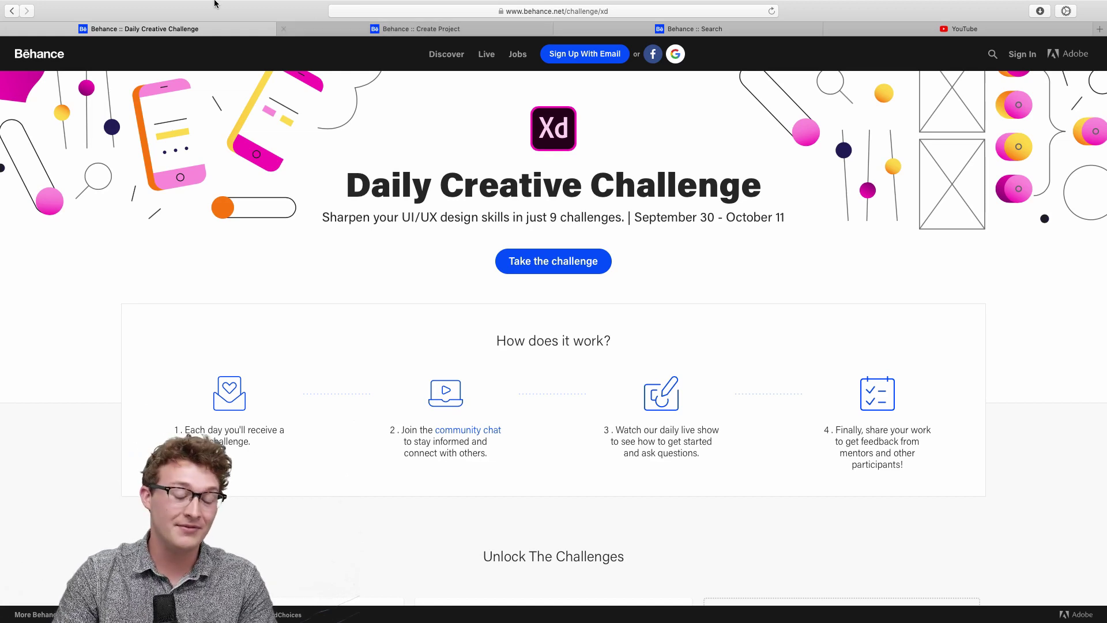
- Look through the XD Daily Creative Challenge page, covering how it works, the unlocked challenges and the next steps
{"action": "mouse_move", "coordinate": [218, 3]}
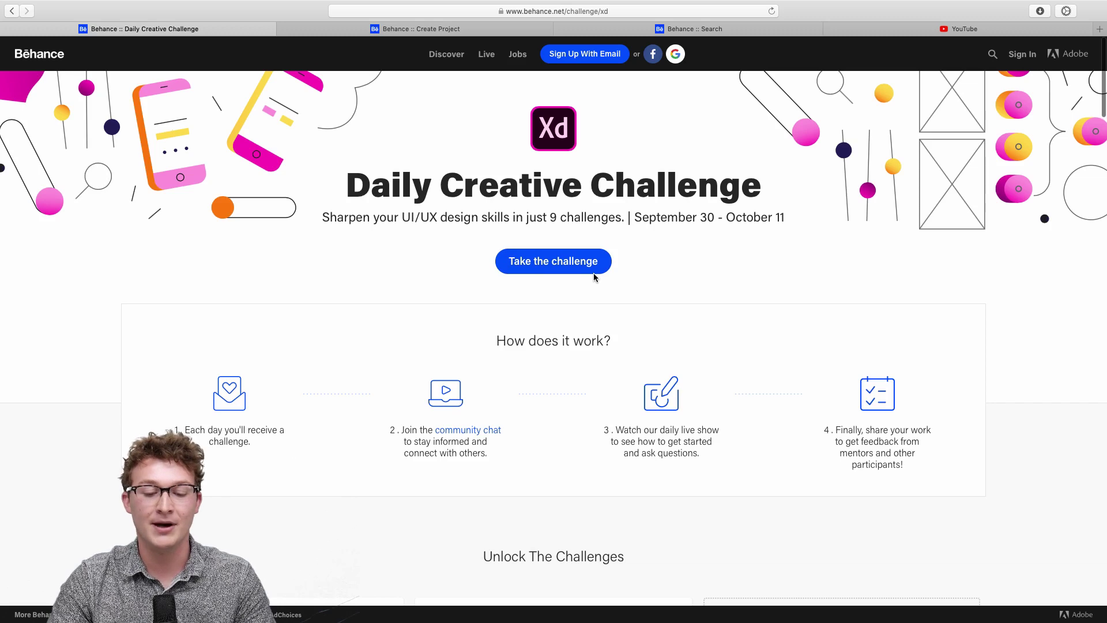
{"action": "scroll", "coordinate": [594, 276], "scroll_direction": "down", "scroll_amount": 1}
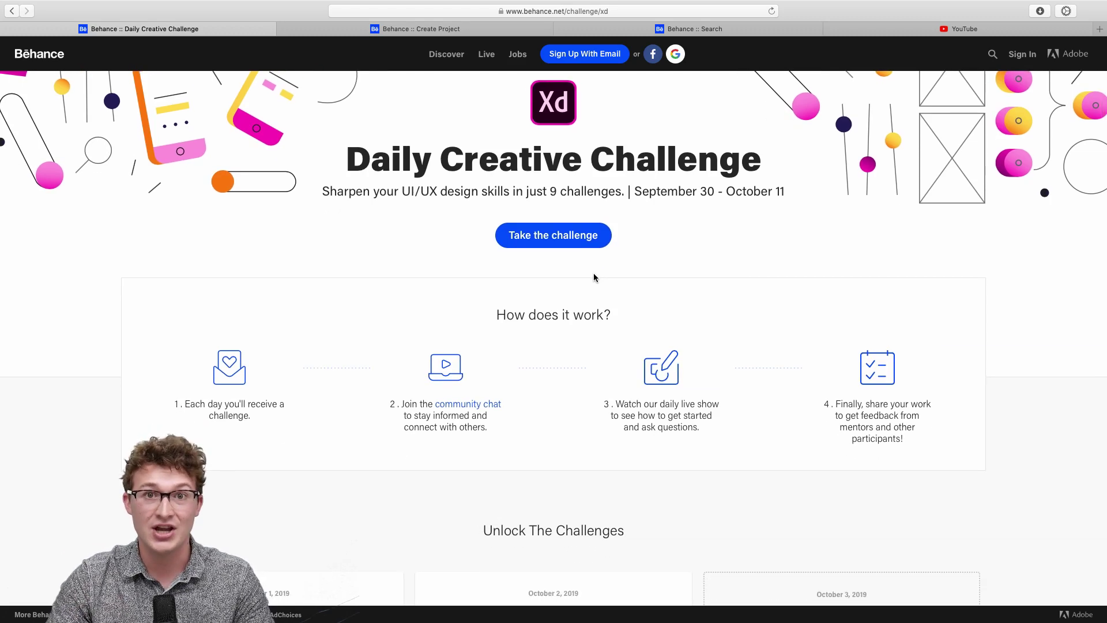
{"action": "scroll", "coordinate": [537, 349], "scroll_direction": "down", "scroll_amount": 3}
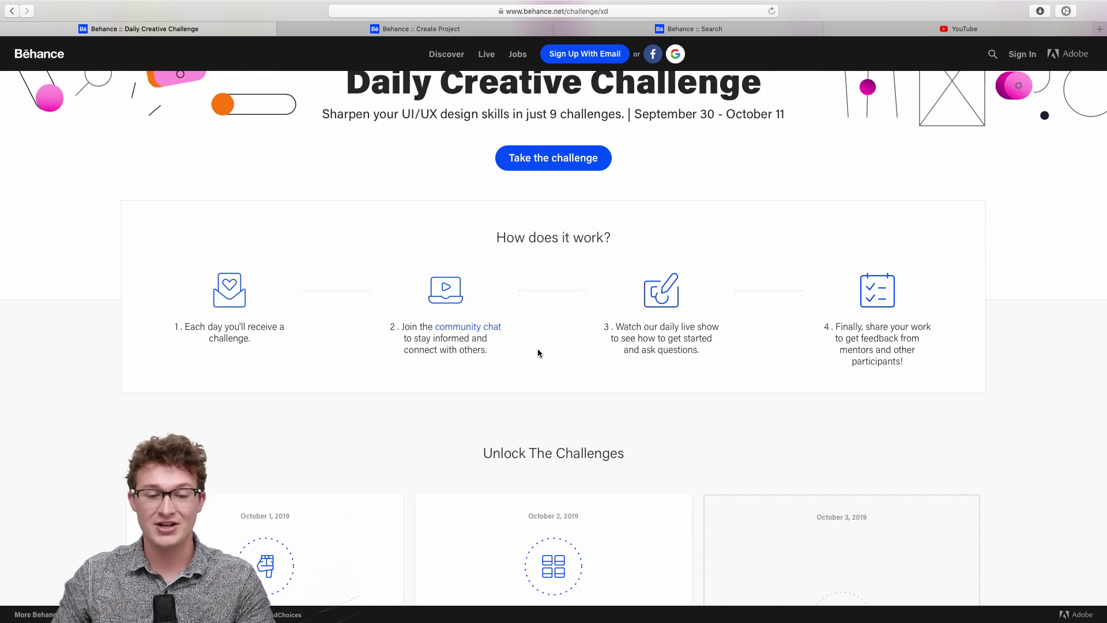
{"action": "scroll", "coordinate": [538, 349], "scroll_direction": "up", "scroll_amount": 4}
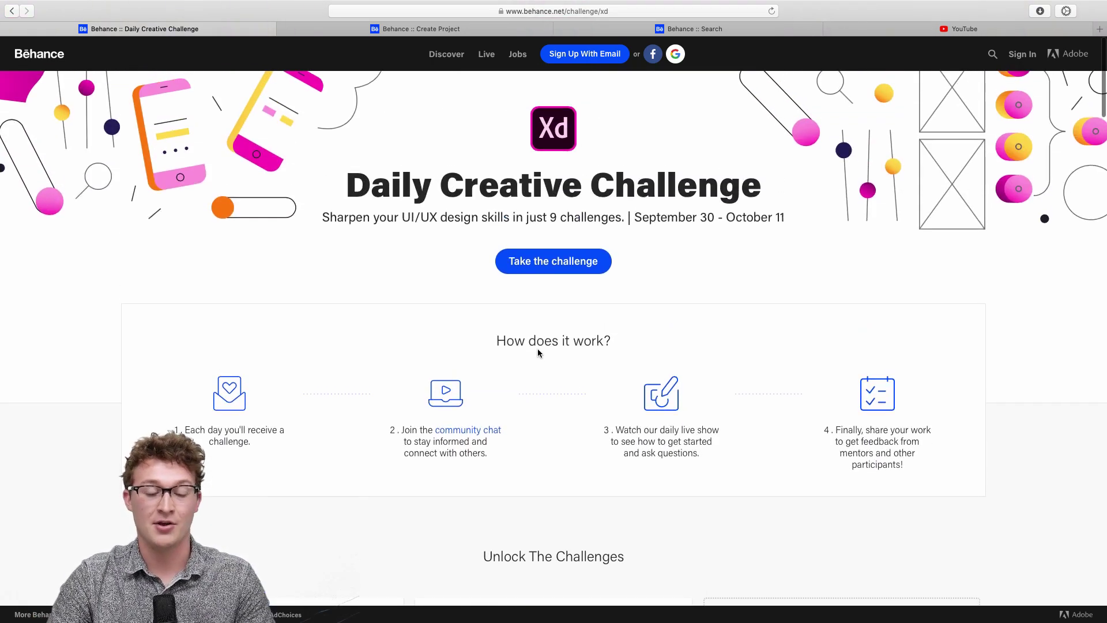
{"action": "scroll", "coordinate": [538, 353], "scroll_direction": "down", "scroll_amount": 10}
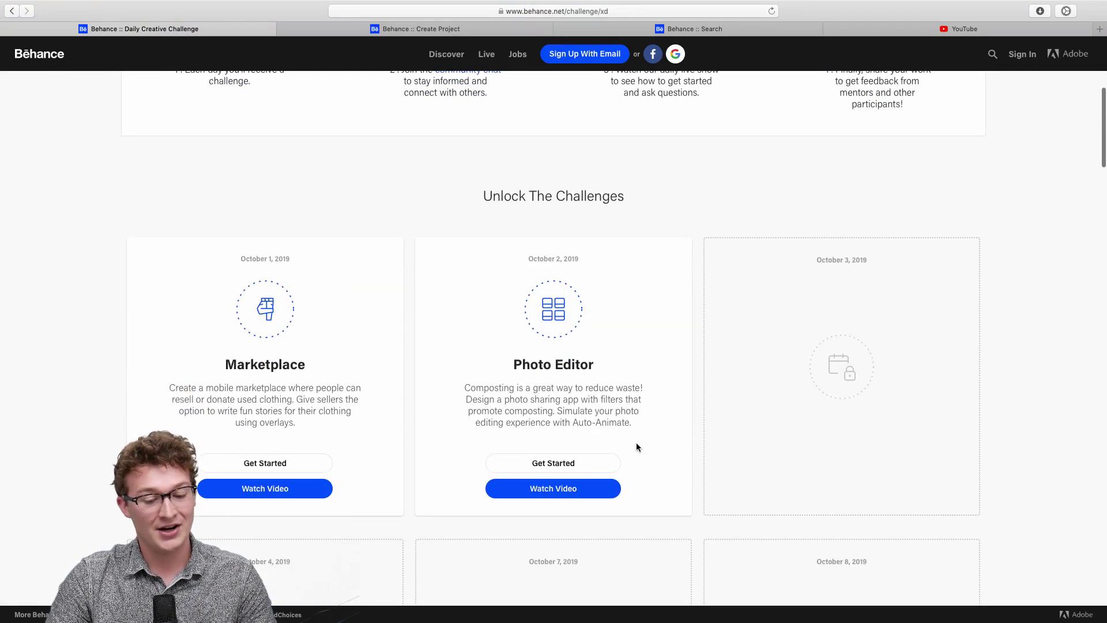
{"action": "scroll", "coordinate": [524, 383], "scroll_direction": "down", "scroll_amount": 7}
{"action": "scroll", "coordinate": [573, 181], "scroll_direction": "up", "scroll_amount": 5}
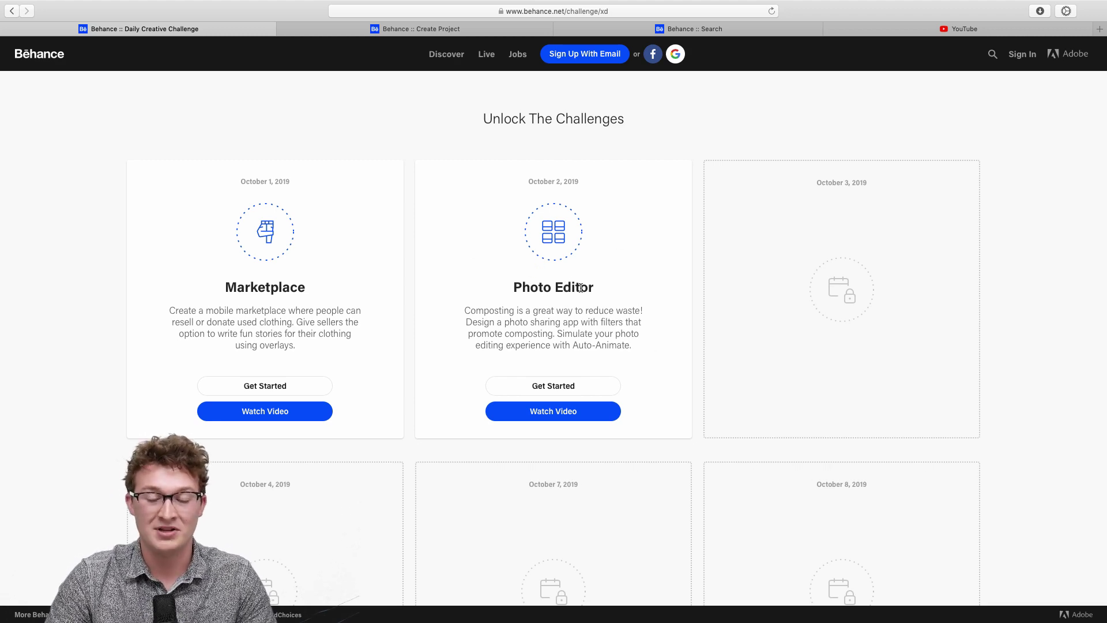
{"action": "scroll", "coordinate": [581, 287], "scroll_direction": "down", "scroll_amount": 3}
{"action": "scroll", "coordinate": [580, 286], "scroll_direction": "up", "scroll_amount": 3}
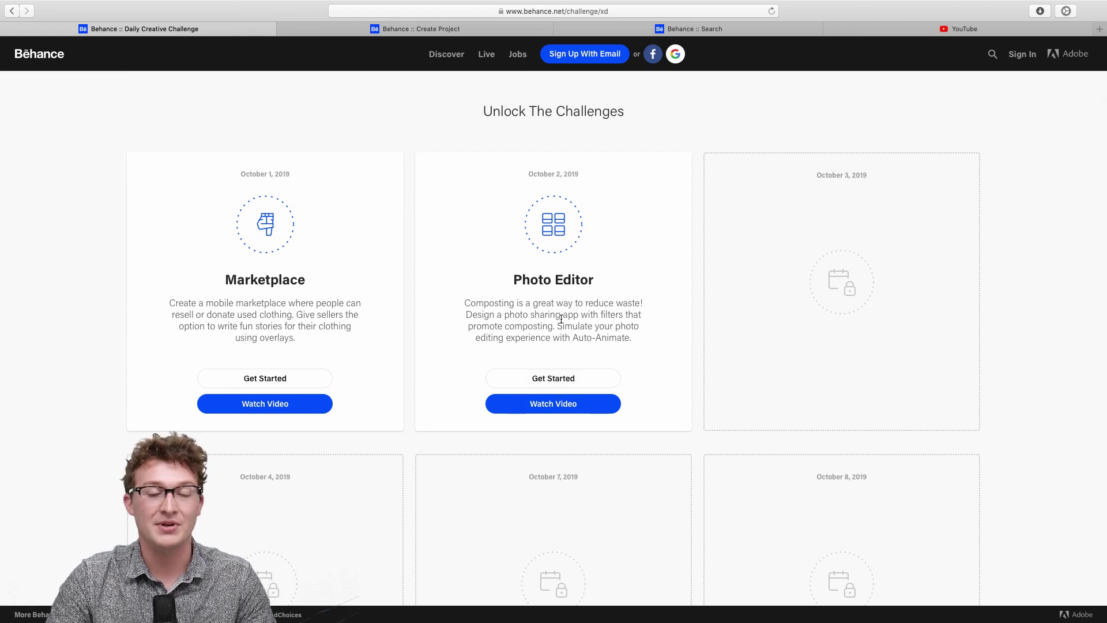
{"action": "scroll", "coordinate": [561, 319], "scroll_direction": "down", "scroll_amount": 3}
{"action": "scroll", "coordinate": [561, 319], "scroll_direction": "up", "scroll_amount": 3}
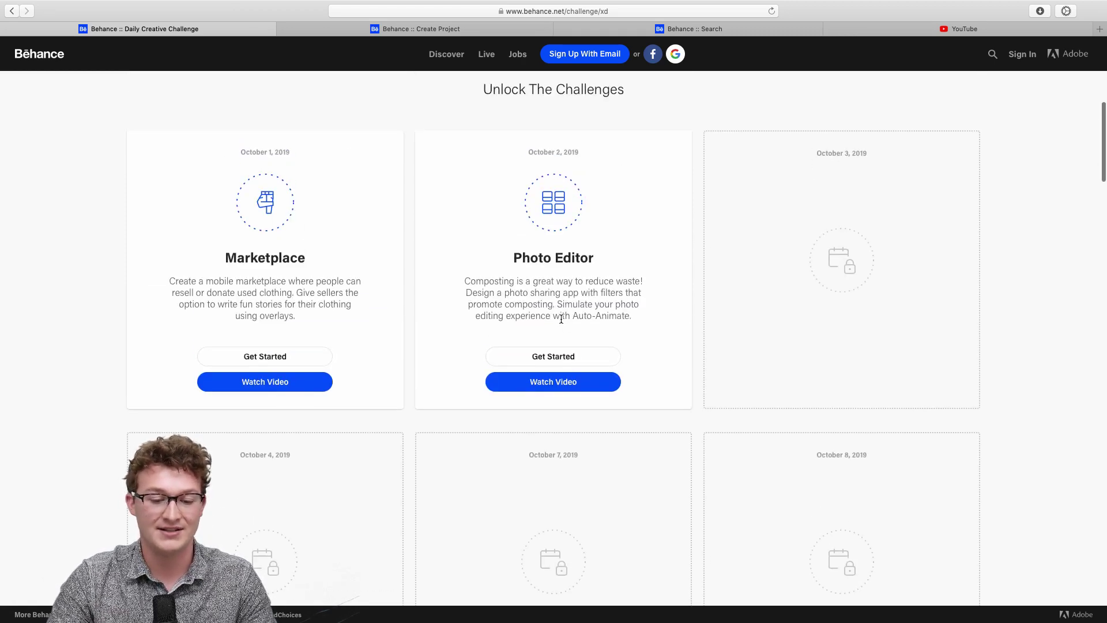
{"action": "scroll", "coordinate": [561, 319], "scroll_direction": "down", "scroll_amount": 5}
{"action": "scroll", "coordinate": [561, 319], "scroll_direction": "down", "scroll_amount": 9}
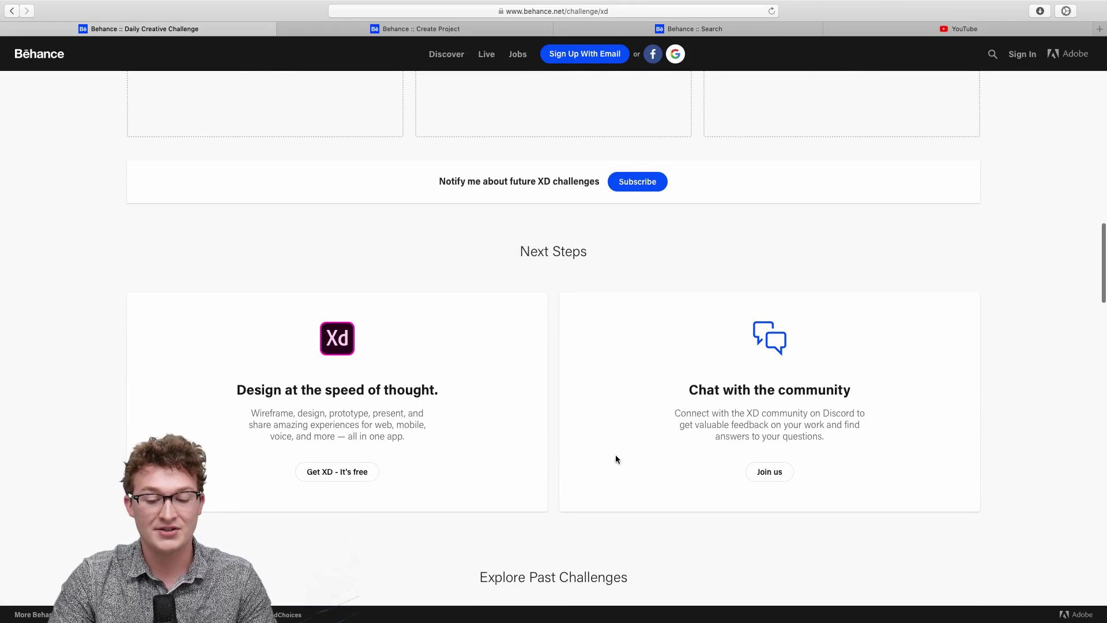
- Switch to Discord's current-challenge channel and expand its window to full screen
{"action": "key", "text": "ctrl+Up"}
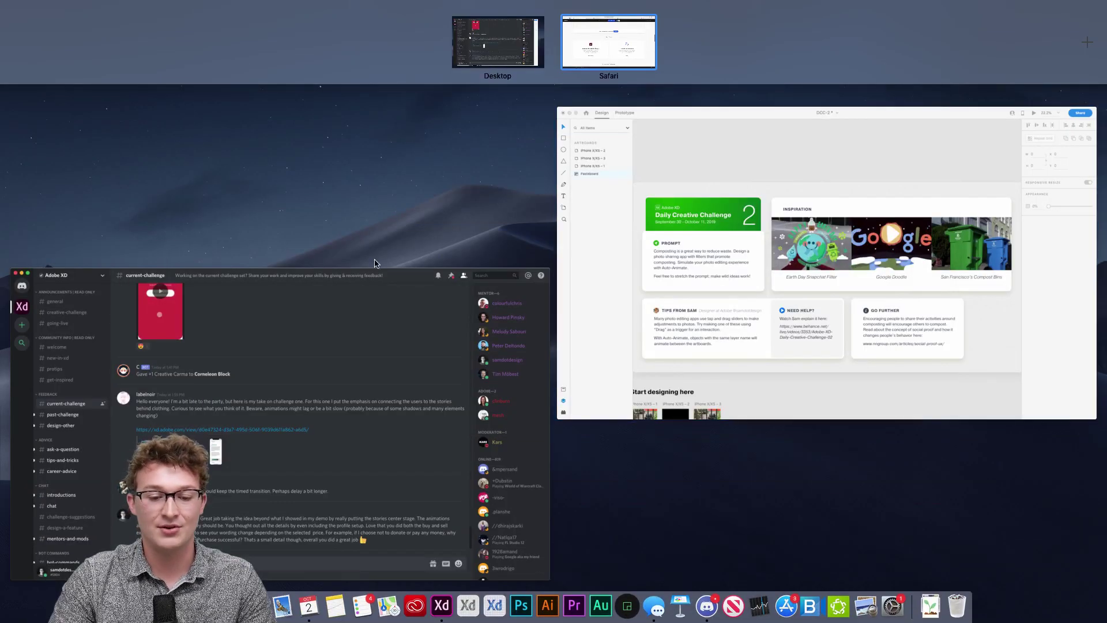
{"action": "left_click", "coordinate": [355, 324]}
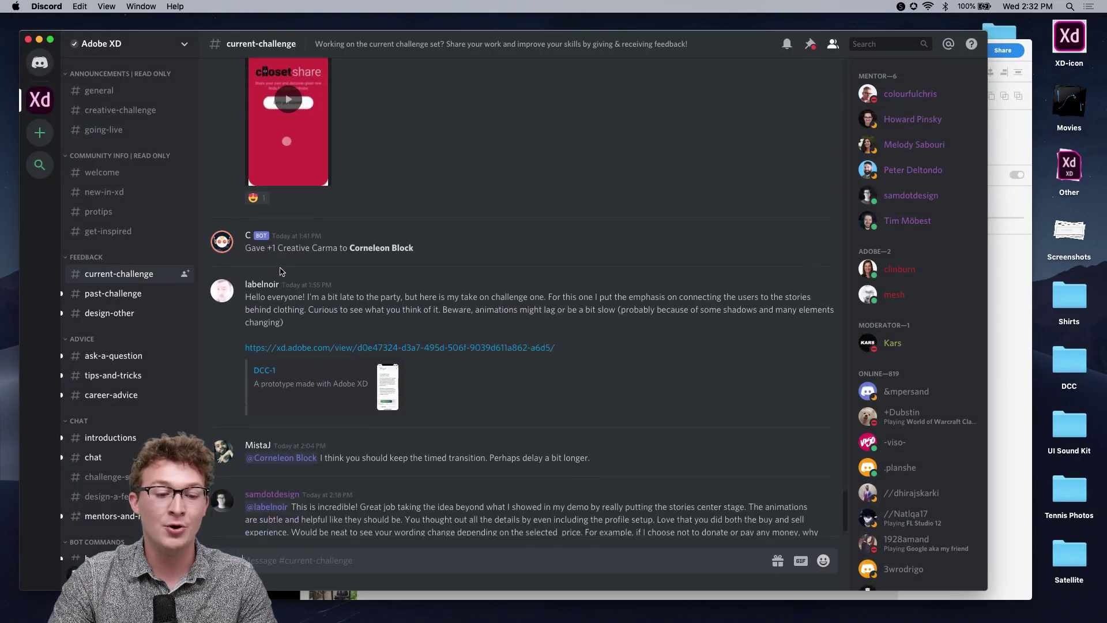
{"action": "left_click", "coordinate": [50, 39]}
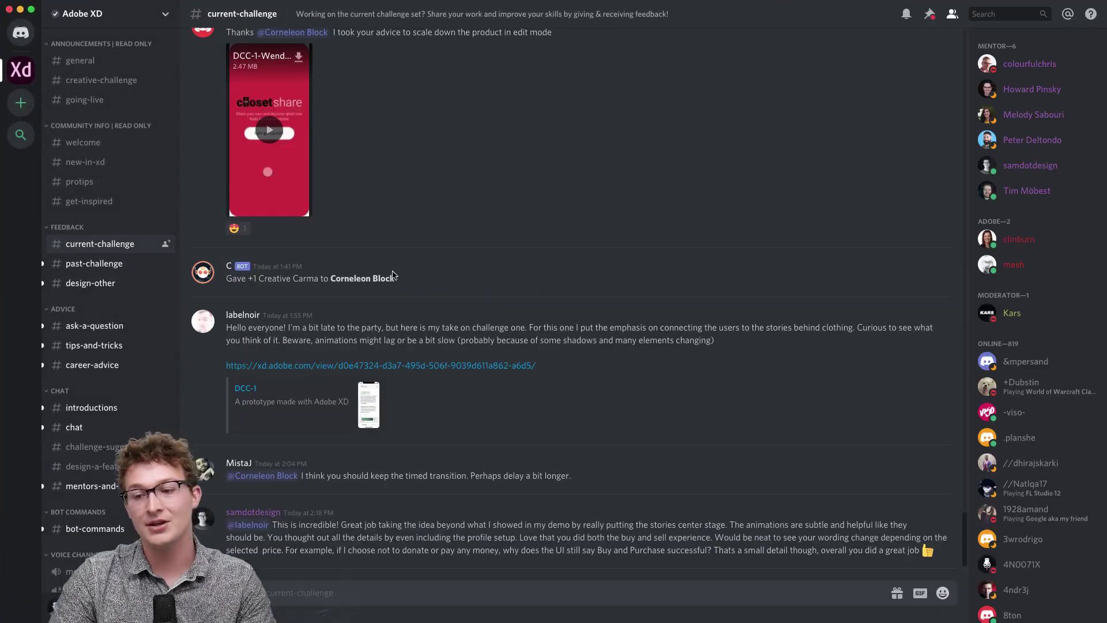
- Look through the challenge one submissions and the feedback posted in the current-challenge channel
{"action": "scroll", "coordinate": [445, 341], "scroll_direction": "up", "scroll_amount": 2}
{"action": "scroll", "coordinate": [445, 340], "scroll_direction": "up", "scroll_amount": 5}
{"action": "scroll", "coordinate": [445, 343], "scroll_direction": "up", "scroll_amount": 20}
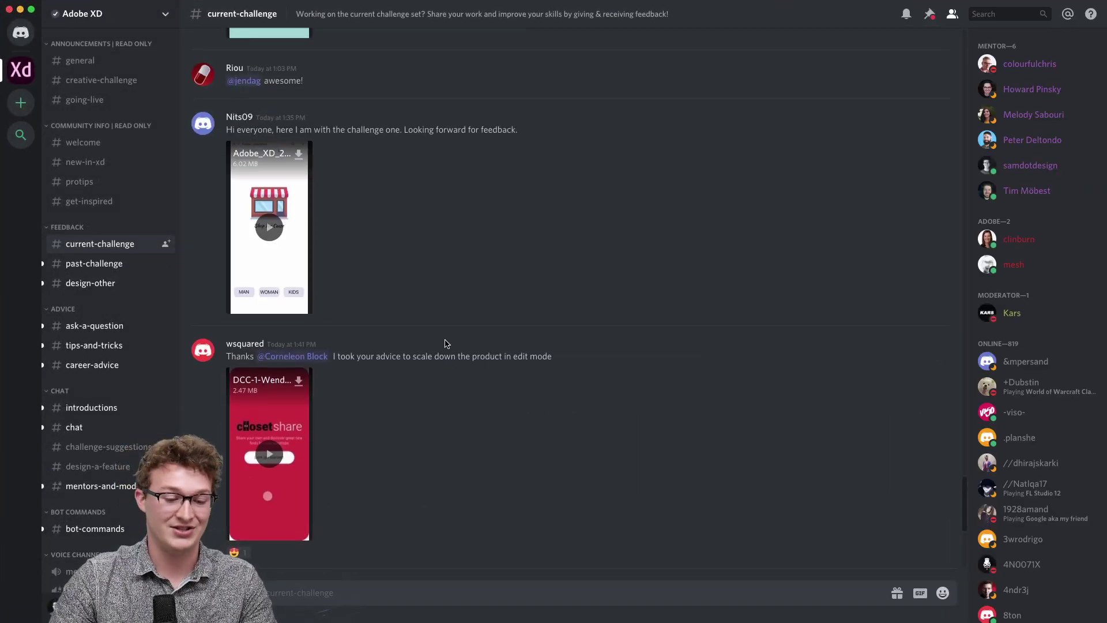
{"action": "scroll", "coordinate": [446, 344], "scroll_direction": "up", "scroll_amount": 20}
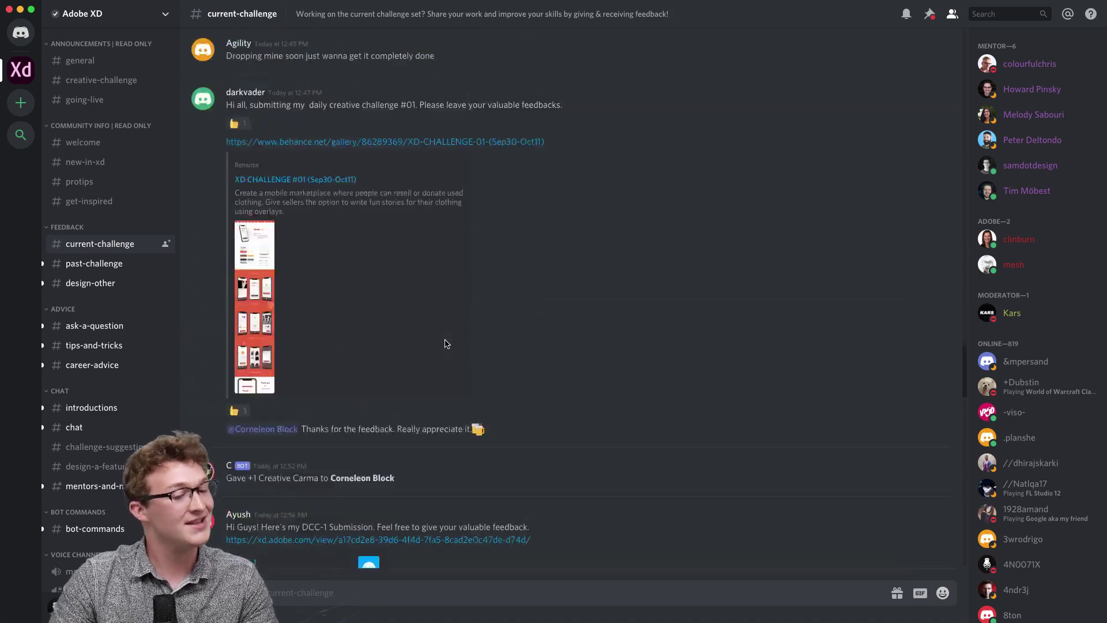
{"action": "scroll", "coordinate": [445, 340], "scroll_direction": "up", "scroll_amount": 10}
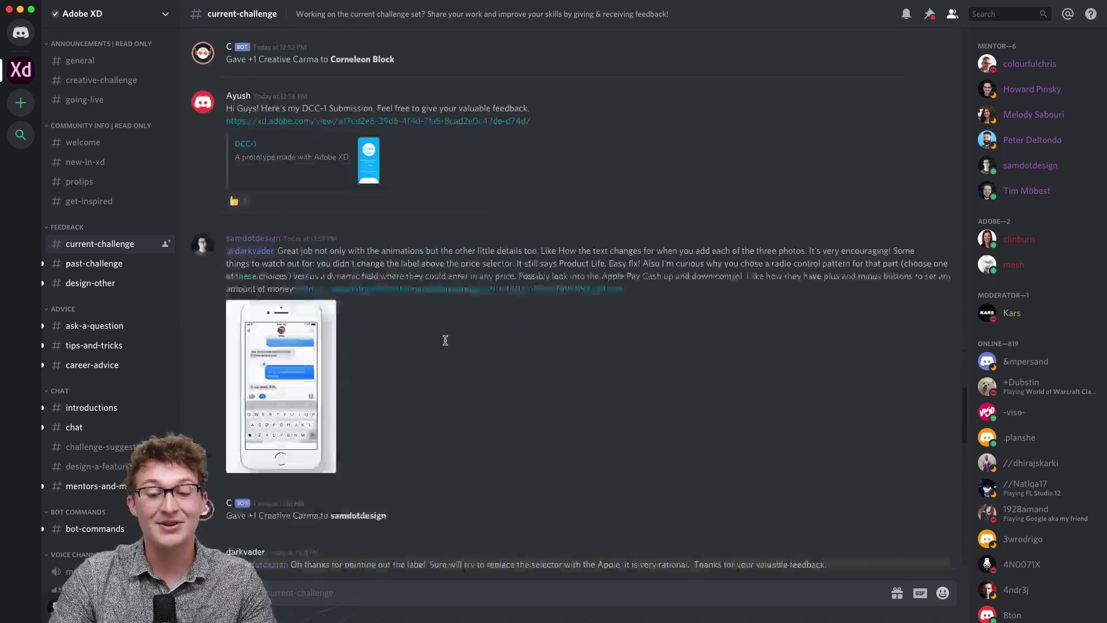
{"action": "scroll", "coordinate": [445, 341], "scroll_direction": "up", "scroll_amount": 5}
{"action": "scroll", "coordinate": [445, 340], "scroll_direction": "down", "scroll_amount": 3}
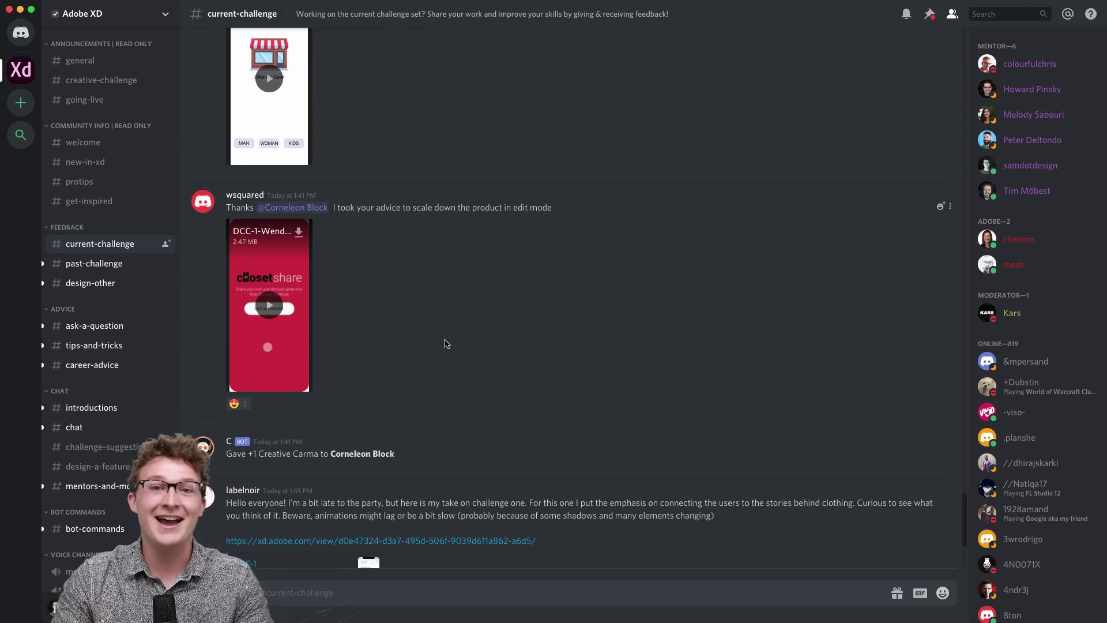
{"action": "scroll", "coordinate": [445, 342], "scroll_direction": "down", "scroll_amount": 5}
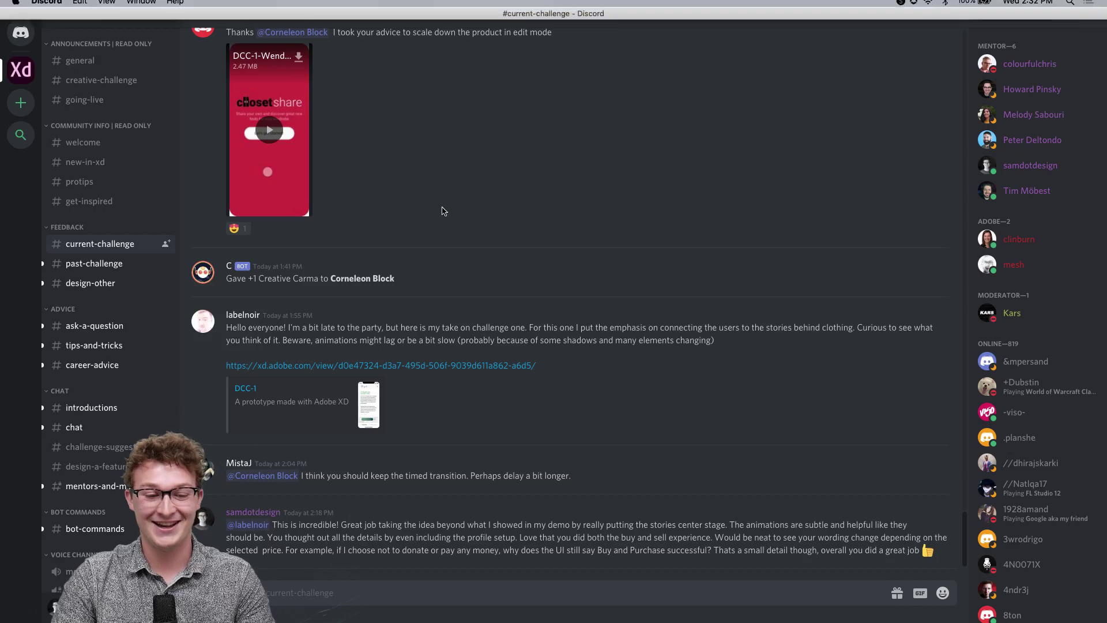
{"action": "scroll", "coordinate": [460, 304], "scroll_direction": "up", "scroll_amount": 5}
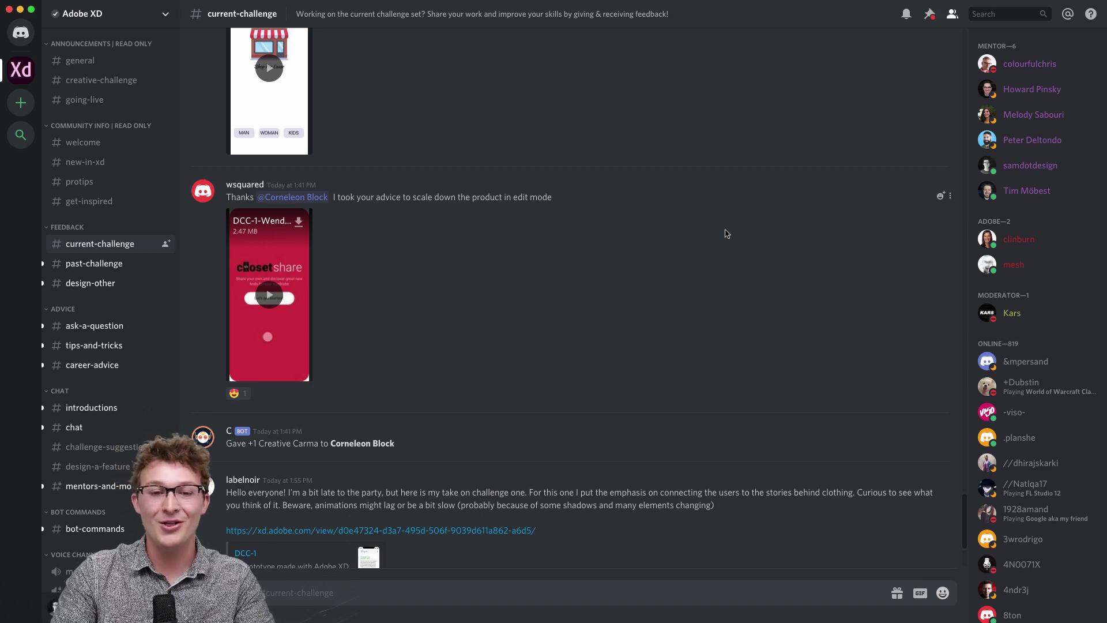
{"action": "scroll", "coordinate": [486, 277], "scroll_direction": "down", "scroll_amount": 3}
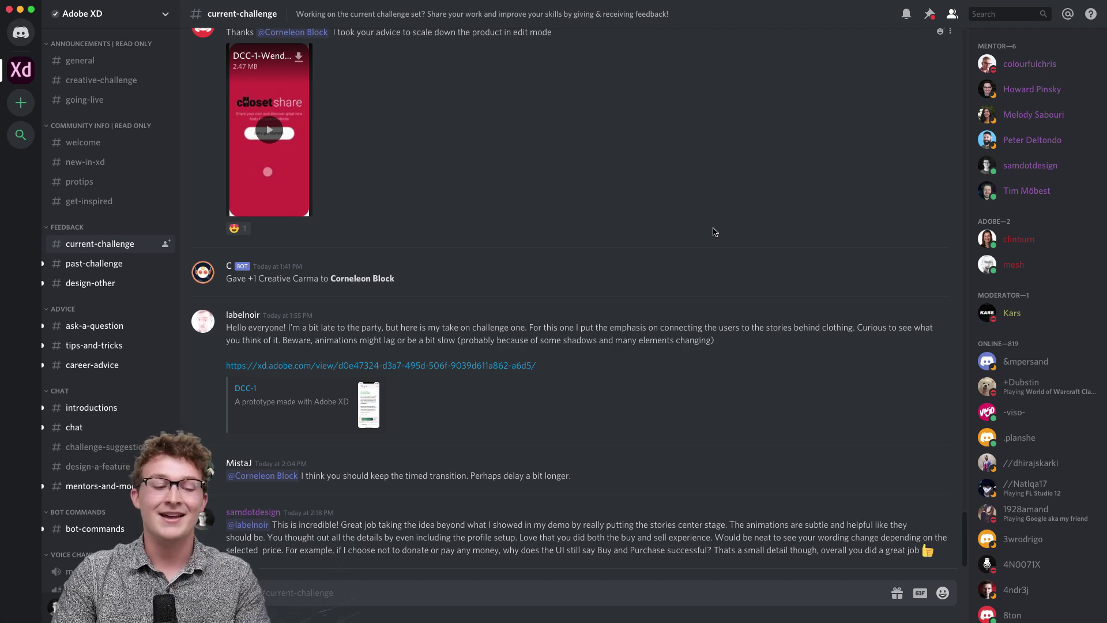
- Play the closetshare prototype video from the current-challenge channel in full screen, and close the full-screen view
{"action": "scroll", "coordinate": [714, 232], "scroll_direction": "up", "scroll_amount": 5}
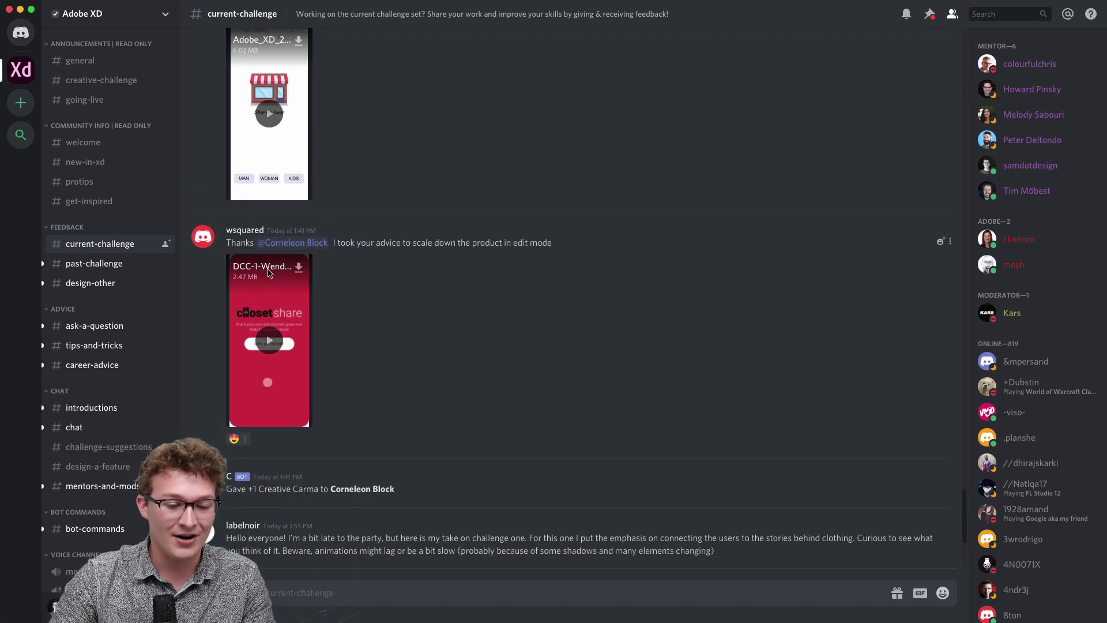
{"action": "left_click", "coordinate": [269, 340]}
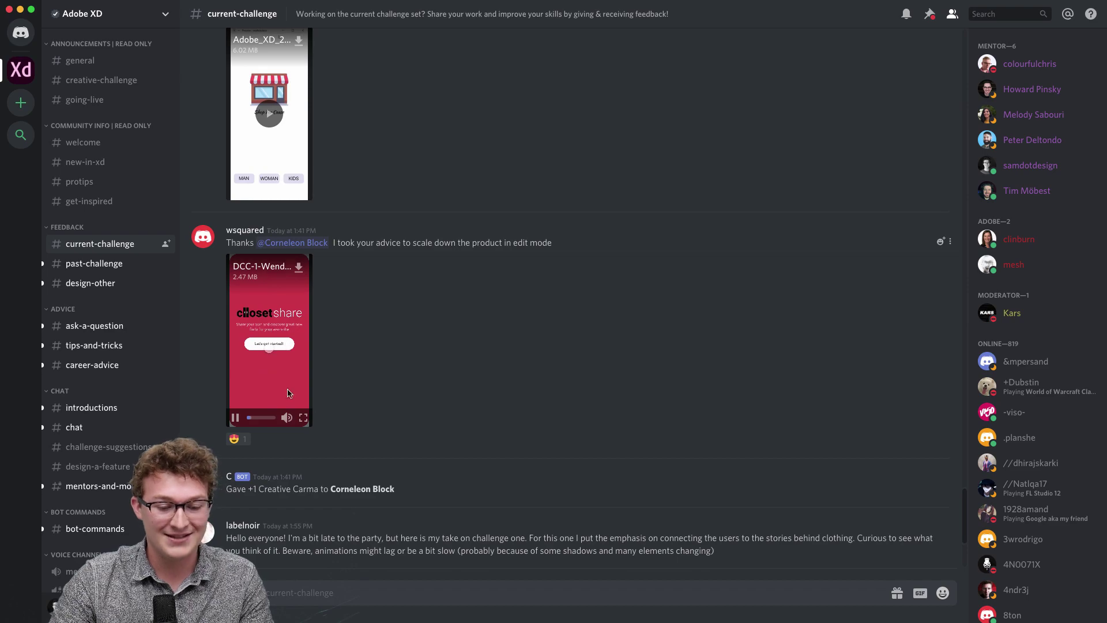
{"action": "left_click", "coordinate": [304, 420]}
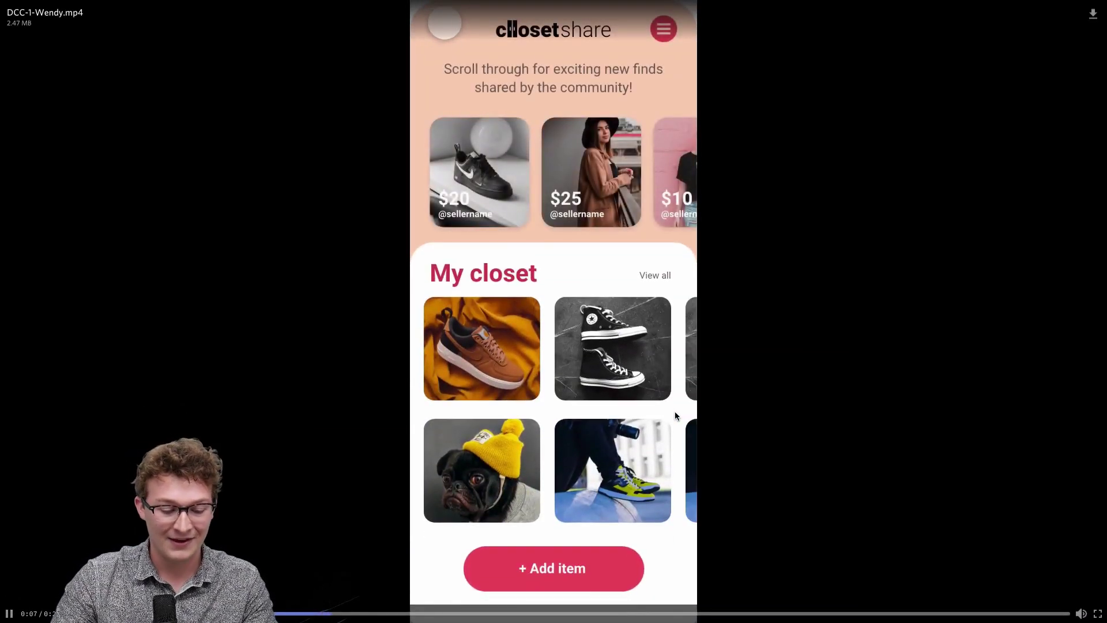
{"action": "key", "text": "Escape"}
- Find the ReWear resell app video among the earlier posts, watch it in full screen, and return to the newest messages
{"action": "scroll", "coordinate": [551, 348], "scroll_direction": "up", "scroll_amount": 8}
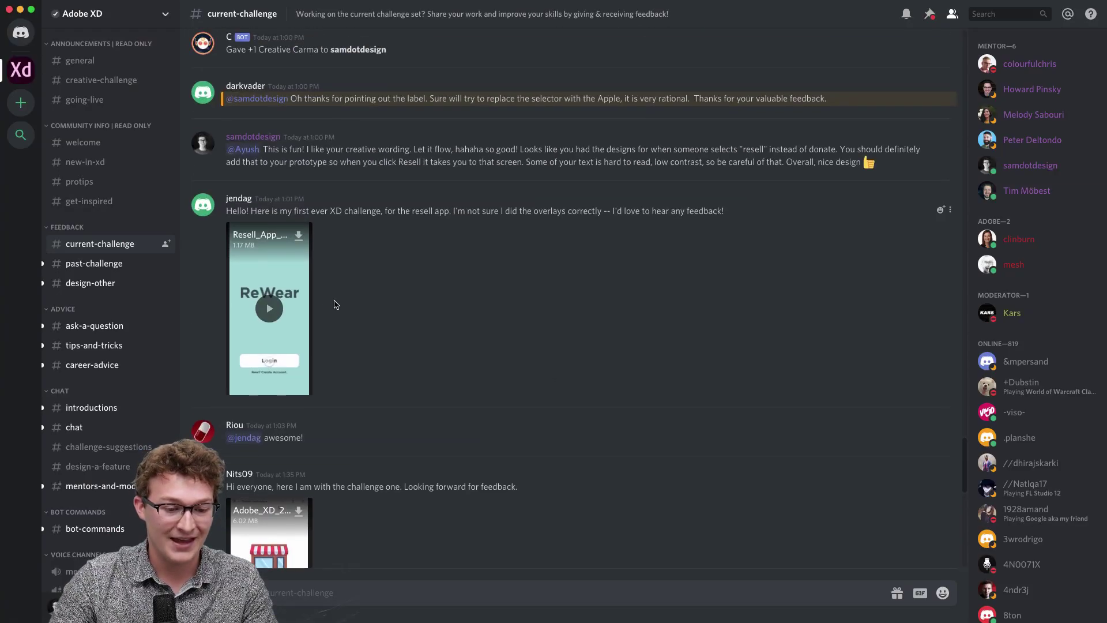
{"action": "left_click", "coordinate": [273, 308]}
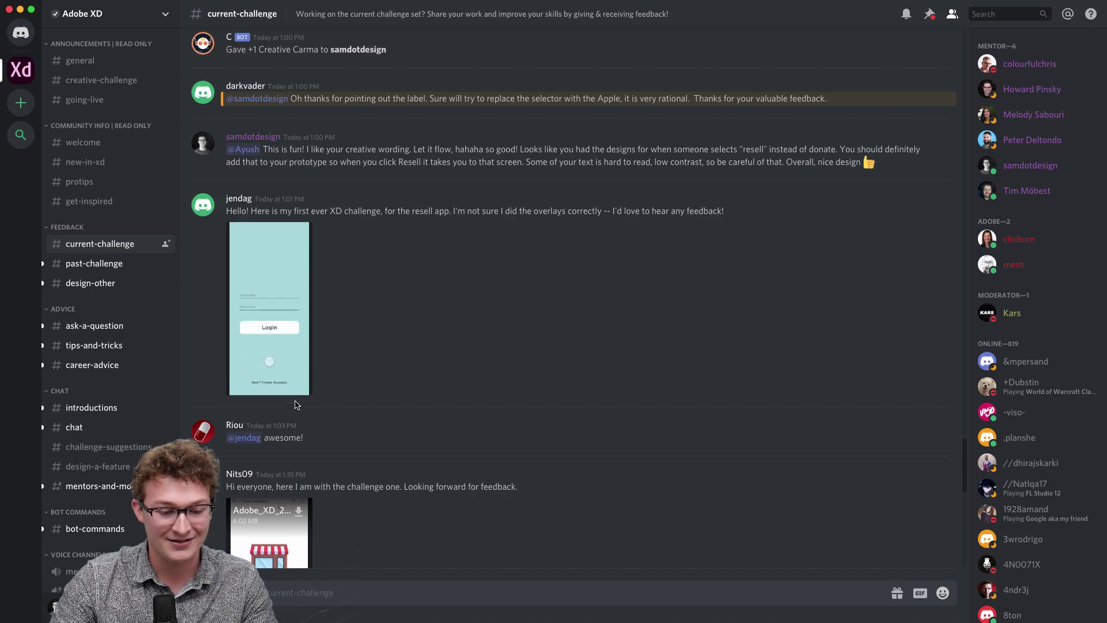
{"action": "left_click", "coordinate": [304, 386]}
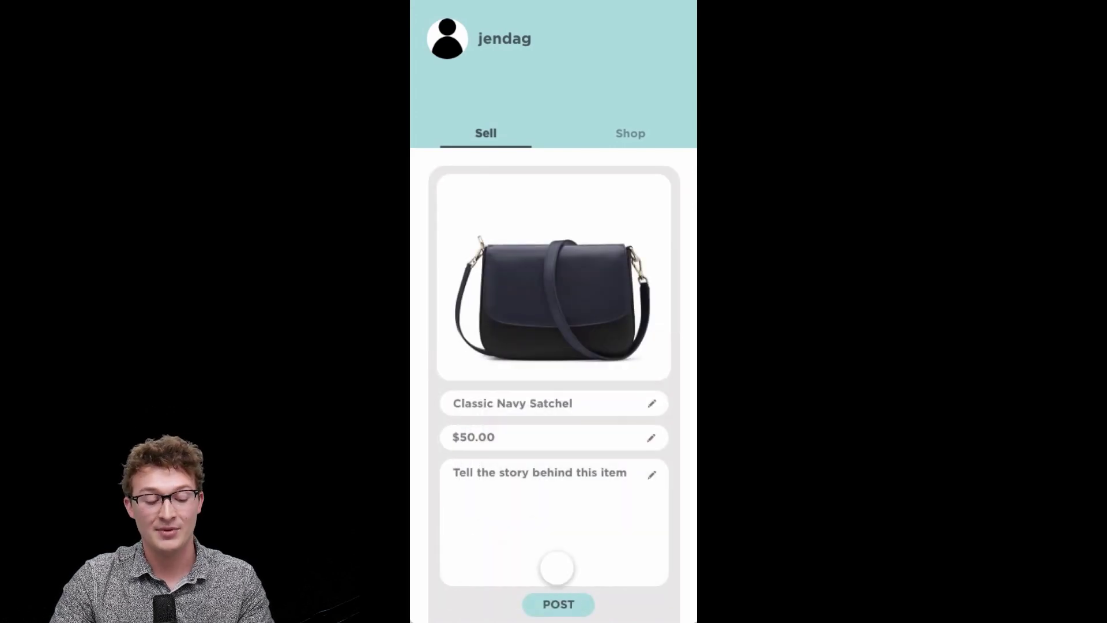
{"action": "key", "text": "Escape"}
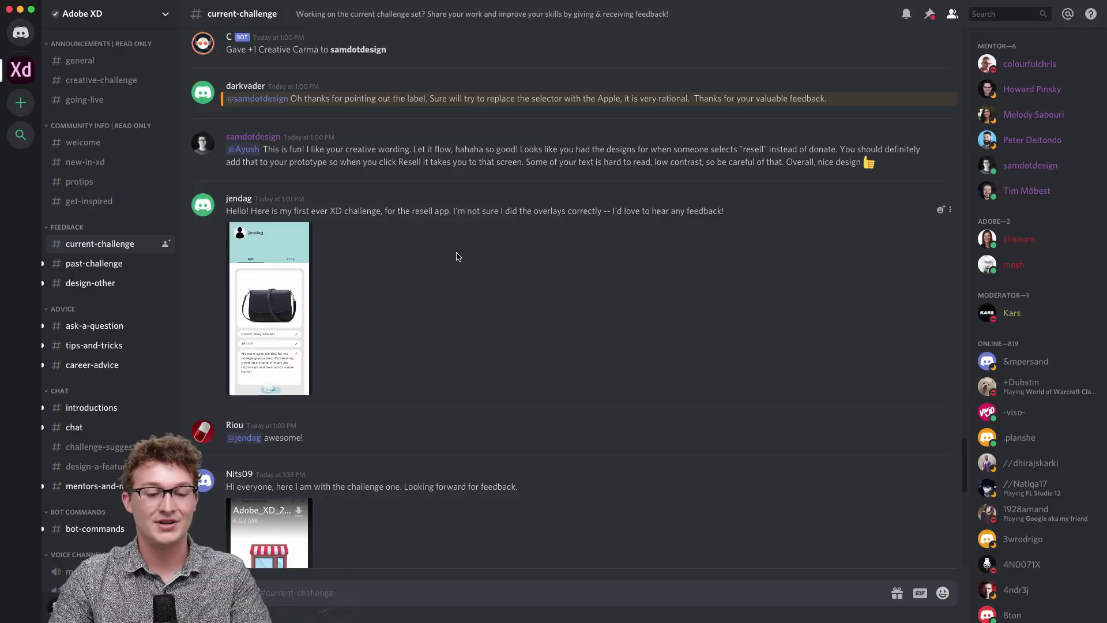
{"action": "scroll", "coordinate": [549, 483], "scroll_direction": "down", "scroll_amount": 15}
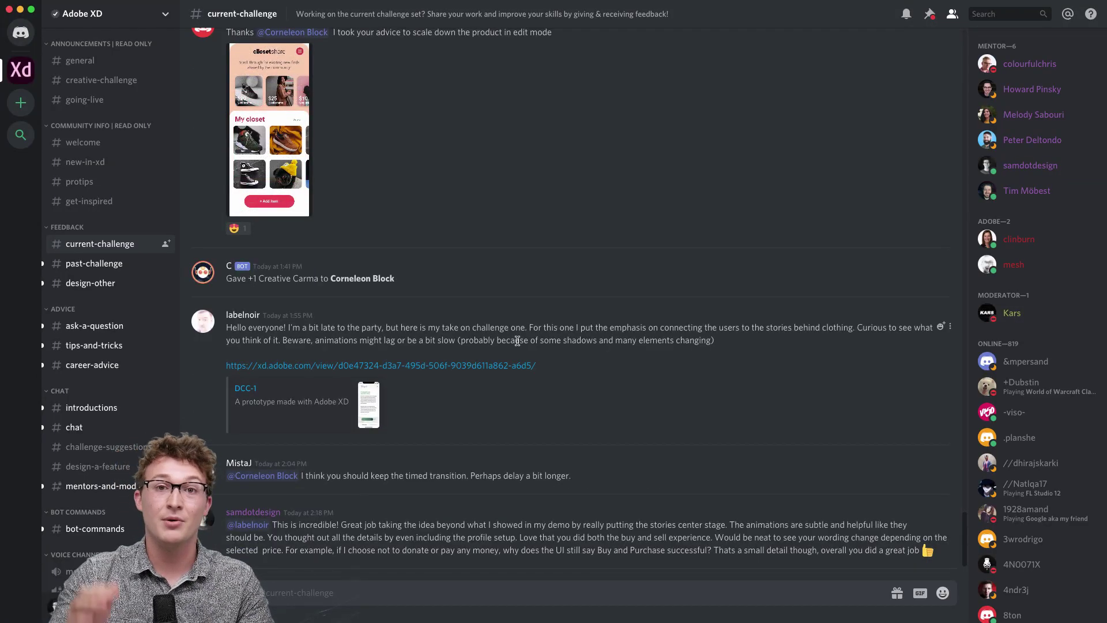
- Switch to the DCC-2 document in Adobe XD and expand its window to full screen, showing the whole challenge pasteboard
{"action": "key", "text": "ctrl+Left"}
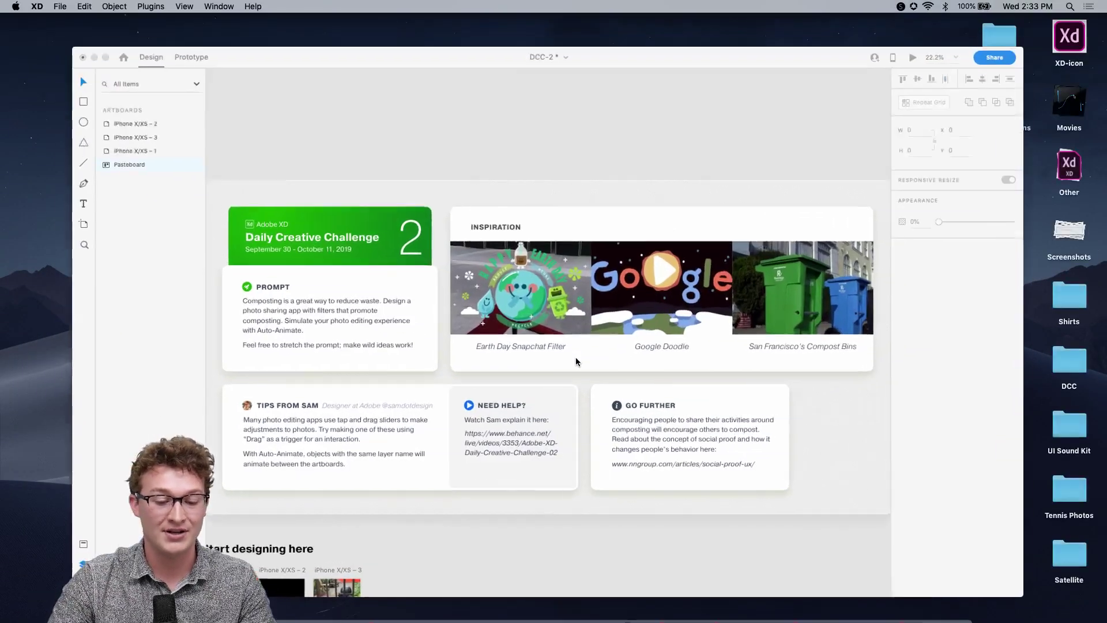
{"action": "left_click", "coordinate": [106, 56]}
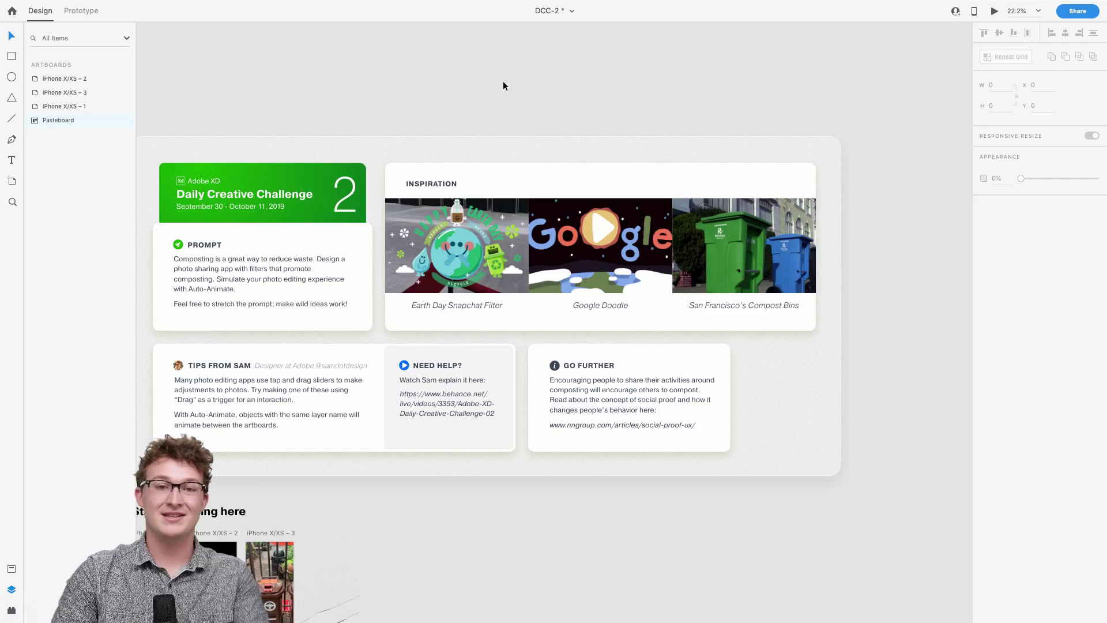
{"action": "scroll", "coordinate": [384, 241], "scroll_direction": "left", "scroll_amount": 2}
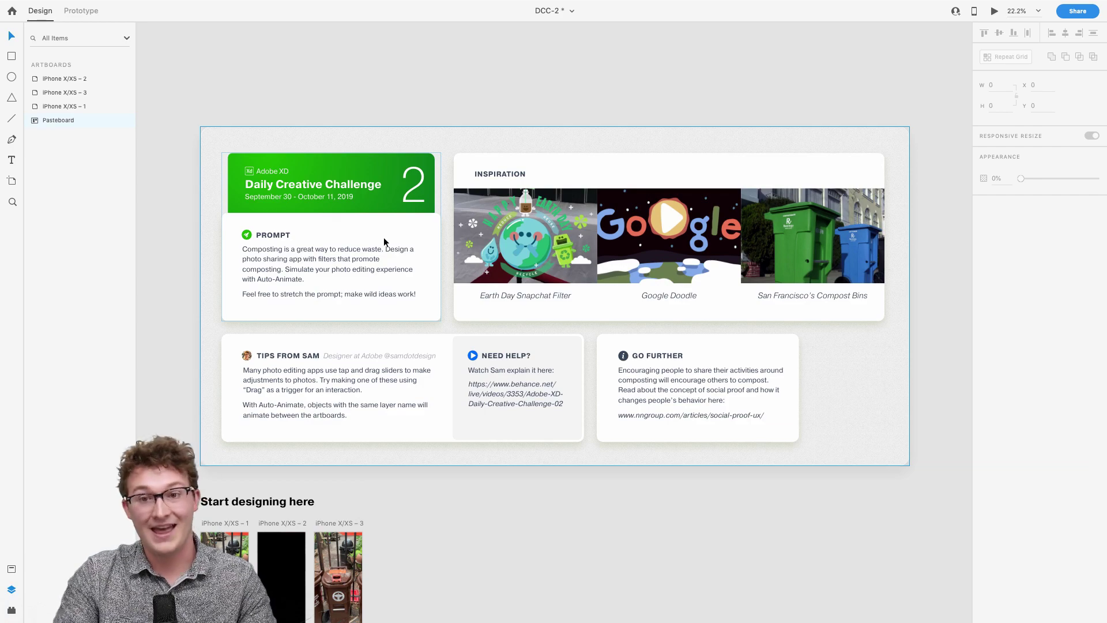
{"action": "scroll", "coordinate": [384, 238], "scroll_direction": "up", "scroll_amount": 2}
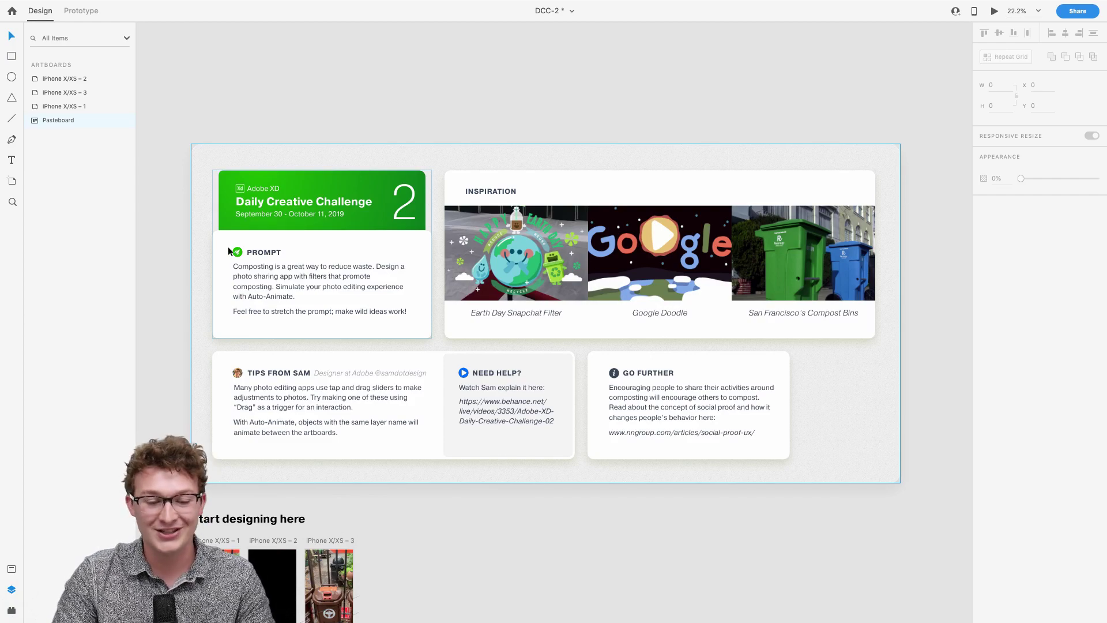
- Read the prompt card of Daily Creative Challenge 2 about a photo sharing app that promotes composting
{"action": "scroll", "coordinate": [227, 247], "scroll_direction": "up", "scroll_amount": 5}
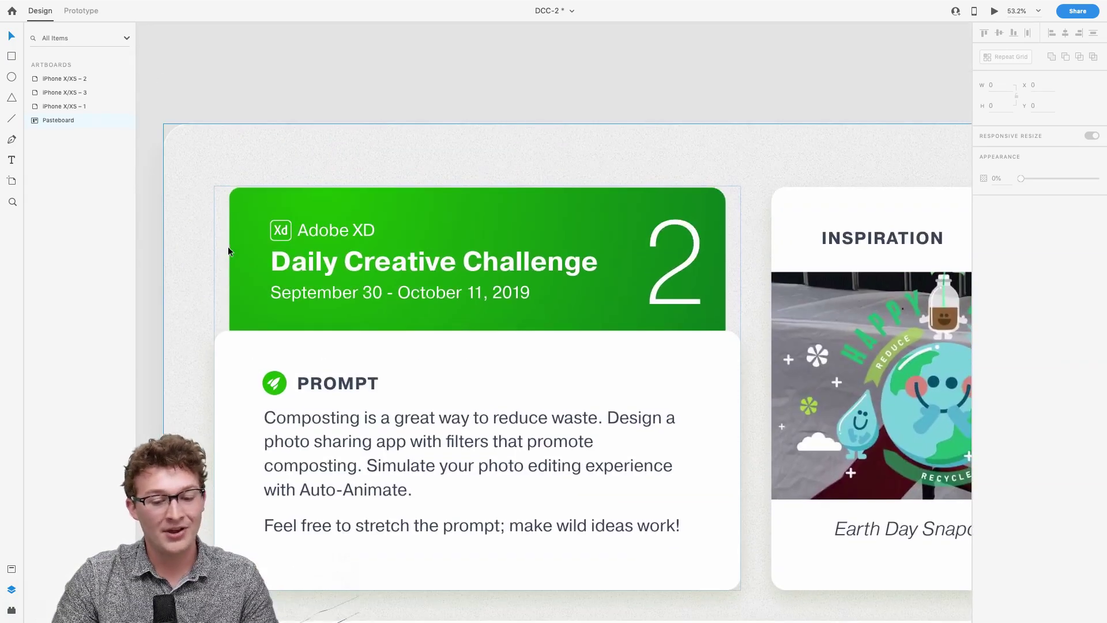
{"action": "scroll", "coordinate": [227, 247], "scroll_direction": "up", "scroll_amount": 2}
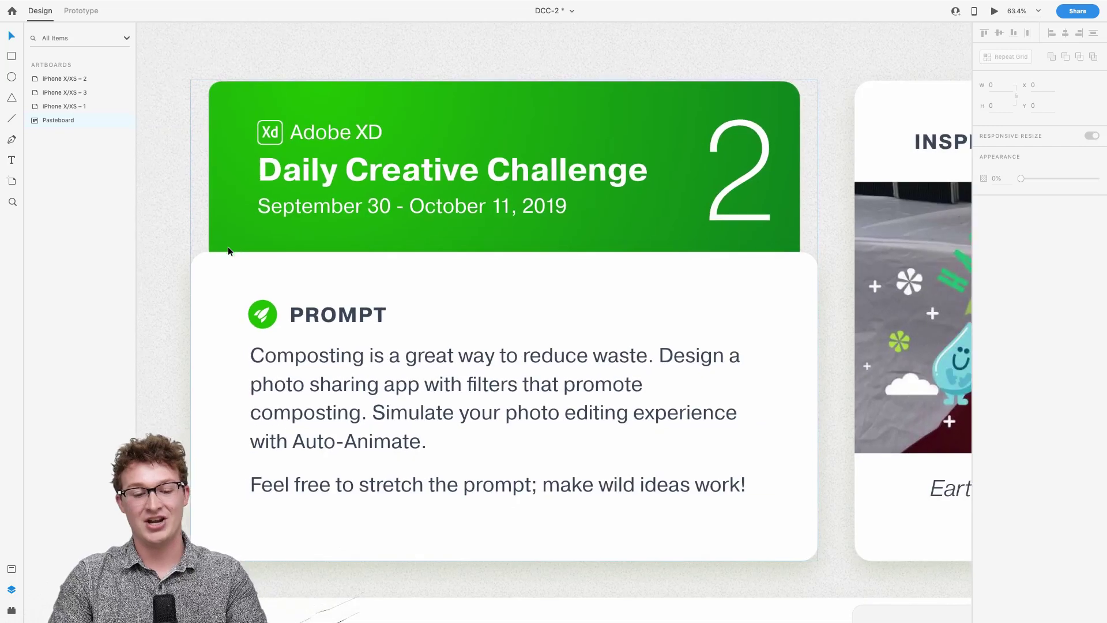
{"action": "scroll", "coordinate": [227, 247], "scroll_direction": "right", "scroll_amount": 2}
{"action": "scroll", "coordinate": [227, 247], "scroll_direction": "down", "scroll_amount": 1}
{"action": "scroll", "coordinate": [228, 247], "scroll_direction": "up", "scroll_amount": 1}
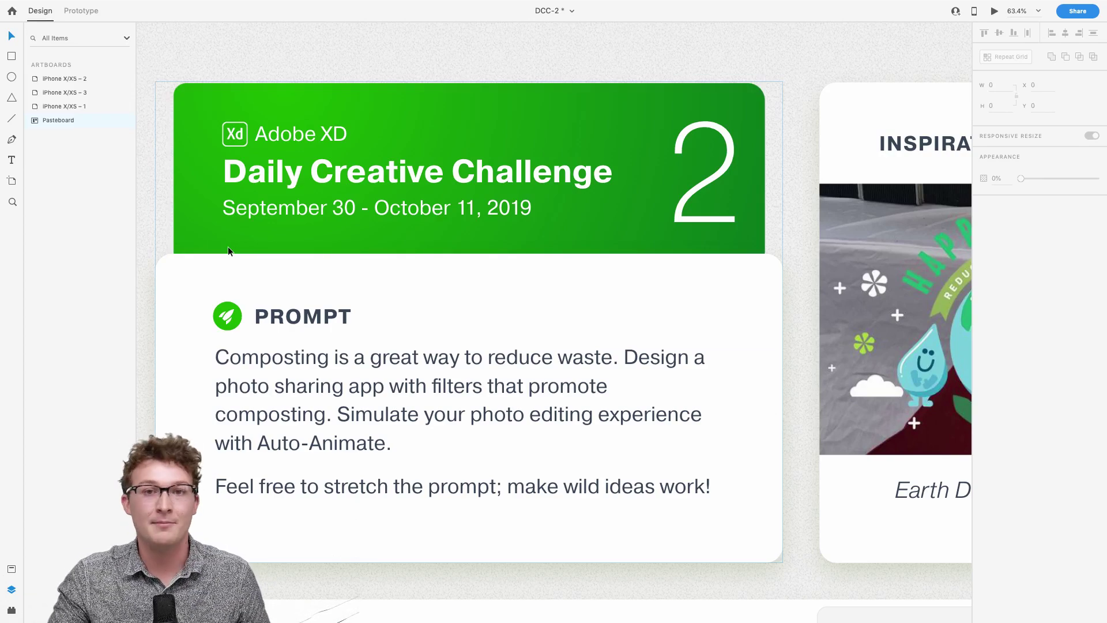
{"action": "scroll", "coordinate": [306, 264], "scroll_direction": "left", "scroll_amount": 2}
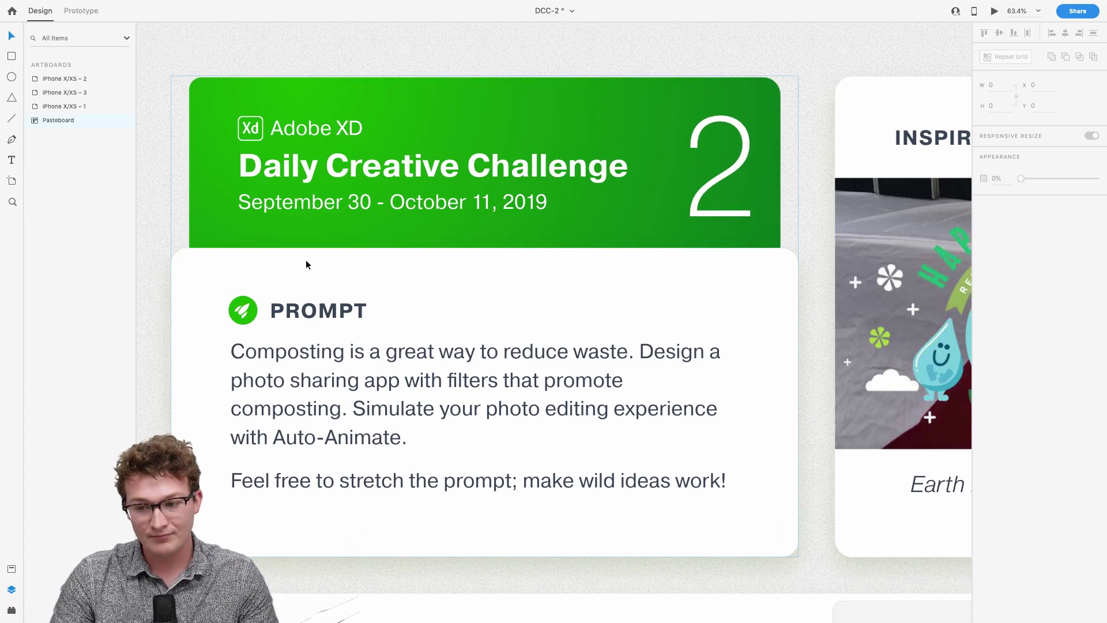
- Finish reading the prompt card and view the Inspiration images: Earth Day Snapchat Filter, Google Doodle and San Francisco's Compost Bins
{"action": "scroll", "coordinate": [306, 264], "scroll_direction": "up", "scroll_amount": 2}
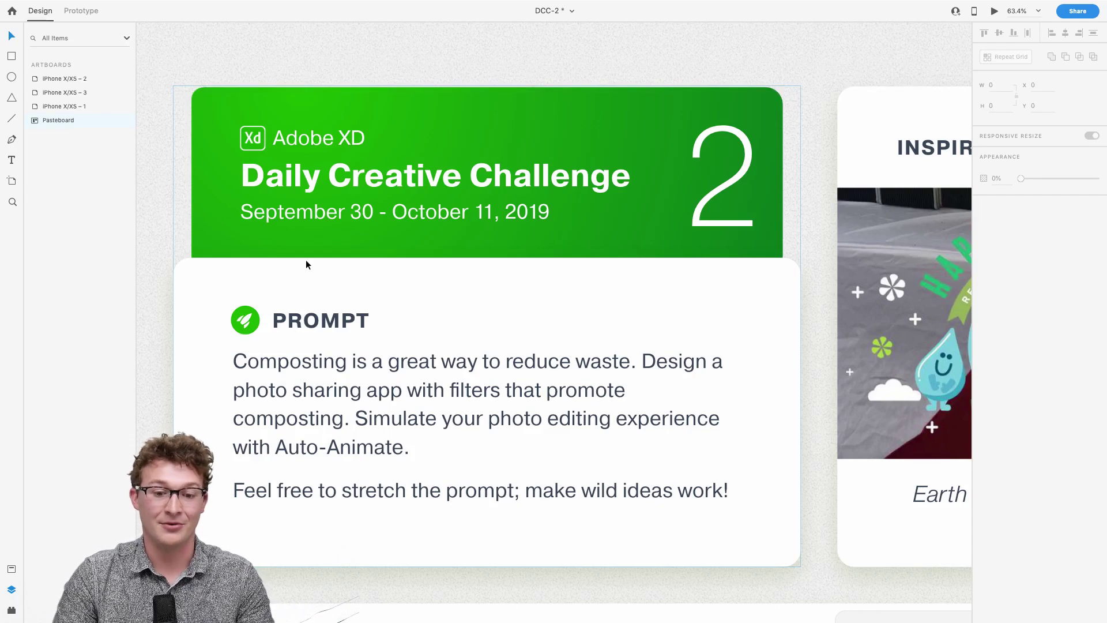
{"action": "scroll", "coordinate": [305, 264], "scroll_direction": "down", "scroll_amount": 1}
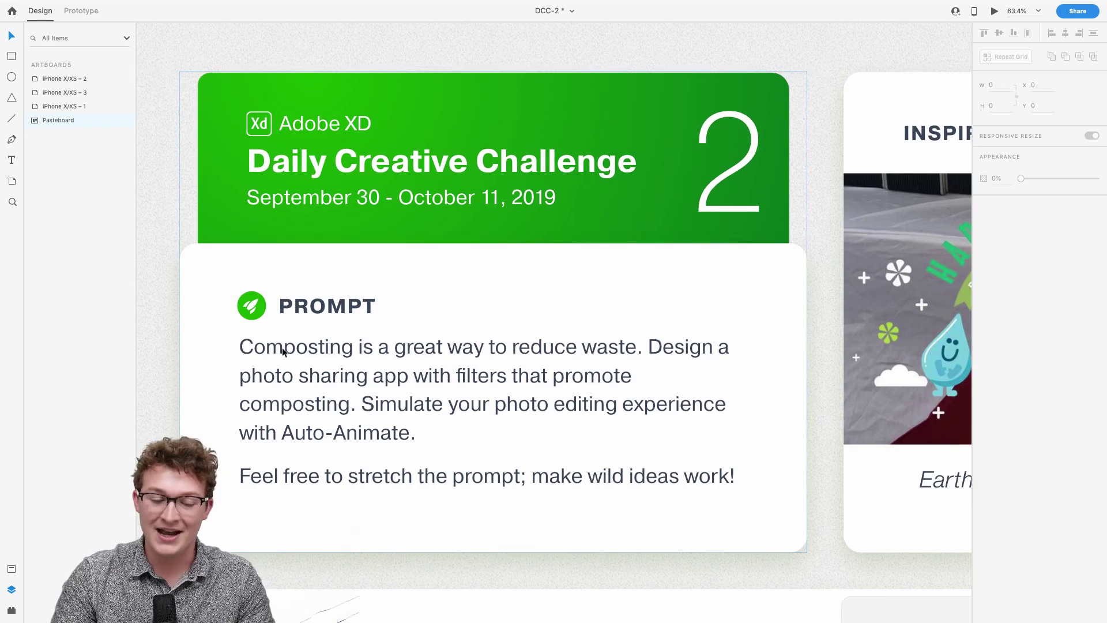
{"action": "scroll", "coordinate": [283, 352], "scroll_direction": "up", "scroll_amount": 1}
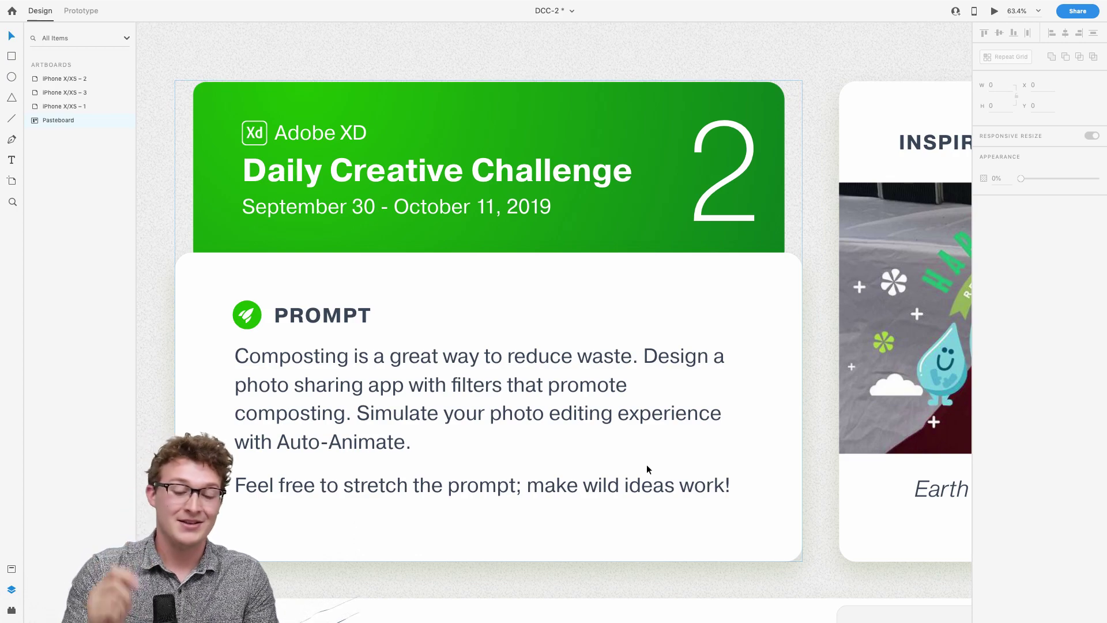
{"action": "scroll", "coordinate": [646, 466], "scroll_direction": "right", "scroll_amount": 7}
{"action": "scroll", "coordinate": [647, 469], "scroll_direction": "right", "scroll_amount": 4}
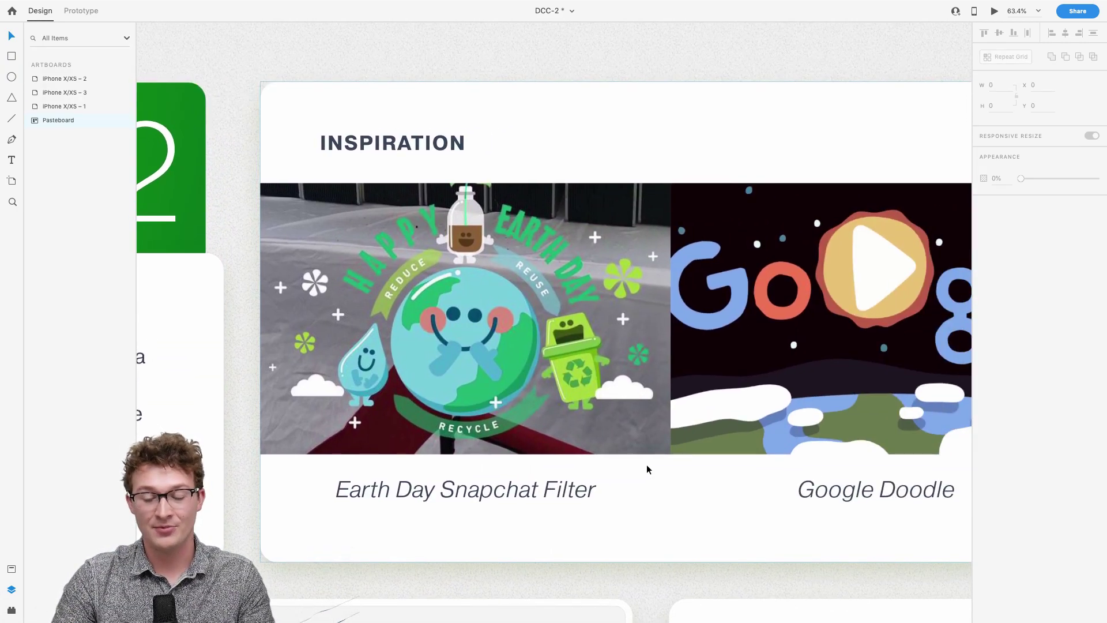
{"action": "scroll", "coordinate": [647, 465], "scroll_direction": "right", "scroll_amount": 10}
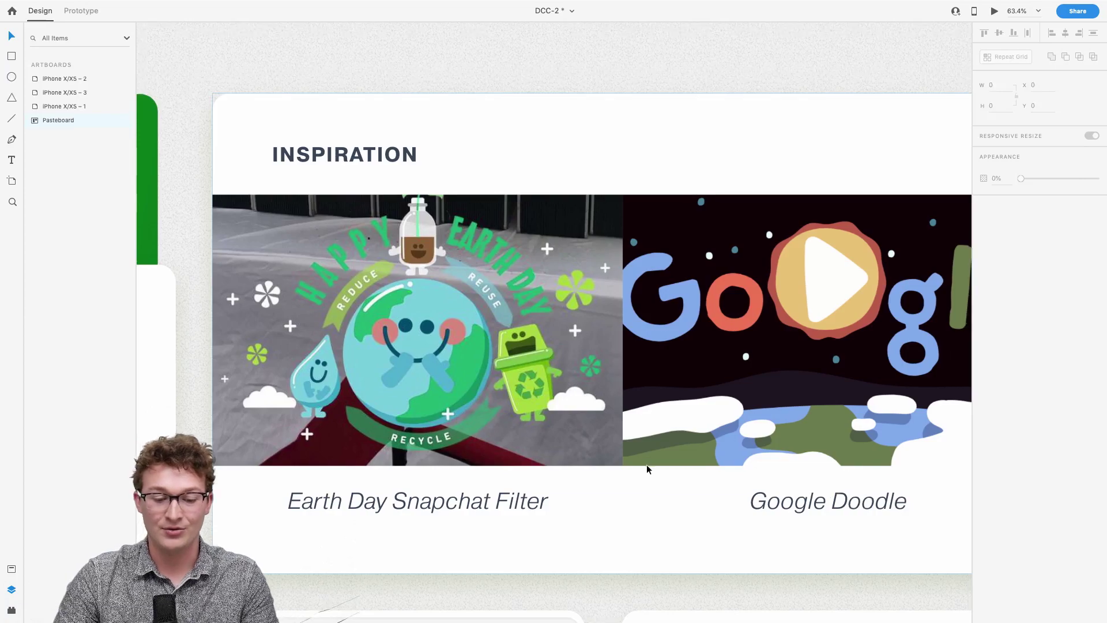
{"action": "scroll", "coordinate": [646, 465], "scroll_direction": "right", "scroll_amount": 5}
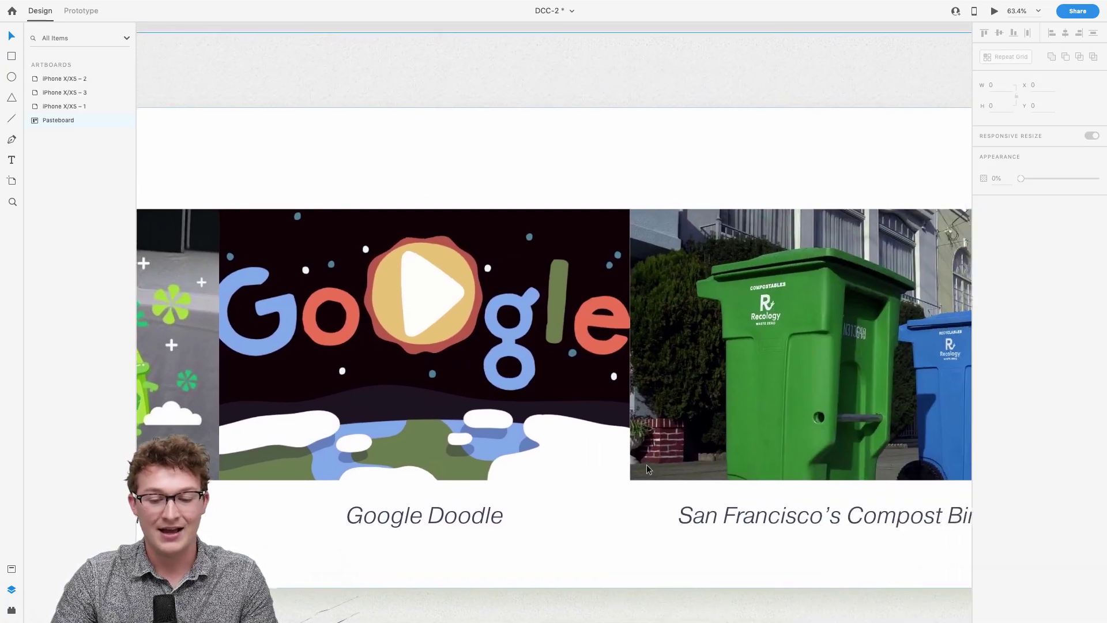
{"action": "scroll", "coordinate": [646, 465], "scroll_direction": "left", "scroll_amount": 12}
{"action": "scroll", "coordinate": [646, 465], "scroll_direction": "down", "scroll_amount": 1}
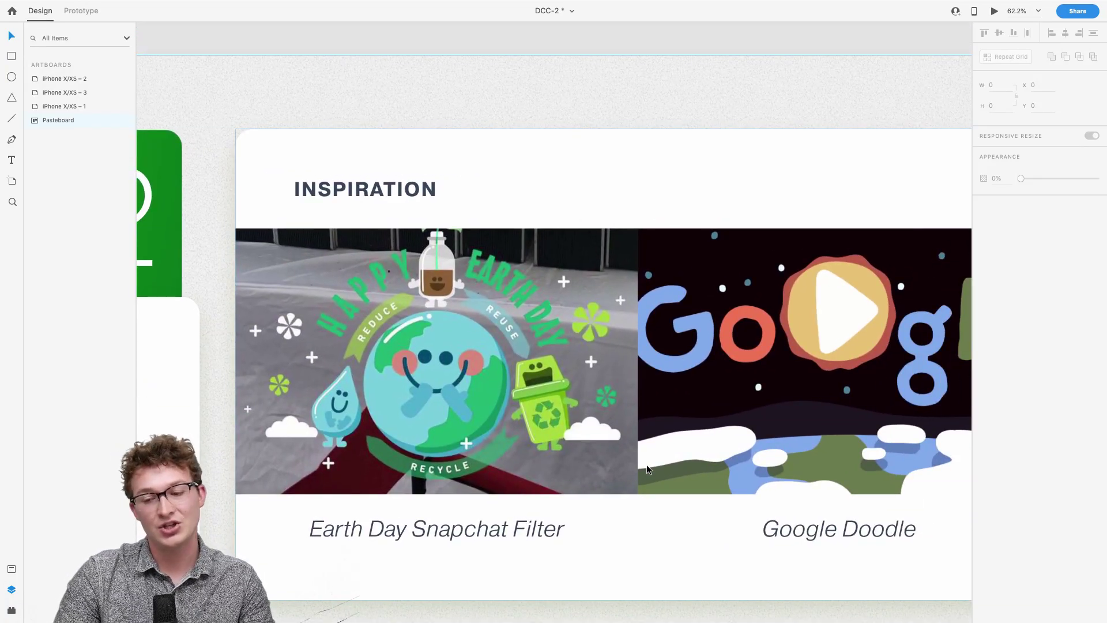
{"action": "scroll", "coordinate": [646, 468], "scroll_direction": "right", "scroll_amount": 12}
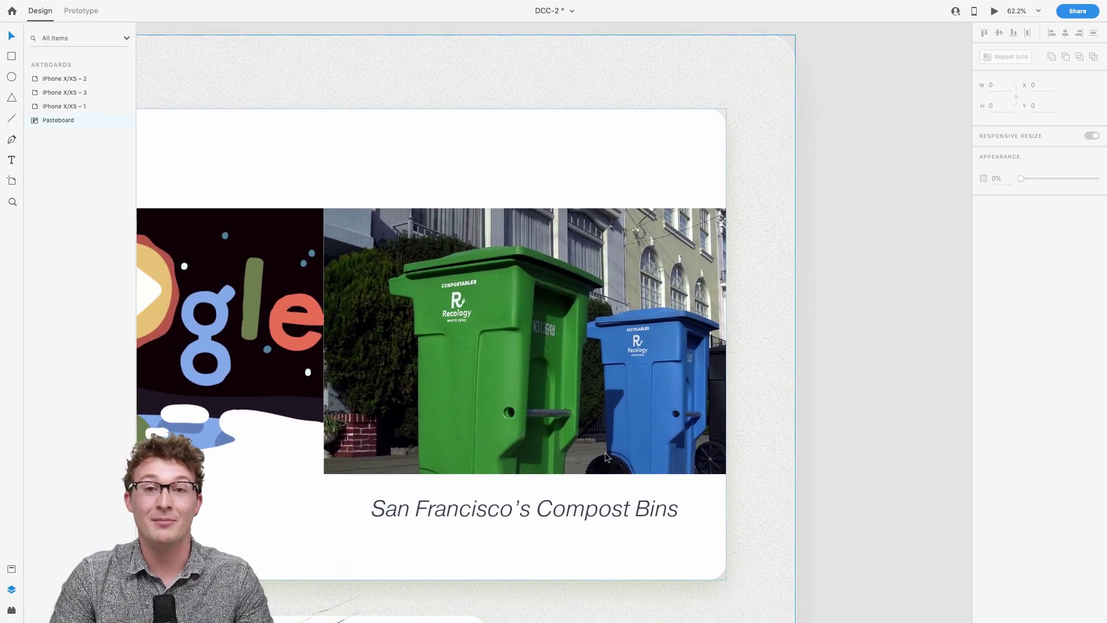
{"action": "scroll", "coordinate": [504, 428], "scroll_direction": "left", "scroll_amount": 3}
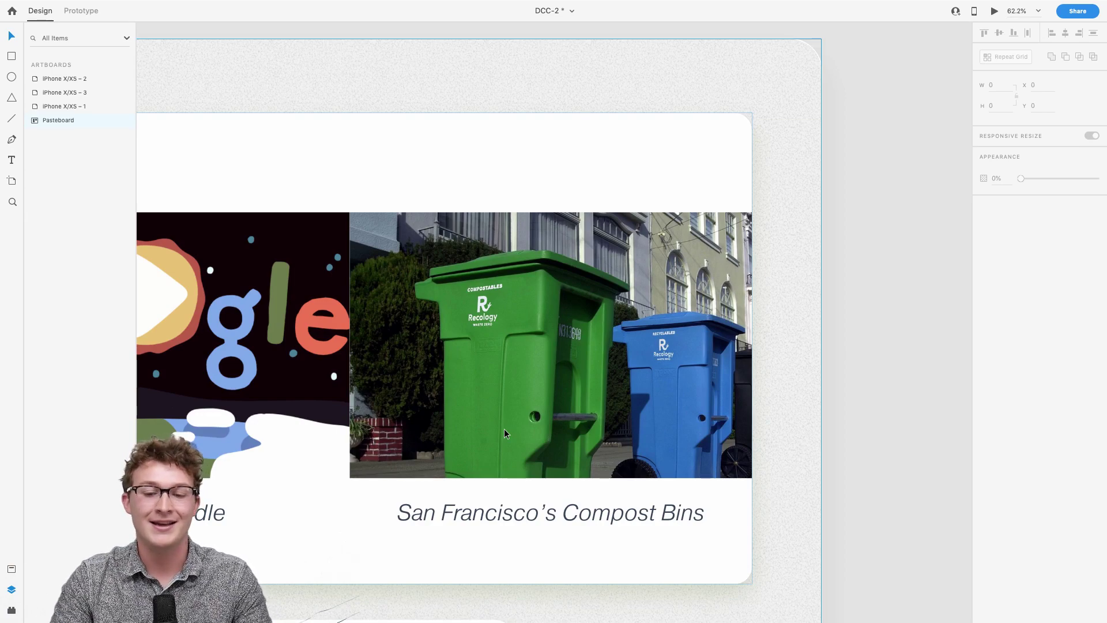
{"action": "scroll", "coordinate": [571, 361], "scroll_direction": "left", "scroll_amount": 3}
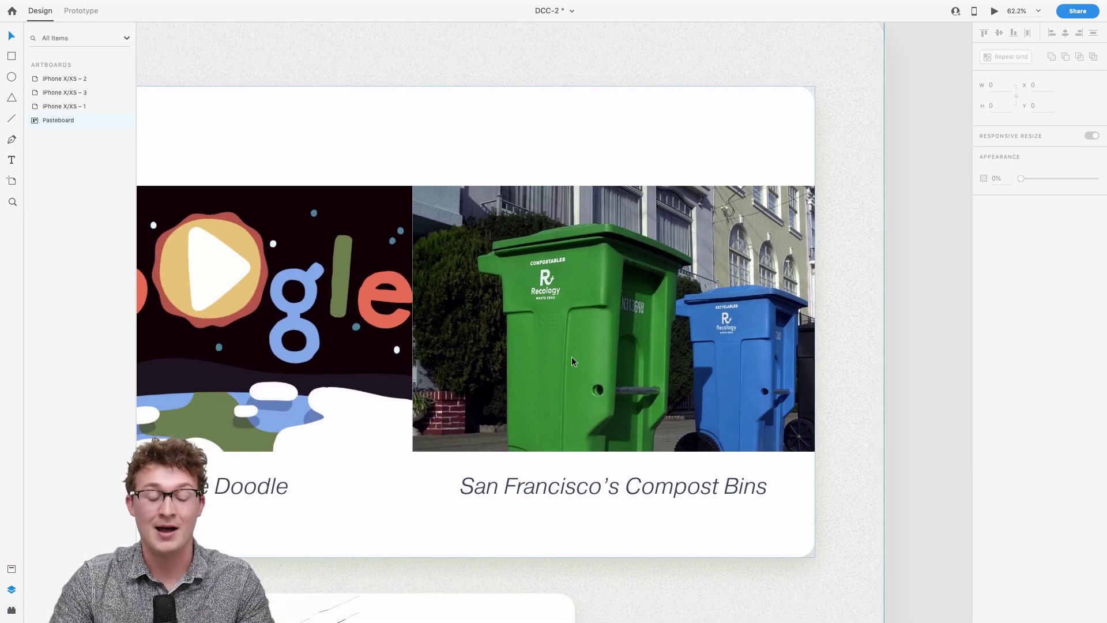
{"action": "scroll", "coordinate": [573, 361], "scroll_direction": "down", "scroll_amount": 3}
{"action": "scroll", "coordinate": [572, 356], "scroll_direction": "left", "scroll_amount": 2}
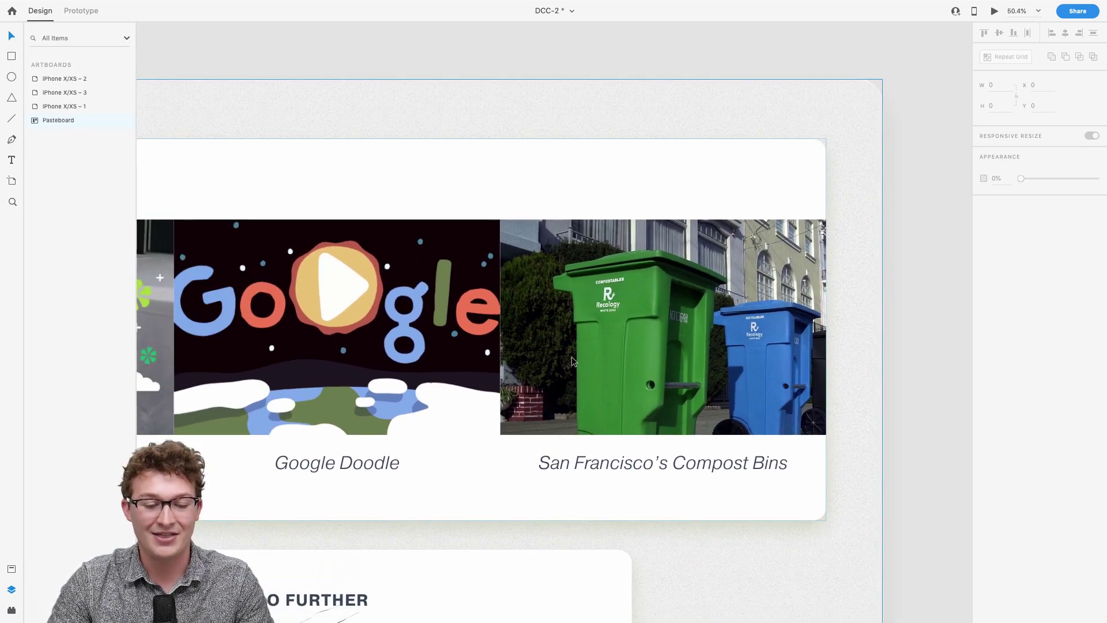
- Read the tips, Need Help and Go Further cards in the lower row of the challenge pasteboard
{"action": "scroll", "coordinate": [572, 357], "scroll_direction": "down", "scroll_amount": 3}
{"action": "scroll", "coordinate": [573, 358], "scroll_direction": "left", "scroll_amount": 3}
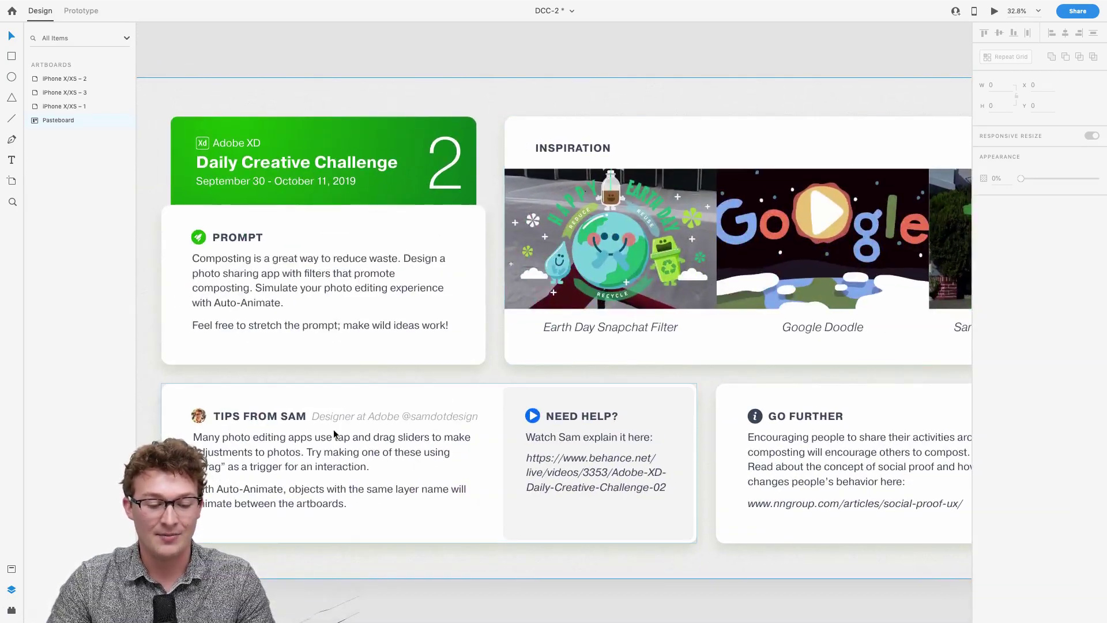
{"action": "scroll", "coordinate": [334, 429], "scroll_direction": "down", "scroll_amount": 5}
{"action": "scroll", "coordinate": [333, 429], "scroll_direction": "up", "scroll_amount": 3}
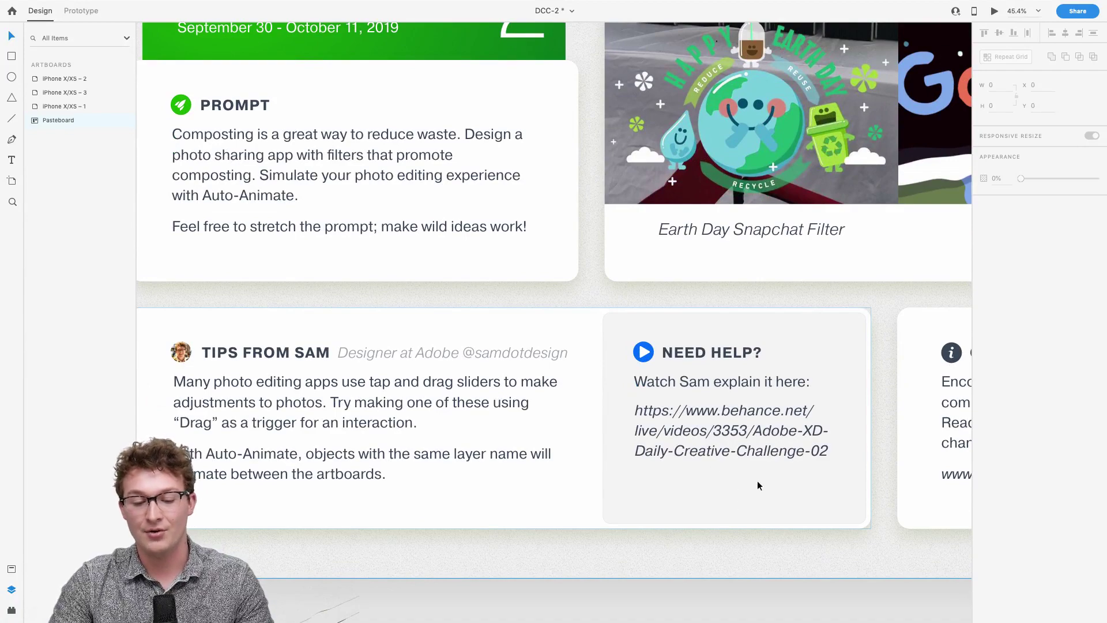
{"action": "scroll", "coordinate": [758, 482], "scroll_direction": "right", "scroll_amount": 3}
{"action": "scroll", "coordinate": [648, 428], "scroll_direction": "right", "scroll_amount": 15}
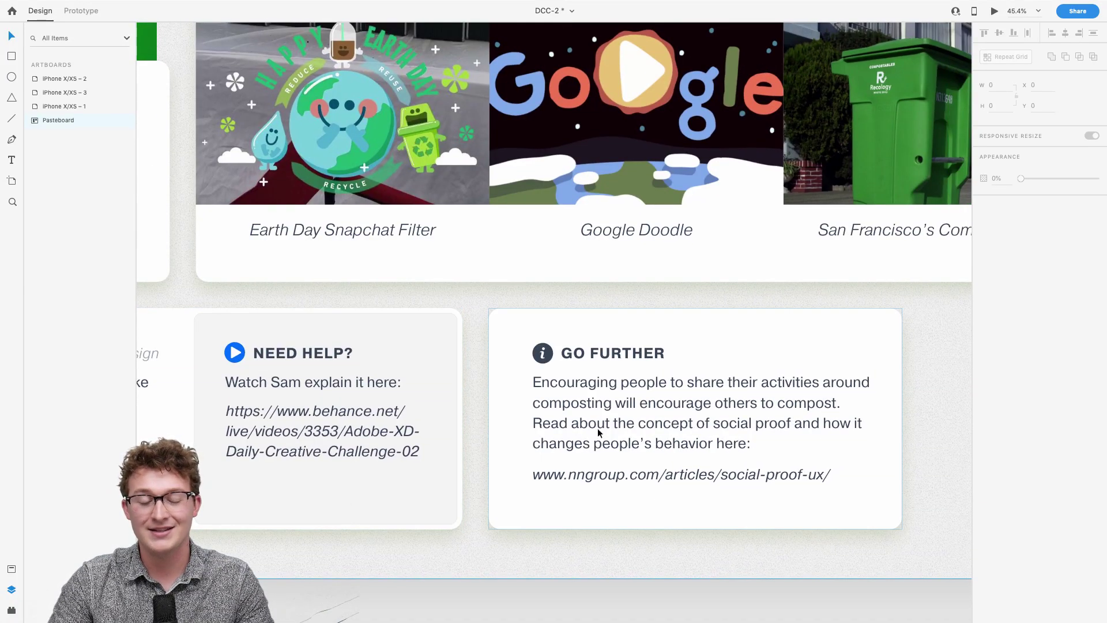
{"action": "scroll", "coordinate": [662, 421], "scroll_direction": "right", "scroll_amount": 4}
{"action": "scroll", "coordinate": [577, 398], "scroll_direction": "left", "scroll_amount": 2}
{"action": "scroll", "coordinate": [577, 398], "scroll_direction": "up", "scroll_amount": 1}
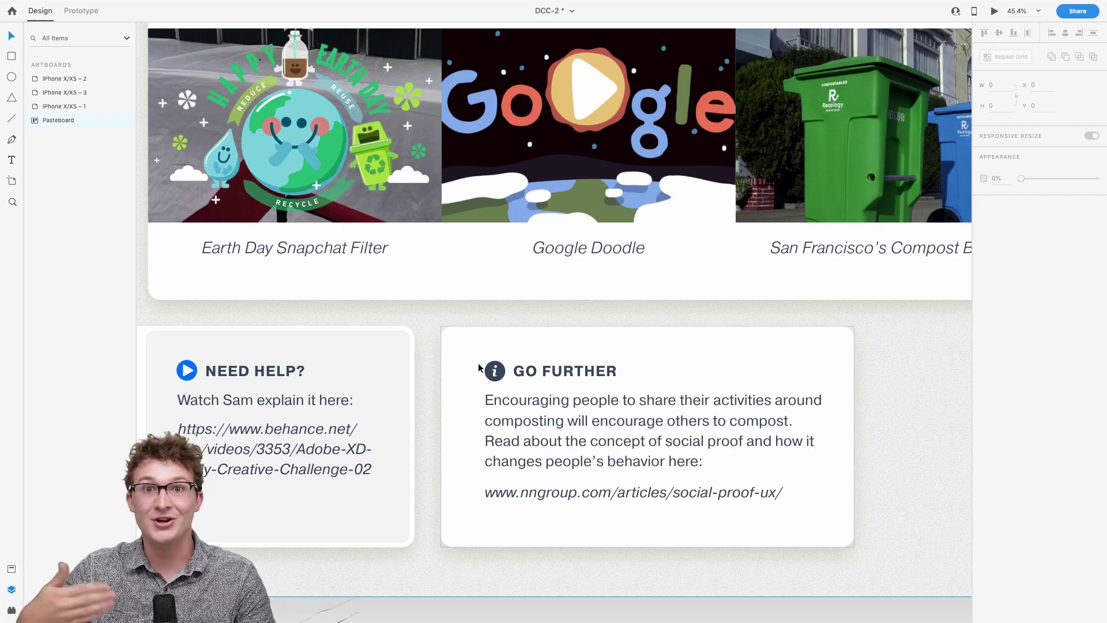
{"action": "scroll", "coordinate": [502, 378], "scroll_direction": "down", "scroll_amount": 5}
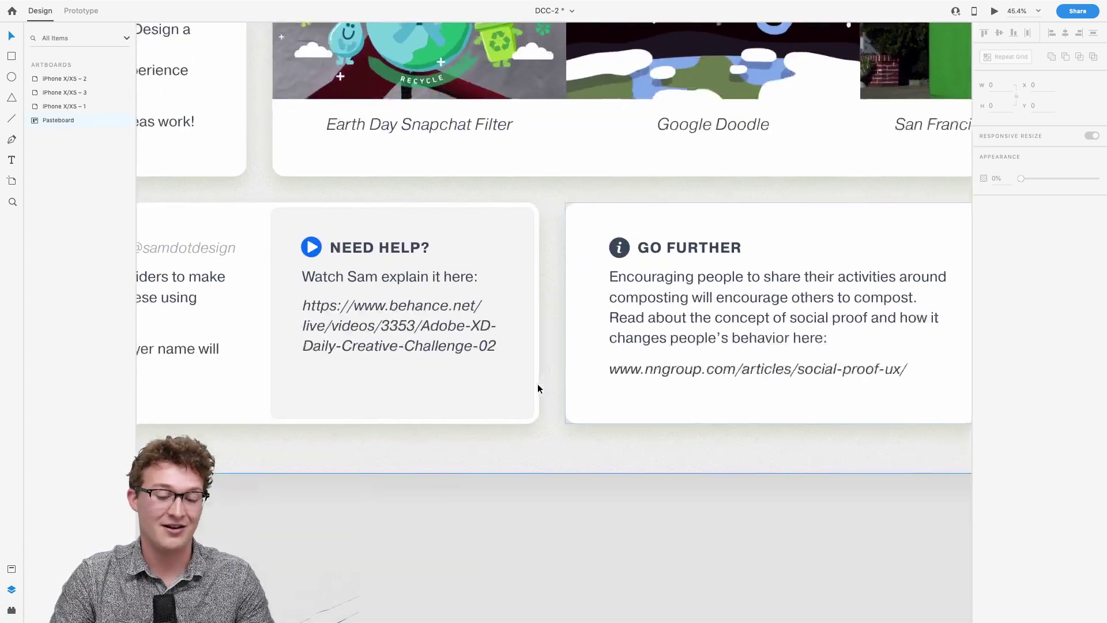
{"action": "scroll", "coordinate": [538, 387], "scroll_direction": "left", "scroll_amount": 5}
{"action": "scroll", "coordinate": [538, 388], "scroll_direction": "up", "scroll_amount": 3}
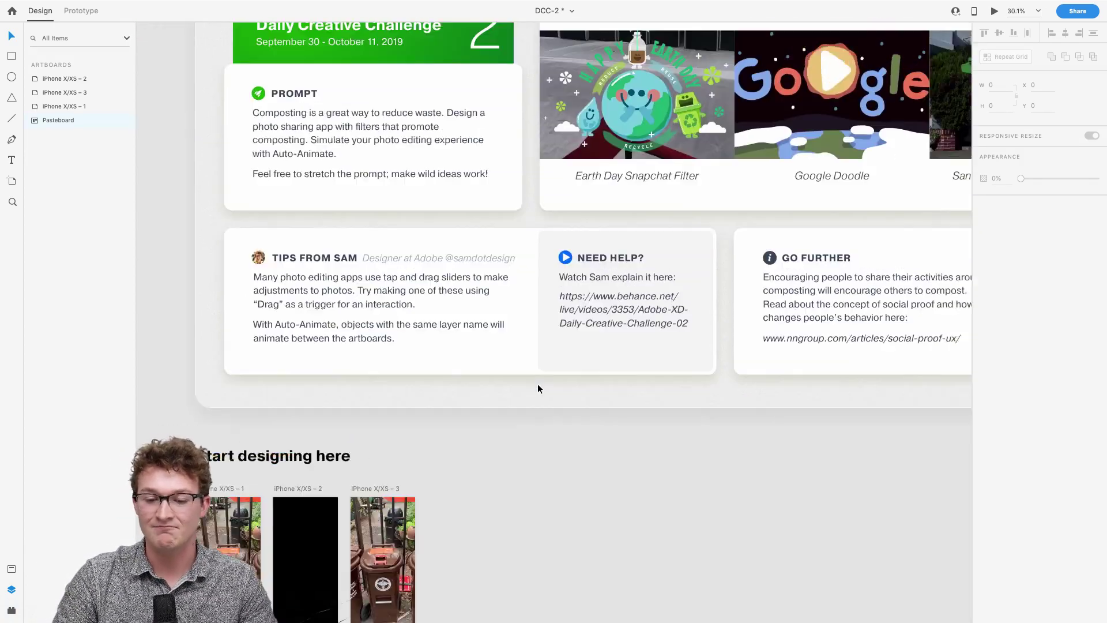
{"action": "scroll", "coordinate": [537, 388], "scroll_direction": "up", "scroll_amount": 2}
{"action": "scroll", "coordinate": [538, 388], "scroll_direction": "right", "scroll_amount": 2}
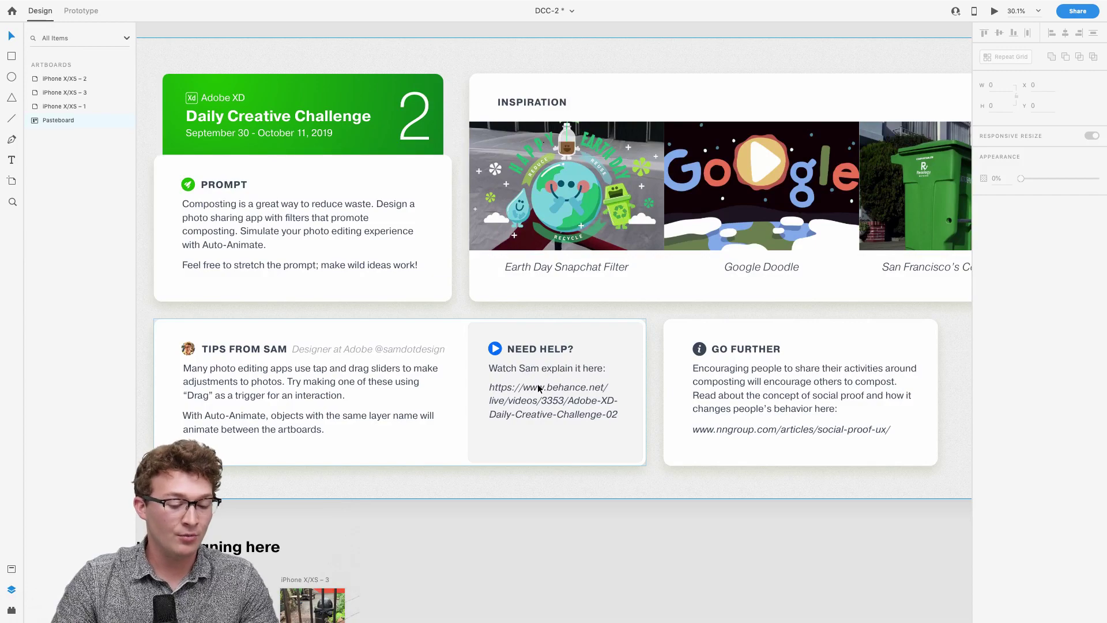
- Look closely at the three starter iPhone X/XS artboards under the "Start designing here" heading
{"action": "scroll", "coordinate": [537, 383], "scroll_direction": "down", "scroll_amount": 3}
{"action": "scroll", "coordinate": [538, 383], "scroll_direction": "left", "scroll_amount": 3}
{"action": "scroll", "coordinate": [503, 396], "scroll_direction": "up", "scroll_amount": 2}
{"action": "scroll", "coordinate": [504, 397], "scroll_direction": "right", "scroll_amount": 1}
{"action": "scroll", "coordinate": [504, 396], "scroll_direction": "down", "scroll_amount": 2}
{"action": "scroll", "coordinate": [503, 397], "scroll_direction": "left", "scroll_amount": 1}
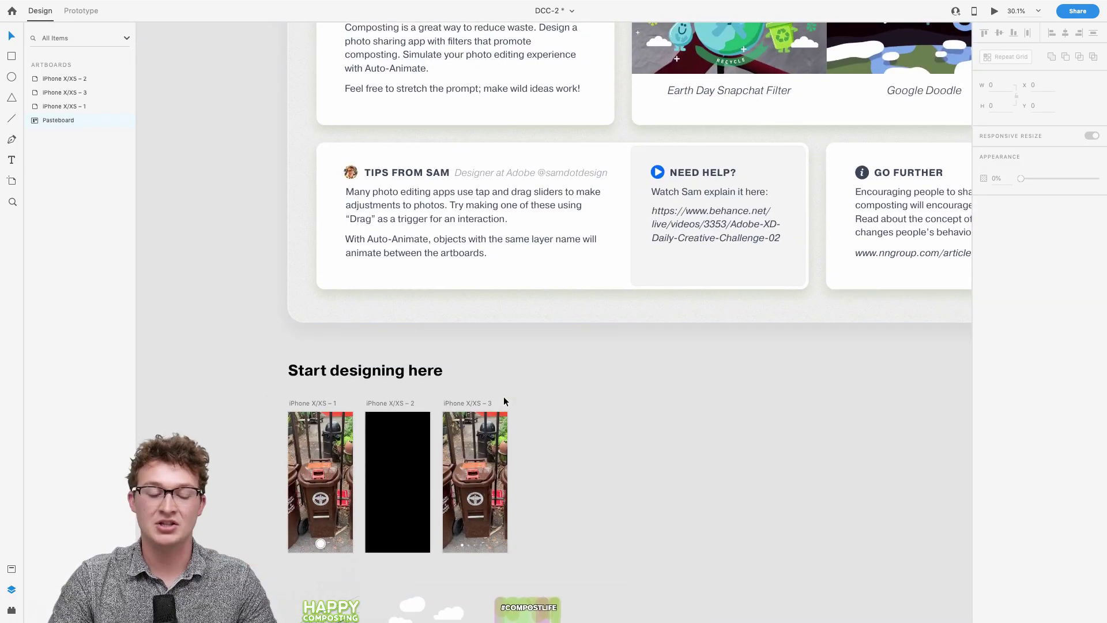
{"action": "scroll", "coordinate": [503, 396], "scroll_direction": "up", "scroll_amount": 3}
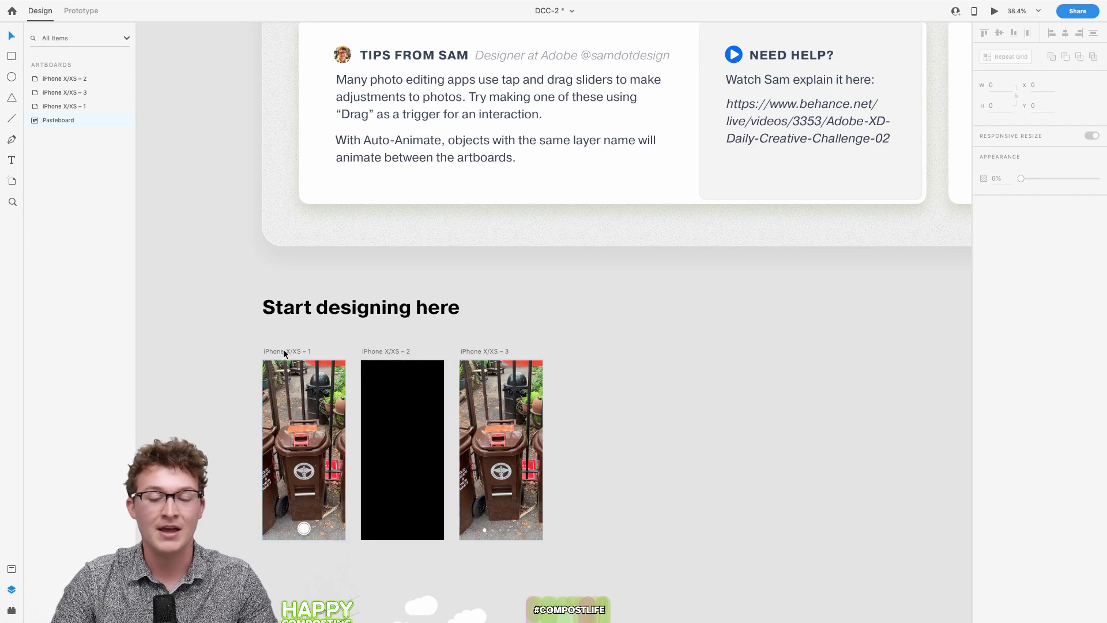
{"action": "scroll", "coordinate": [282, 349], "scroll_direction": "up", "scroll_amount": 3}
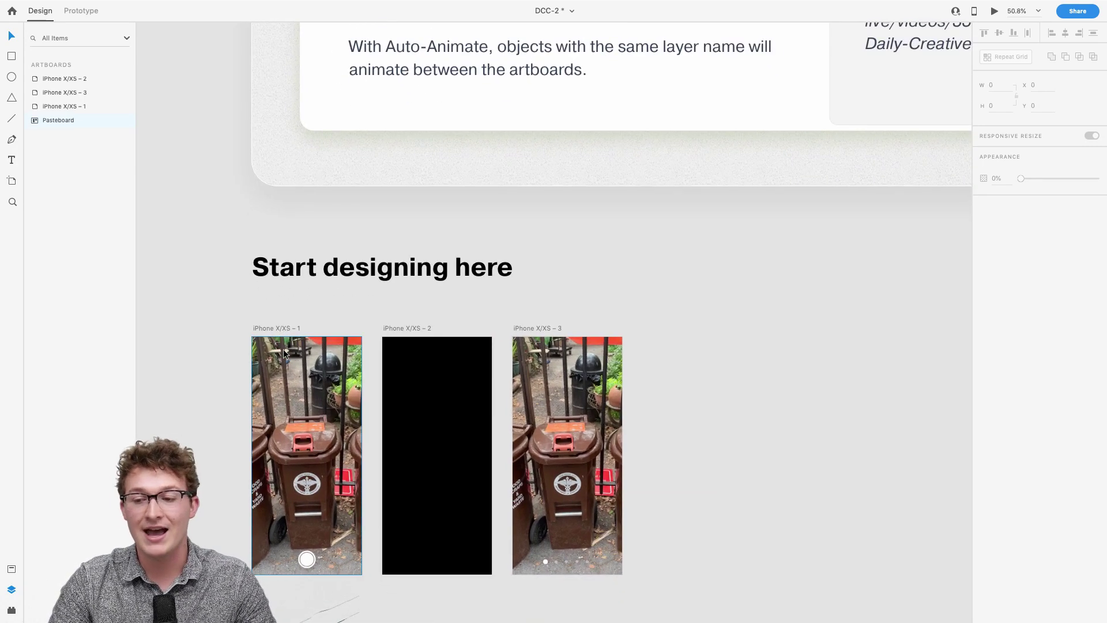
{"action": "scroll", "coordinate": [273, 390], "scroll_direction": "up", "scroll_amount": 3}
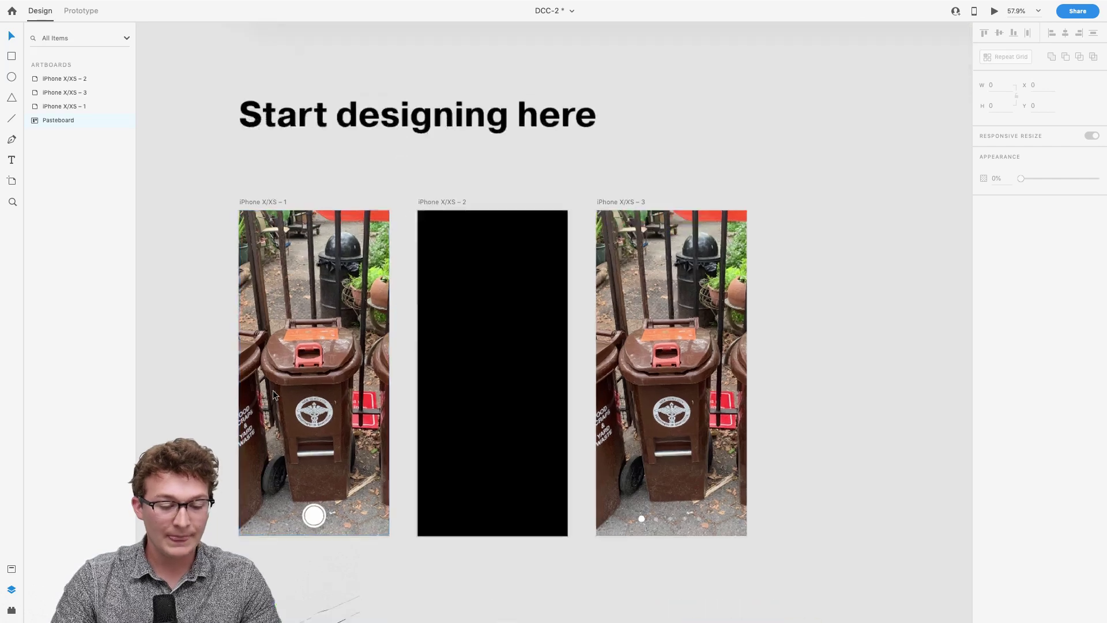
{"action": "scroll", "coordinate": [272, 390], "scroll_direction": "up", "scroll_amount": 3}
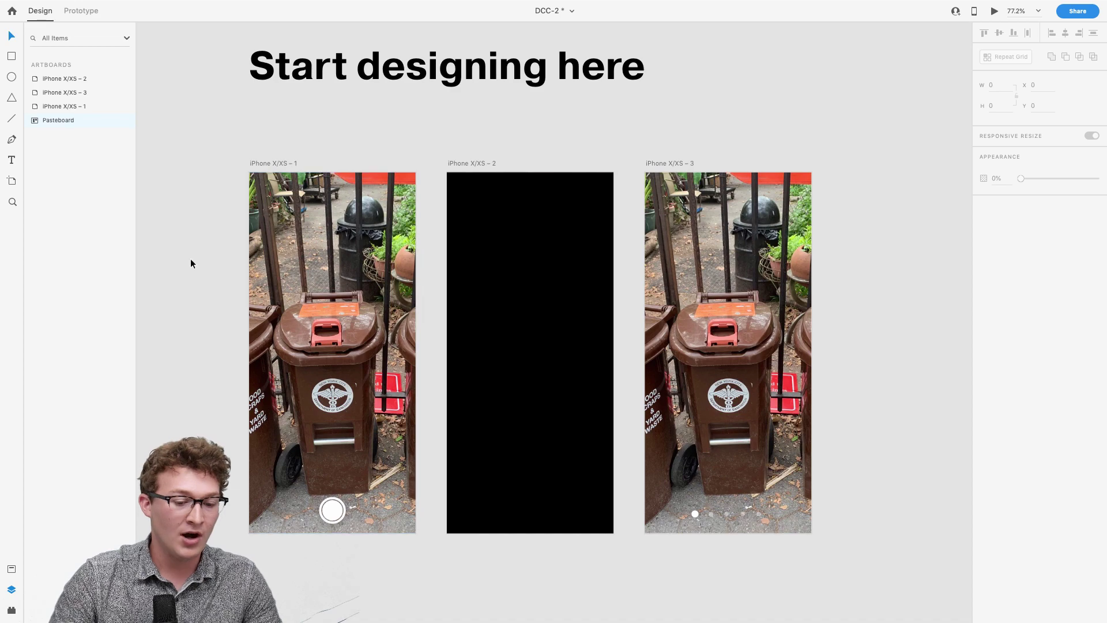
- Preview the prototype from the iPhone X/XS – 1 artboard, trigger its camera shutter button, and close the preview window
{"action": "left_click", "coordinate": [266, 163]}
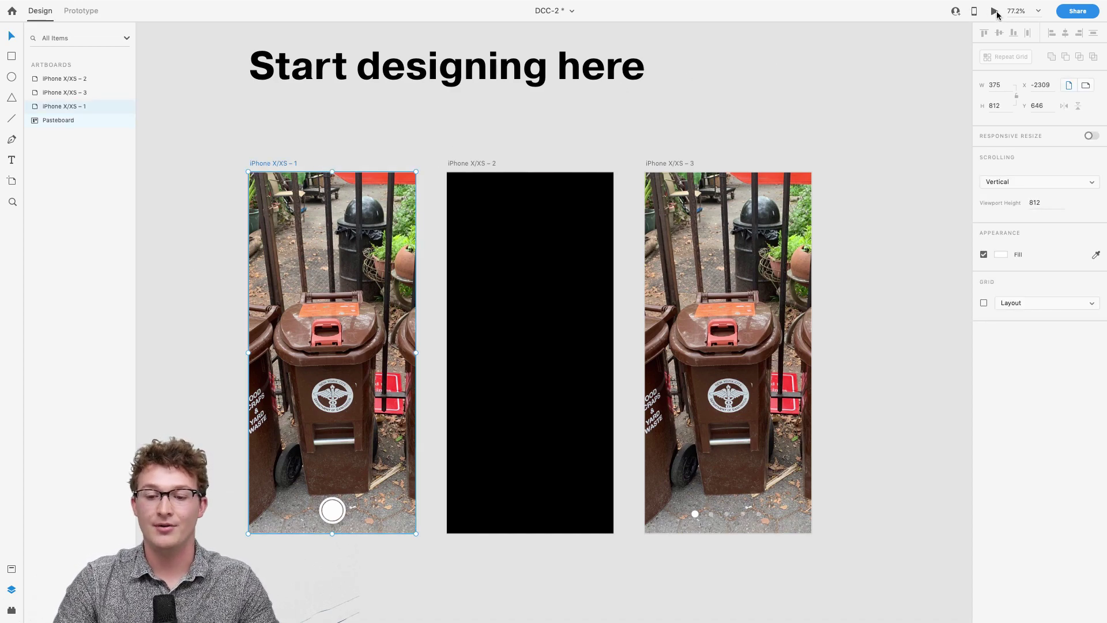
{"action": "left_click", "coordinate": [995, 11]}
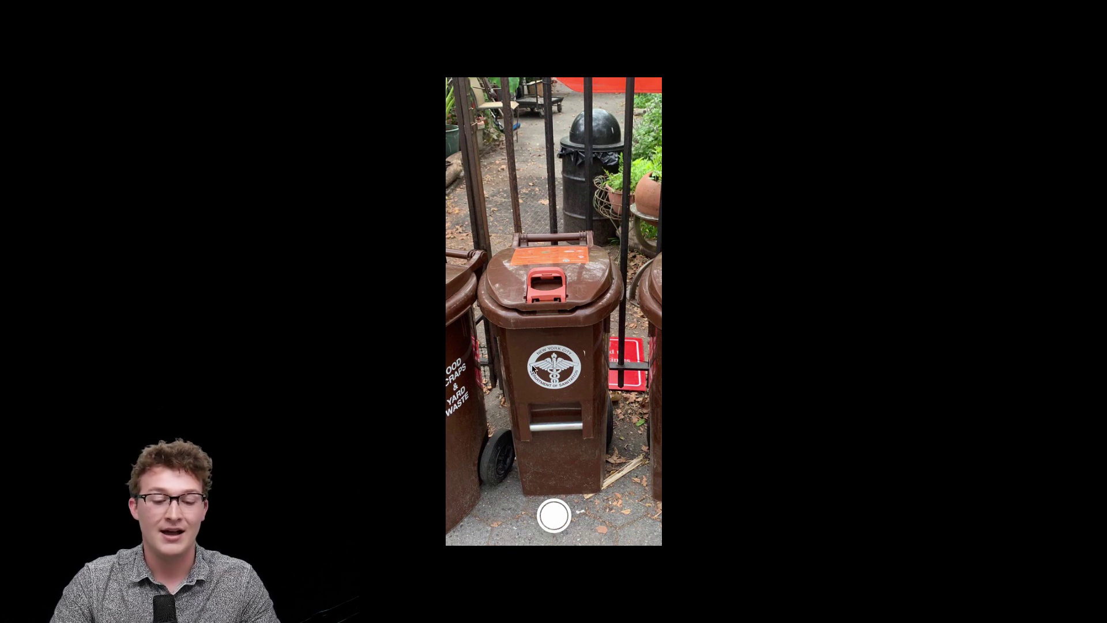
{"action": "left_click", "coordinate": [558, 524]}
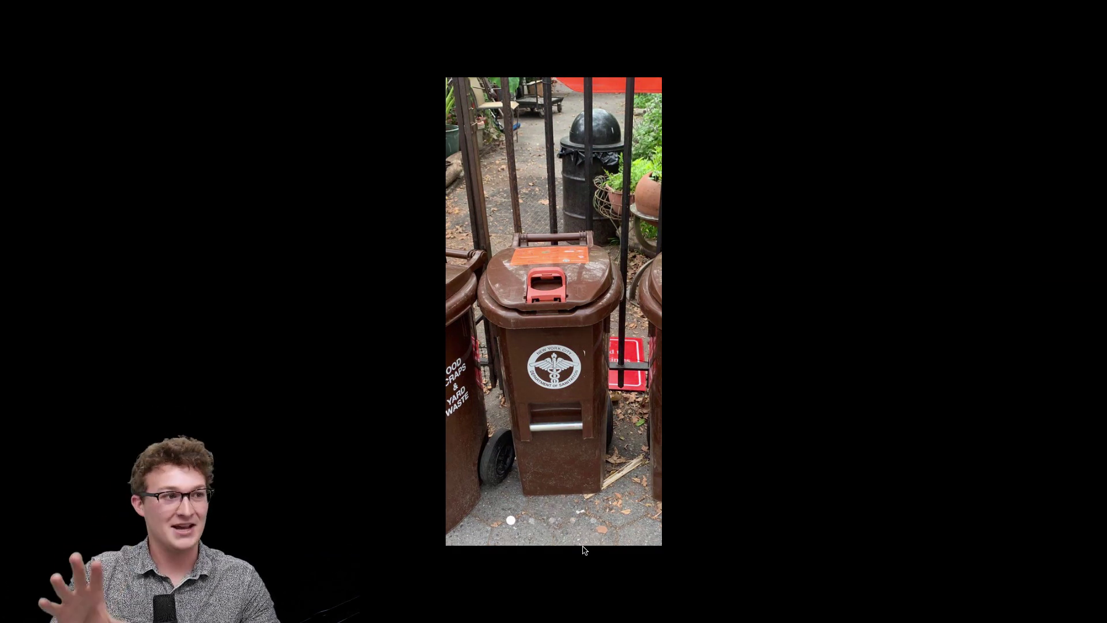
{"action": "key", "text": "Escape"}
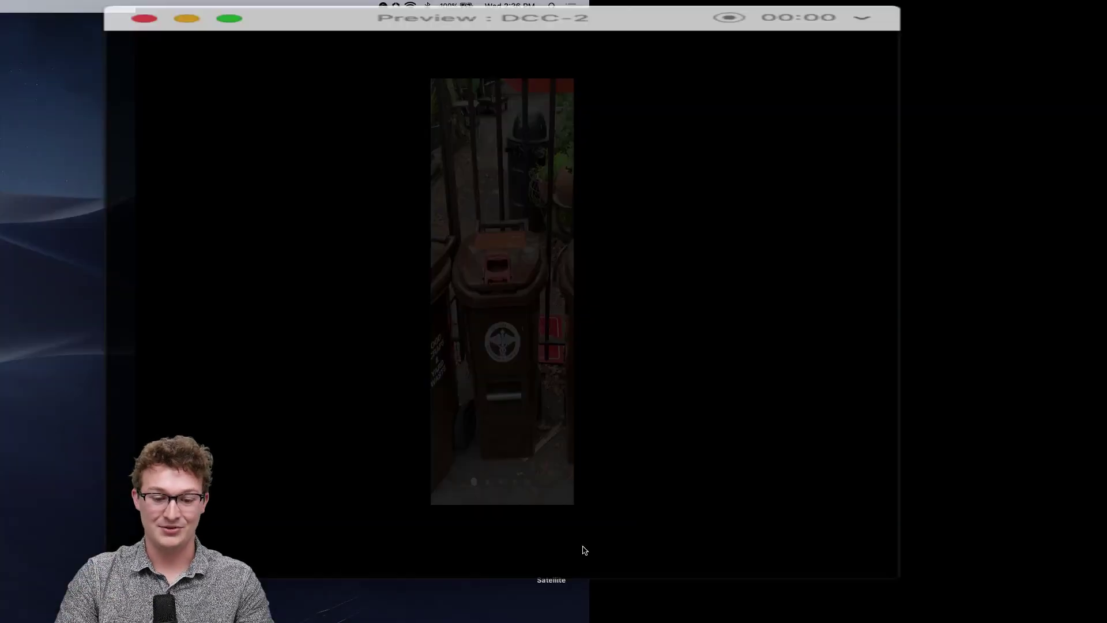
{"action": "key", "text": "ctrl+Up"}
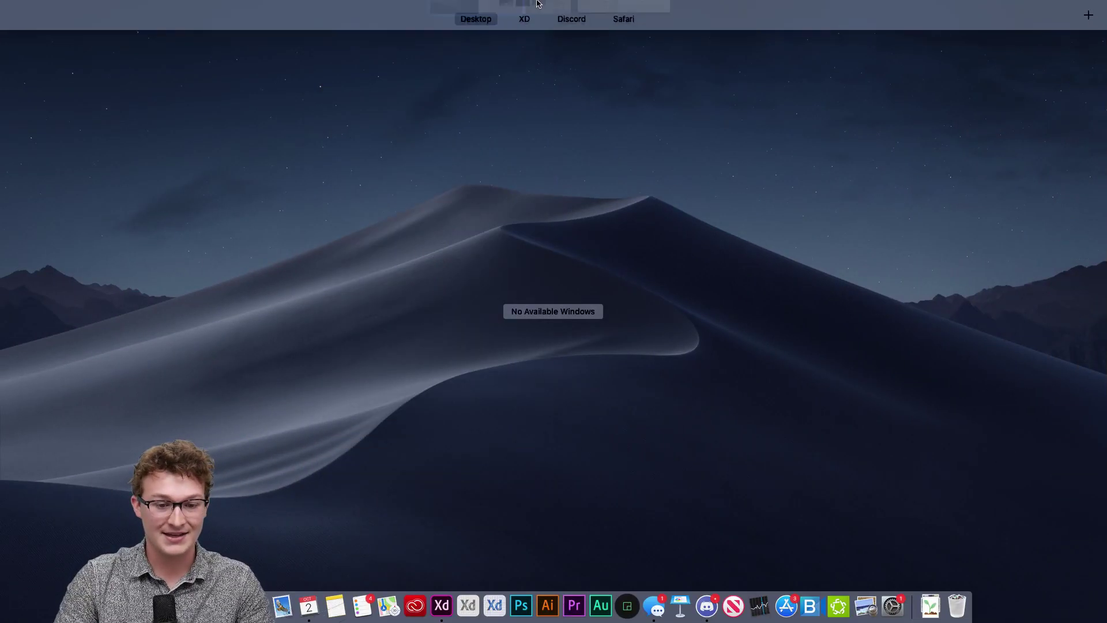
{"action": "left_click", "coordinate": [471, 52]}
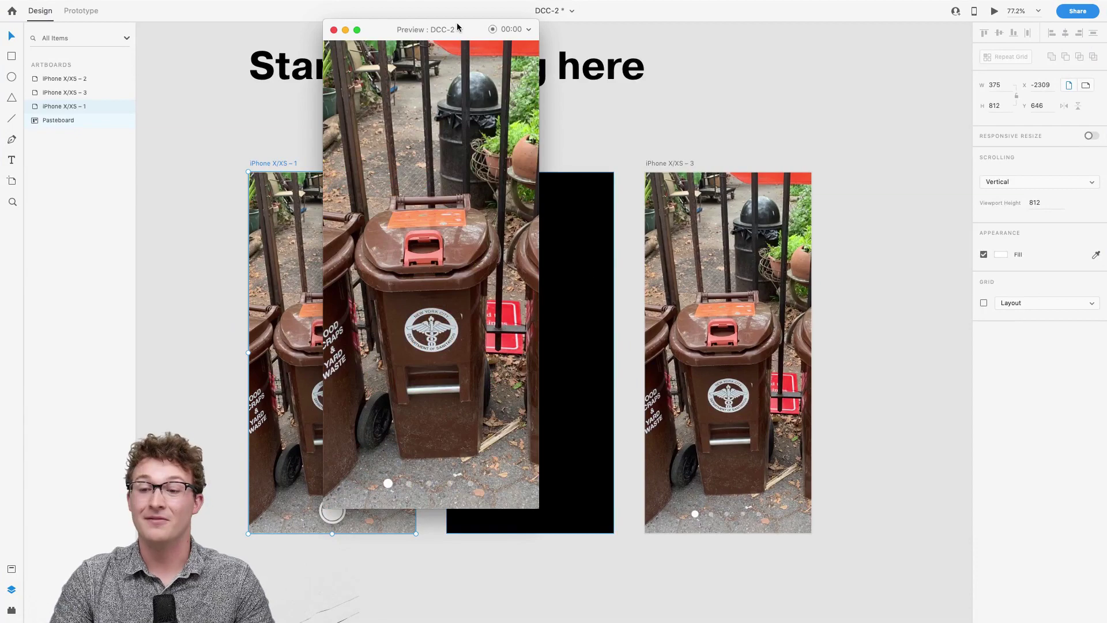
{"action": "left_click", "coordinate": [333, 30]}
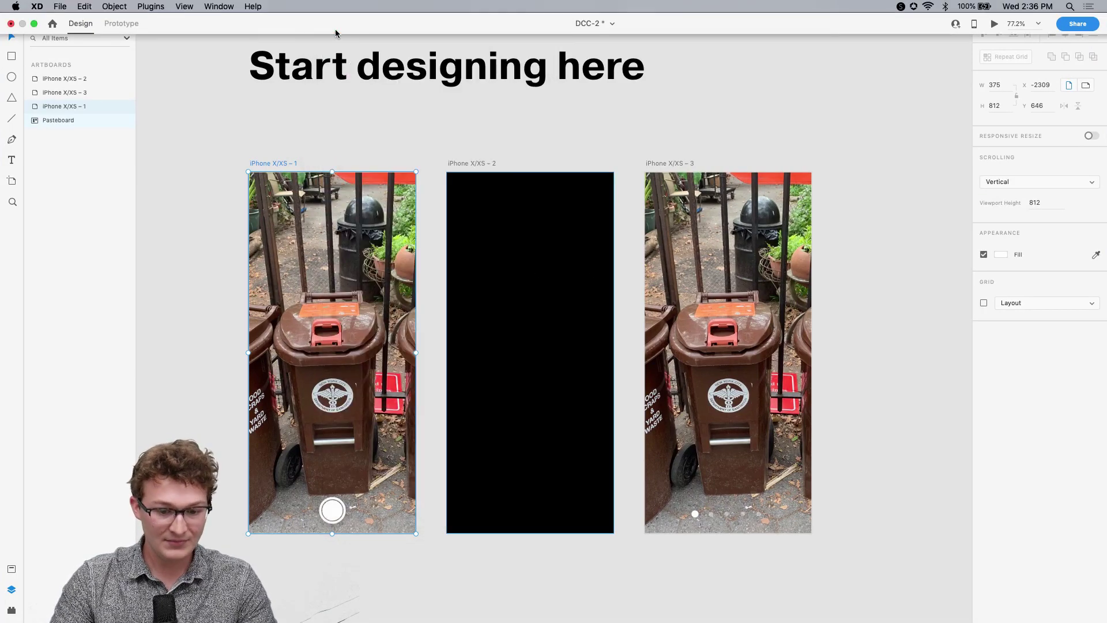
- Switch to Prototype mode and inspect the connection from the first artboard's shutter button to the black artboard
{"action": "left_click", "coordinate": [75, 11]}
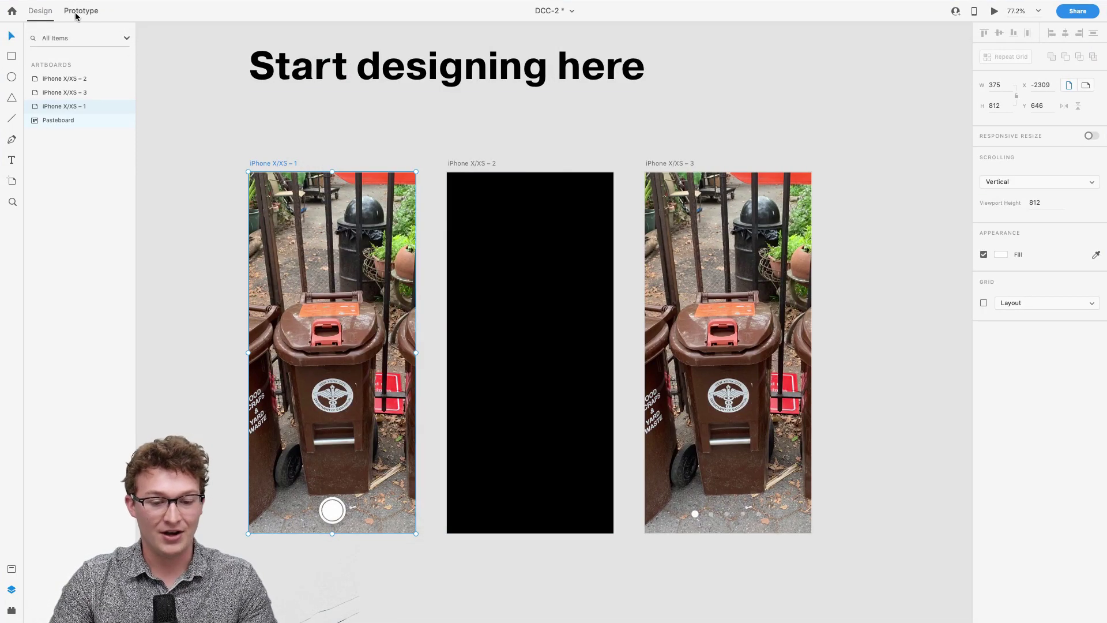
{"action": "scroll", "coordinate": [415, 227], "scroll_direction": "up", "scroll_amount": 5}
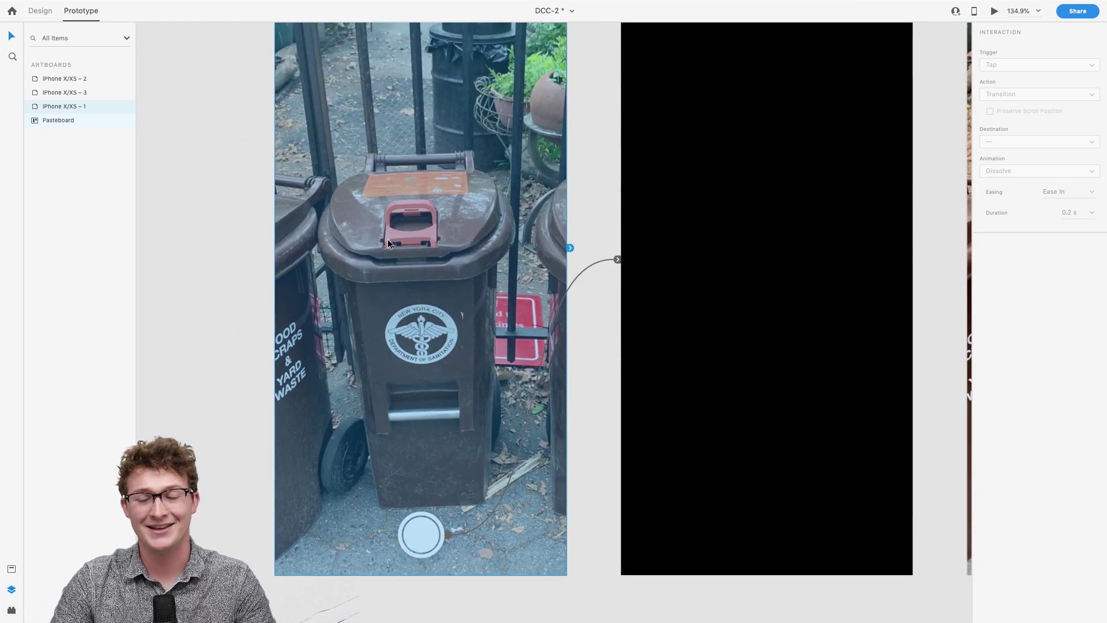
{"action": "scroll", "coordinate": [594, 275], "scroll_direction": "down", "scroll_amount": 5}
{"action": "scroll", "coordinate": [594, 274], "scroll_direction": "up", "scroll_amount": 5}
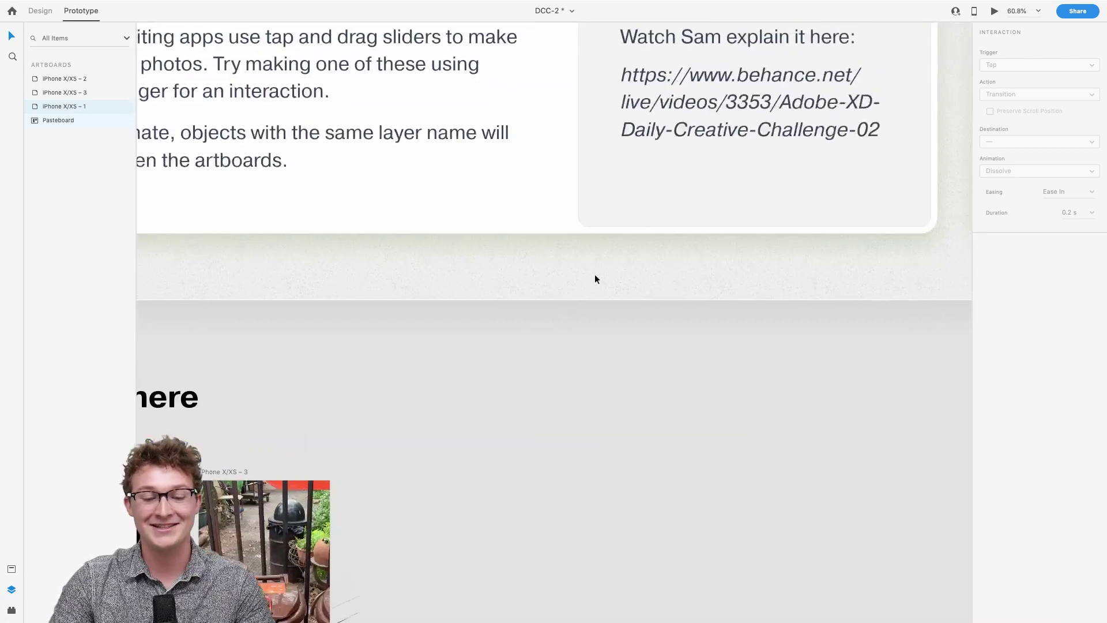
{"action": "scroll", "coordinate": [842, 137], "scroll_direction": "right", "scroll_amount": 5}
{"action": "scroll", "coordinate": [842, 137], "scroll_direction": "up", "scroll_amount": 5}
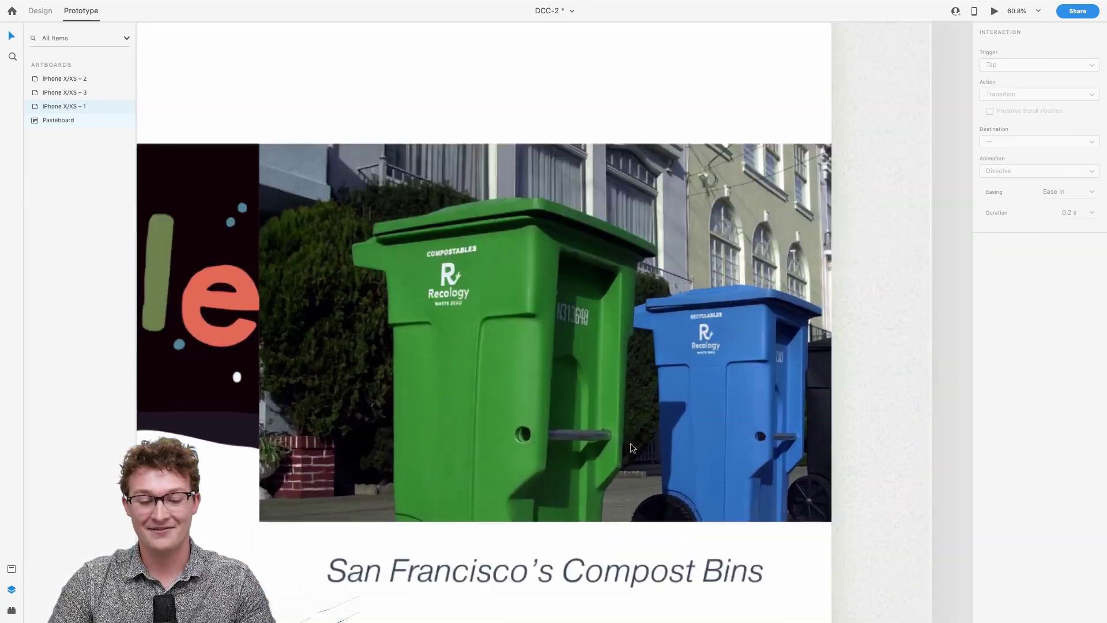
{"action": "scroll", "coordinate": [631, 443], "scroll_direction": "down", "scroll_amount": 5}
{"action": "scroll", "coordinate": [631, 443], "scroll_direction": "down", "scroll_amount": 5}
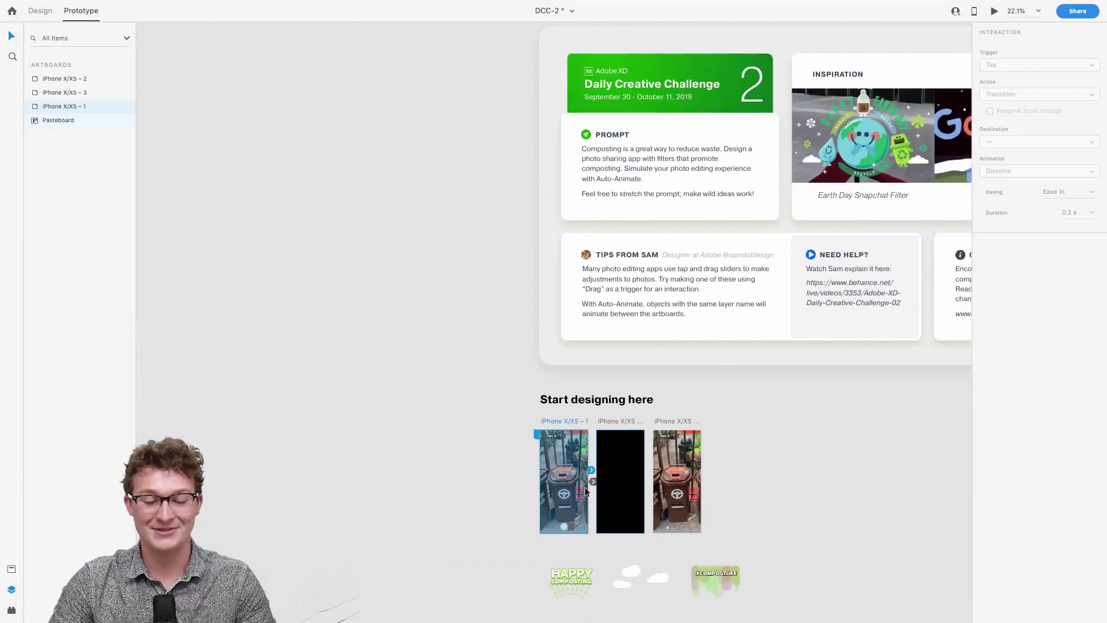
- Examine the iPhone X/XS – 1 artboard's photo, shutter button and outgoing connection up close
{"action": "scroll", "coordinate": [585, 487], "scroll_direction": "up", "scroll_amount": 3}
{"action": "left_click", "coordinate": [585, 487]}
{"action": "scroll", "coordinate": [585, 487], "scroll_direction": "up", "scroll_amount": 5}
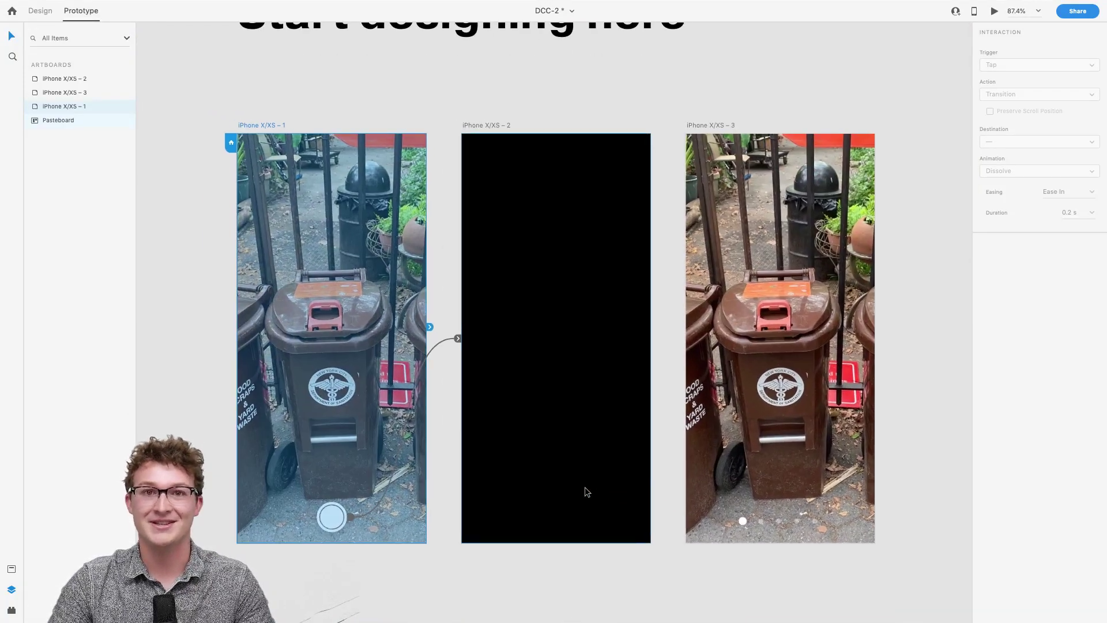
{"action": "scroll", "coordinate": [381, 482], "scroll_direction": "left", "scroll_amount": 3}
{"action": "scroll", "coordinate": [381, 482], "scroll_direction": "up", "scroll_amount": 5}
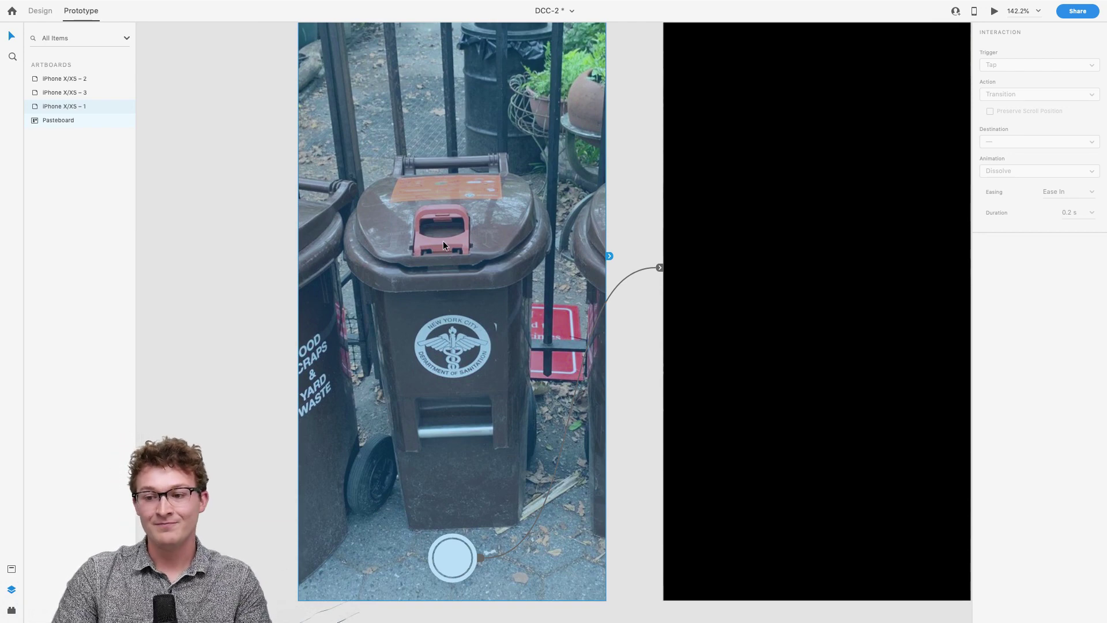
{"action": "scroll", "coordinate": [470, 320], "scroll_direction": "down", "scroll_amount": 5}
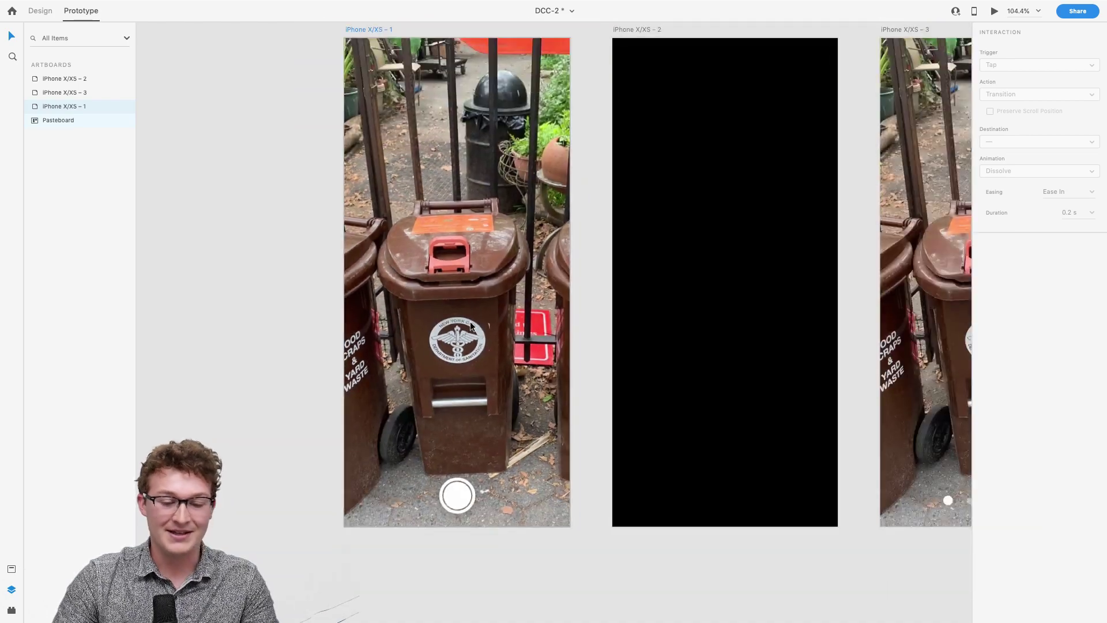
{"action": "scroll", "coordinate": [729, 333], "scroll_direction": "right", "scroll_amount": 1}
{"action": "scroll", "coordinate": [729, 333], "scroll_direction": "right", "scroll_amount": 2}
{"action": "scroll", "coordinate": [729, 334], "scroll_direction": "up", "scroll_amount": 1}
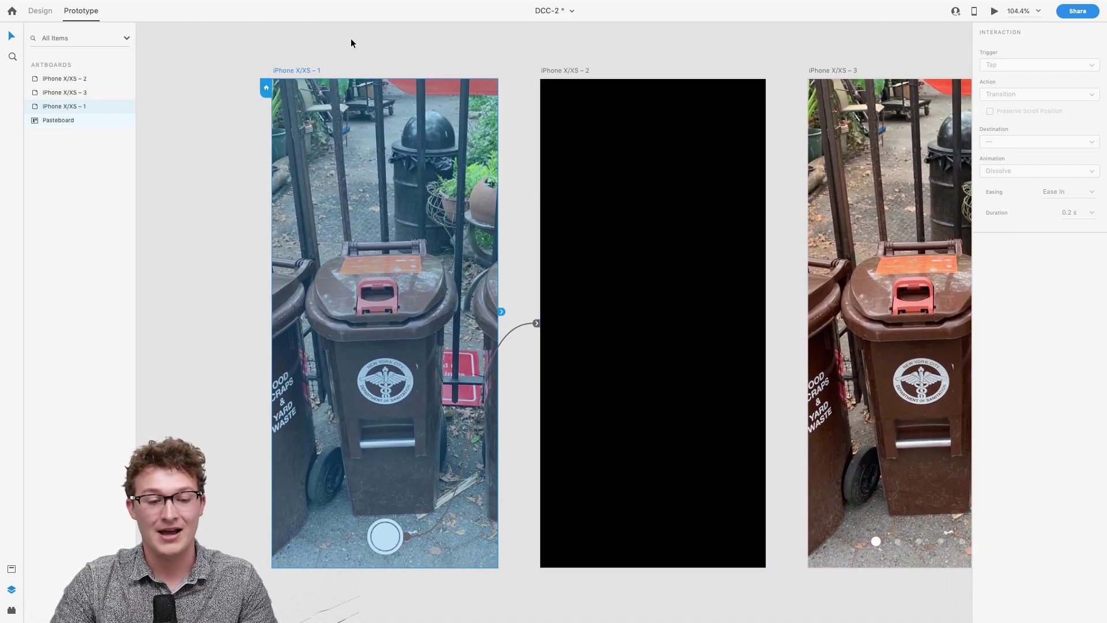
- Select the shutter button group on the first artboard and inspect its trigger, action, destination and animation settings
{"action": "left_click", "coordinate": [593, 220]}
{"action": "left_click", "coordinate": [434, 337]}
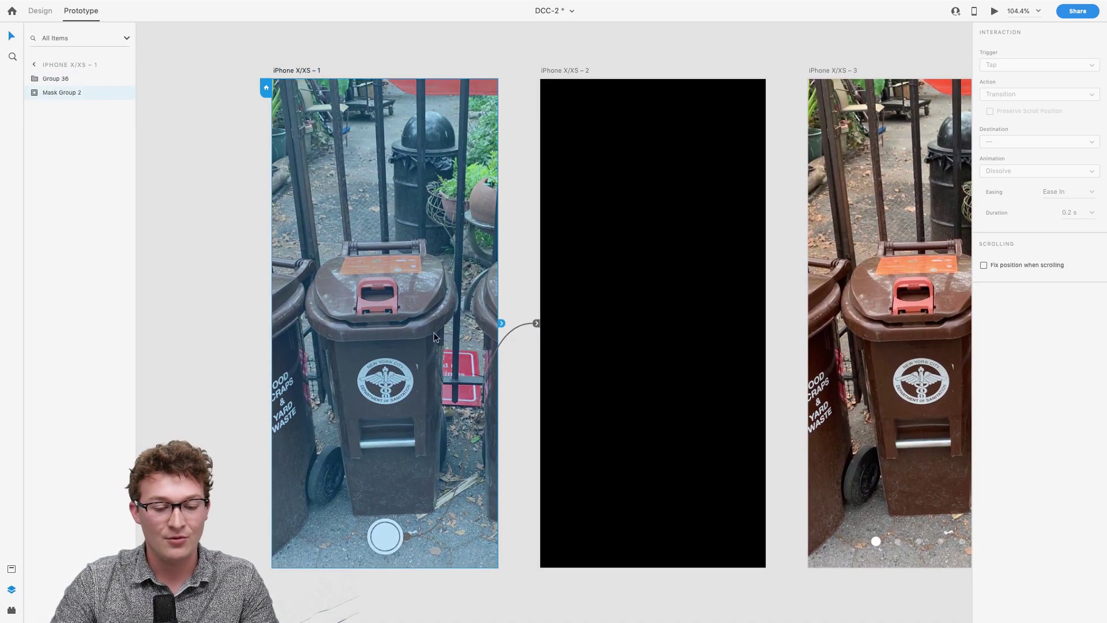
{"action": "left_click", "coordinate": [383, 544]}
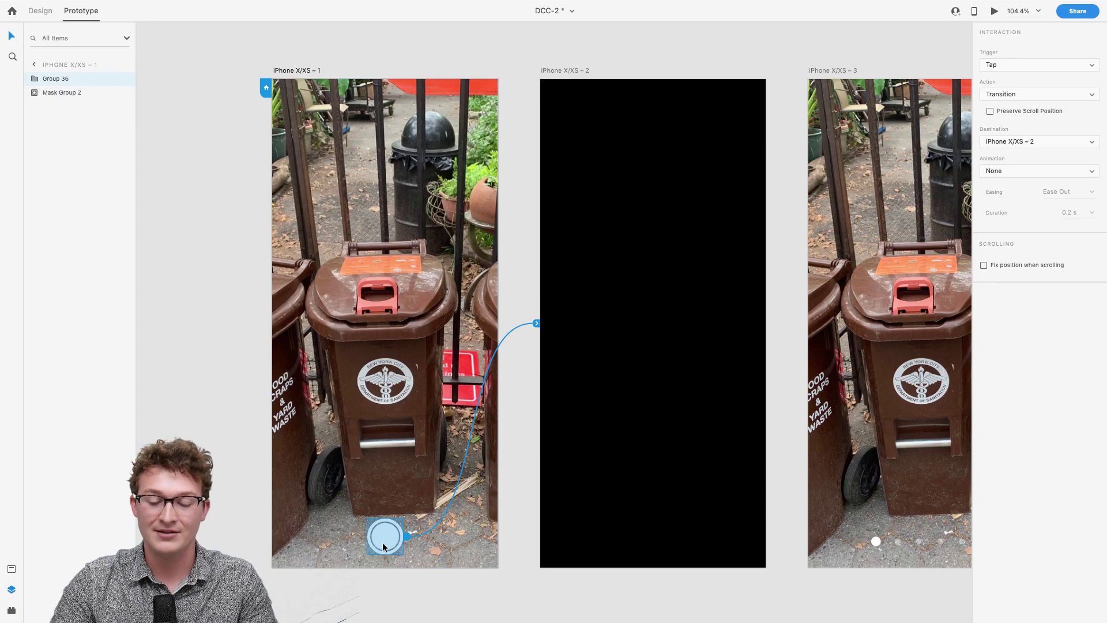
{"action": "scroll", "coordinate": [400, 535], "scroll_direction": "up", "scroll_amount": 3, "text": "ctrl"}
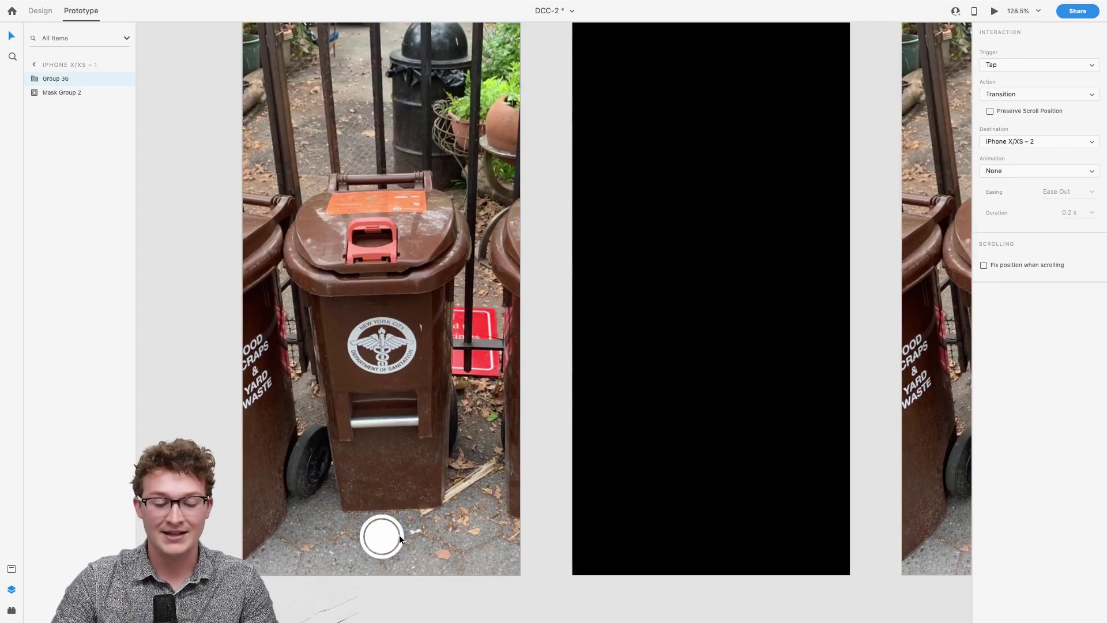
{"action": "scroll", "coordinate": [392, 534], "scroll_direction": "right", "scroll_amount": 1}
{"action": "scroll", "coordinate": [392, 534], "scroll_direction": "down", "scroll_amount": 1}
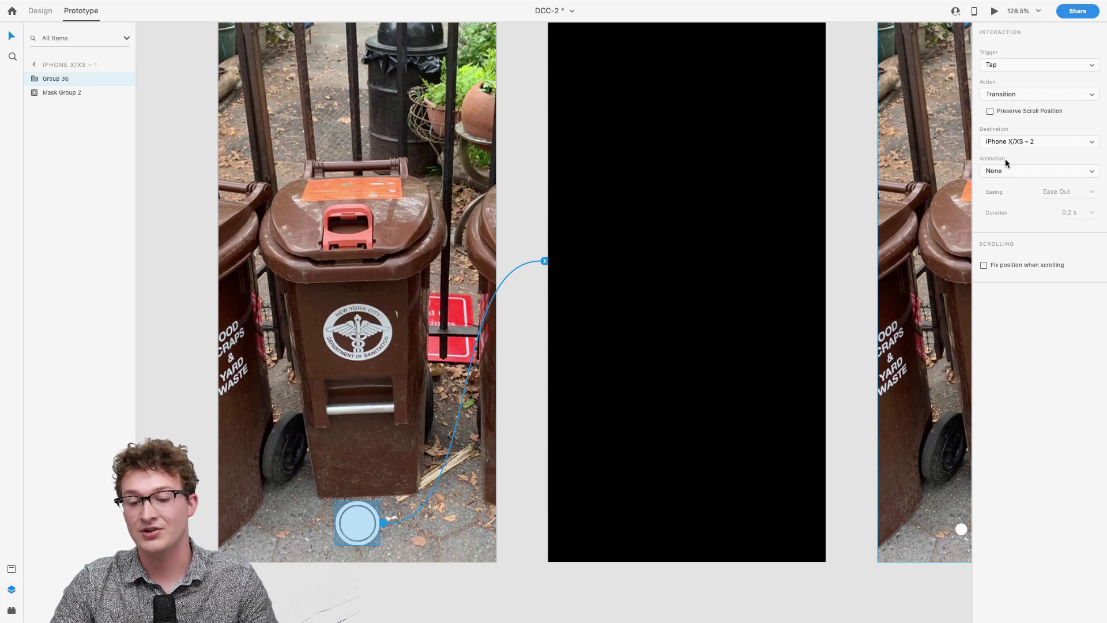
- Select the black rectangle on the iPhone X/XS – 2 artboard and inspect its connection settings to the third artboard
{"action": "scroll", "coordinate": [760, 219], "scroll_direction": "up", "scroll_amount": 3}
{"action": "scroll", "coordinate": [760, 219], "scroll_direction": "right", "scroll_amount": 3}
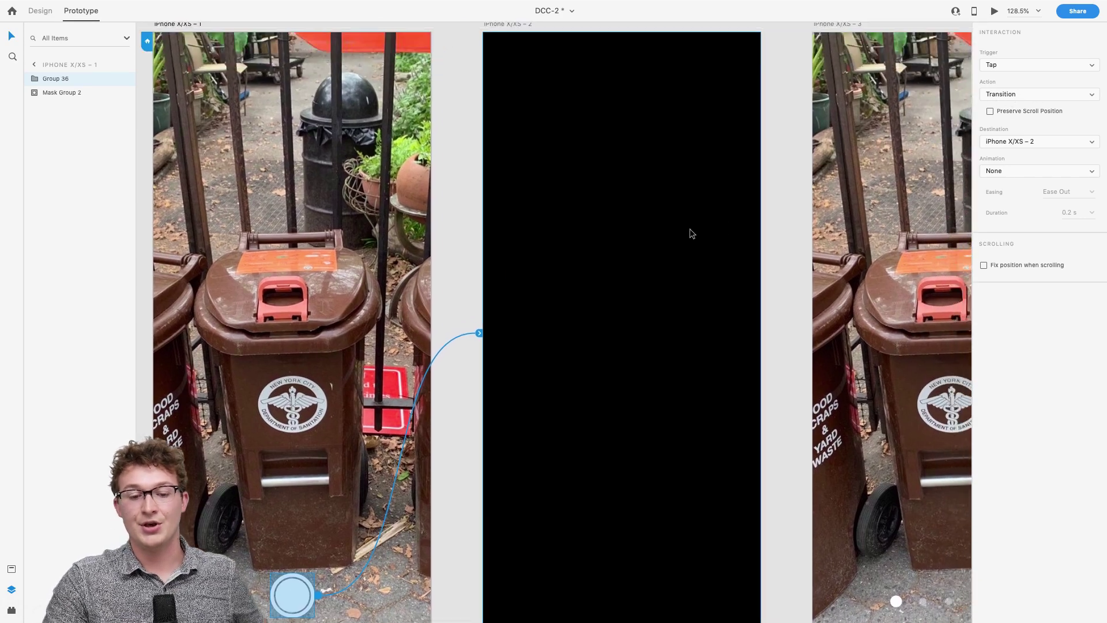
{"action": "left_click", "coordinate": [668, 259]}
{"action": "scroll", "coordinate": [667, 260], "scroll_direction": "down", "scroll_amount": 3}
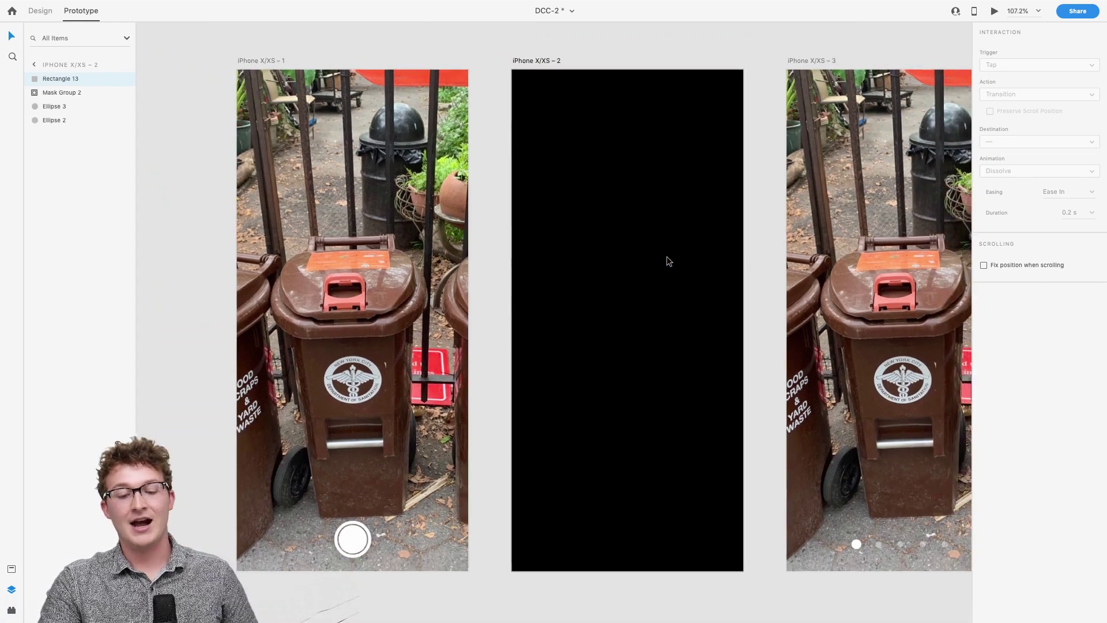
{"action": "scroll", "coordinate": [667, 260], "scroll_direction": "right", "scroll_amount": 2}
{"action": "scroll", "coordinate": [667, 261], "scroll_direction": "up", "scroll_amount": 3}
{"action": "scroll", "coordinate": [667, 261], "scroll_direction": "right", "scroll_amount": 1}
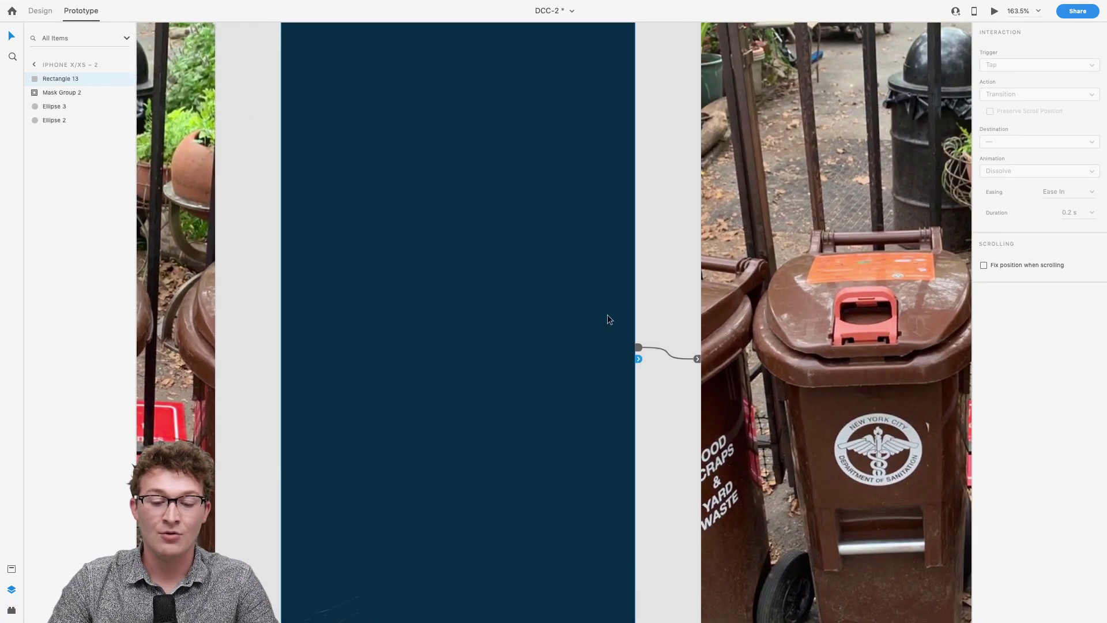
{"action": "left_click_drag", "start_coordinate": [639, 350], "coordinate": [829, 188]}
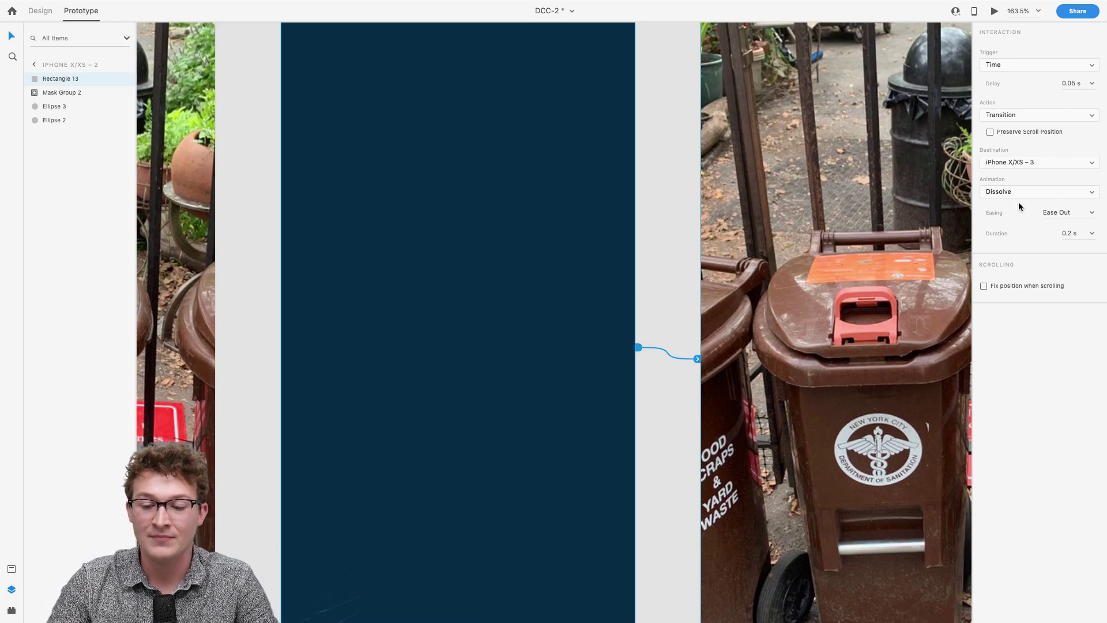
{"action": "scroll", "coordinate": [757, 262], "scroll_direction": "right", "scroll_amount": 4}
{"action": "scroll", "coordinate": [757, 262], "scroll_direction": "up", "scroll_amount": 1}
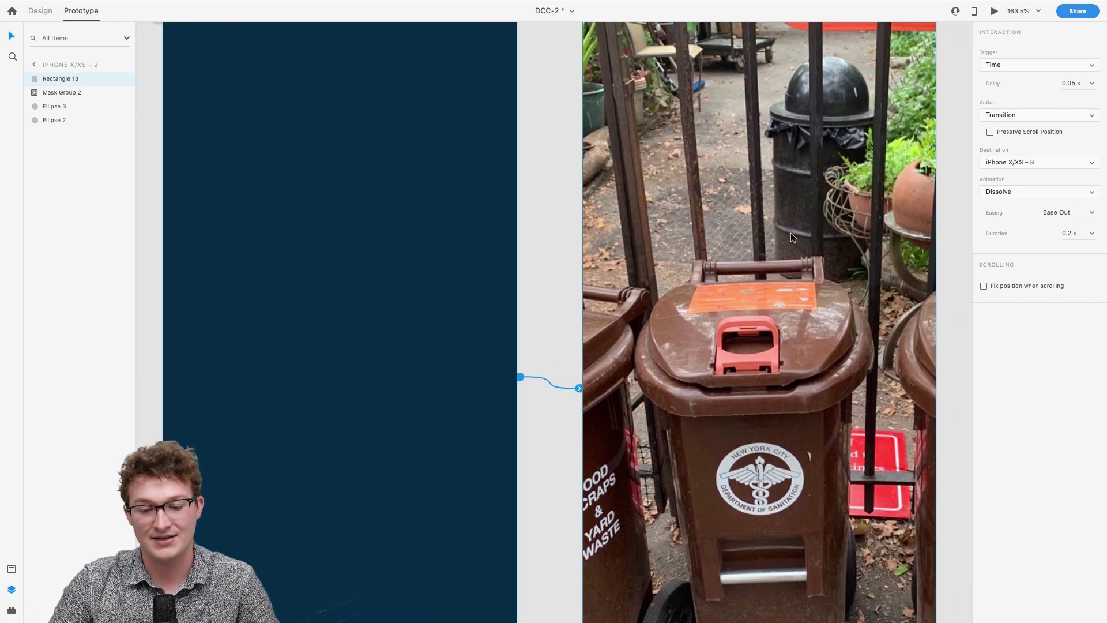
- Preview the prototype from the first artboard, trigger the camera shutter button, and close the preview window
{"action": "key", "text": "super+0"}
{"action": "scroll", "coordinate": [564, 292], "scroll_direction": "down", "scroll_amount": 2}
{"action": "left_click", "coordinate": [295, 296]}
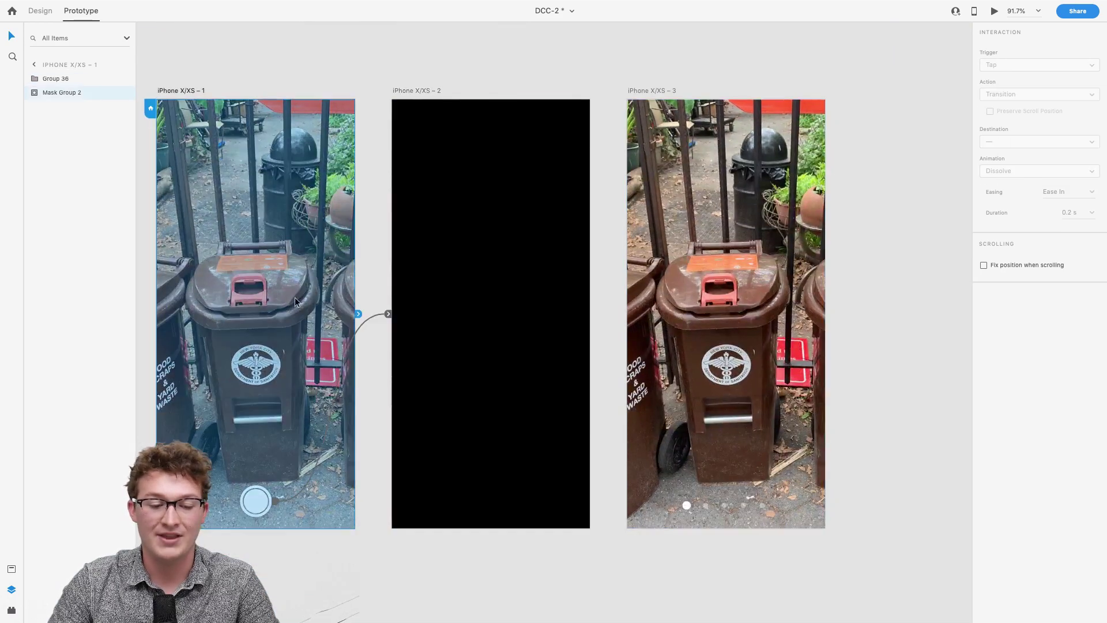
{"action": "left_click", "coordinate": [994, 13]}
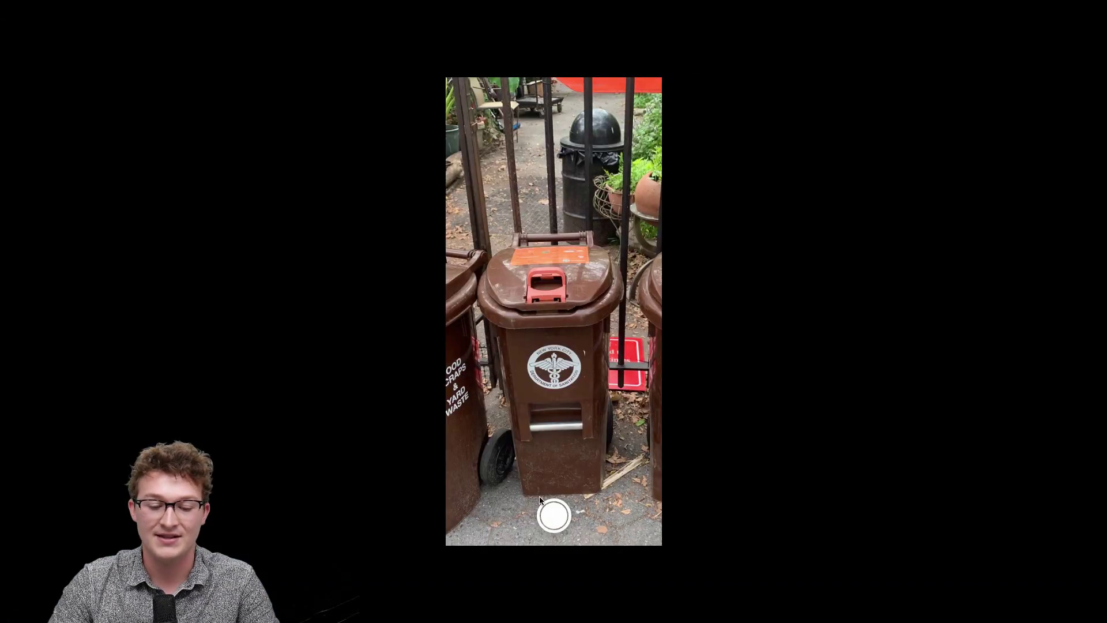
{"action": "left_click", "coordinate": [549, 511]}
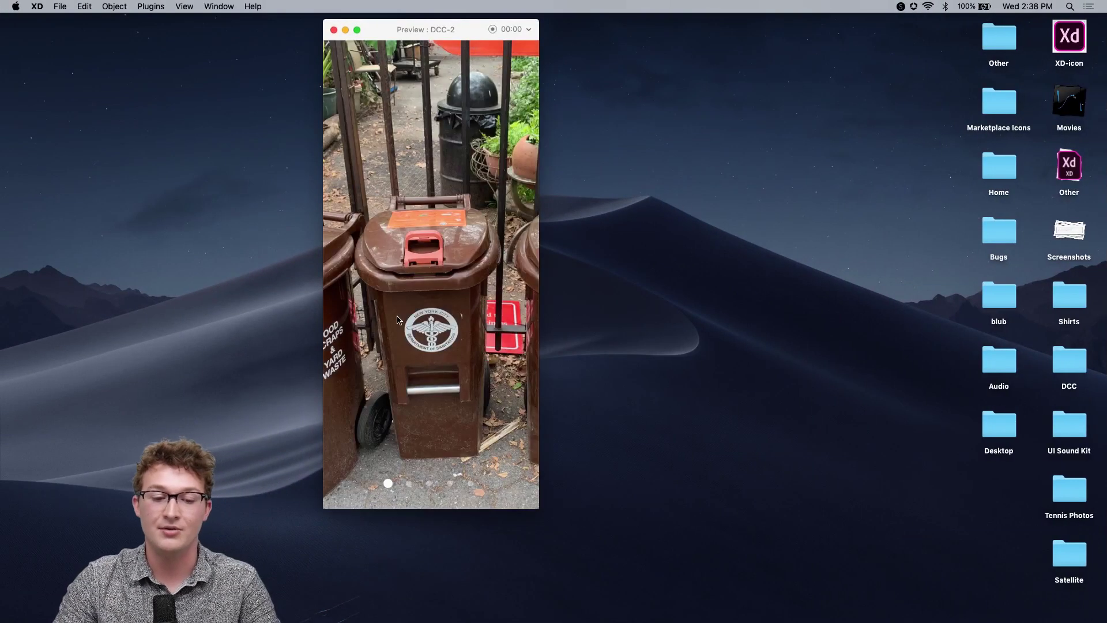
{"action": "key", "text": "ctrl+Up"}
{"action": "left_click", "coordinate": [548, 23]}
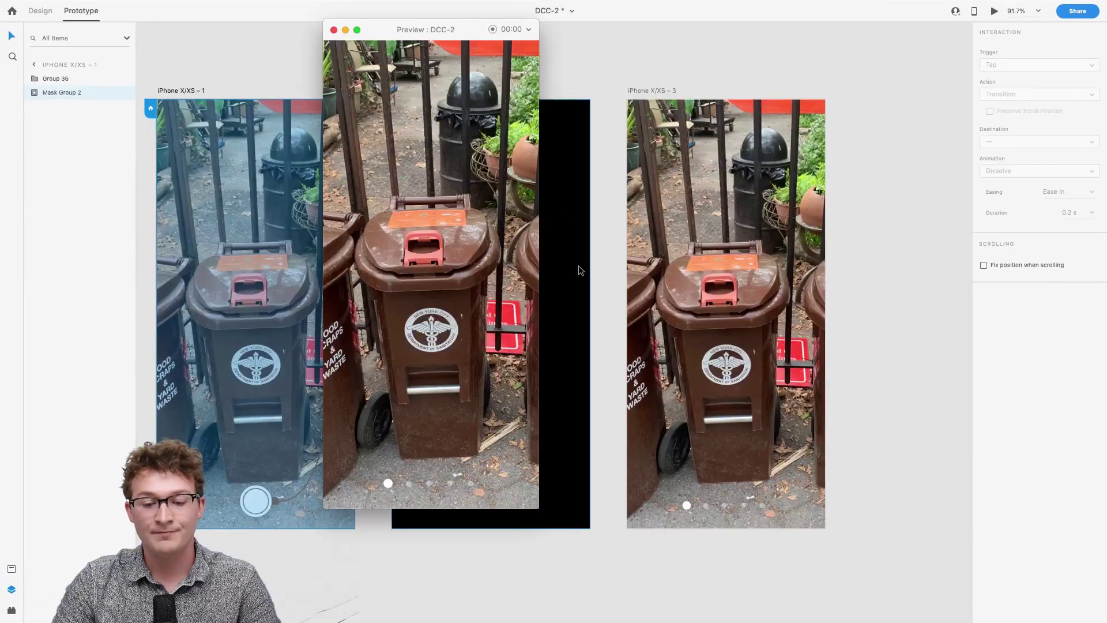
{"action": "left_click_drag", "start_coordinate": [390, 30], "coordinate": [653, 52]}
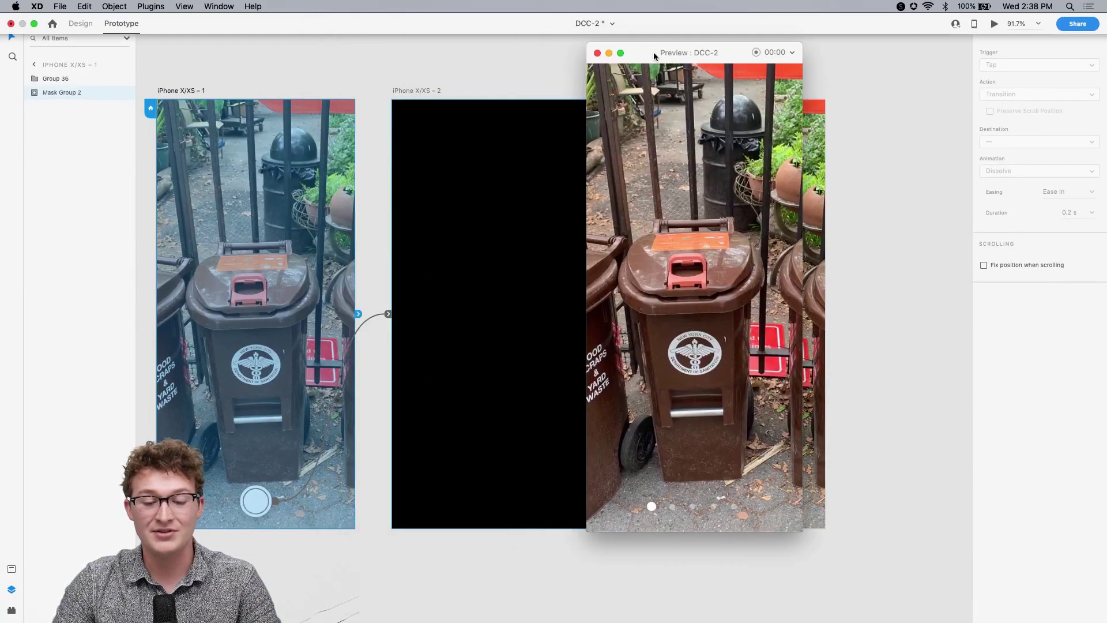
{"action": "left_click", "coordinate": [596, 51]}
- Review the black rectangle's connection to the iPhone X/XS – 3 artboard and select the photo there
{"action": "left_click", "coordinate": [485, 278]}
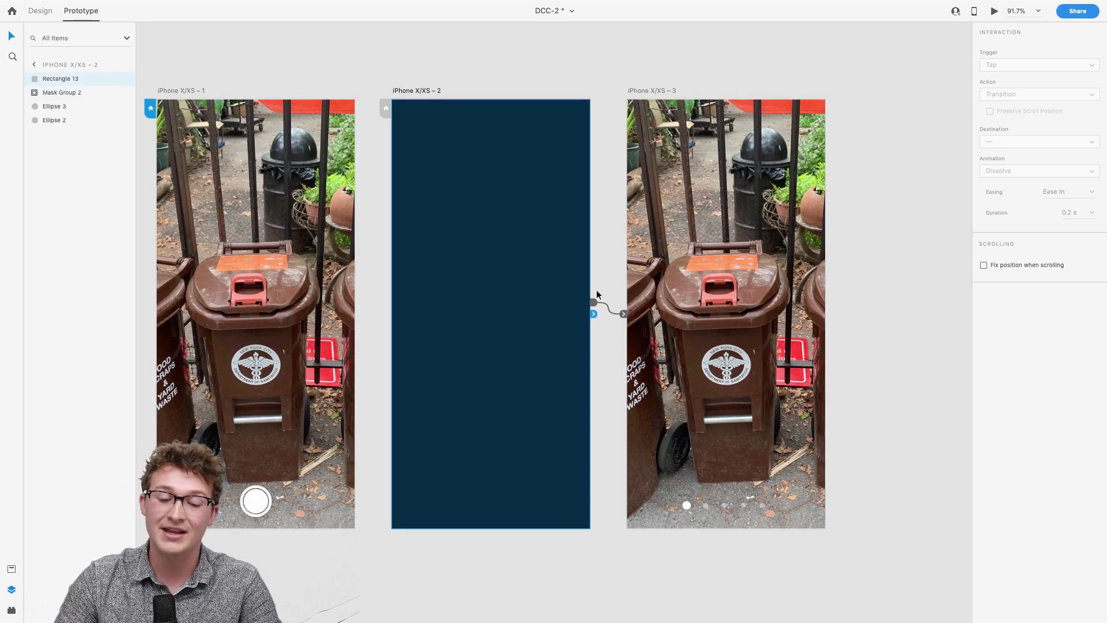
{"action": "scroll", "coordinate": [596, 289], "scroll_direction": "up", "scroll_amount": 1}
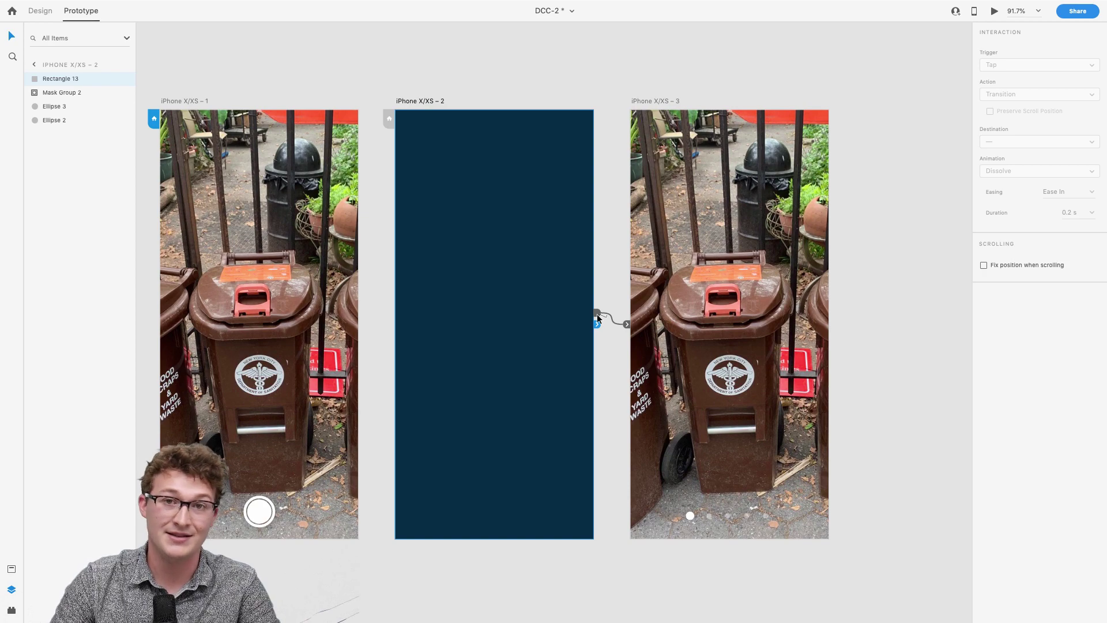
{"action": "left_click", "coordinate": [700, 299]}
{"action": "scroll", "coordinate": [700, 299], "scroll_direction": "right", "scroll_amount": 2}
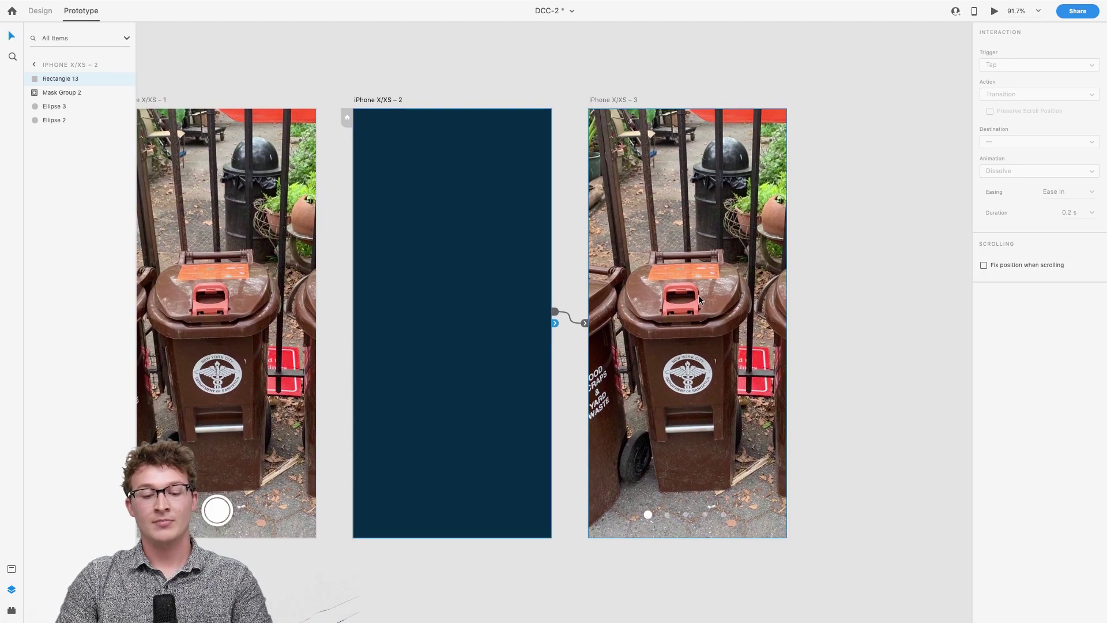
{"action": "scroll", "coordinate": [698, 295], "scroll_direction": "right", "scroll_amount": 2}
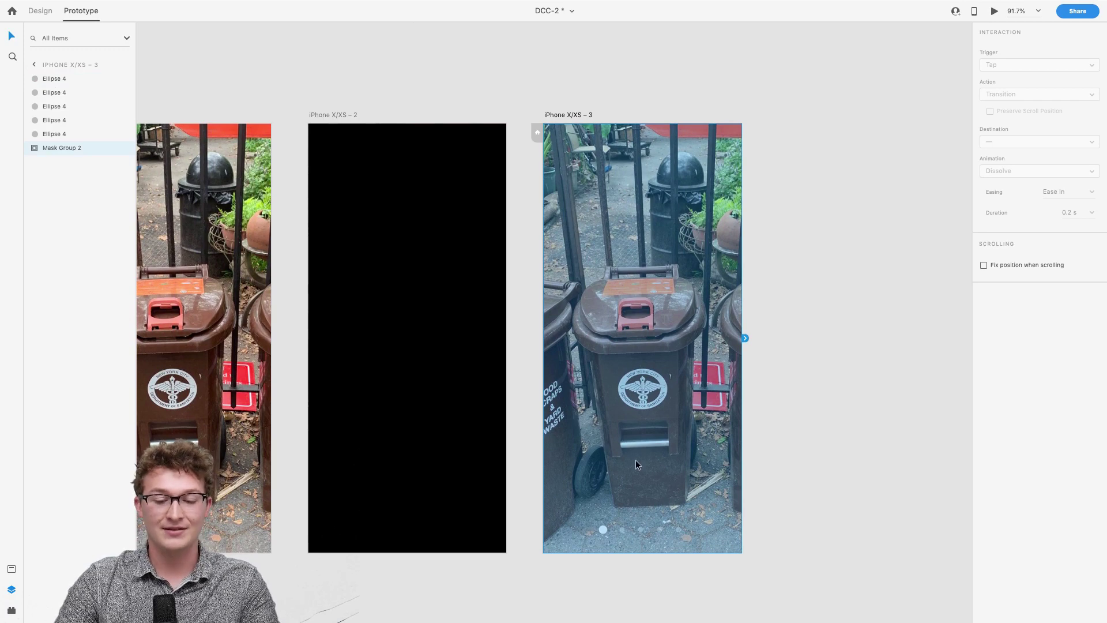
- Compare the first and third artboards, then deselect the photo on iPhone X/XS – 3
{"action": "scroll", "coordinate": [635, 460], "scroll_direction": "right", "scroll_amount": 3}
{"action": "scroll", "coordinate": [633, 466], "scroll_direction": "up", "scroll_amount": 3}
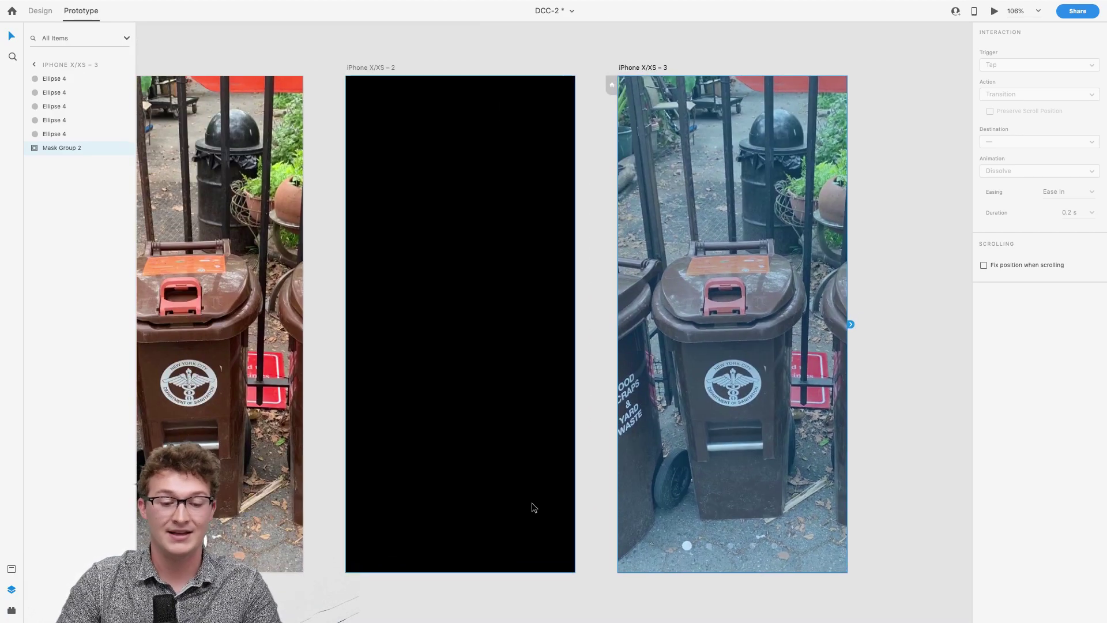
{"action": "scroll", "coordinate": [532, 503], "scroll_direction": "left", "scroll_amount": 5}
{"action": "scroll", "coordinate": [441, 303], "scroll_direction": "right", "scroll_amount": 2}
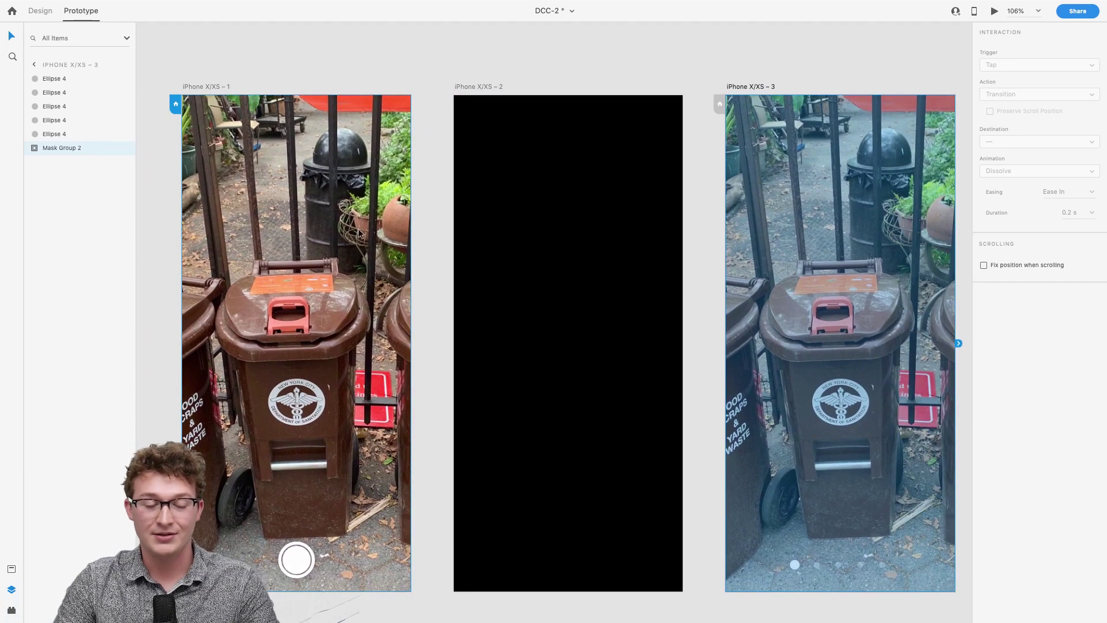
{"action": "scroll", "coordinate": [346, 496], "scroll_direction": "right", "scroll_amount": 5}
{"action": "left_click", "coordinate": [883, 436]}
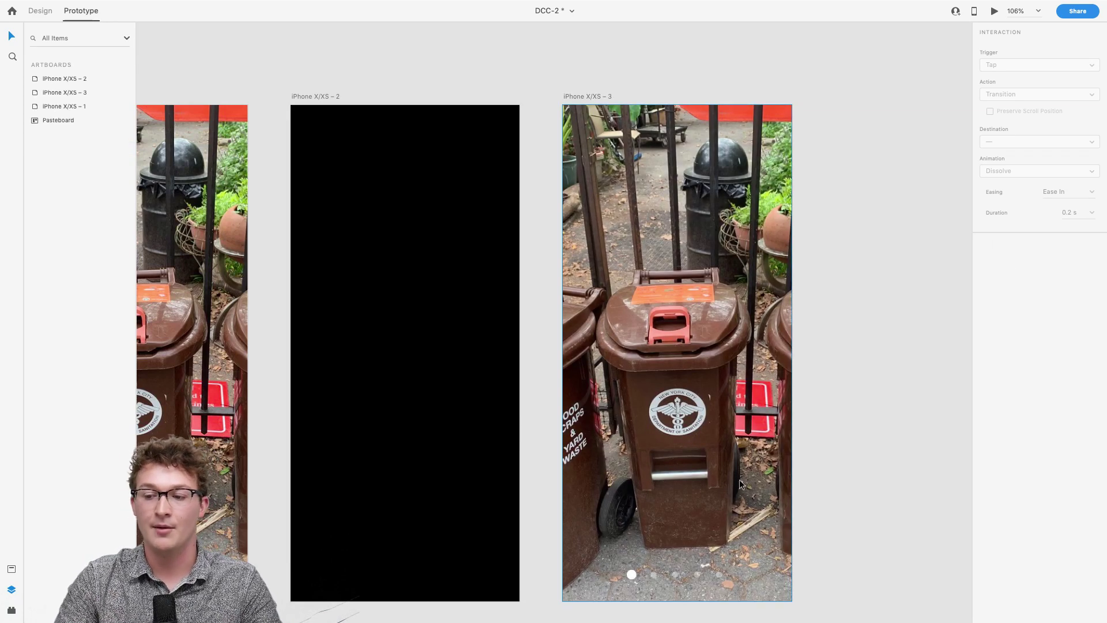
{"action": "scroll", "coordinate": [739, 479], "scroll_direction": "right", "scroll_amount": 3}
{"action": "scroll", "coordinate": [740, 479], "scroll_direction": "down", "scroll_amount": 1}
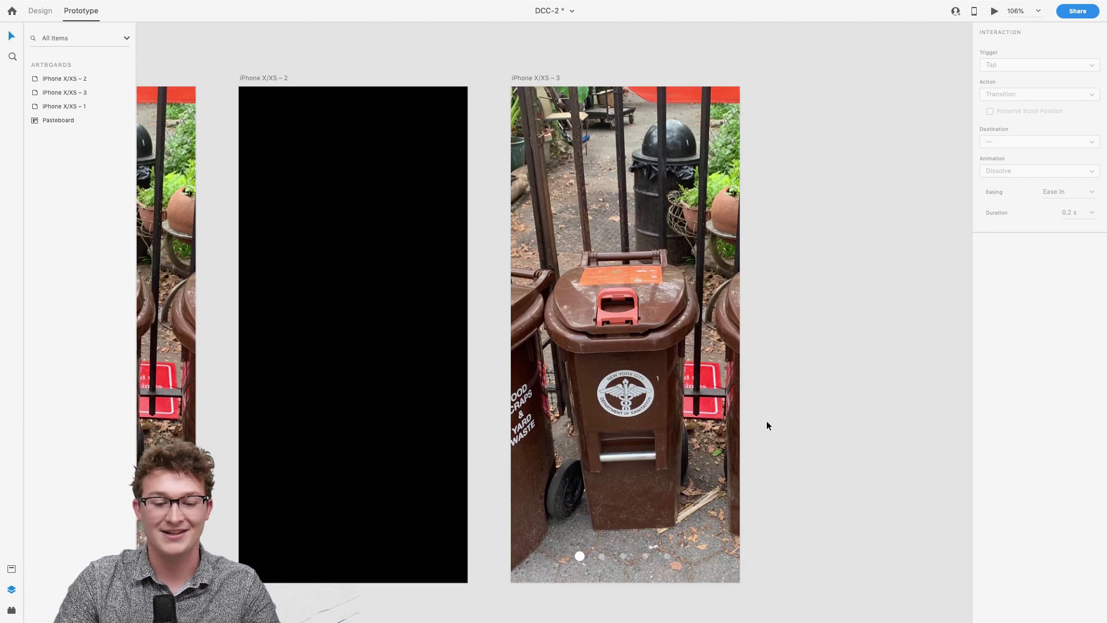
- Look over the sticker graphics below the artboards and return to the iPhone X/XS – 3 photo and its row of dots
{"action": "scroll", "coordinate": [753, 426], "scroll_direction": "right", "scroll_amount": 4}
{"action": "scroll", "coordinate": [753, 427], "scroll_direction": "down", "scroll_amount": 2}
{"action": "scroll", "coordinate": [753, 427], "scroll_direction": "down", "scroll_amount": 3}
{"action": "scroll", "coordinate": [753, 426], "scroll_direction": "down", "scroll_amount": 3}
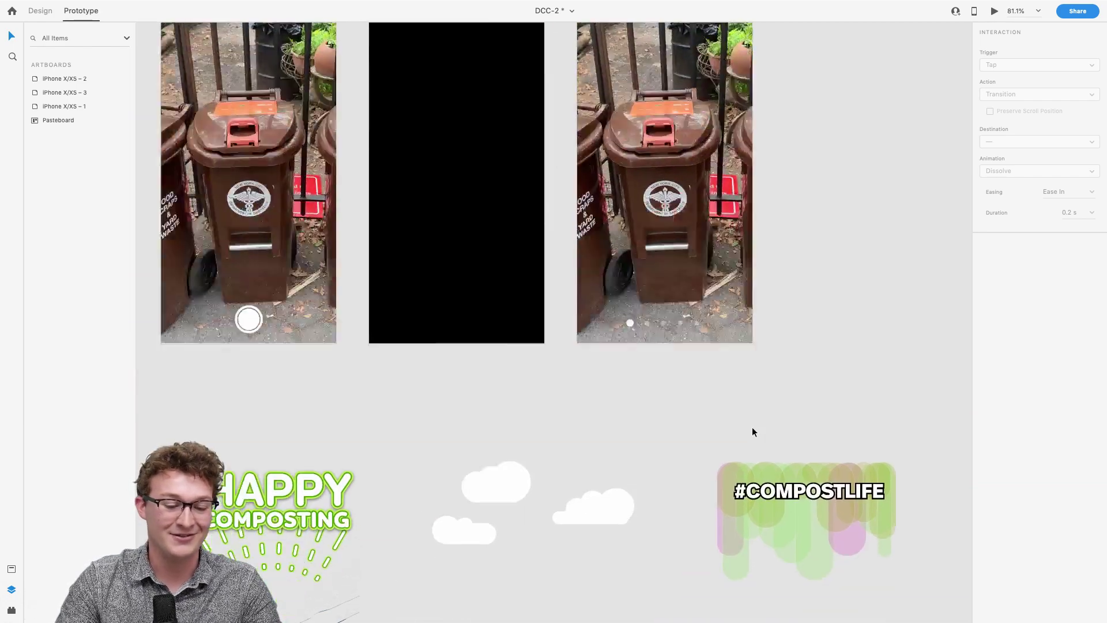
{"action": "scroll", "coordinate": [752, 427], "scroll_direction": "up", "scroll_amount": 4}
{"action": "scroll", "coordinate": [752, 427], "scroll_direction": "down", "scroll_amount": 1}
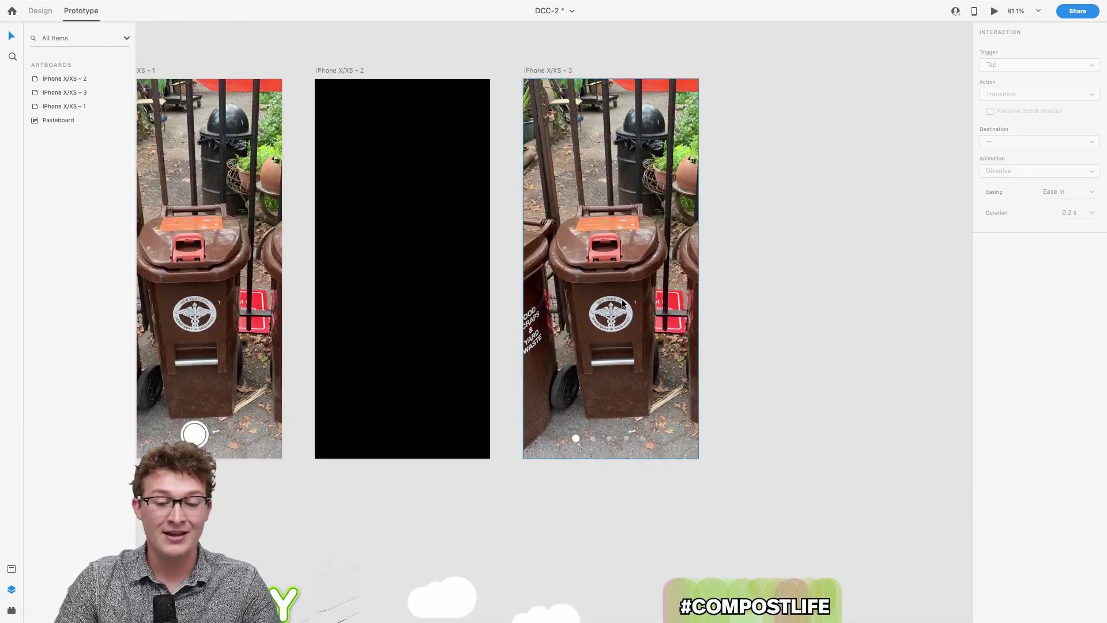
{"action": "scroll", "coordinate": [622, 299], "scroll_direction": "up", "scroll_amount": 5}
{"action": "scroll", "coordinate": [622, 303], "scroll_direction": "down", "scroll_amount": 2}
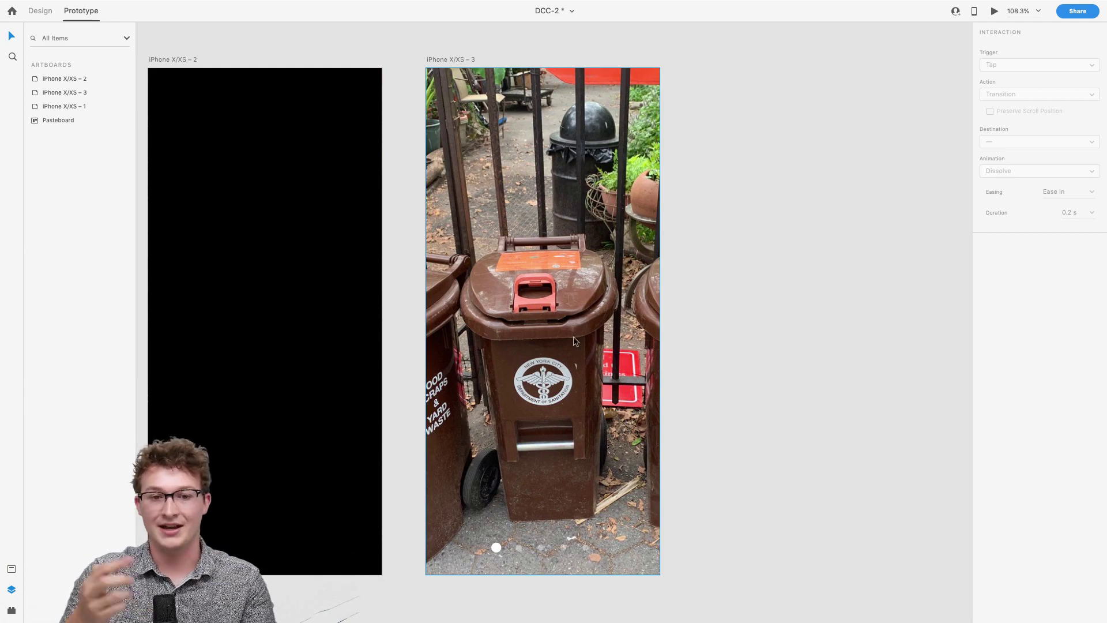
{"action": "scroll", "coordinate": [573, 337], "scroll_direction": "down", "scroll_amount": 2}
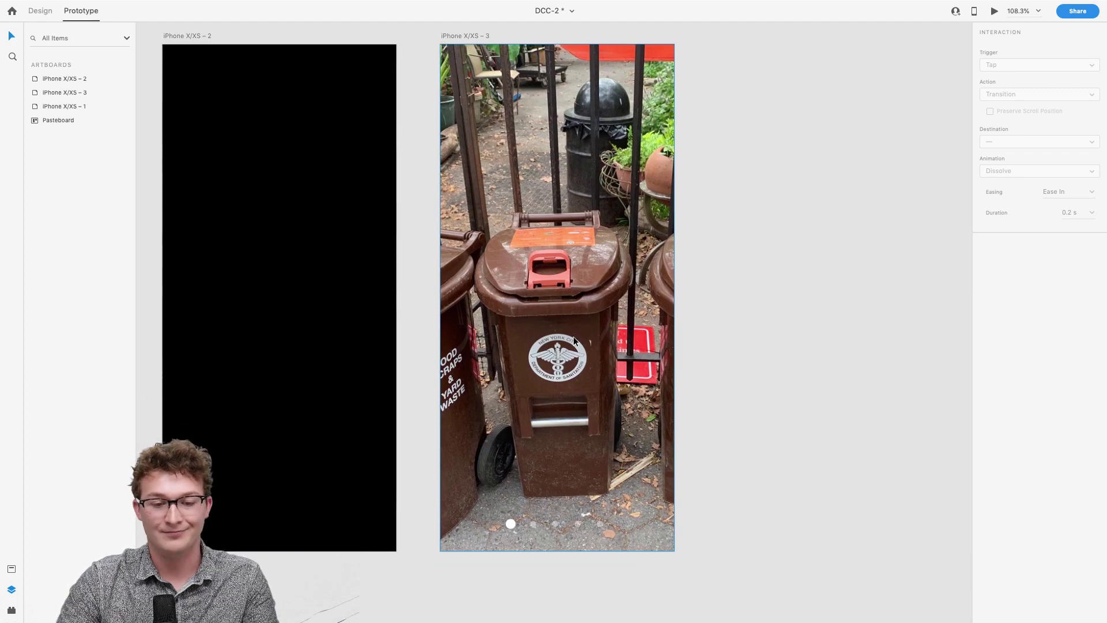
{"action": "scroll", "coordinate": [573, 337], "scroll_direction": "up", "scroll_amount": 2}
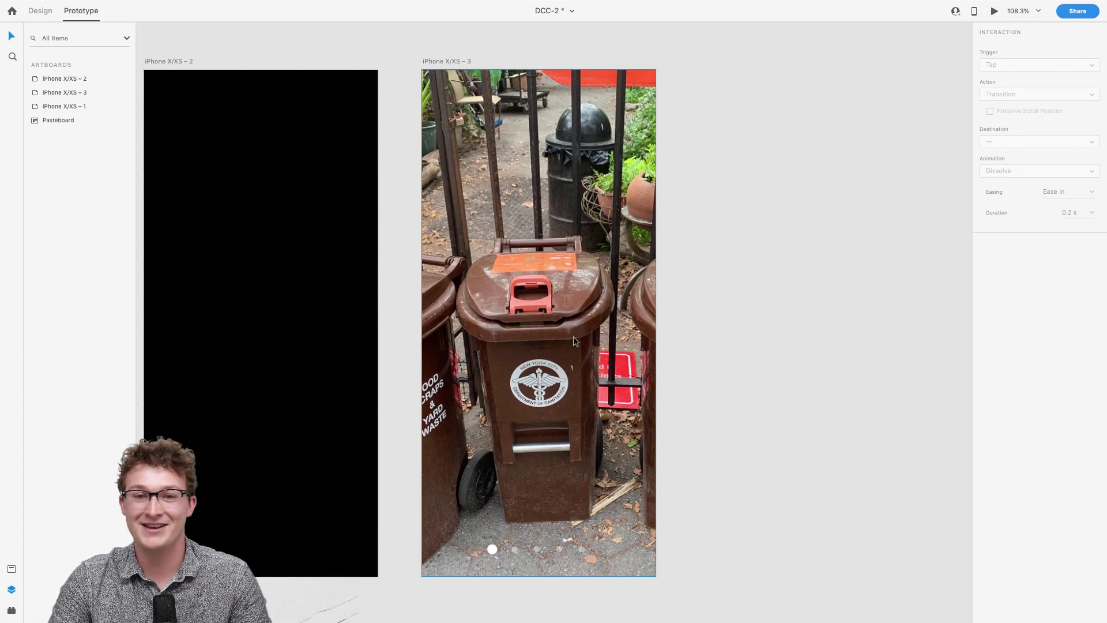
{"action": "scroll", "coordinate": [666, 348], "scroll_direction": "down", "scroll_amount": 2}
{"action": "scroll", "coordinate": [666, 348], "scroll_direction": "left", "scroll_amount": 2}
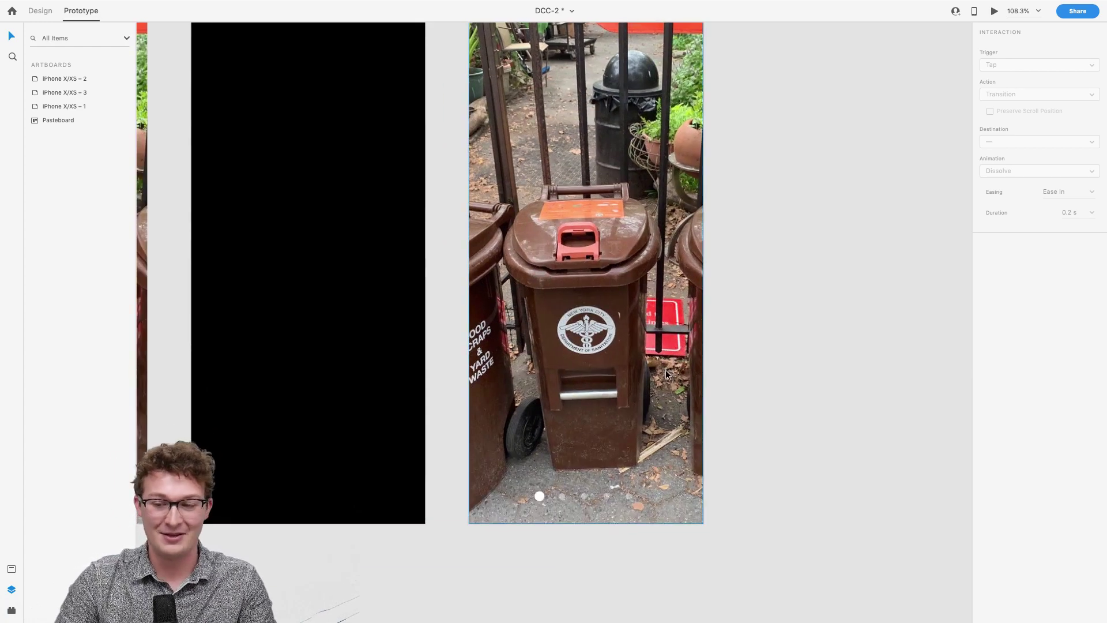
- Look closely at the Happy Composting and cloud graphics placed below the starter artboards
{"action": "scroll", "coordinate": [665, 369], "scroll_direction": "down", "scroll_amount": 5}
{"action": "scroll", "coordinate": [666, 370], "scroll_direction": "left", "scroll_amount": 6}
{"action": "scroll", "coordinate": [666, 369], "scroll_direction": "up", "scroll_amount": 3}
{"action": "scroll", "coordinate": [666, 369], "scroll_direction": "right", "scroll_amount": 2}
{"action": "scroll", "coordinate": [661, 371], "scroll_direction": "down", "scroll_amount": 3}
{"action": "scroll", "coordinate": [658, 373], "scroll_direction": "down", "scroll_amount": 1}
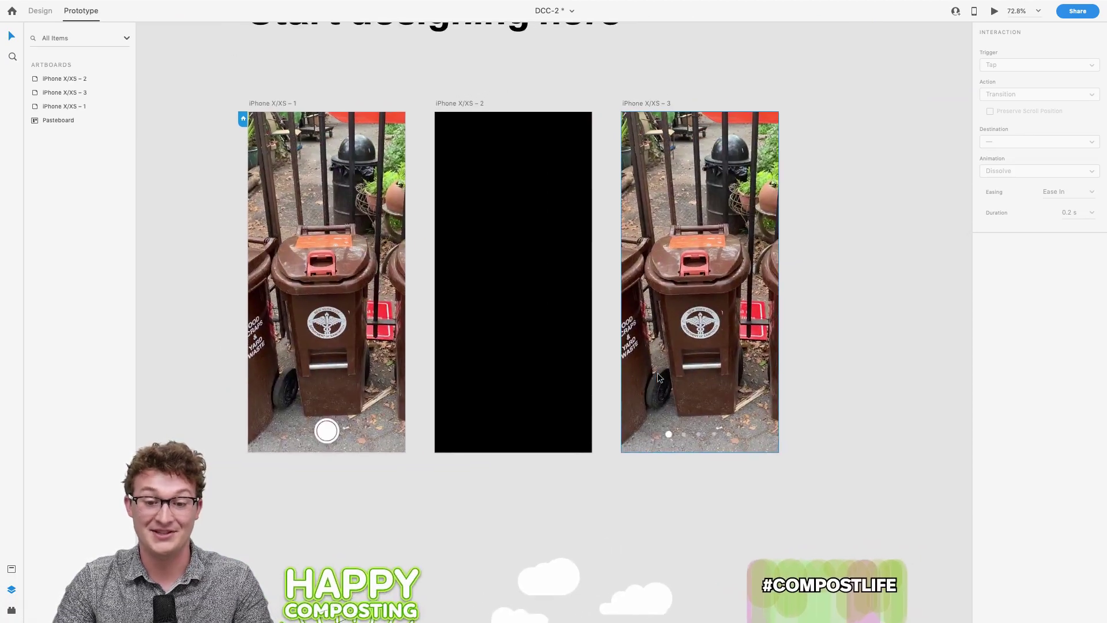
{"action": "scroll", "coordinate": [408, 432], "scroll_direction": "down", "scroll_amount": 1}
{"action": "scroll", "coordinate": [409, 432], "scroll_direction": "left", "scroll_amount": 1}
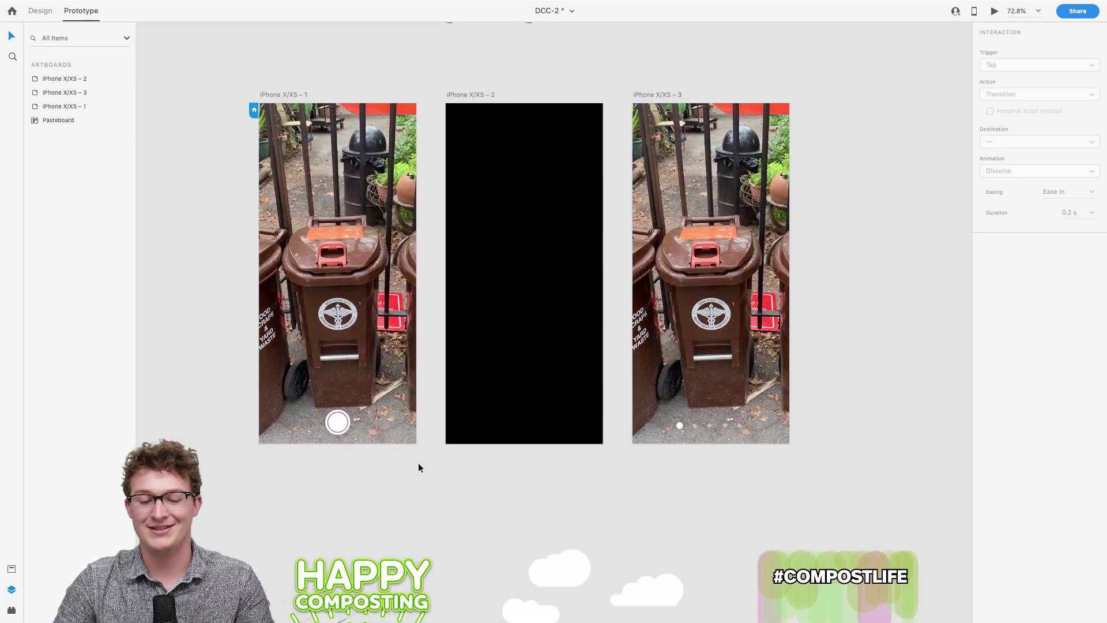
{"action": "scroll", "coordinate": [418, 467], "scroll_direction": "down", "scroll_amount": 5}
{"action": "scroll", "coordinate": [418, 467], "scroll_direction": "down", "scroll_amount": 1}
{"action": "scroll", "coordinate": [454, 341], "scroll_direction": "up", "scroll_amount": 3}
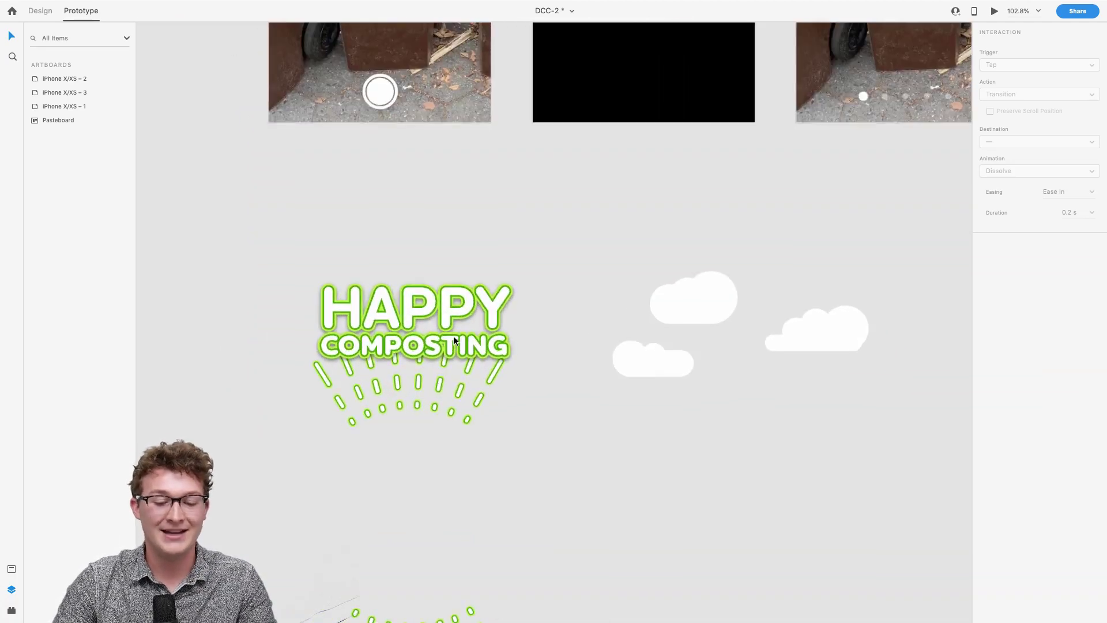
- Look over the Happy Composting, cloud and sprout graphics on the pasteboard below the starter artboards
{"action": "scroll", "coordinate": [453, 340], "scroll_direction": "down", "scroll_amount": 4}
{"action": "scroll", "coordinate": [453, 340], "scroll_direction": "down", "scroll_amount": 2}
{"action": "scroll", "coordinate": [453, 340], "scroll_direction": "up", "scroll_amount": 3}
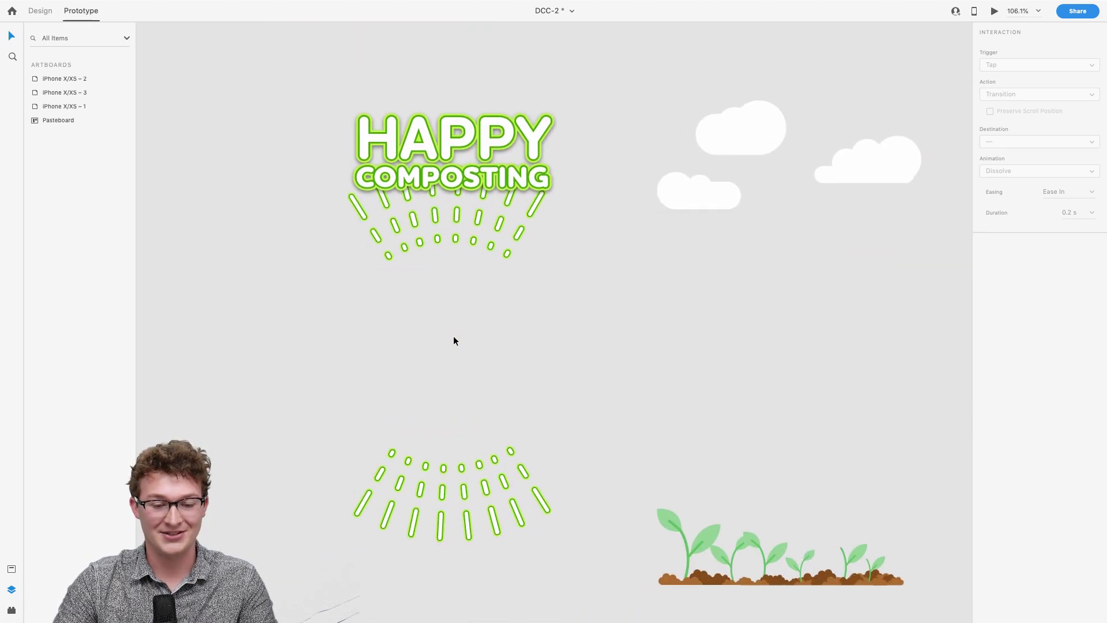
{"action": "scroll", "coordinate": [453, 340], "scroll_direction": "right", "scroll_amount": 4}
{"action": "scroll", "coordinate": [454, 341], "scroll_direction": "left", "scroll_amount": 4}
{"action": "scroll", "coordinate": [445, 241], "scroll_direction": "up", "scroll_amount": 2}
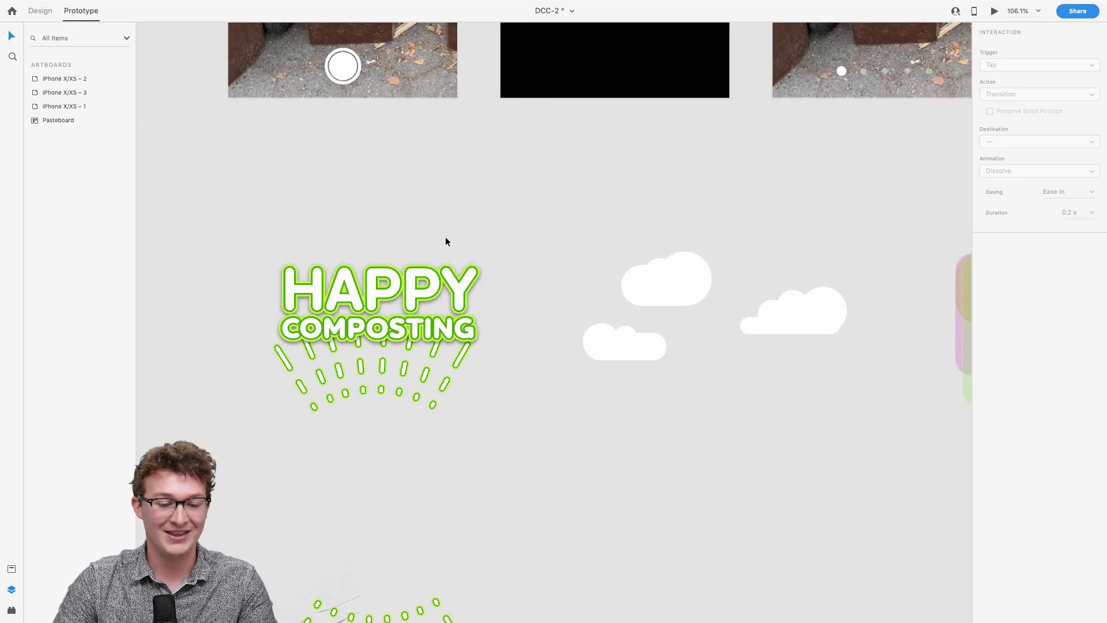
{"action": "scroll", "coordinate": [445, 241], "scroll_direction": "down", "scroll_amount": 3}
{"action": "scroll", "coordinate": [445, 242], "scroll_direction": "up", "scroll_amount": 3}
{"action": "scroll", "coordinate": [445, 242], "scroll_direction": "right", "scroll_amount": 5}
{"action": "scroll", "coordinate": [446, 242], "scroll_direction": "down", "scroll_amount": 1}
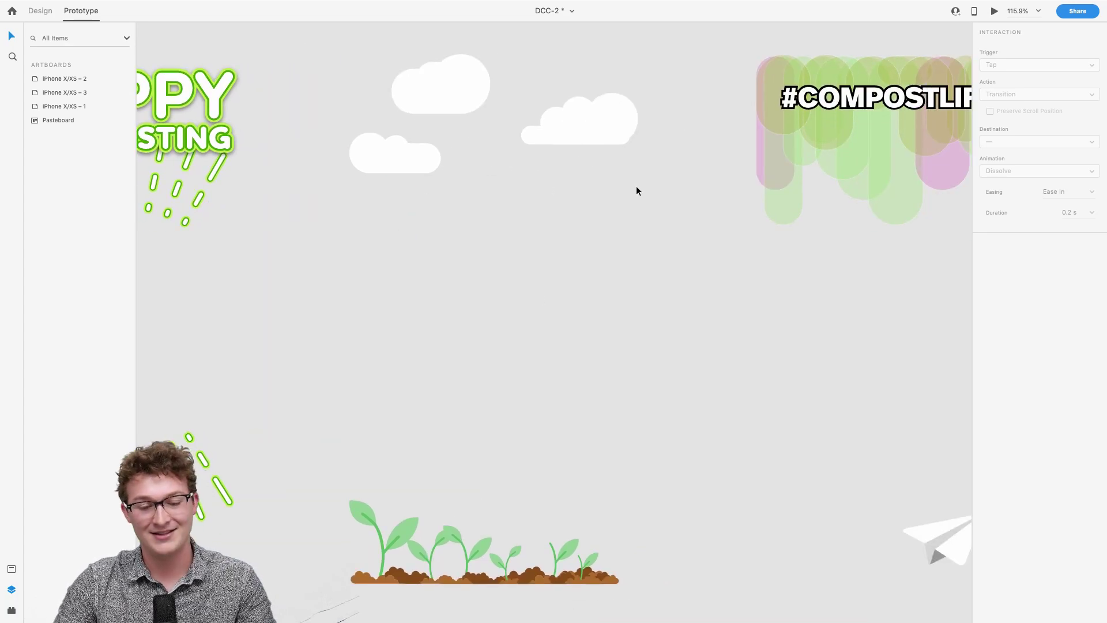
- Move the white paper plane graphic up and away to a spot above the share and download icons
{"action": "scroll", "coordinate": [494, 216], "scroll_direction": "right", "scroll_amount": 5}
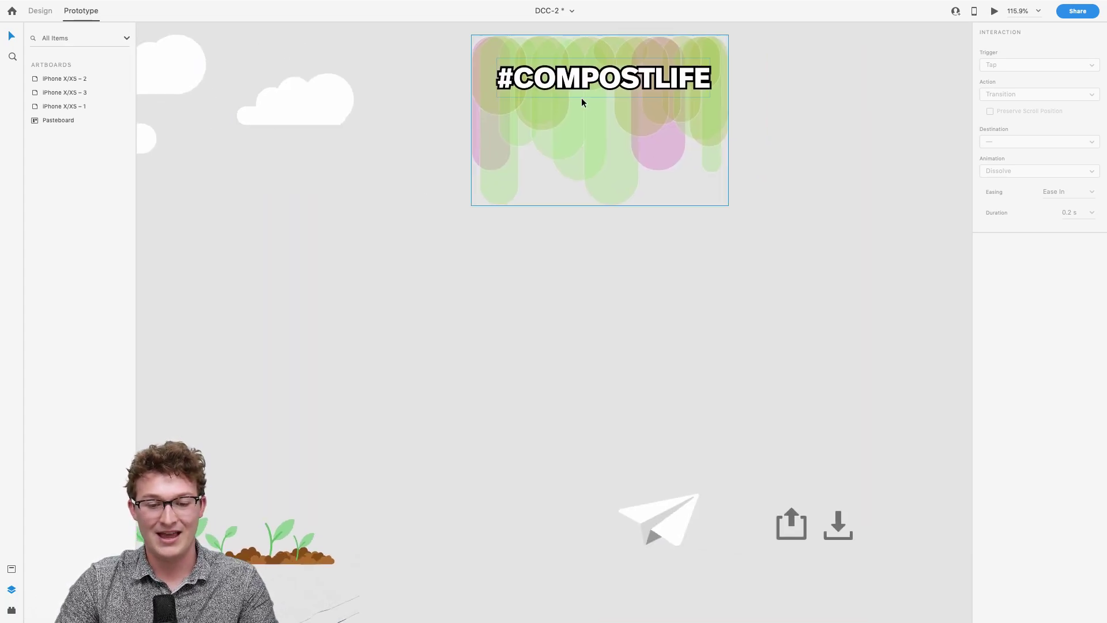
{"action": "left_click_drag", "start_coordinate": [683, 536], "coordinate": [890, 411]}
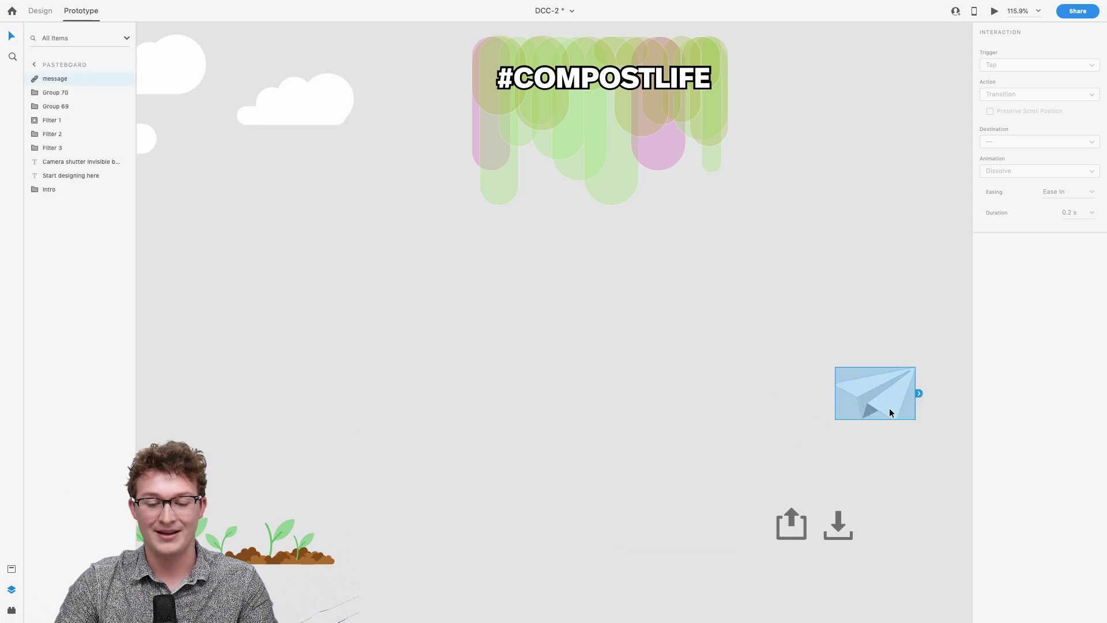
- Select the #COMPOSTLIFE filter graphic, examine it up close, and deselect it
{"action": "scroll", "coordinate": [599, 414], "scroll_direction": "up", "scroll_amount": 1}
{"action": "left_click", "coordinate": [590, 172]}
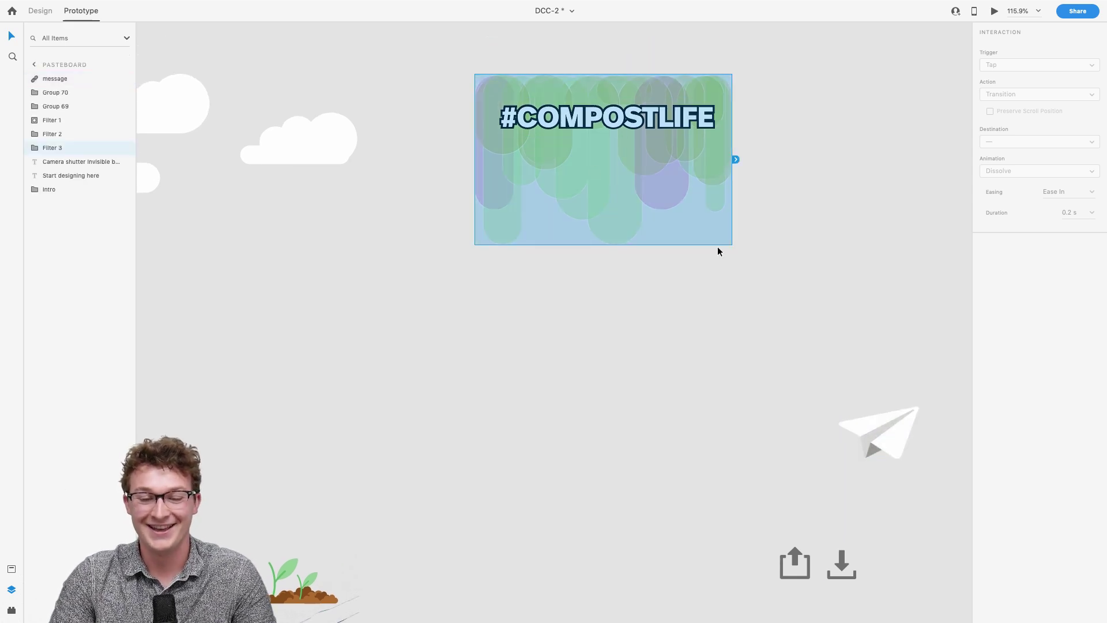
{"action": "scroll", "coordinate": [638, 203], "scroll_direction": "up", "scroll_amount": 1}
{"action": "key", "text": "super+3"}
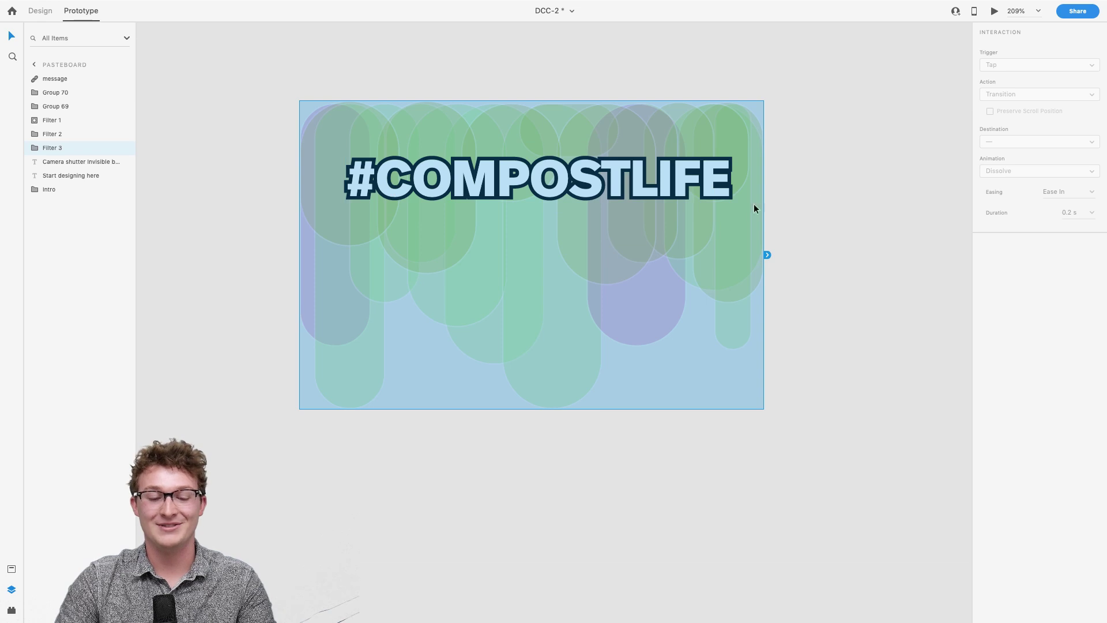
{"action": "left_click", "coordinate": [813, 227]}
{"action": "scroll", "coordinate": [566, 205], "scroll_direction": "down", "scroll_amount": 4}
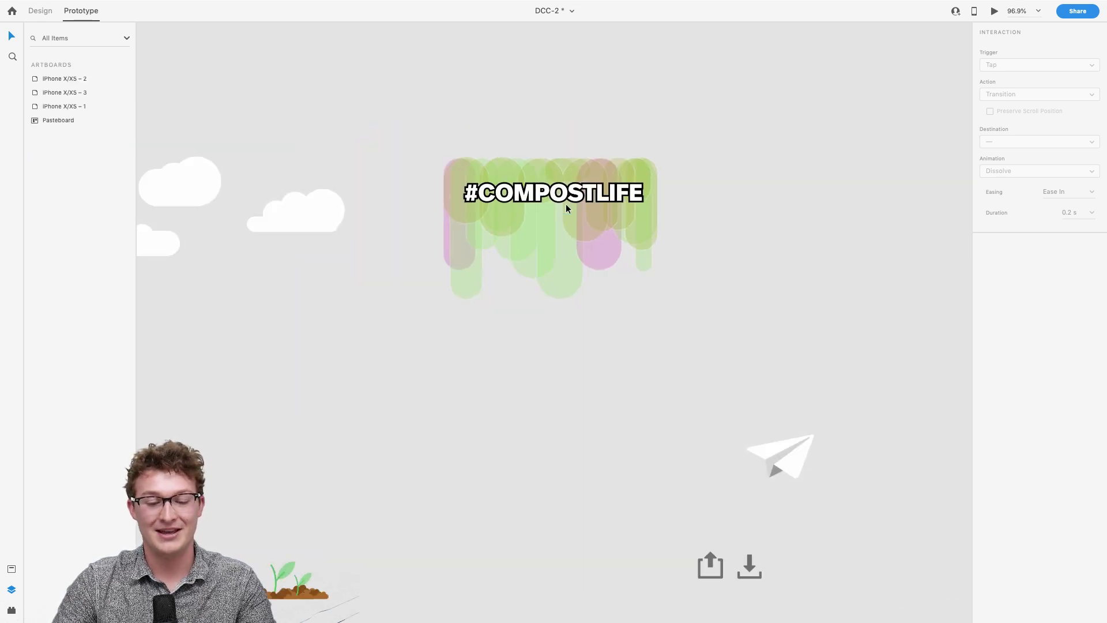
- Compare the three filter graphics, Happy Composting, clouds with sprouts, and #COMPOSTLIFE, alongside the starter artboards
{"action": "scroll", "coordinate": [565, 203], "scroll_direction": "left", "scroll_amount": 2}
{"action": "scroll", "coordinate": [565, 203], "scroll_direction": "up", "scroll_amount": 1}
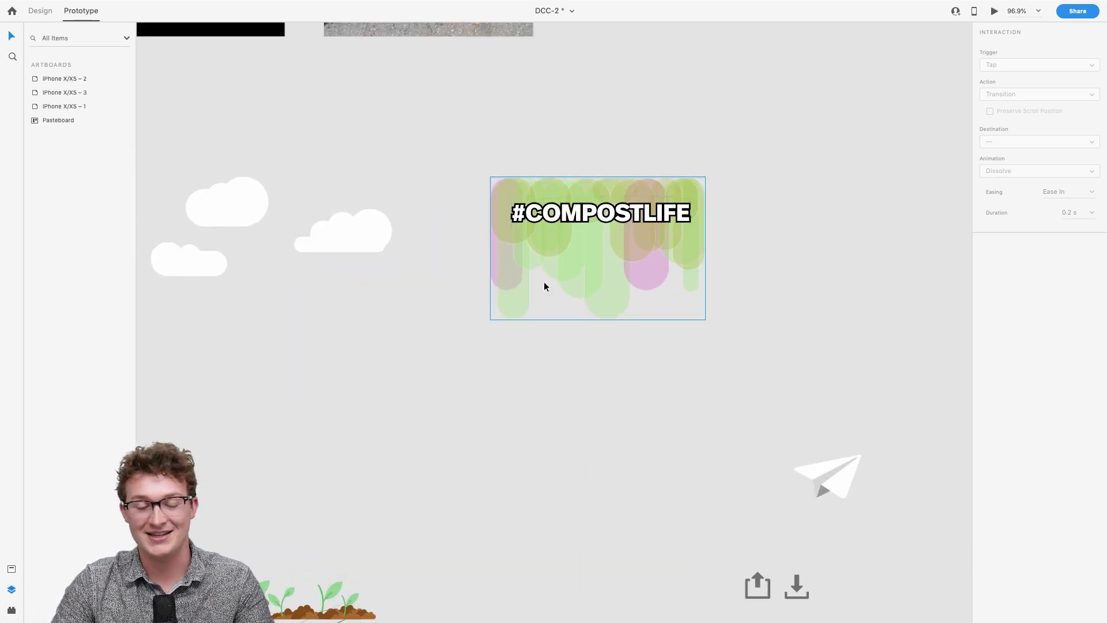
{"action": "scroll", "coordinate": [772, 249], "scroll_direction": "up", "scroll_amount": 4}
{"action": "scroll", "coordinate": [772, 249], "scroll_direction": "left", "scroll_amount": 3}
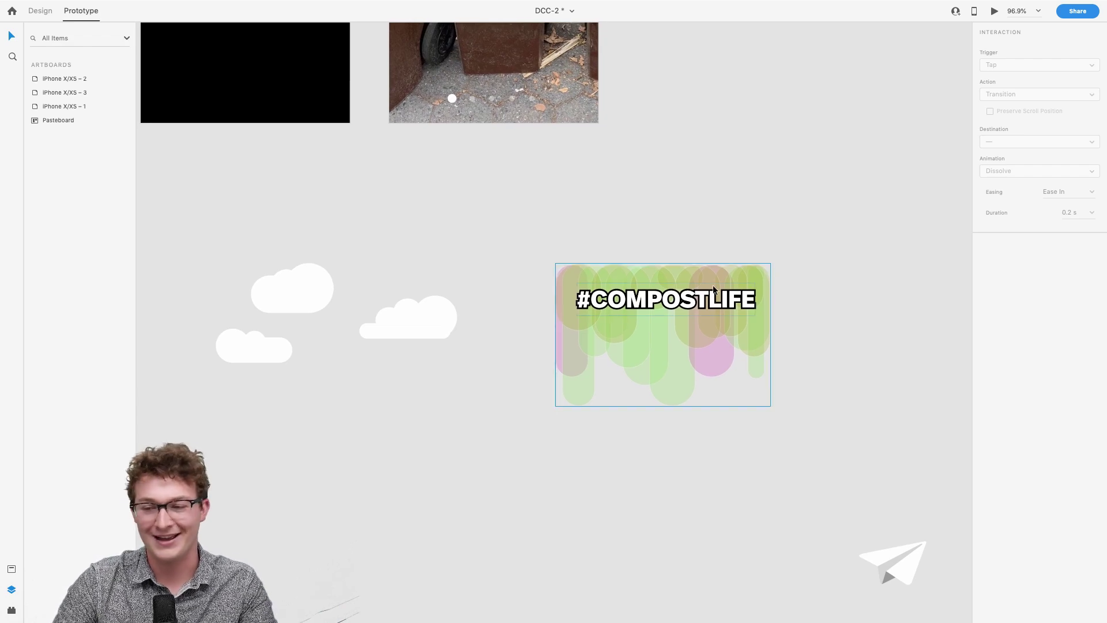
{"action": "scroll", "coordinate": [713, 285], "scroll_direction": "left", "scroll_amount": 3}
{"action": "scroll", "coordinate": [713, 285], "scroll_direction": "down", "scroll_amount": 5}
{"action": "scroll", "coordinate": [713, 288], "scroll_direction": "right", "scroll_amount": 3}
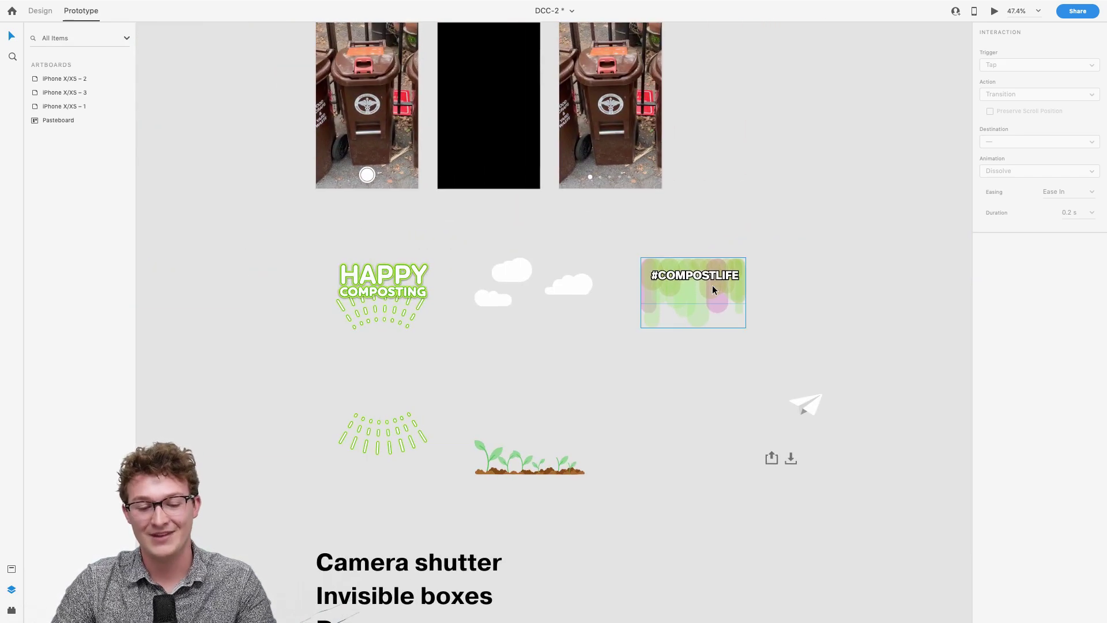
{"action": "scroll", "coordinate": [713, 289], "scroll_direction": "up", "scroll_amount": 3}
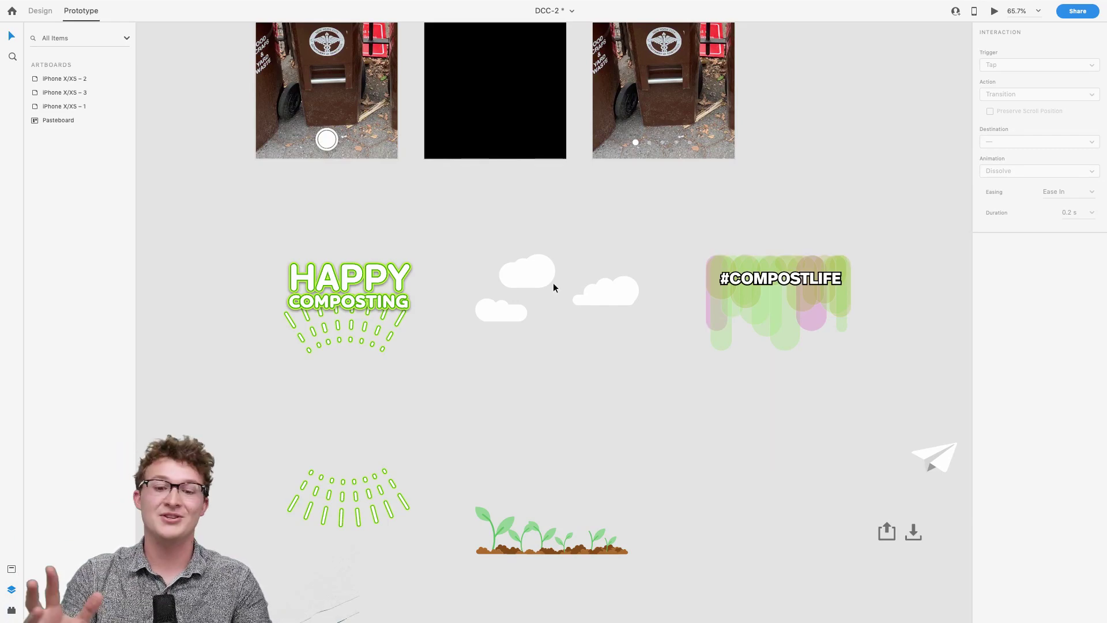
{"action": "scroll", "coordinate": [434, 295], "scroll_direction": "up", "scroll_amount": 2}
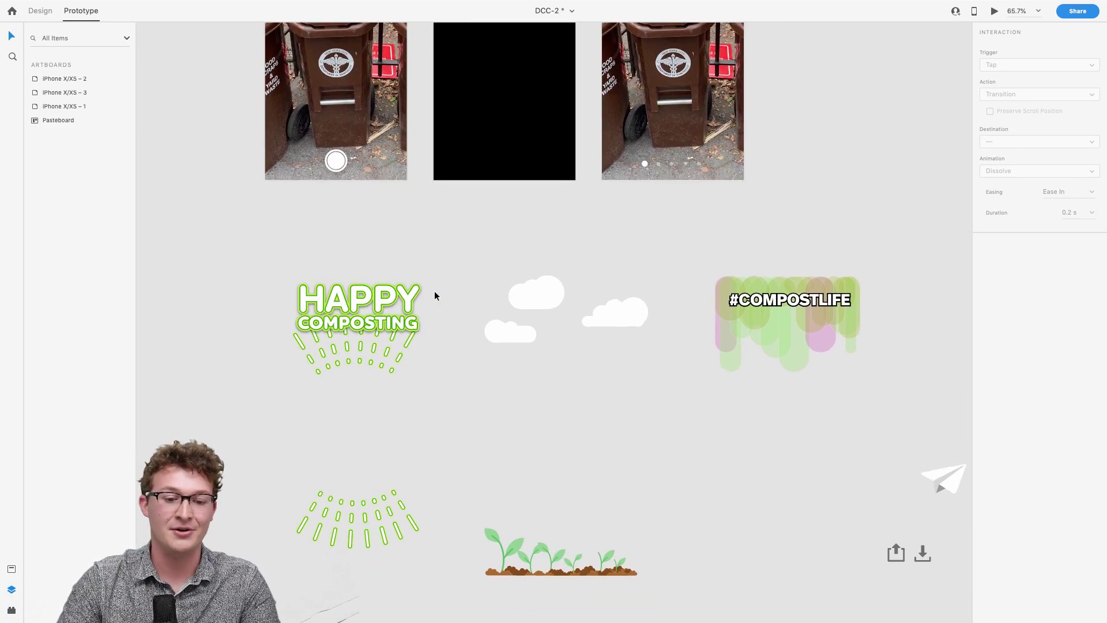
- Shift the Happy Composting filter group slightly left so it sits beneath the first artboard, and deselect it
{"action": "left_click", "coordinate": [376, 326]}
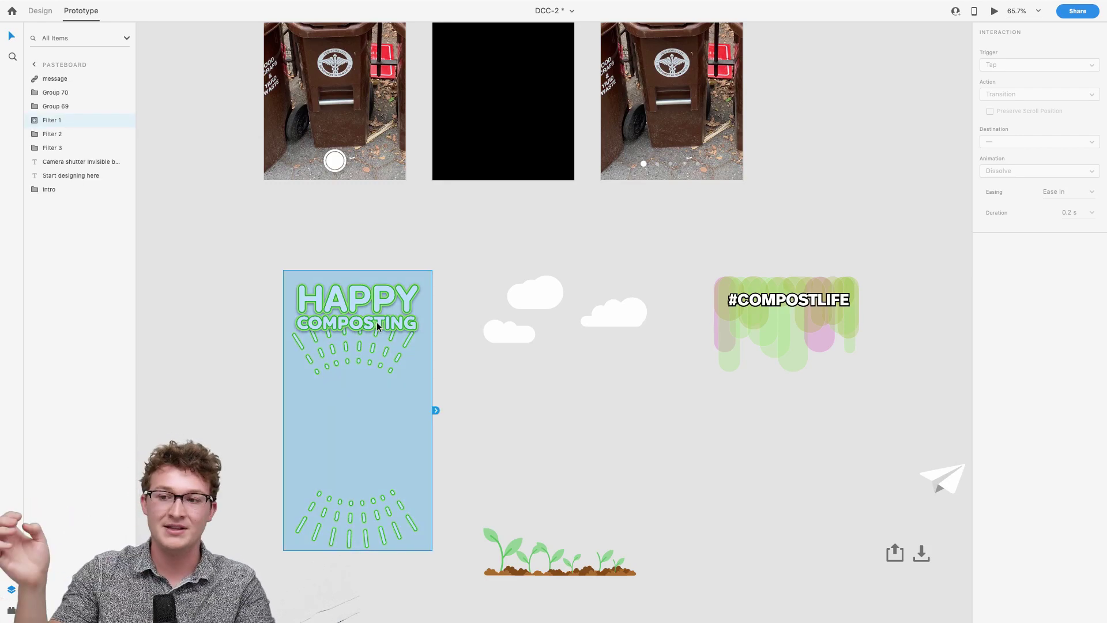
{"action": "left_click", "coordinate": [440, 241]}
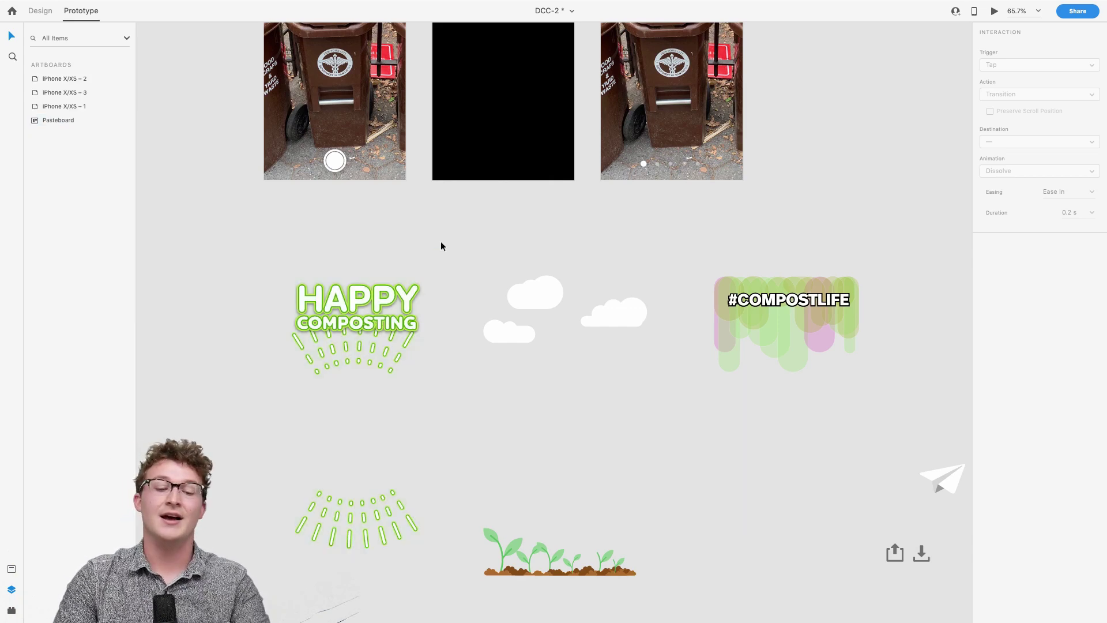
{"action": "left_click", "coordinate": [373, 330]}
{"action": "left_click_drag", "start_coordinate": [373, 331], "coordinate": [351, 331]}
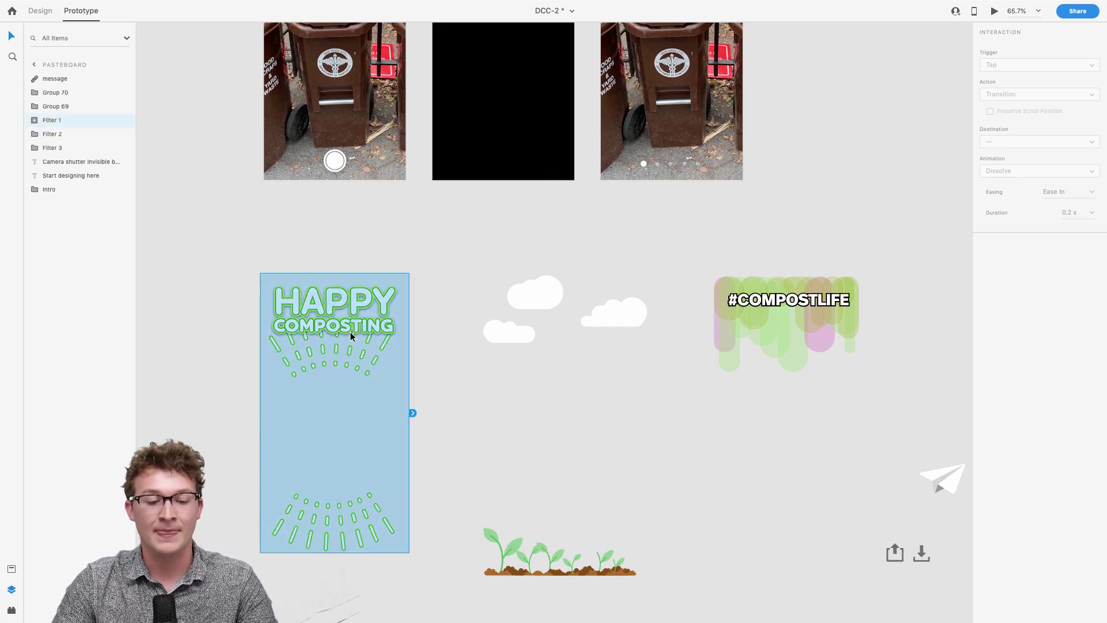
{"action": "left_click", "coordinate": [425, 270]}
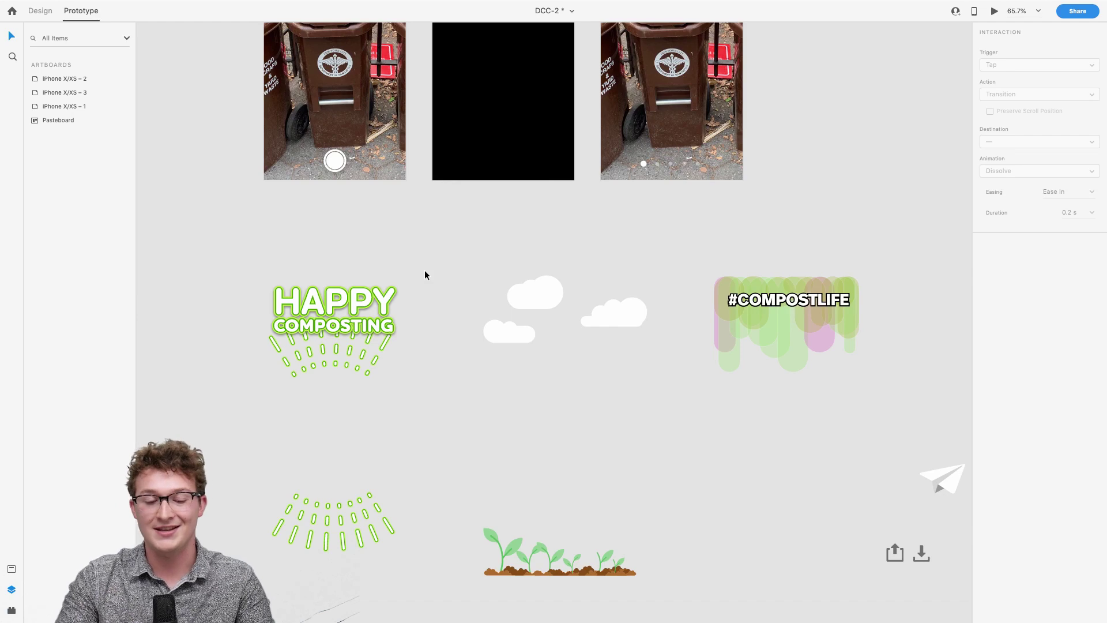
- Try placing the Happy Composting filter over the photo on the iPhone X/XS – 3 artboard
{"action": "scroll", "coordinate": [328, 352], "scroll_direction": "up", "scroll_amount": 3}
{"action": "scroll", "coordinate": [327, 352], "scroll_direction": "down", "scroll_amount": 1}
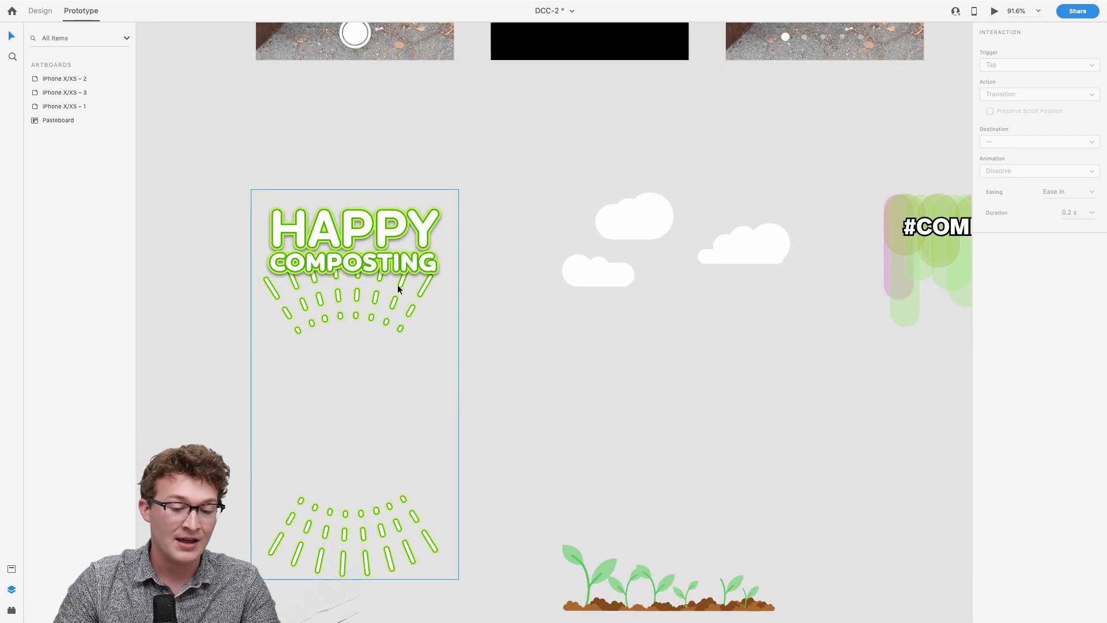
{"action": "scroll", "coordinate": [398, 289], "scroll_direction": "up", "scroll_amount": 5}
{"action": "scroll", "coordinate": [398, 288], "scroll_direction": "down", "scroll_amount": 3}
{"action": "left_click", "coordinate": [319, 414]}
{"action": "scroll", "coordinate": [295, 445], "scroll_direction": "up", "scroll_amount": 2}
{"action": "scroll", "coordinate": [295, 445], "scroll_direction": "right", "scroll_amount": 1}
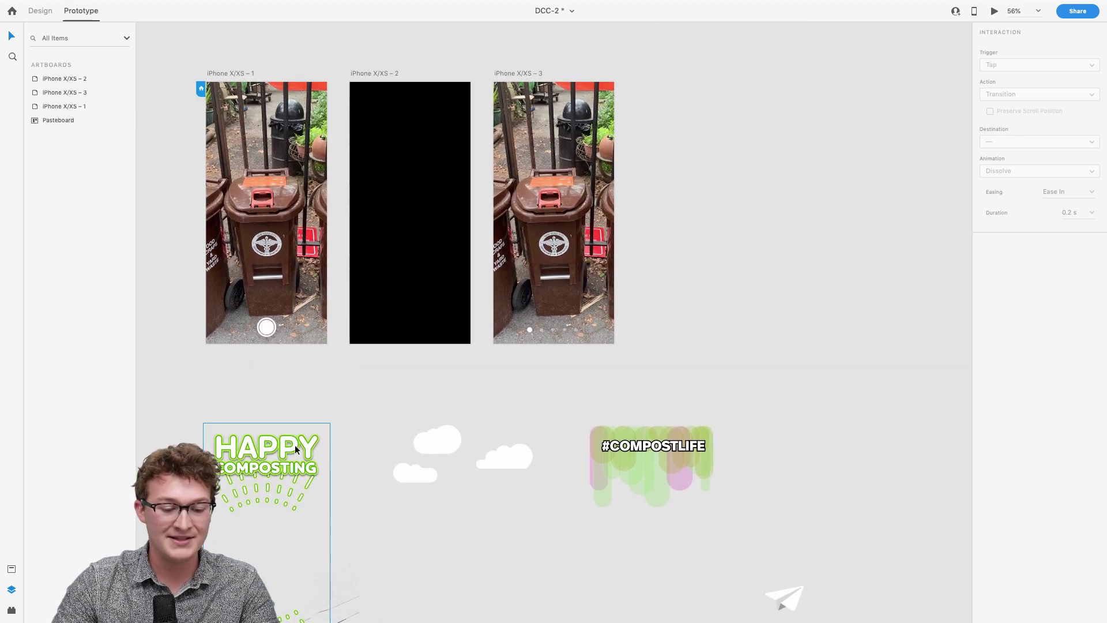
{"action": "left_click_drag", "start_coordinate": [295, 444], "coordinate": [583, 121]}
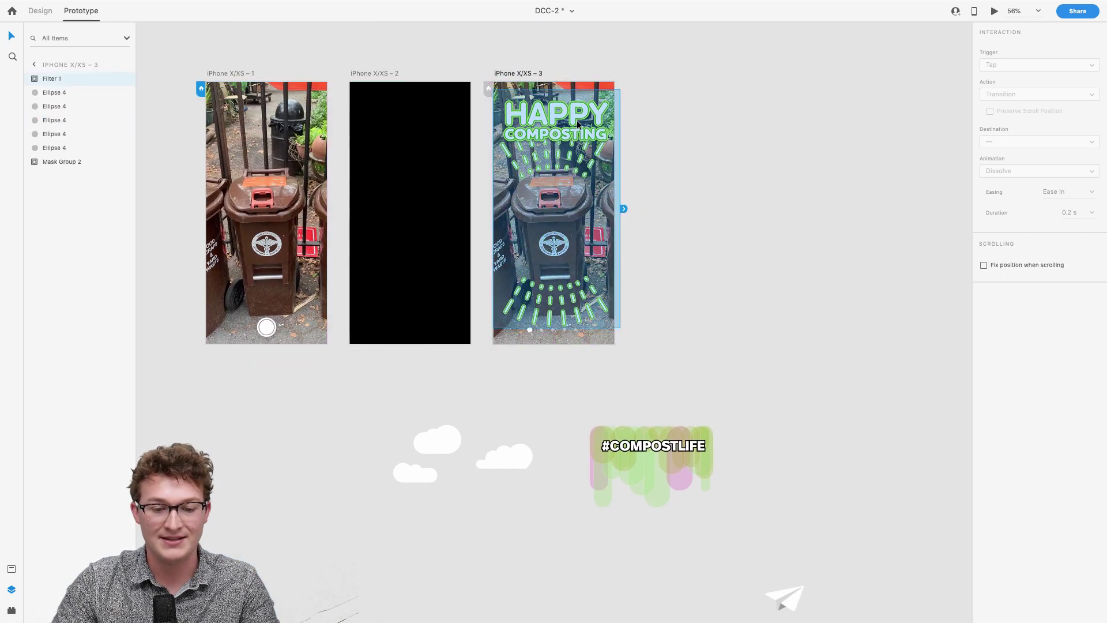
- Examine how the Happy Composting filter frames the compost bin photo on the iPhone X/XS – 3 artboard
{"action": "scroll", "coordinate": [572, 124], "scroll_direction": "up", "scroll_amount": 5}
{"action": "scroll", "coordinate": [546, 140], "scroll_direction": "down", "scroll_amount": 2}
{"action": "scroll", "coordinate": [600, 96], "scroll_direction": "up", "scroll_amount": 3}
{"action": "scroll", "coordinate": [600, 96], "scroll_direction": "right", "scroll_amount": 1}
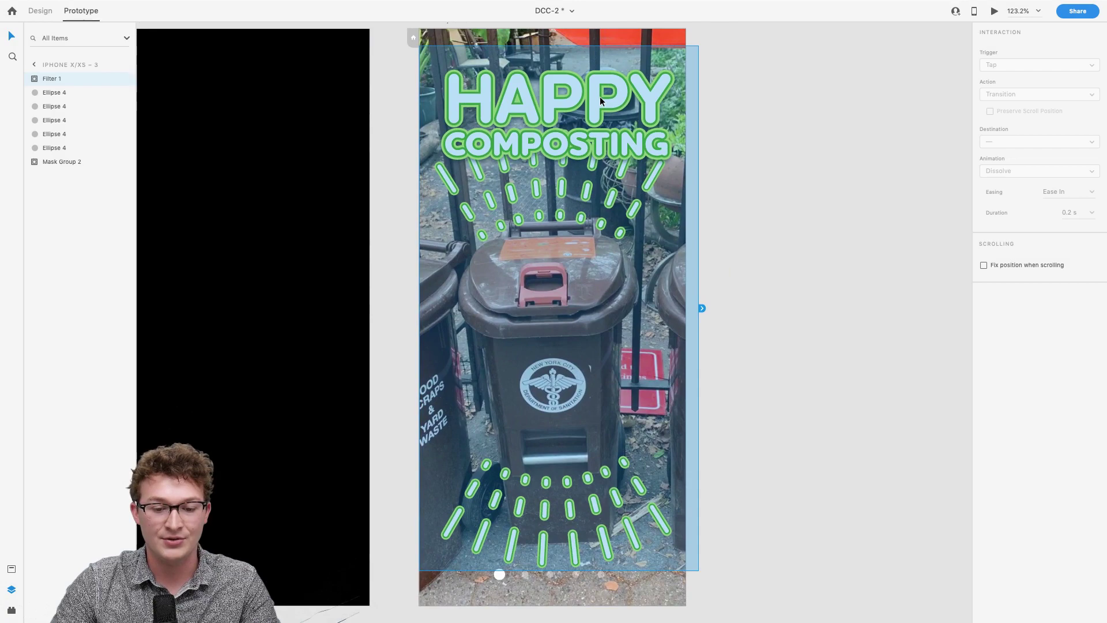
{"action": "scroll", "coordinate": [596, 102], "scroll_direction": "down", "scroll_amount": 3}
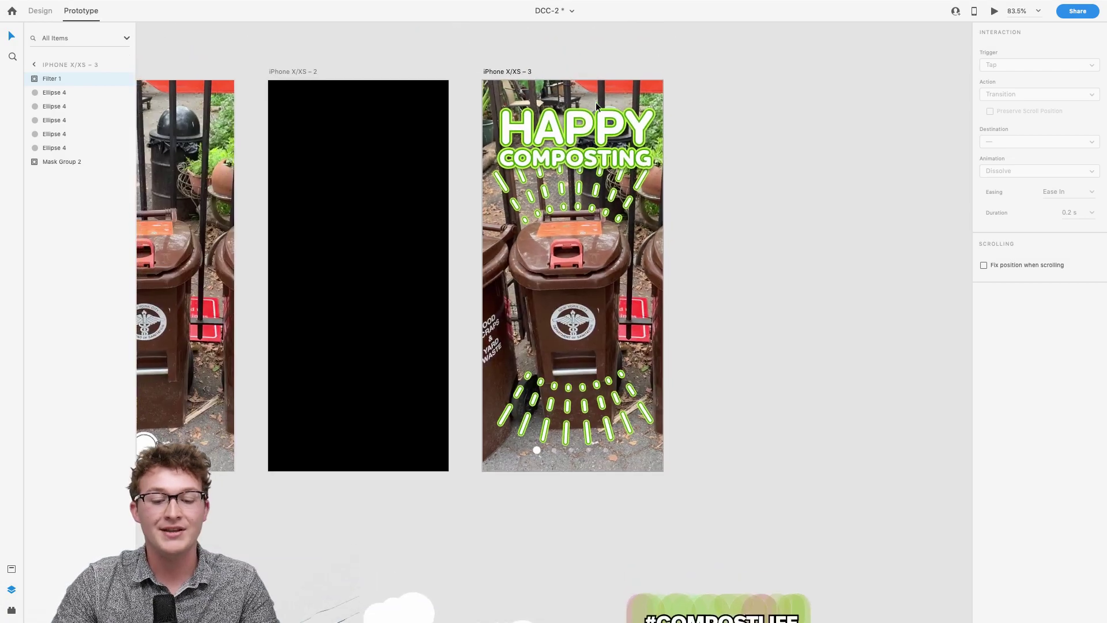
{"action": "scroll", "coordinate": [596, 102], "scroll_direction": "up", "scroll_amount": 5}
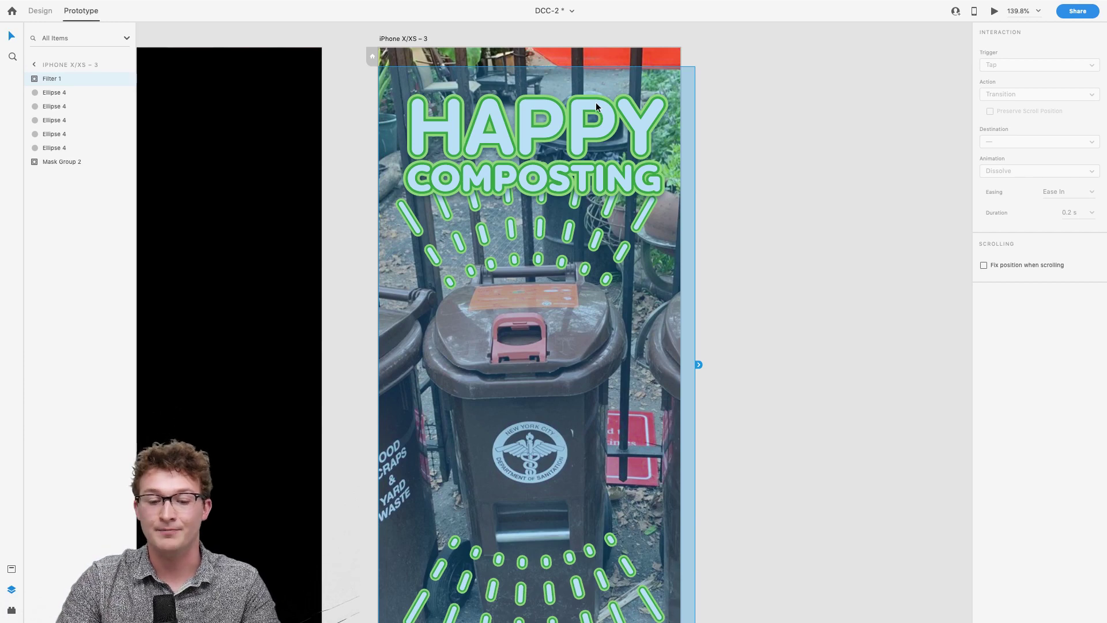
{"action": "scroll", "coordinate": [544, 257], "scroll_direction": "down", "scroll_amount": 1}
{"action": "scroll", "coordinate": [545, 257], "scroll_direction": "left", "scroll_amount": 1}
{"action": "scroll", "coordinate": [488, 231], "scroll_direction": "down", "scroll_amount": 8}
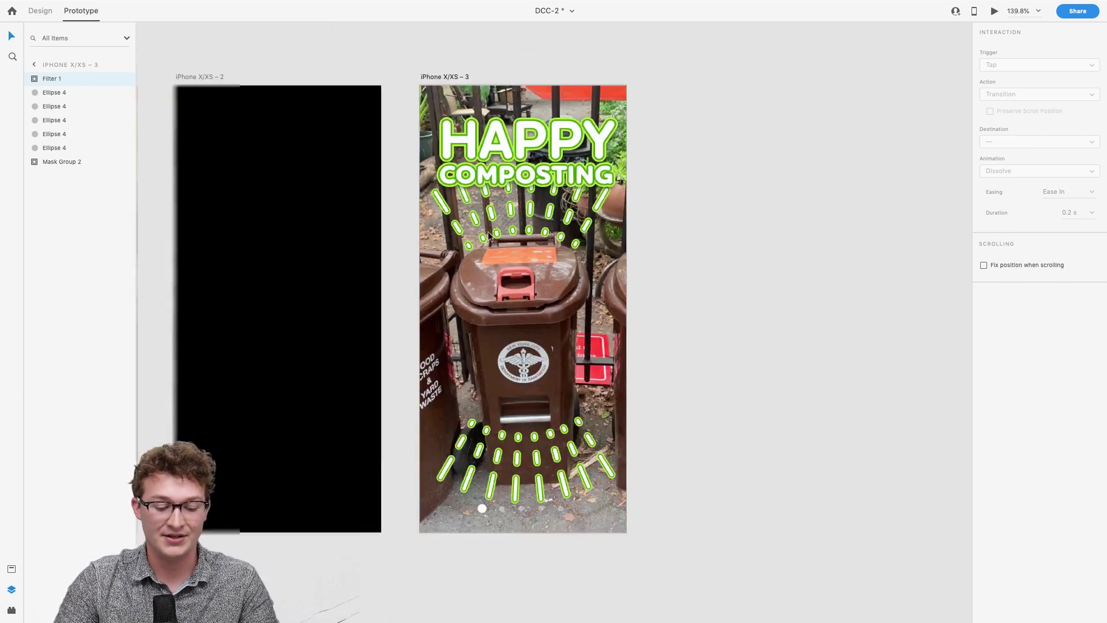
{"action": "scroll", "coordinate": [488, 231], "scroll_direction": "up", "scroll_amount": 2}
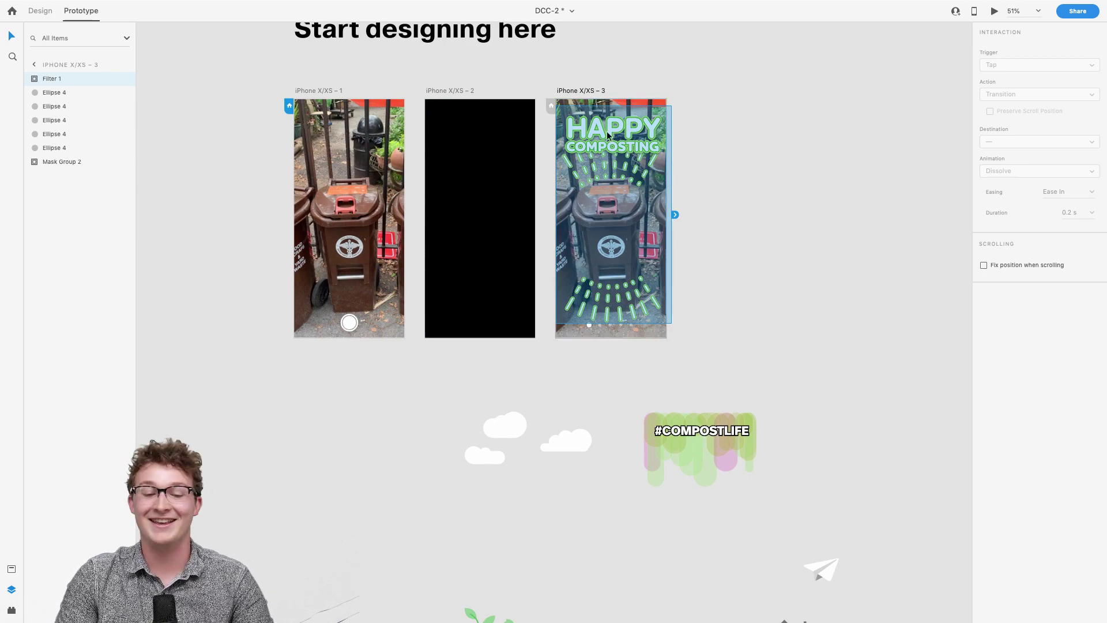
- Move the Happy Composting filter off iPhone X/XS – 3 to the pasteboard beneath the first artboard and deselect it
{"action": "left_click_drag", "start_coordinate": [620, 129], "coordinate": [355, 404]}
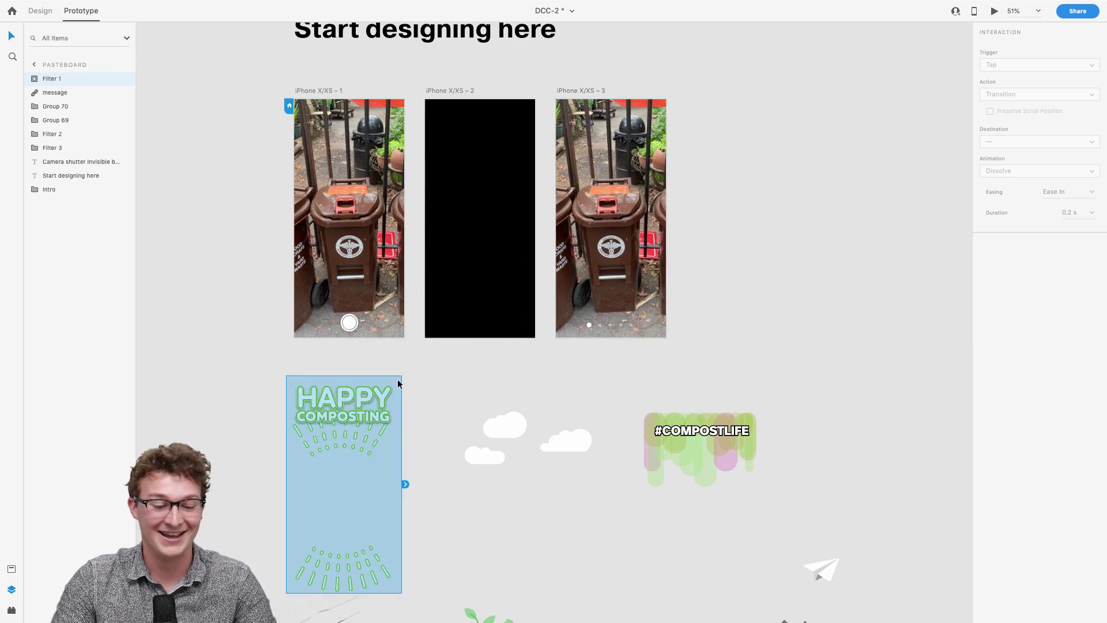
{"action": "left_click", "coordinate": [407, 377]}
- Select the iPhone X/XS – 3 artboard to check its incoming connection, deselect it, and review the neighbouring artboards
{"action": "scroll", "coordinate": [526, 337], "scroll_direction": "up", "scroll_amount": 3}
{"action": "left_click", "coordinate": [533, 179]}
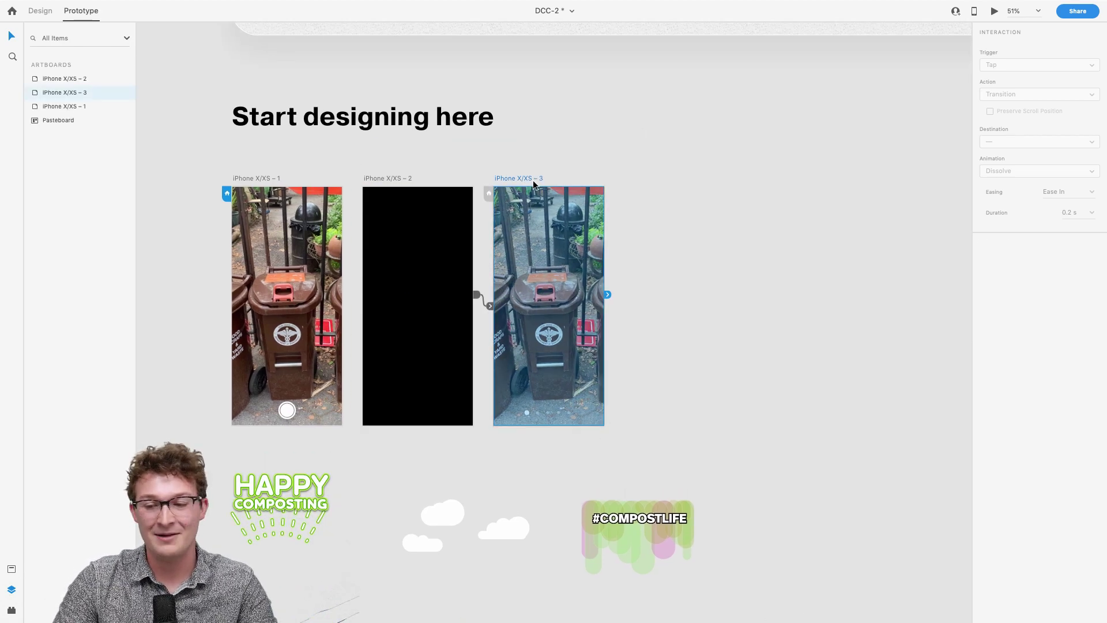
{"action": "scroll", "coordinate": [559, 179], "scroll_direction": "up", "scroll_amount": 3}
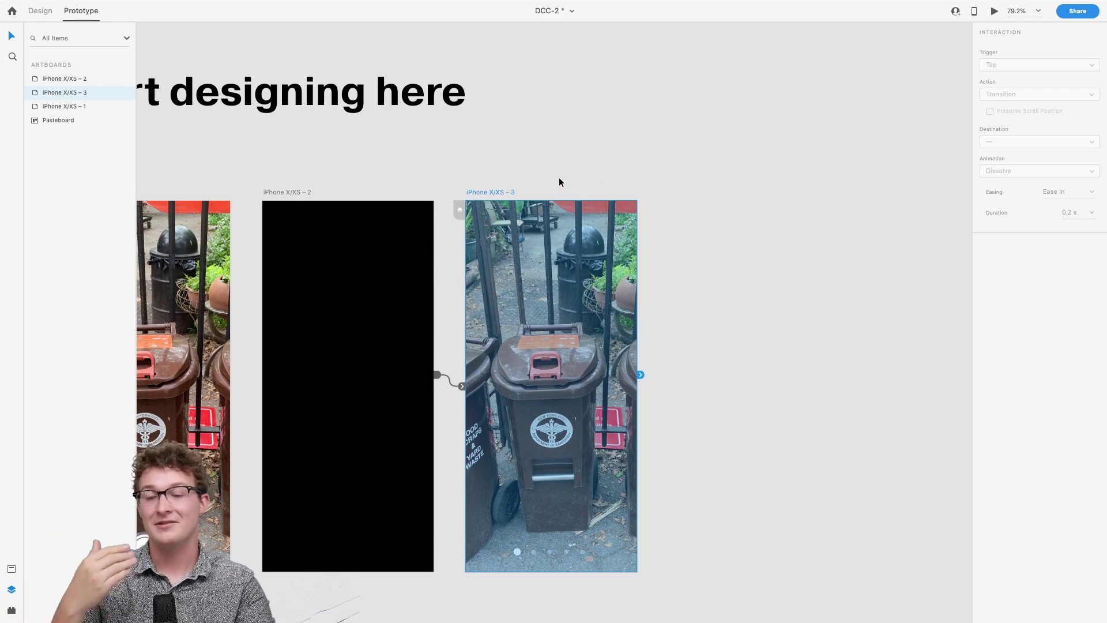
{"action": "left_click", "coordinate": [538, 179]}
{"action": "scroll", "coordinate": [539, 181], "scroll_direction": "down", "scroll_amount": 3}
{"action": "scroll", "coordinate": [539, 181], "scroll_direction": "right", "scroll_amount": 2}
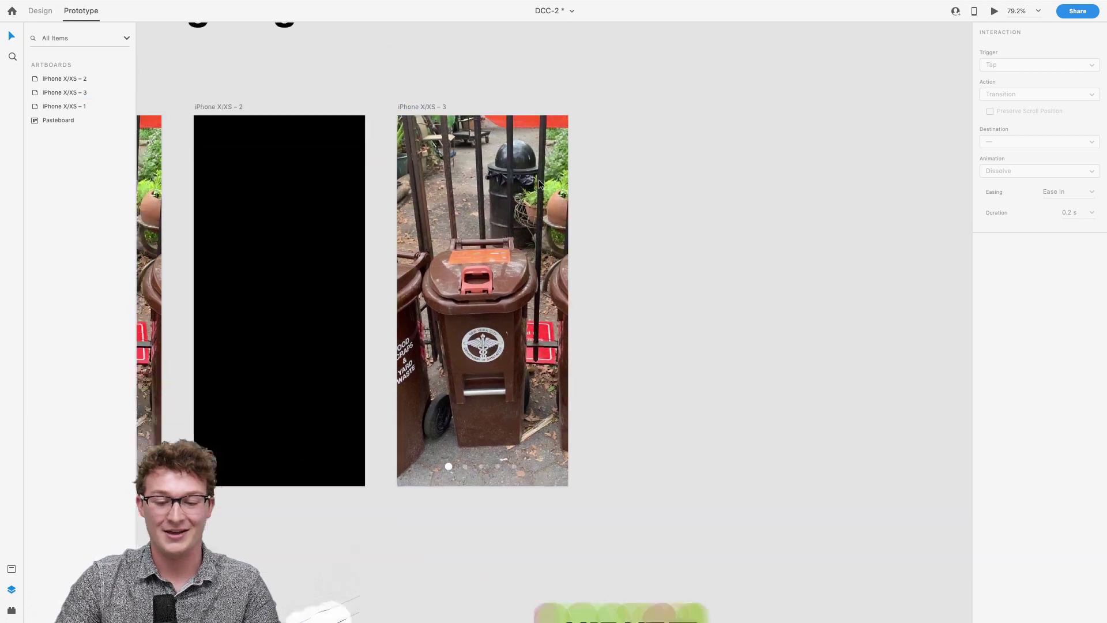
{"action": "scroll", "coordinate": [439, 182], "scroll_direction": "left", "scroll_amount": 3}
{"action": "scroll", "coordinate": [438, 182], "scroll_direction": "up", "scroll_amount": 1}
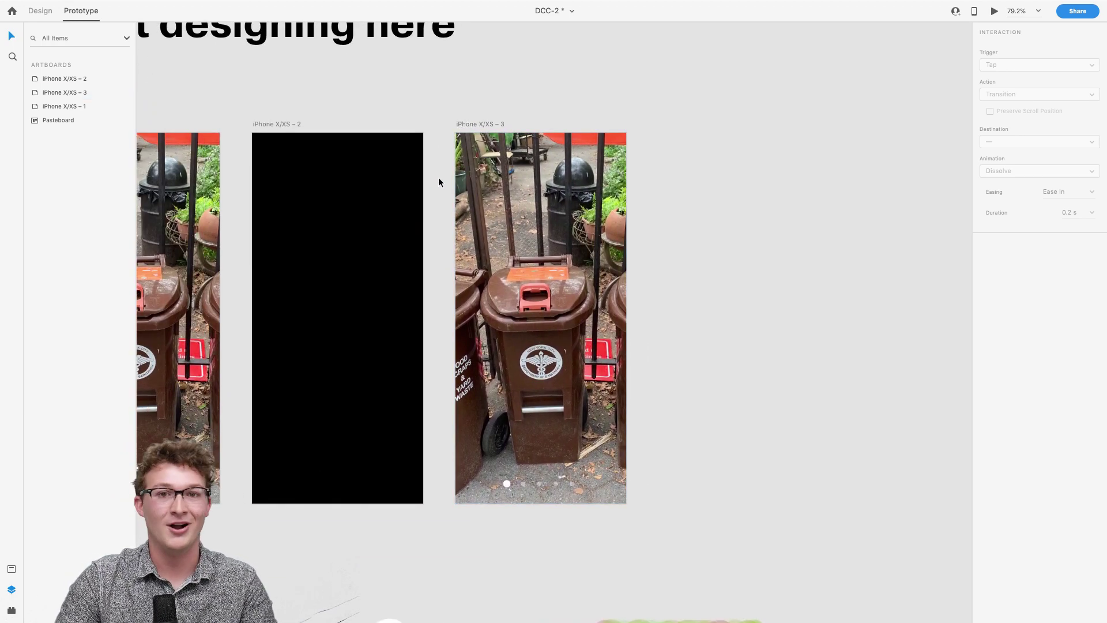
- Duplicate the iPhone X/XS – 3 artboard to its right
{"action": "left_click", "coordinate": [489, 126]}
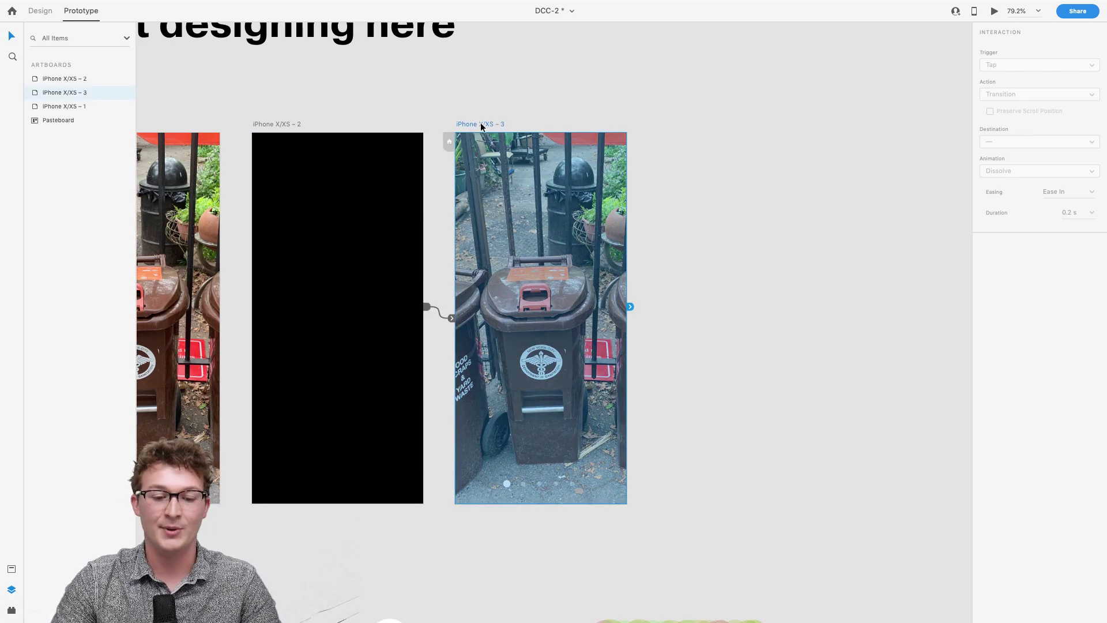
{"action": "scroll", "coordinate": [567, 290], "scroll_direction": "up", "scroll_amount": 2}
{"action": "scroll", "coordinate": [568, 290], "scroll_direction": "right", "scroll_amount": 1}
{"action": "scroll", "coordinate": [567, 290], "scroll_direction": "up", "scroll_amount": 1}
{"action": "scroll", "coordinate": [567, 291], "scroll_direction": "right", "scroll_amount": 1}
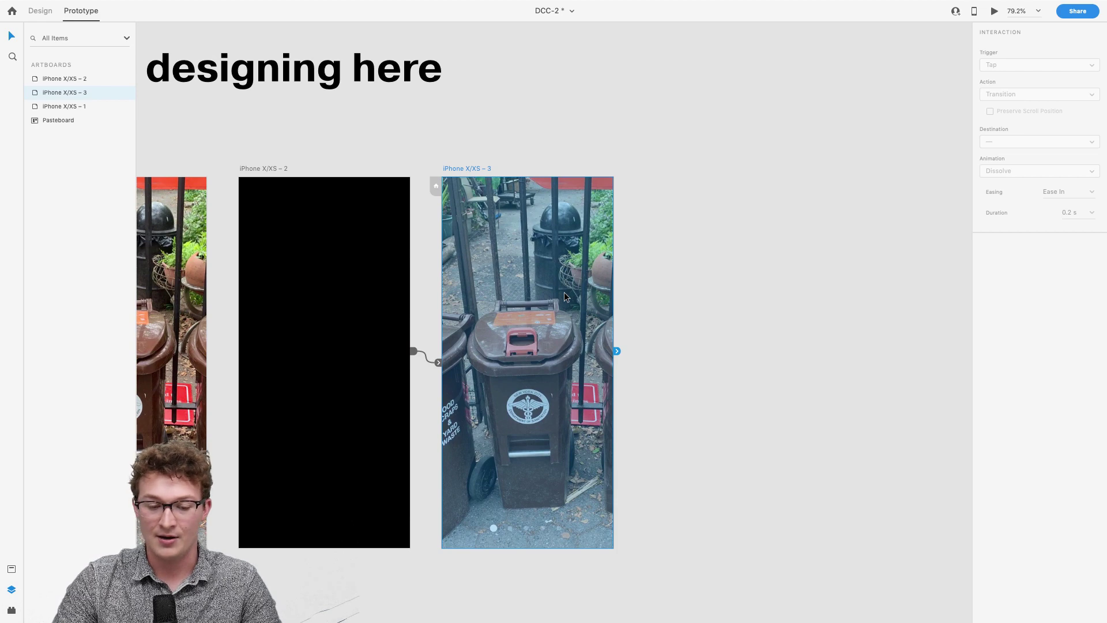
{"action": "key", "text": "super+d"}
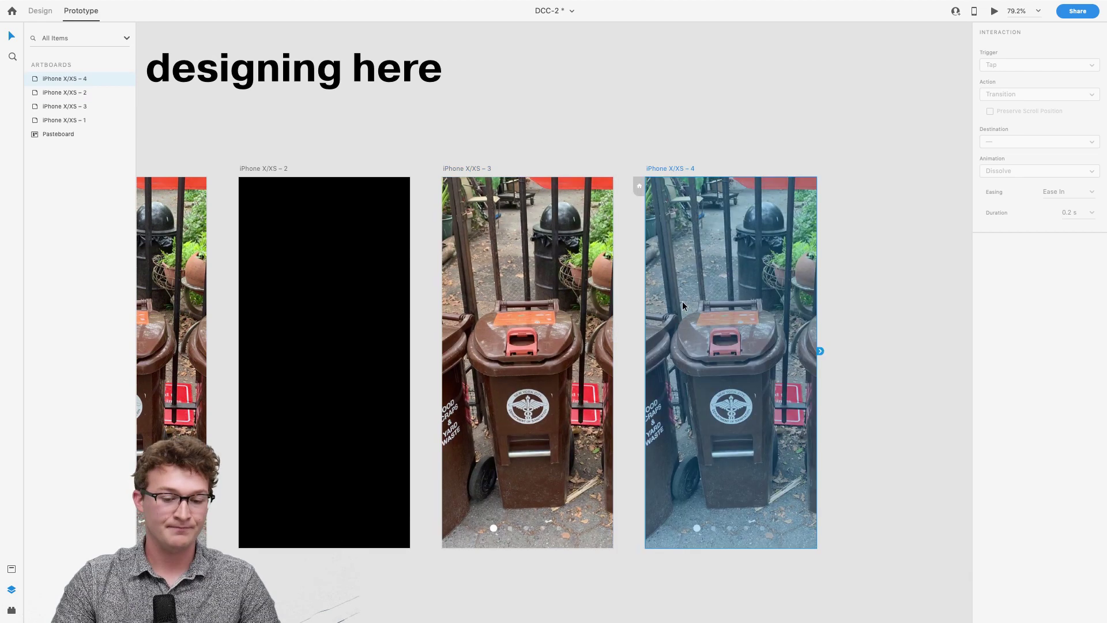
- Compare the photo and row of dots on the duplicated artboard with those on iPhone X/XS – 3
{"action": "scroll", "coordinate": [683, 301], "scroll_direction": "right", "scroll_amount": 2}
{"action": "scroll", "coordinate": [683, 302], "scroll_direction": "down", "scroll_amount": 1}
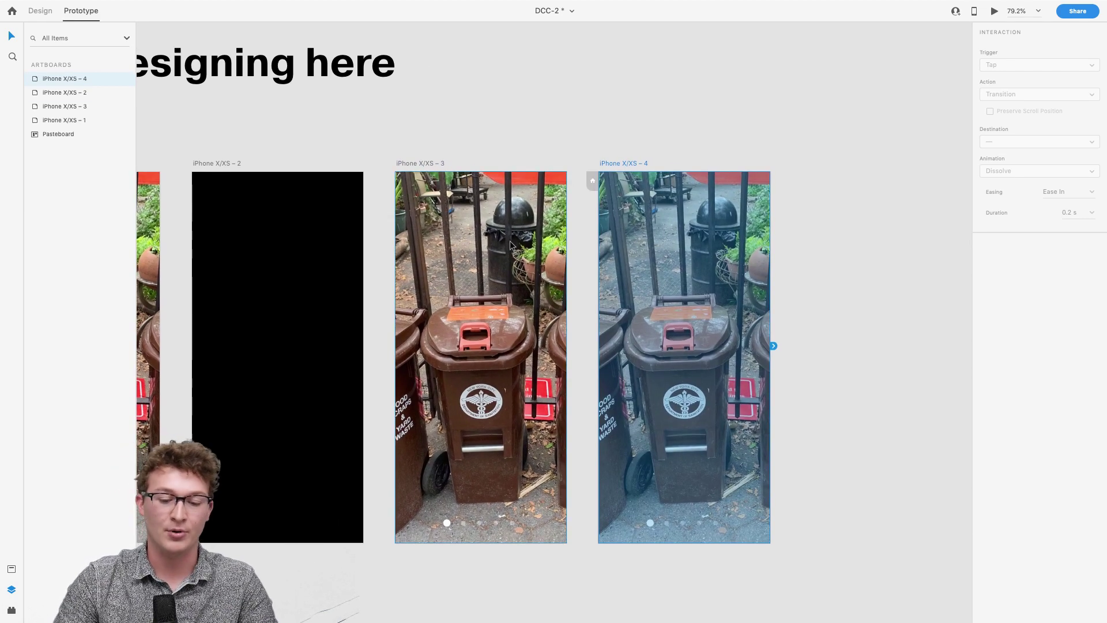
{"action": "scroll", "coordinate": [591, 403], "scroll_direction": "down", "scroll_amount": 2}
{"action": "scroll", "coordinate": [592, 402], "scroll_direction": "right", "scroll_amount": 2}
{"action": "scroll", "coordinate": [591, 403], "scroll_direction": "up", "scroll_amount": 3}
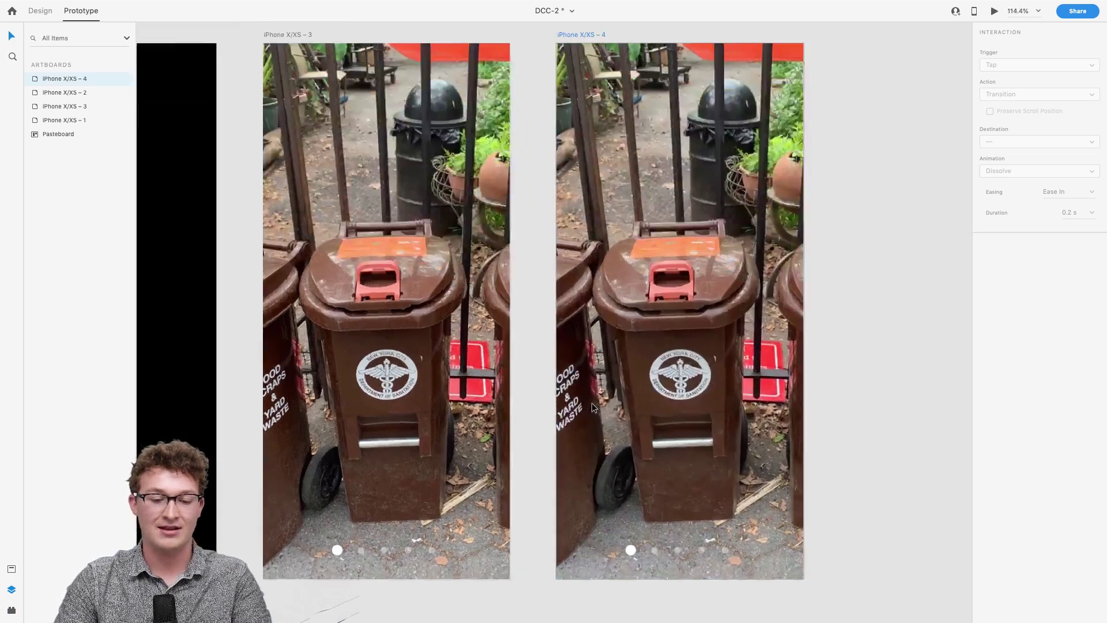
{"action": "scroll", "coordinate": [592, 402], "scroll_direction": "down", "scroll_amount": 3}
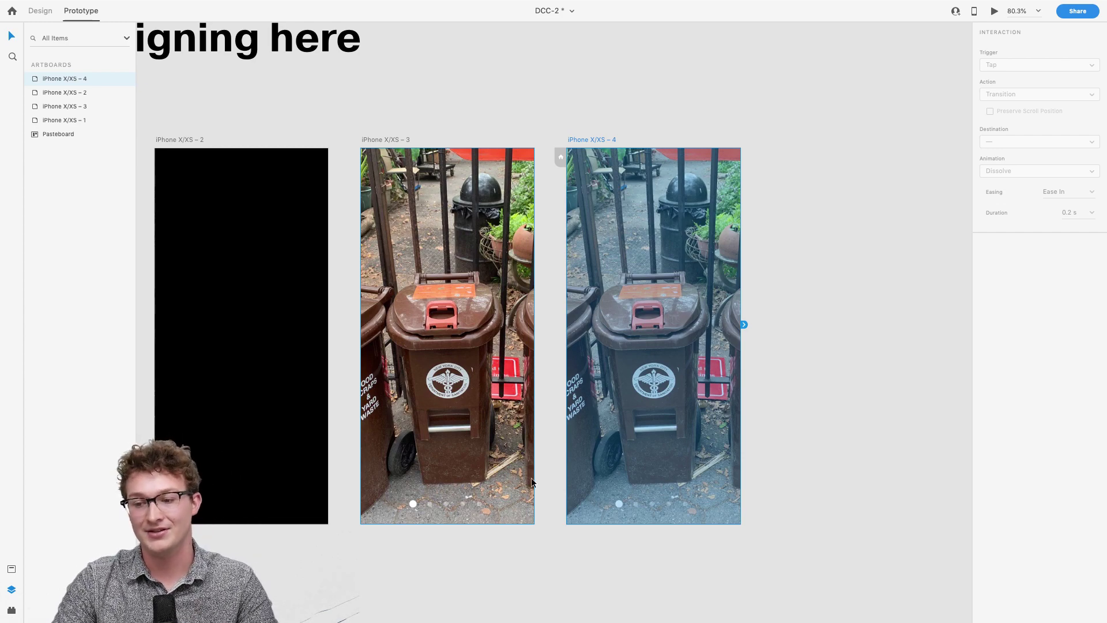
{"action": "scroll", "coordinate": [532, 482], "scroll_direction": "down", "scroll_amount": 2}
{"action": "scroll", "coordinate": [531, 483], "scroll_direction": "up", "scroll_amount": 3}
{"action": "scroll", "coordinate": [531, 483], "scroll_direction": "down", "scroll_amount": 3}
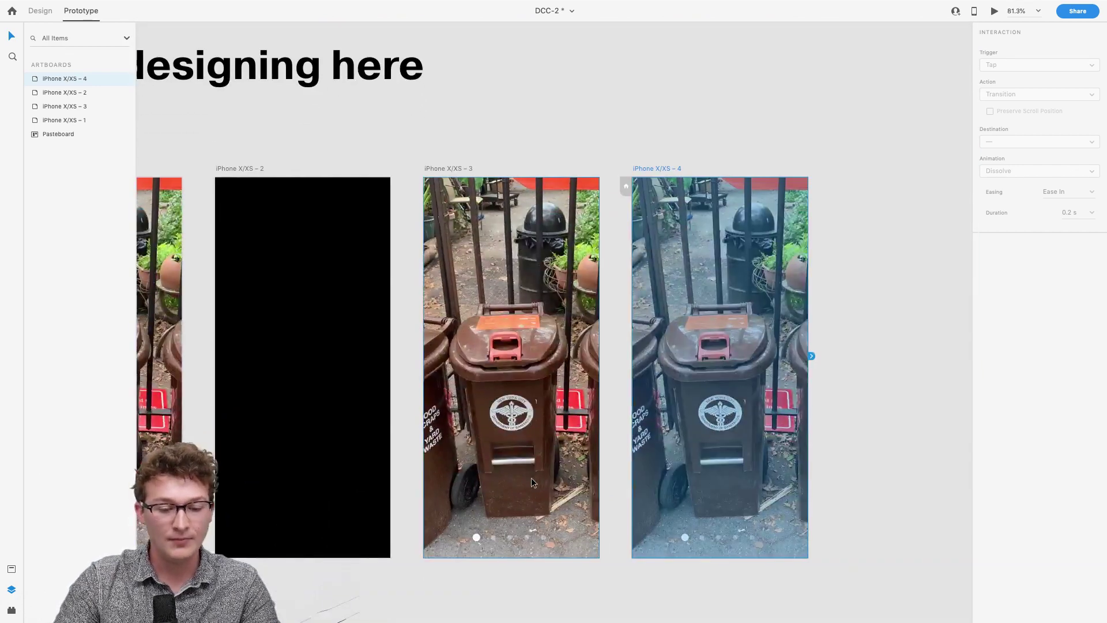
{"action": "scroll", "coordinate": [604, 380], "scroll_direction": "up", "scroll_amount": 3}
{"action": "scroll", "coordinate": [438, 186], "scroll_direction": "right", "scroll_amount": 2}
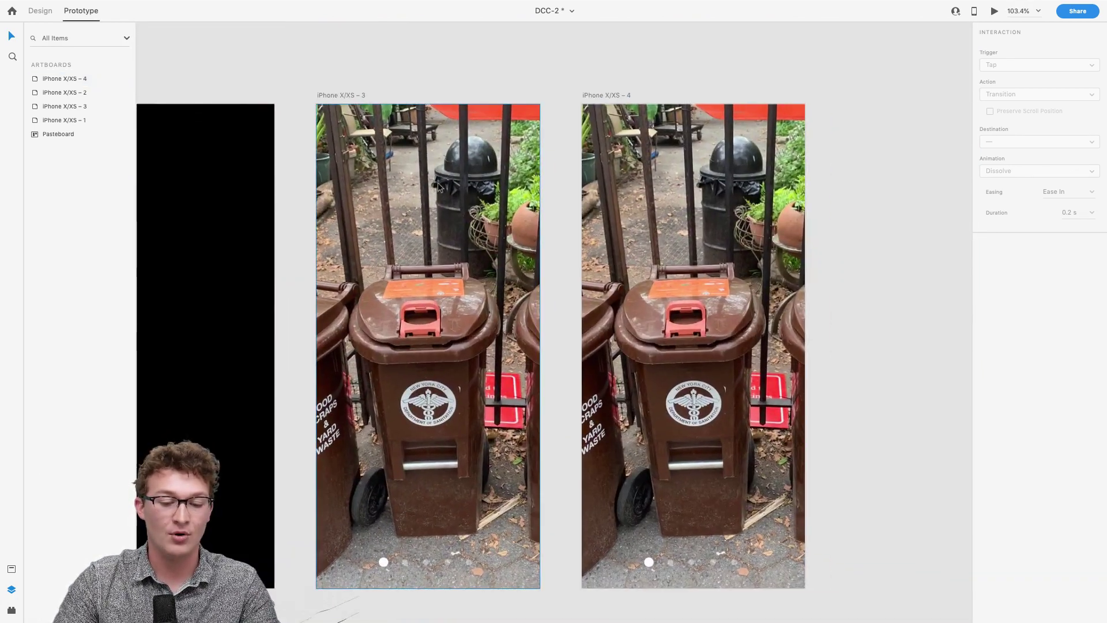
- Copy the Happy Composting filter from the pasteboard onto the iPhone X/XS – 4 artboard
{"action": "scroll", "coordinate": [453, 352], "scroll_direction": "down", "scroll_amount": 3}
{"action": "scroll", "coordinate": [452, 352], "scroll_direction": "down", "scroll_amount": 4}
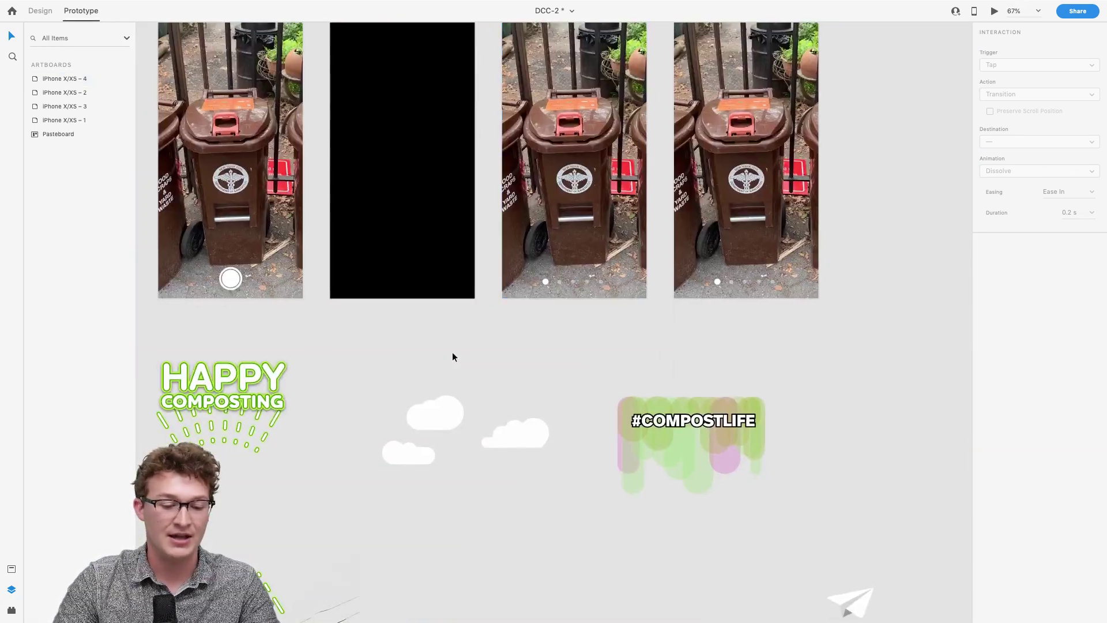
{"action": "scroll", "coordinate": [452, 357], "scroll_direction": "down", "scroll_amount": 5}
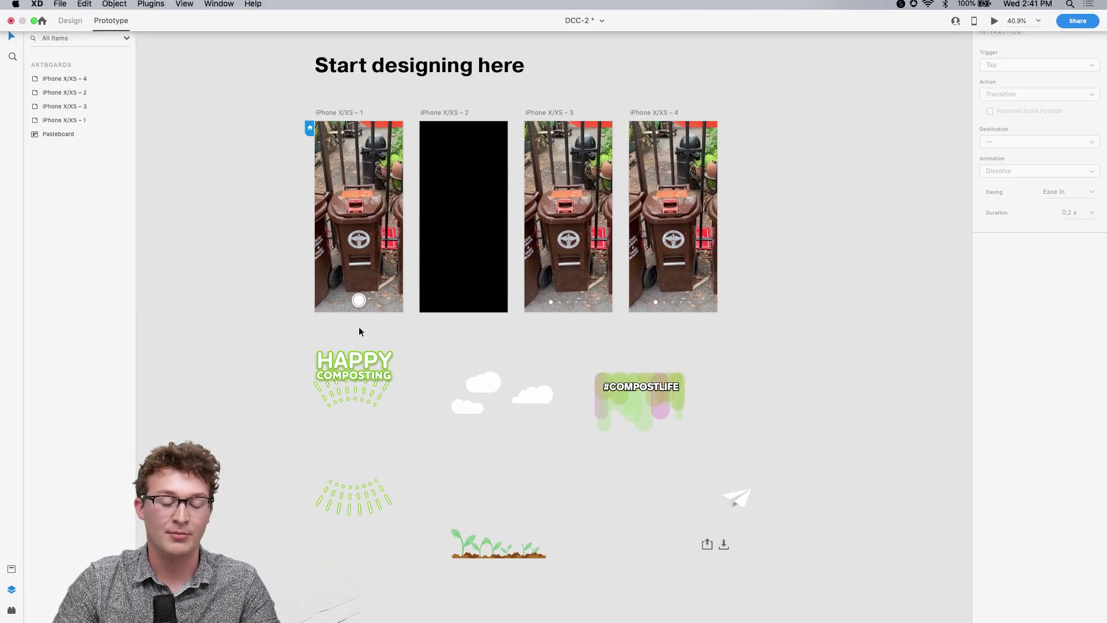
{"action": "left_click", "coordinate": [336, 373]}
{"action": "scroll", "coordinate": [383, 340], "scroll_direction": "up", "scroll_amount": 2}
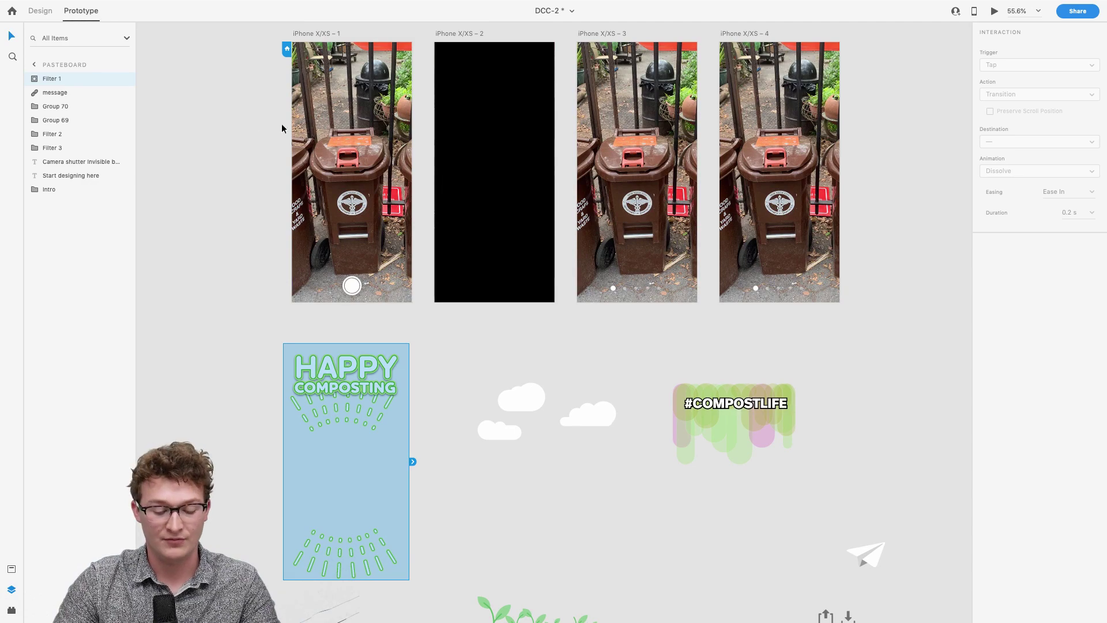
{"action": "scroll", "coordinate": [404, 392], "scroll_direction": "up", "scroll_amount": 3}
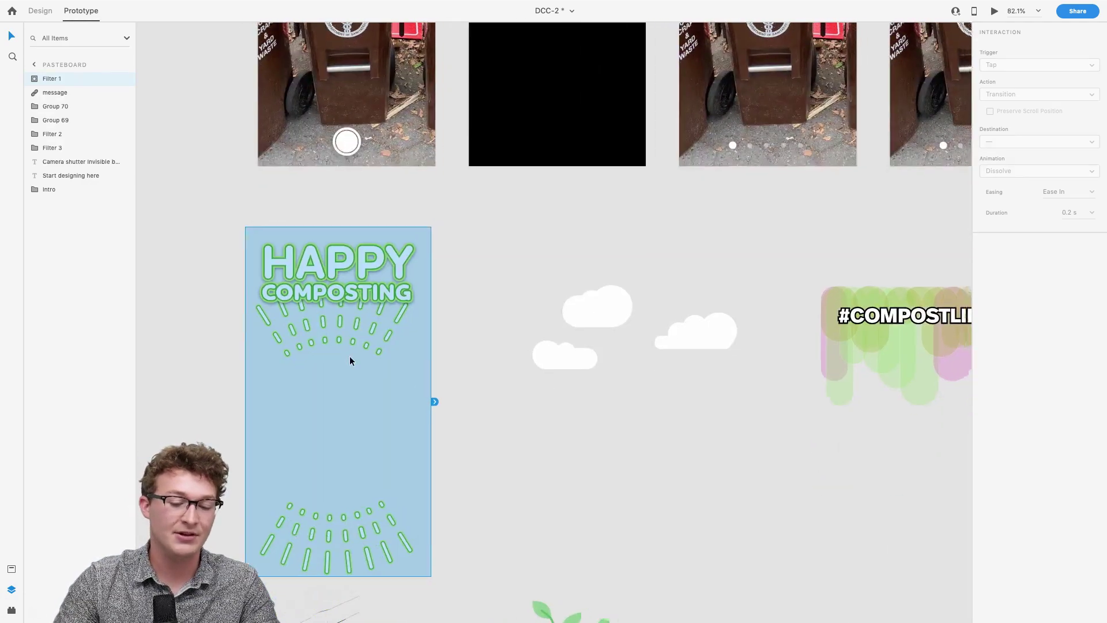
{"action": "scroll", "coordinate": [350, 361], "scroll_direction": "right", "scroll_amount": 5}
{"action": "scroll", "coordinate": [350, 361], "scroll_direction": "up", "scroll_amount": 4}
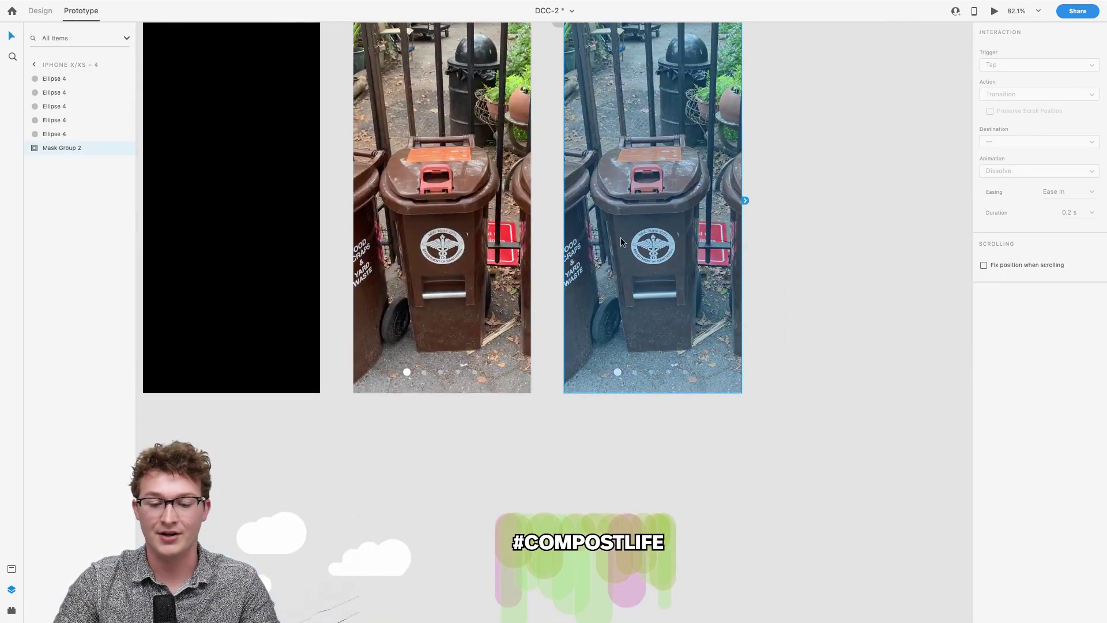
{"action": "scroll", "coordinate": [621, 237], "scroll_direction": "up", "scroll_amount": 1}
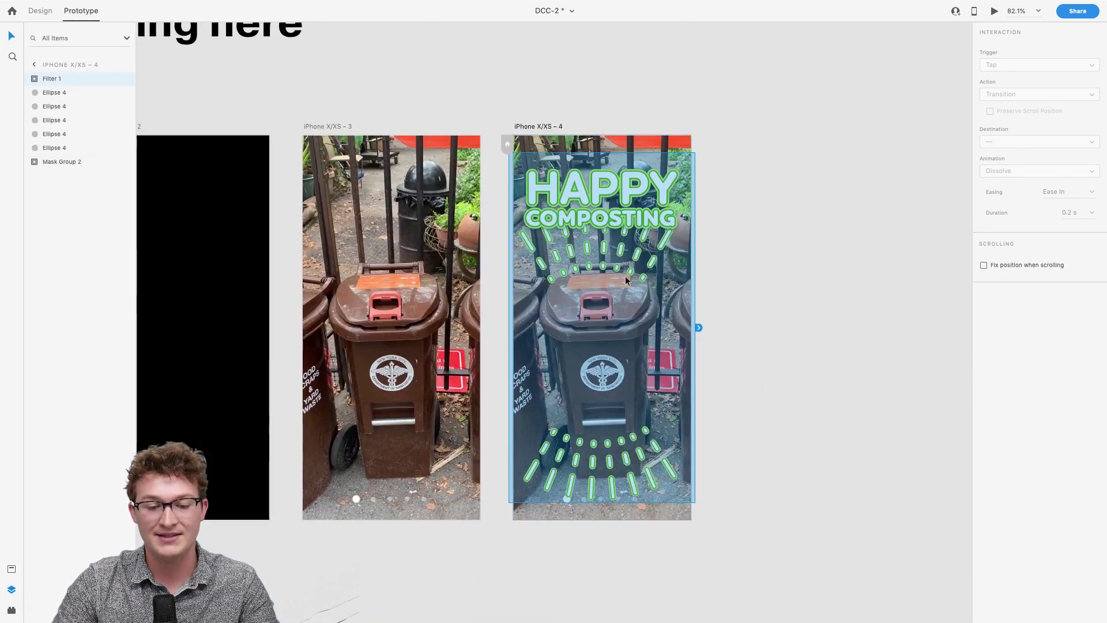
- Centre the Happy Composting filter over the photo on iPhone X/XS – 4 and deselect it
{"action": "scroll", "coordinate": [632, 285], "scroll_direction": "up", "scroll_amount": 4}
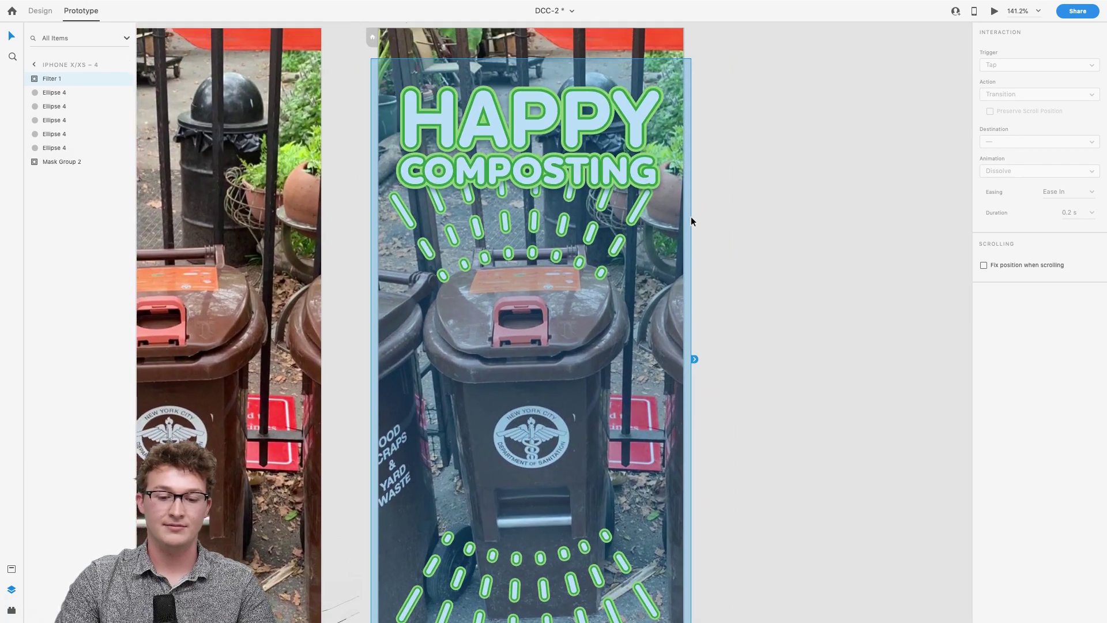
{"action": "scroll", "coordinate": [691, 218], "scroll_direction": "up", "scroll_amount": 1}
{"action": "left_click_drag", "start_coordinate": [560, 176], "coordinate": [563, 173]}
{"action": "scroll", "coordinate": [625, 203], "scroll_direction": "up", "scroll_amount": 2}
{"action": "left_click", "coordinate": [831, 181]}
{"action": "scroll", "coordinate": [832, 181], "scroll_direction": "down", "scroll_amount": 2}
{"action": "scroll", "coordinate": [831, 181], "scroll_direction": "left", "scroll_amount": 1}
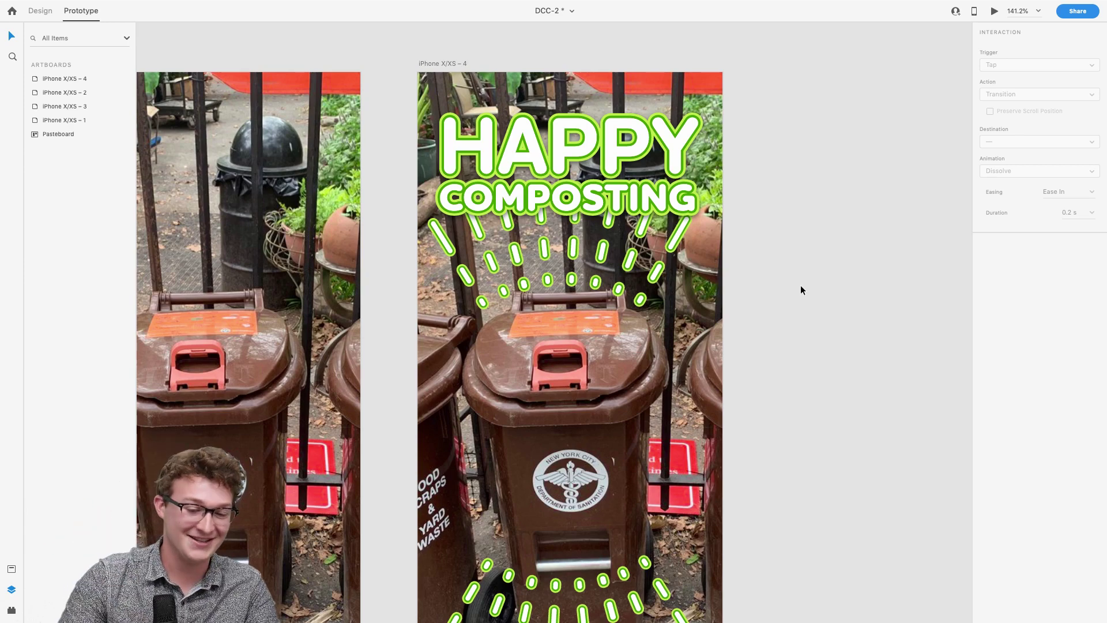
- Copy the Happy Composting filter placed on the iPhone X/XS – 4 artboard
{"action": "scroll", "coordinate": [577, 346], "scroll_direction": "left", "scroll_amount": 3}
{"action": "scroll", "coordinate": [459, 386], "scroll_direction": "down", "scroll_amount": 5}
{"action": "scroll", "coordinate": [491, 364], "scroll_direction": "right", "scroll_amount": 3}
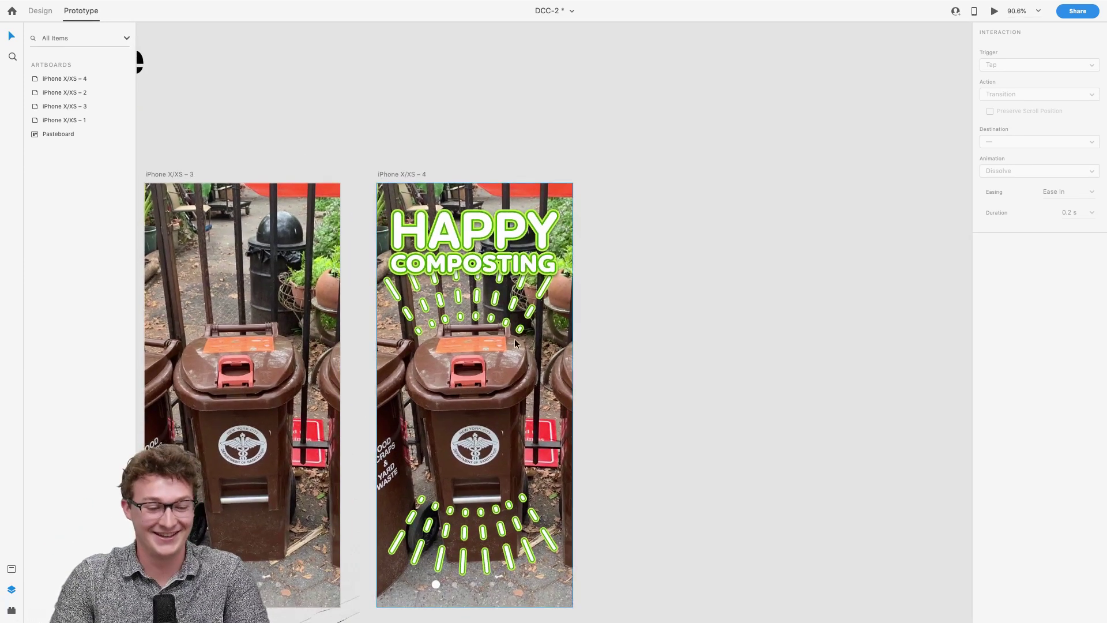
{"action": "scroll", "coordinate": [514, 343], "scroll_direction": "left", "scroll_amount": 5}
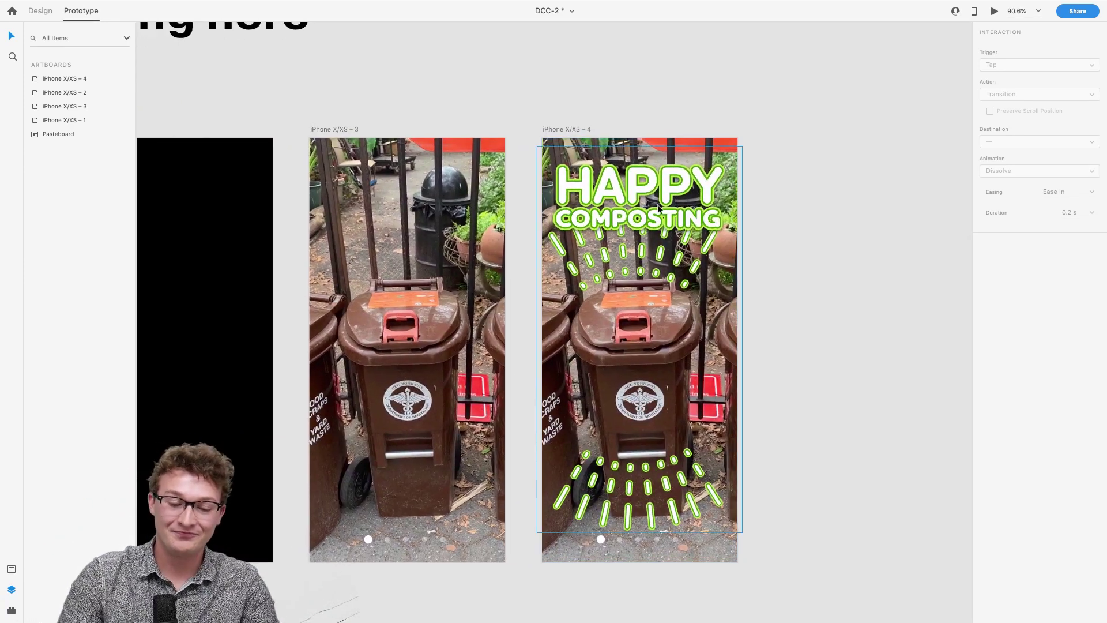
{"action": "left_click", "coordinate": [658, 206]}
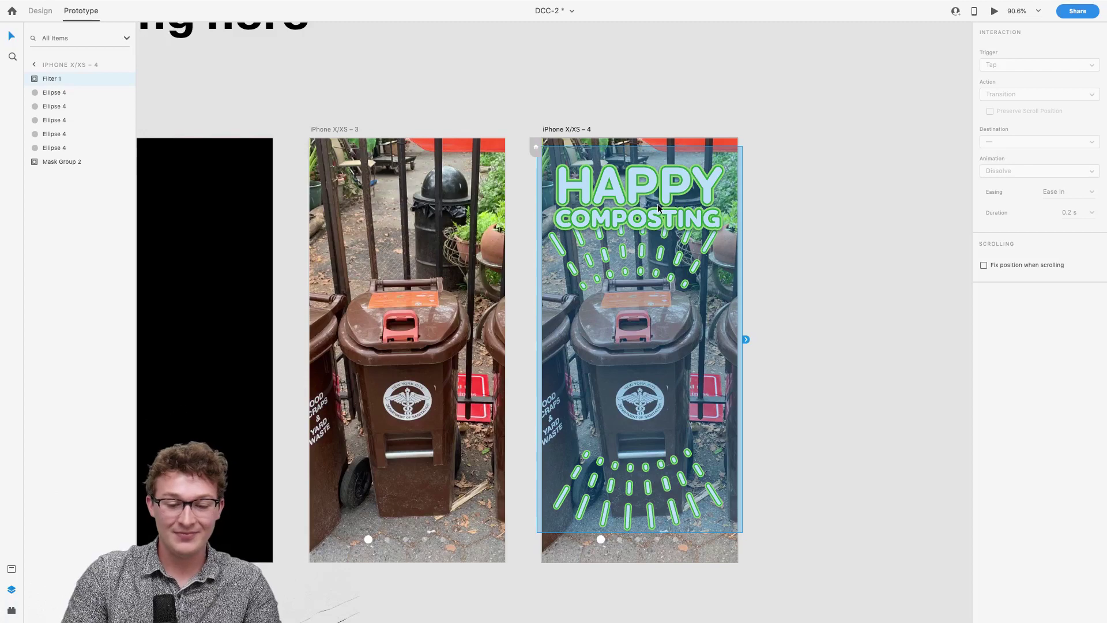
{"action": "scroll", "coordinate": [658, 203], "scroll_direction": "up", "scroll_amount": 3}
{"action": "scroll", "coordinate": [657, 203], "scroll_direction": "down", "scroll_amount": 3}
{"action": "scroll", "coordinate": [658, 203], "scroll_direction": "up", "scroll_amount": 2}
- Paste the copied Happy Composting filter onto the iPhone X/XS – 3 artboard
{"action": "left_click", "coordinate": [462, 191]}
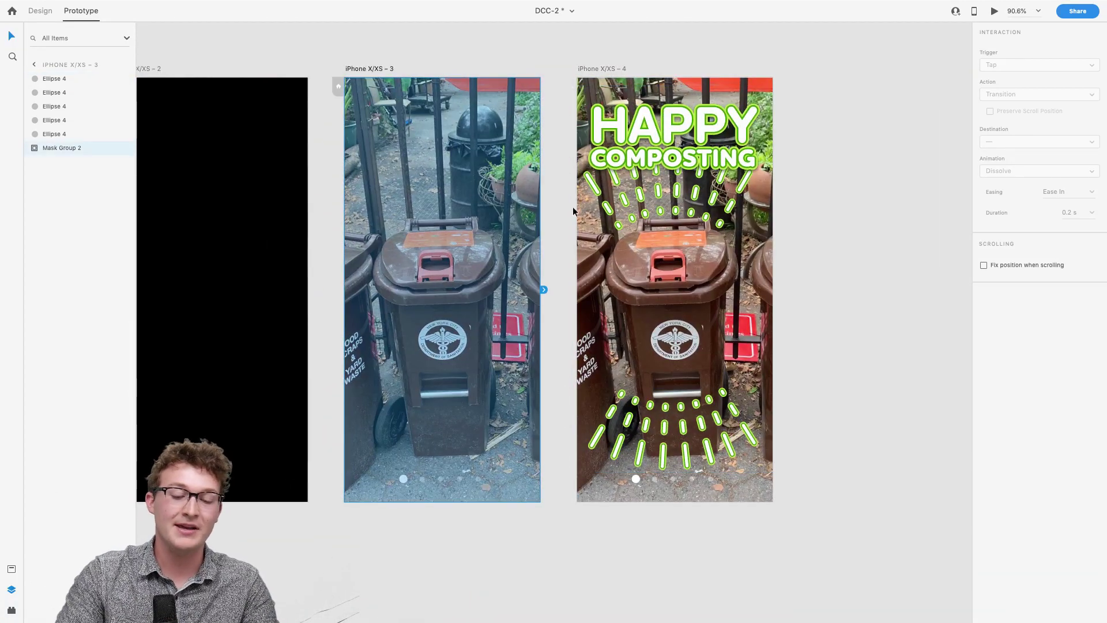
{"action": "scroll", "coordinate": [573, 207], "scroll_direction": "up", "scroll_amount": 3}
{"action": "scroll", "coordinate": [562, 208], "scroll_direction": "left", "scroll_amount": 3}
{"action": "scroll", "coordinate": [531, 227], "scroll_direction": "down", "scroll_amount": 4}
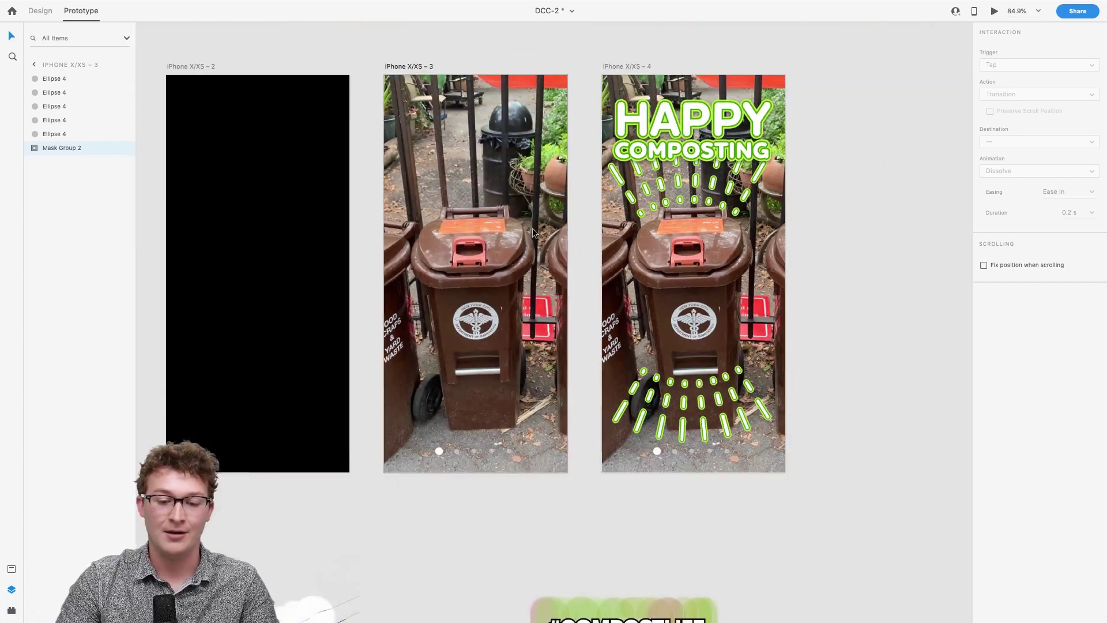
{"action": "scroll", "coordinate": [531, 227], "scroll_direction": "right", "scroll_amount": 1}
{"action": "scroll", "coordinate": [531, 228], "scroll_direction": "up", "scroll_amount": 2}
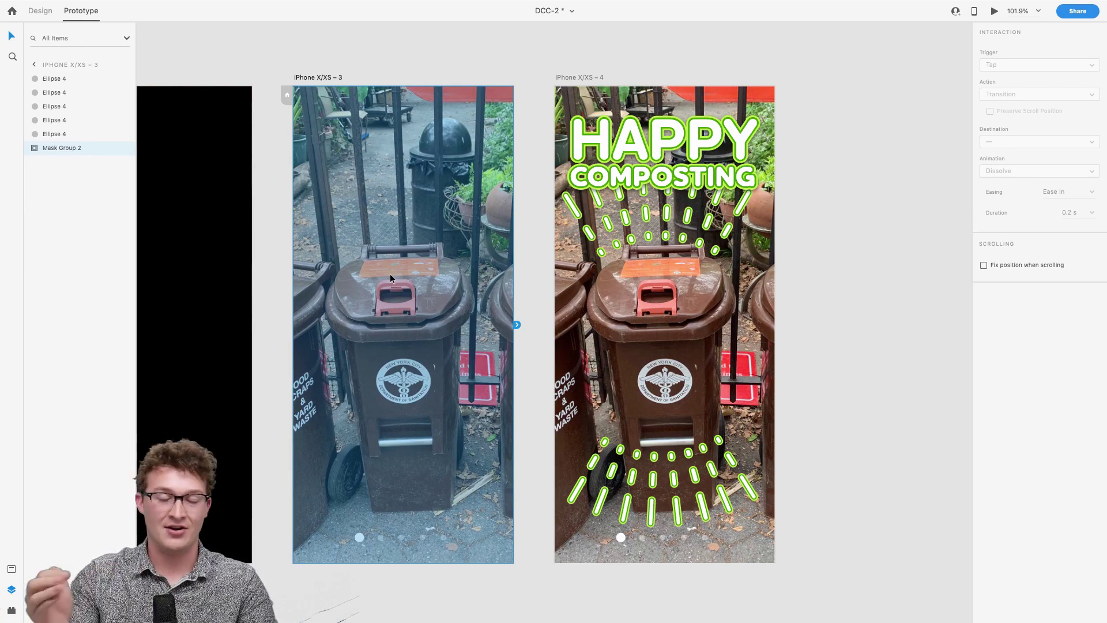
{"action": "scroll", "coordinate": [365, 278], "scroll_direction": "up", "scroll_amount": 3}
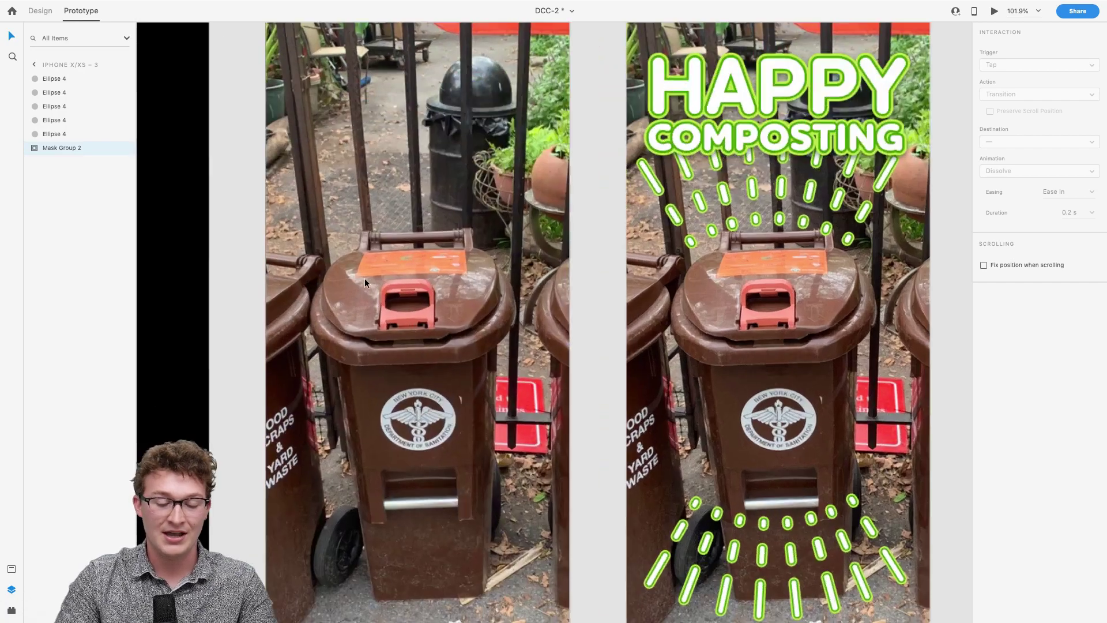
{"action": "scroll", "coordinate": [364, 278], "scroll_direction": "down", "scroll_amount": 1}
{"action": "key", "text": "ctrl+v"}
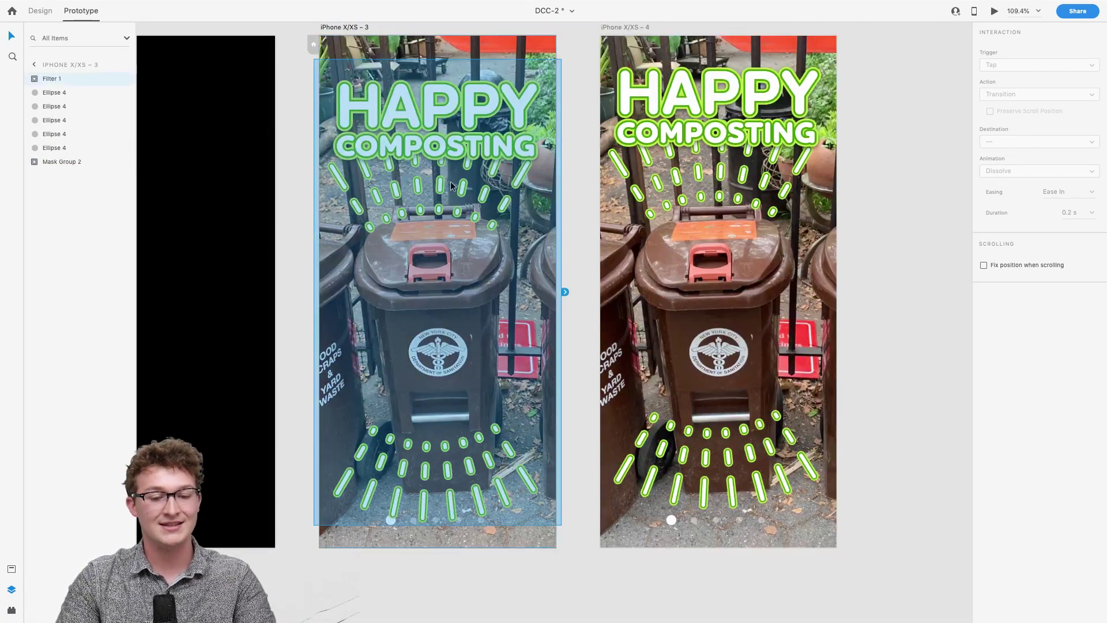
- Shift the pasted Happy Composting filter slightly towards the right edge of iPhone X/XS – 3
{"action": "scroll", "coordinate": [449, 181], "scroll_direction": "up", "scroll_amount": 4}
{"action": "scroll", "coordinate": [404, 173], "scroll_direction": "down", "scroll_amount": 1}
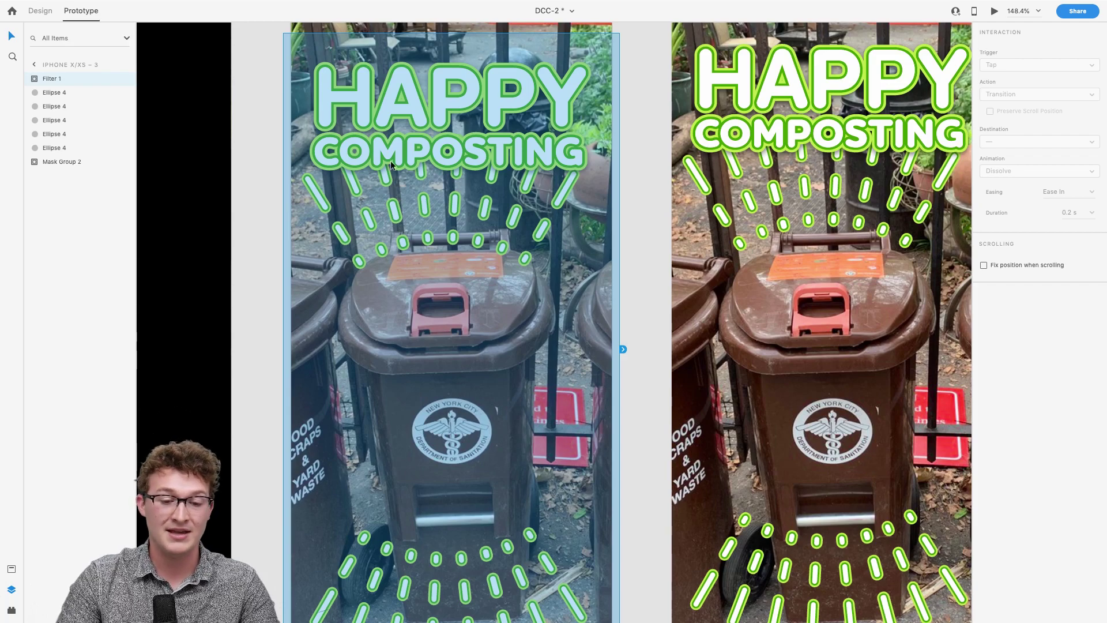
{"action": "scroll", "coordinate": [403, 182], "scroll_direction": "up", "scroll_amount": 1}
{"action": "left_click_drag", "start_coordinate": [402, 183], "coordinate": [614, 162]}
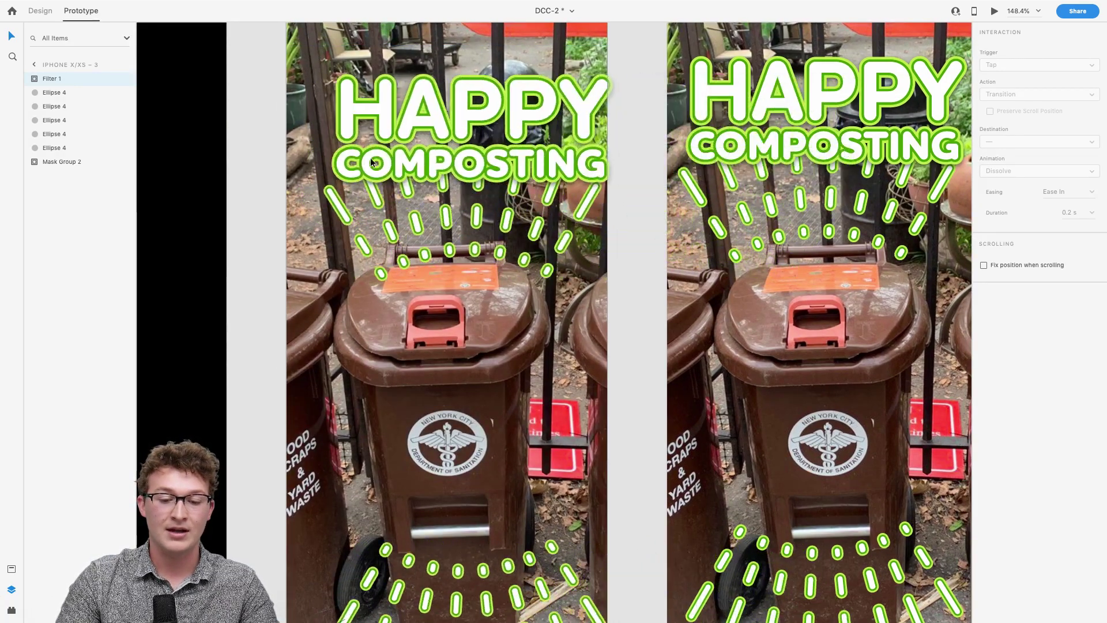
- Move the iPhone X/XS – 4 artboard farther right to open a wide gap beside iPhone X/XS – 3
{"action": "scroll", "coordinate": [371, 158], "scroll_direction": "down", "scroll_amount": 3}
{"action": "left_click_drag", "start_coordinate": [422, 101], "coordinate": [760, 102]}
{"action": "scroll", "coordinate": [282, 261], "scroll_direction": "up", "scroll_amount": 3}
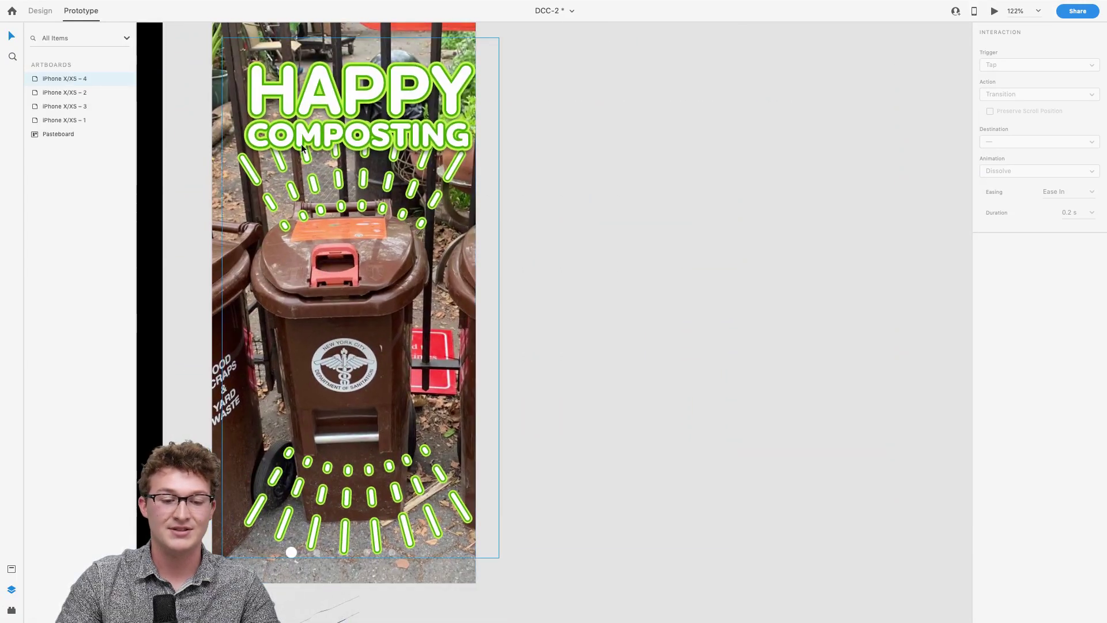
- Move the filter past the right edge of iPhone X/XS – 3, leaving only the tip of one dash overlapping the artboard
{"action": "left_click_drag", "start_coordinate": [294, 123], "coordinate": [527, 123]}
{"action": "scroll", "coordinate": [527, 123], "scroll_direction": "up", "scroll_amount": 10}
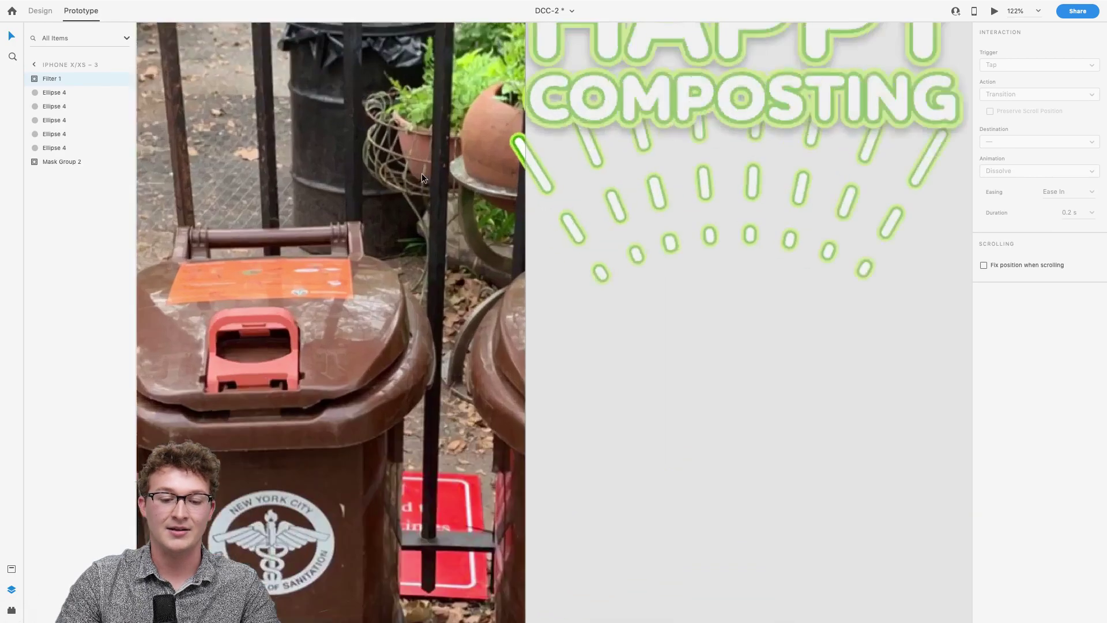
{"action": "scroll", "coordinate": [535, 178], "scroll_direction": "down", "scroll_amount": 5}
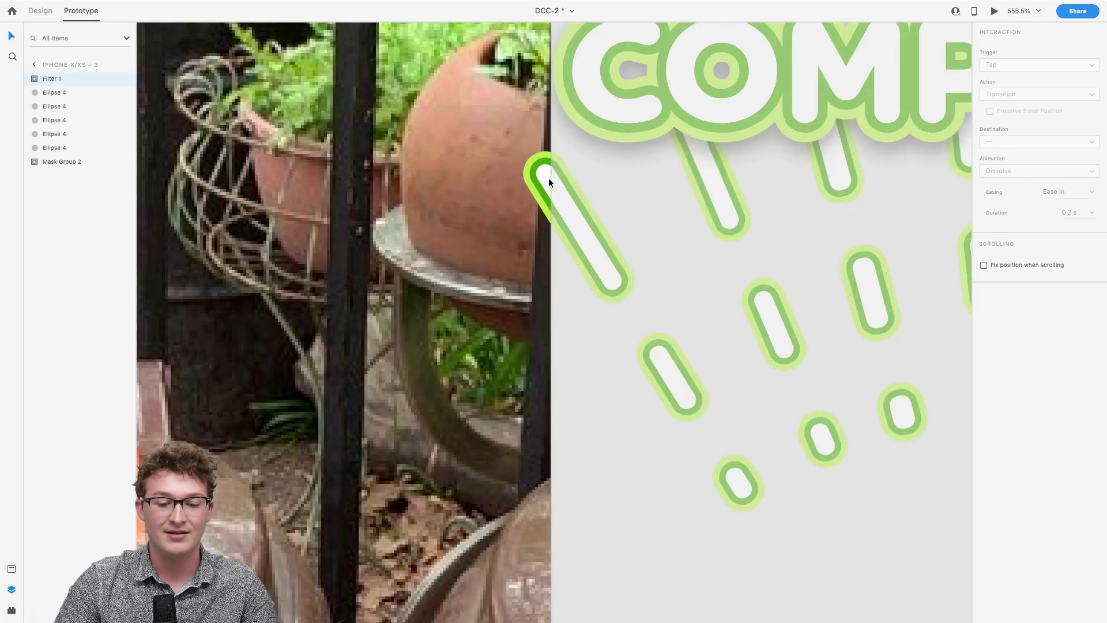
{"action": "scroll", "coordinate": [470, 216], "scroll_direction": "down", "scroll_amount": 10}
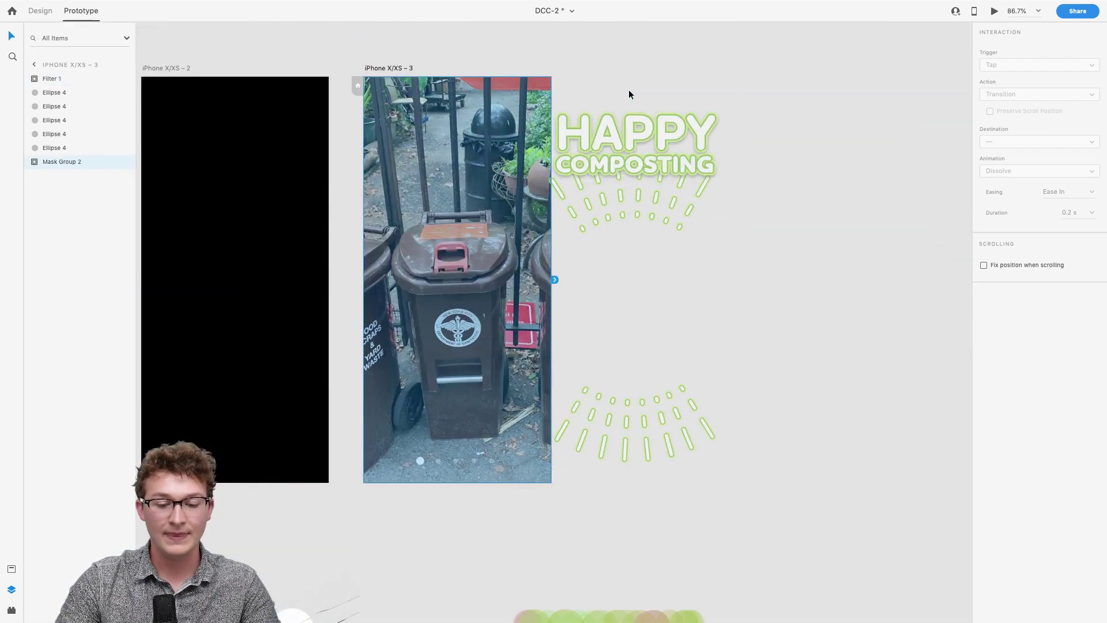
- Deselect everything on iPhone X/XS – 3, and reselect the offset filter by its overlapping dash
{"action": "left_click", "coordinate": [627, 87]}
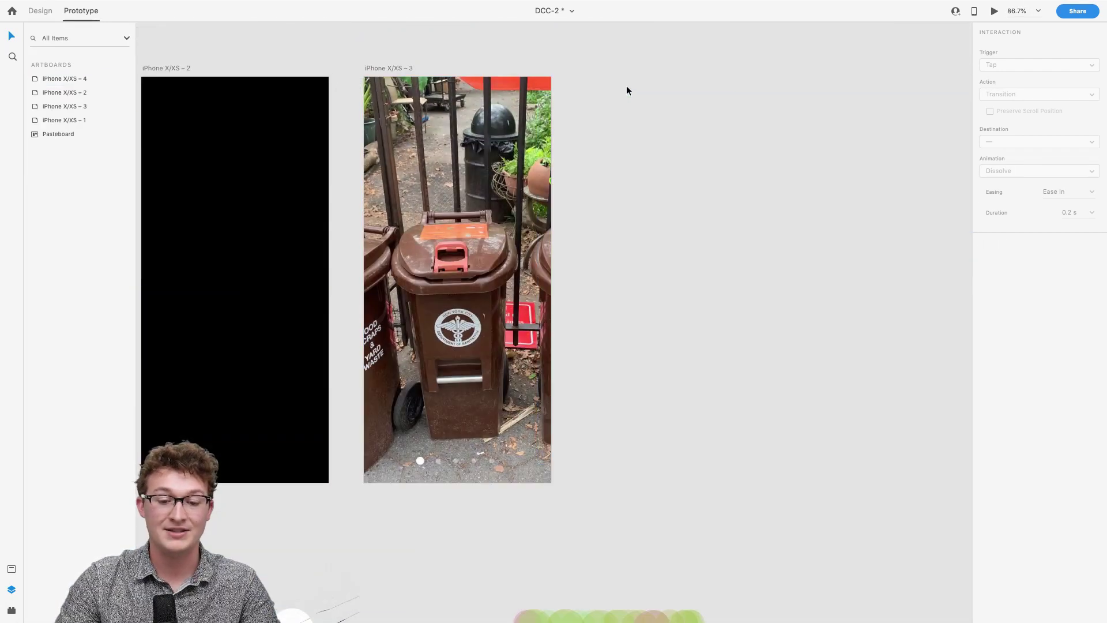
{"action": "scroll", "coordinate": [551, 182], "scroll_direction": "up", "scroll_amount": 5}
{"action": "left_click", "coordinate": [551, 181]}
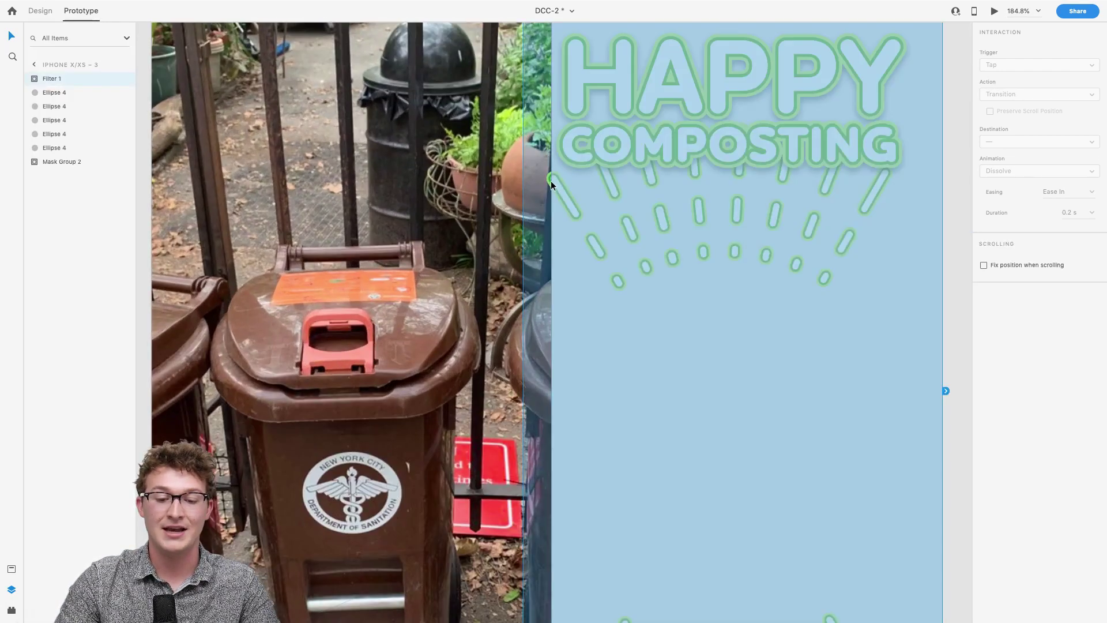
- Try moving the filter completely off iPhone X/XS – 3 onto the pasteboard, and undo that move
{"action": "scroll", "coordinate": [552, 181], "scroll_direction": "down", "scroll_amount": 6}
{"action": "left_click_drag", "start_coordinate": [607, 144], "coordinate": [683, 144]}
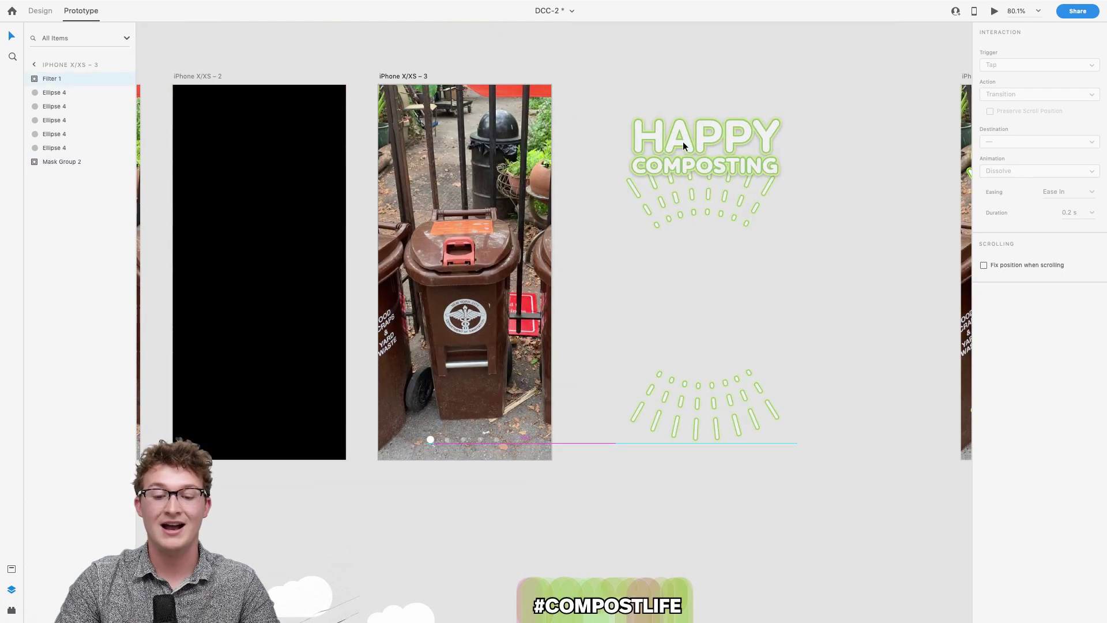
{"action": "left_click", "coordinate": [604, 127]}
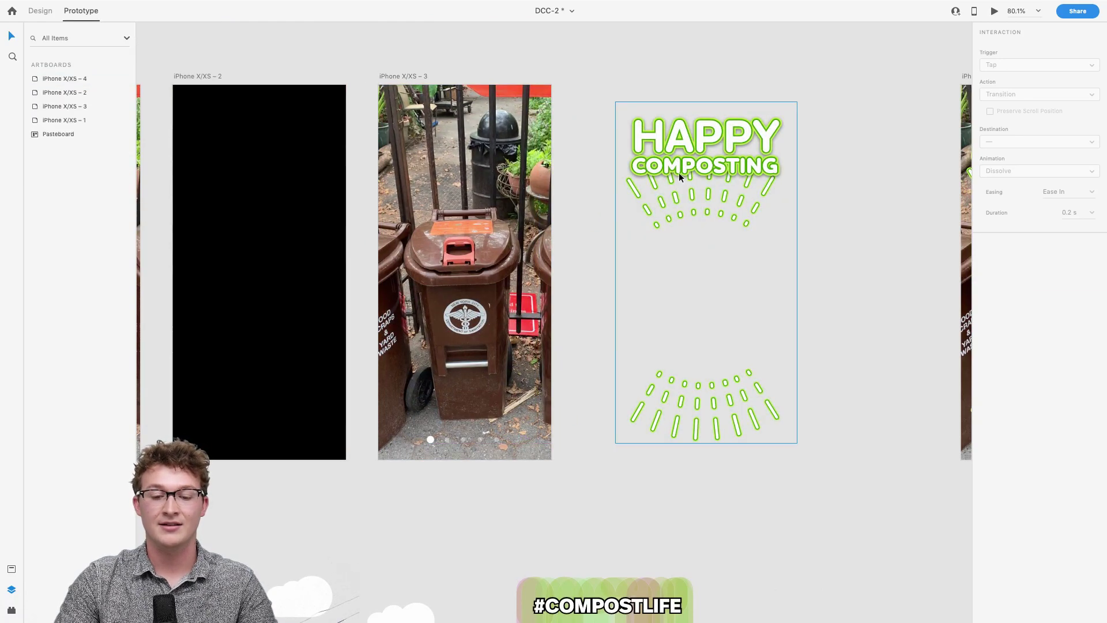
{"action": "key", "text": "super+z"}
- Check the restored filter position at the edge of iPhone X/XS – 3 and select the filter again
{"action": "scroll", "coordinate": [611, 195], "scroll_direction": "up", "scroll_amount": 3}
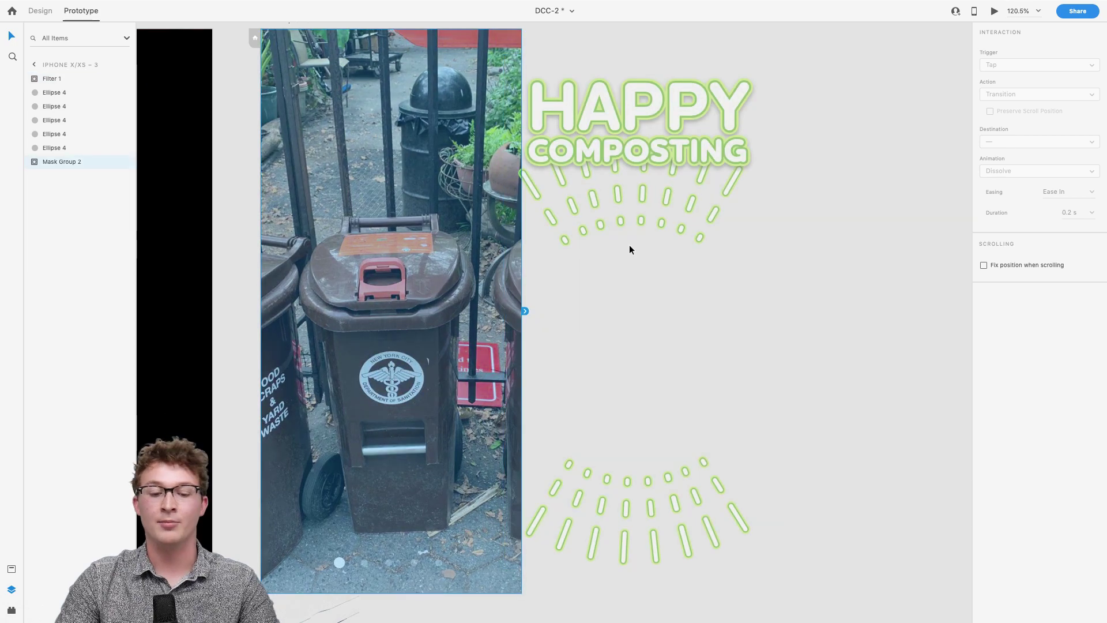
{"action": "scroll", "coordinate": [629, 245], "scroll_direction": "down", "scroll_amount": 3}
{"action": "scroll", "coordinate": [629, 245], "scroll_direction": "up", "scroll_amount": 3}
{"action": "scroll", "coordinate": [629, 250], "scroll_direction": "down", "scroll_amount": 5}
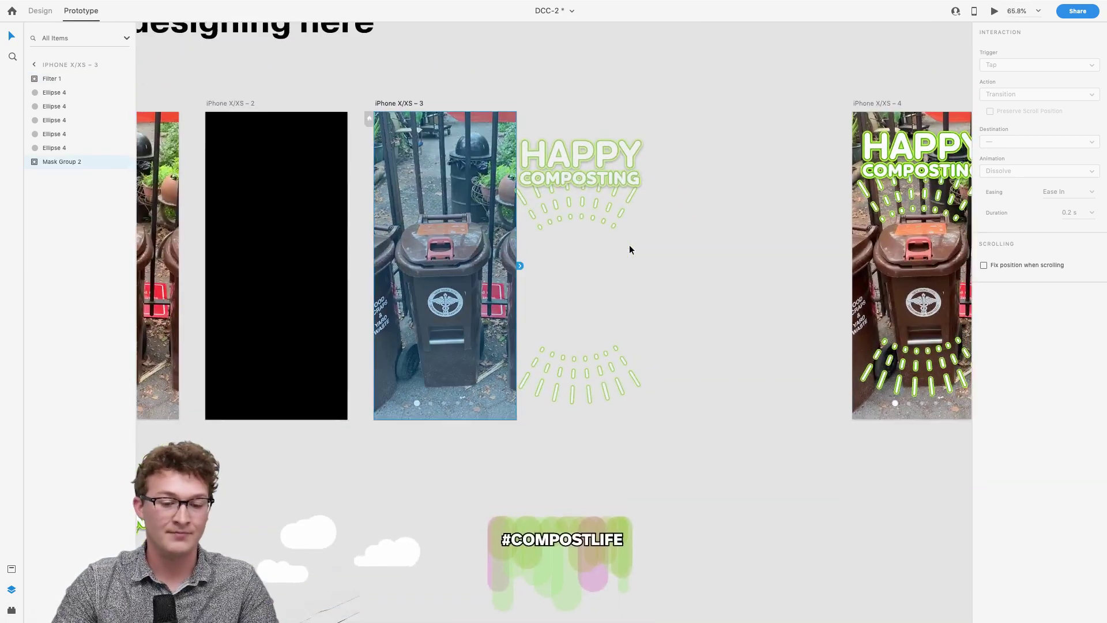
{"action": "left_click", "coordinate": [507, 196]}
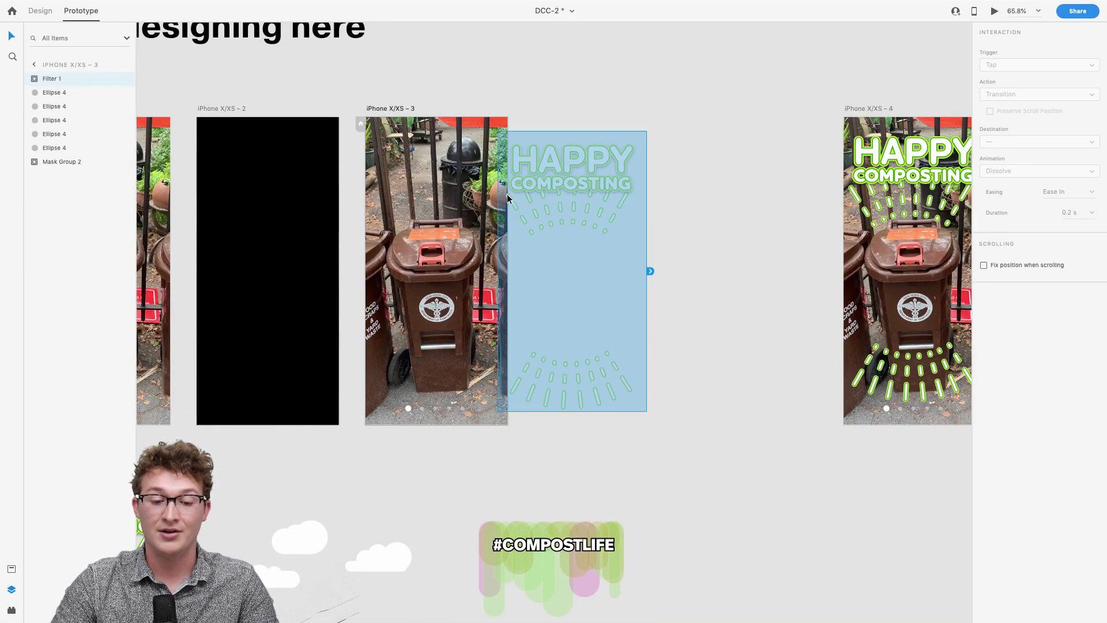
- Compare the offset filter on iPhone X/XS – 3 with the centred one on iPhone X/XS – 4, and select the latter artboard's photo
{"action": "scroll", "coordinate": [507, 194], "scroll_direction": "up", "scroll_amount": 3}
{"action": "scroll", "coordinate": [507, 193], "scroll_direction": "down", "scroll_amount": 2}
{"action": "scroll", "coordinate": [507, 193], "scroll_direction": "right", "scroll_amount": 2}
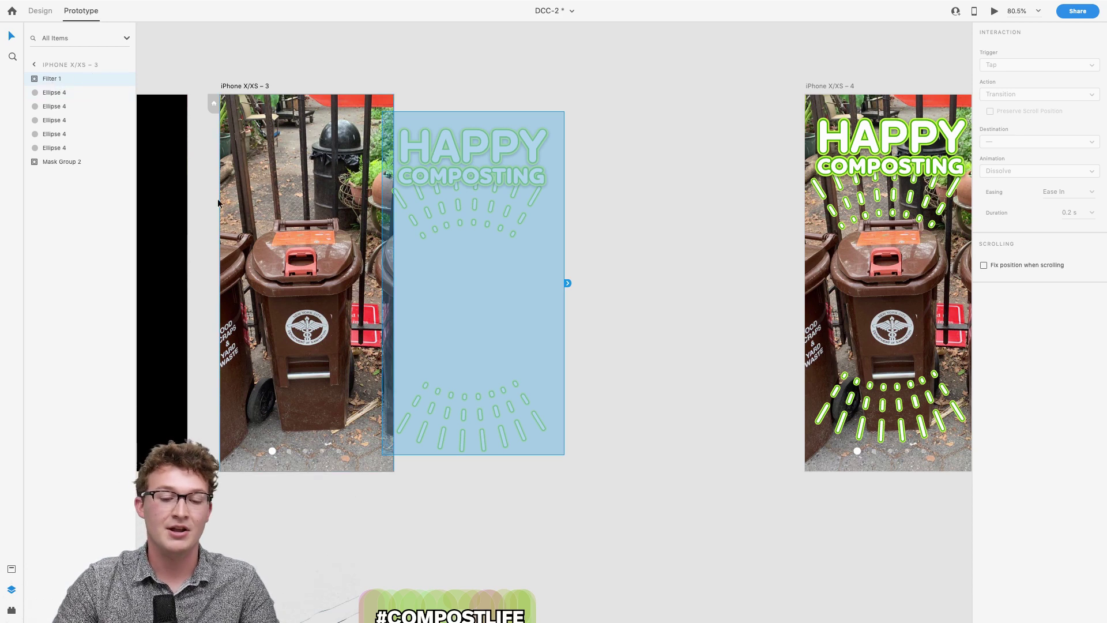
{"action": "scroll", "coordinate": [218, 202], "scroll_direction": "right", "scroll_amount": 2}
{"action": "scroll", "coordinate": [289, 196], "scroll_direction": "left", "scroll_amount": 3}
{"action": "scroll", "coordinate": [346, 193], "scroll_direction": "up", "scroll_amount": 2}
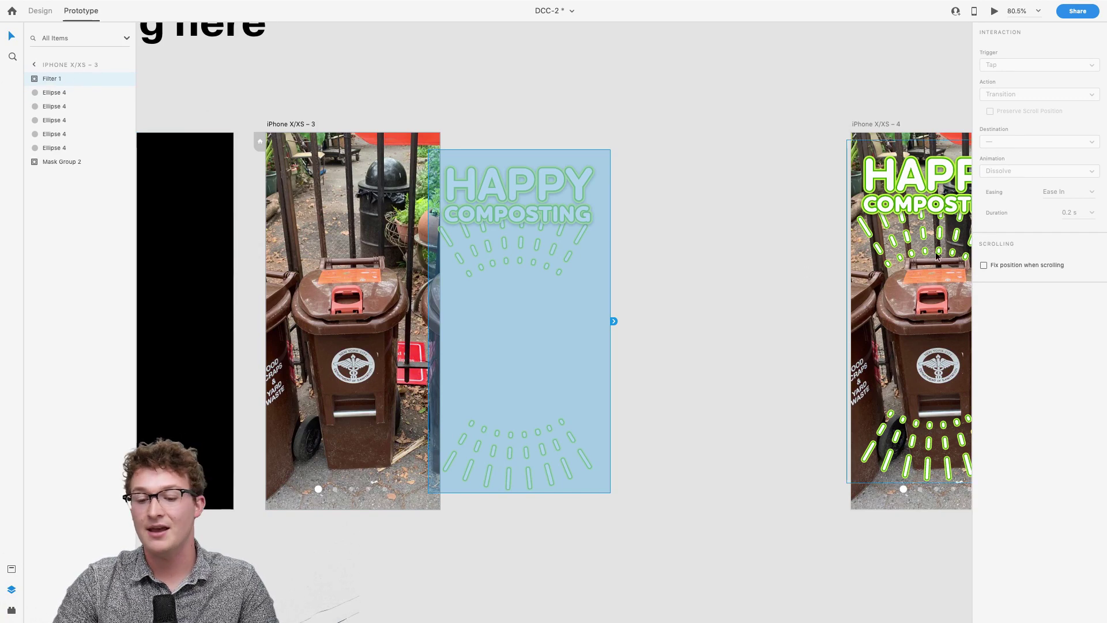
{"action": "left_click", "coordinate": [897, 242]}
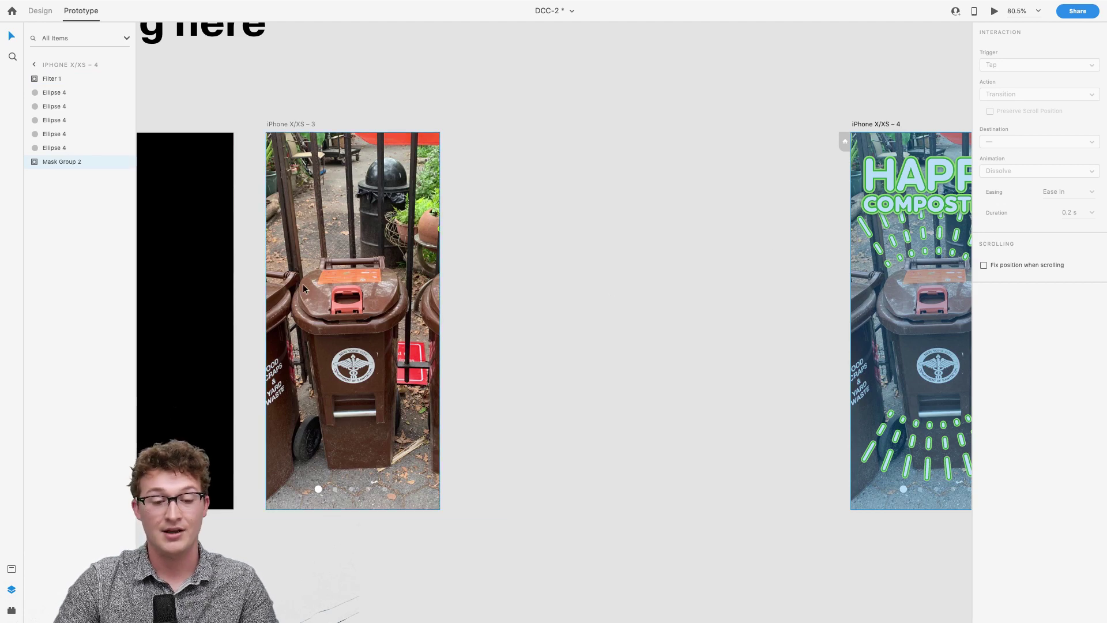
- Inspect the offset filter on iPhone X/XS – 3 by selecting it, deselecting it and selecting it again
{"action": "scroll", "coordinate": [303, 284], "scroll_direction": "up", "scroll_amount": 3}
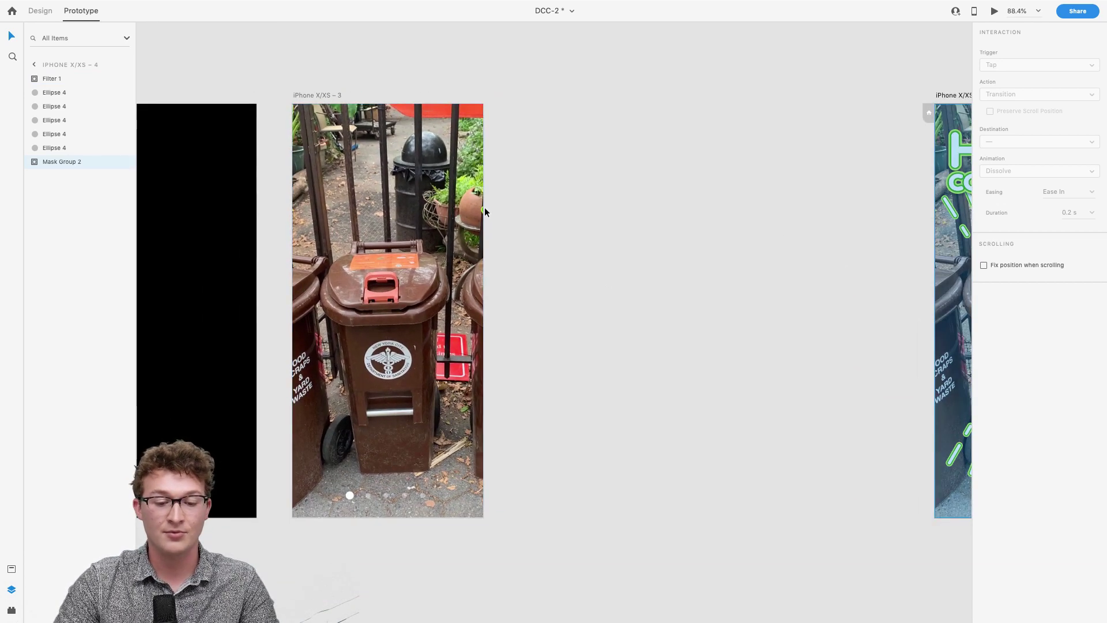
{"action": "left_click", "coordinate": [484, 209]}
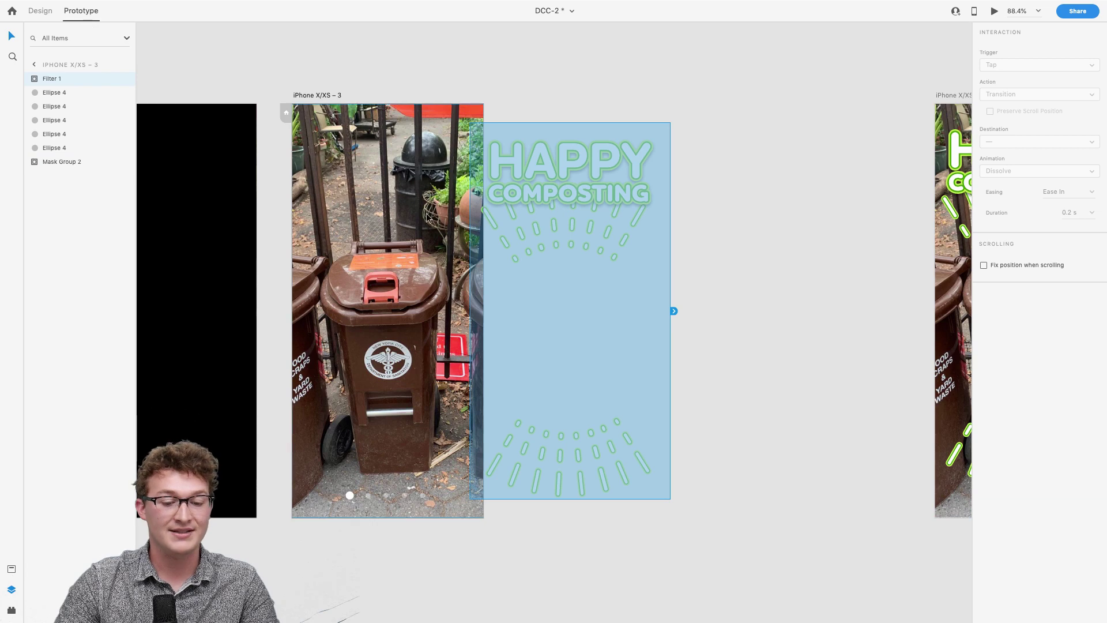
{"action": "left_click", "coordinate": [528, 97]}
{"action": "scroll", "coordinate": [528, 97], "scroll_direction": "down", "scroll_amount": 3}
{"action": "scroll", "coordinate": [394, 159], "scroll_direction": "up", "scroll_amount": 3}
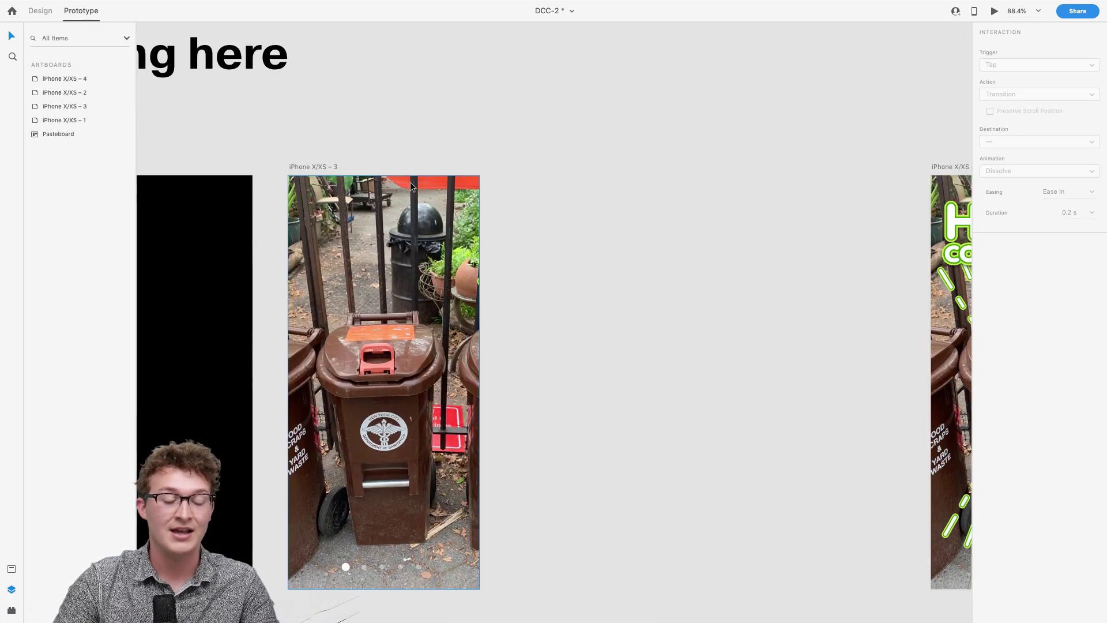
{"action": "left_click", "coordinate": [498, 232]}
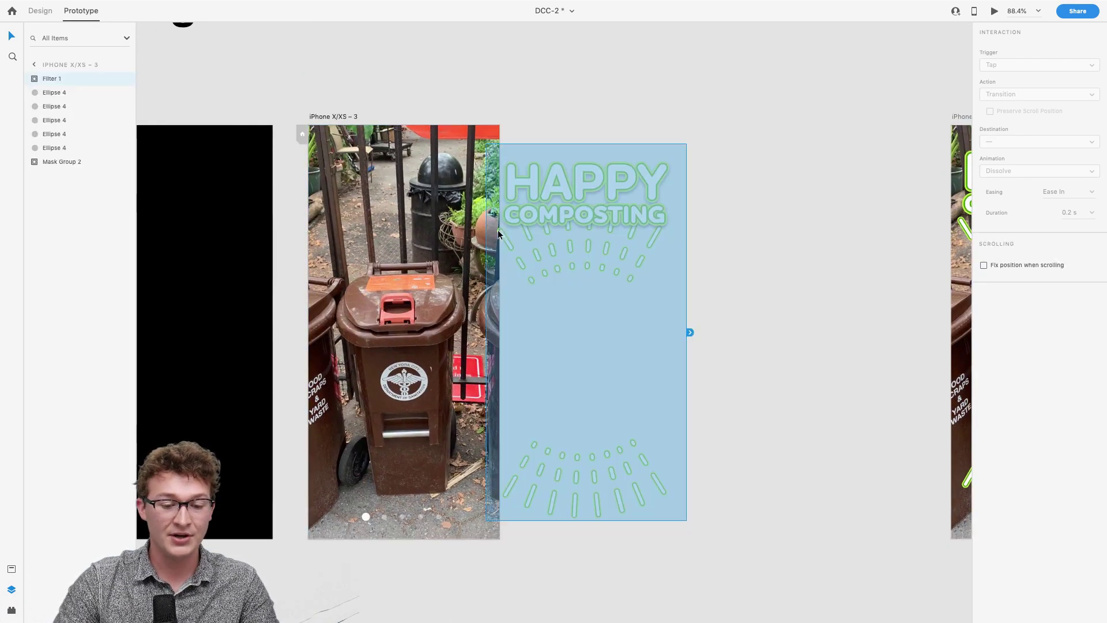
- Link the masked photo on iPhone X/XS – 3 to the iPhone X/XS – 4 artboard
{"action": "left_click", "coordinate": [429, 261]}
{"action": "scroll", "coordinate": [430, 260], "scroll_direction": "down", "scroll_amount": 3}
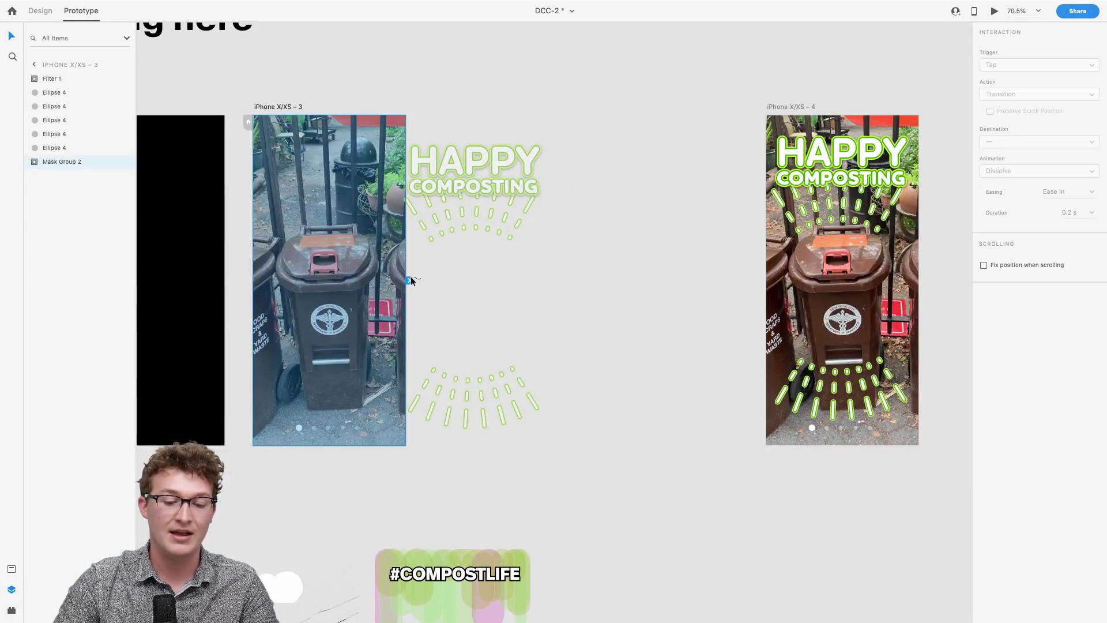
{"action": "left_click_drag", "start_coordinate": [411, 280], "coordinate": [830, 219]}
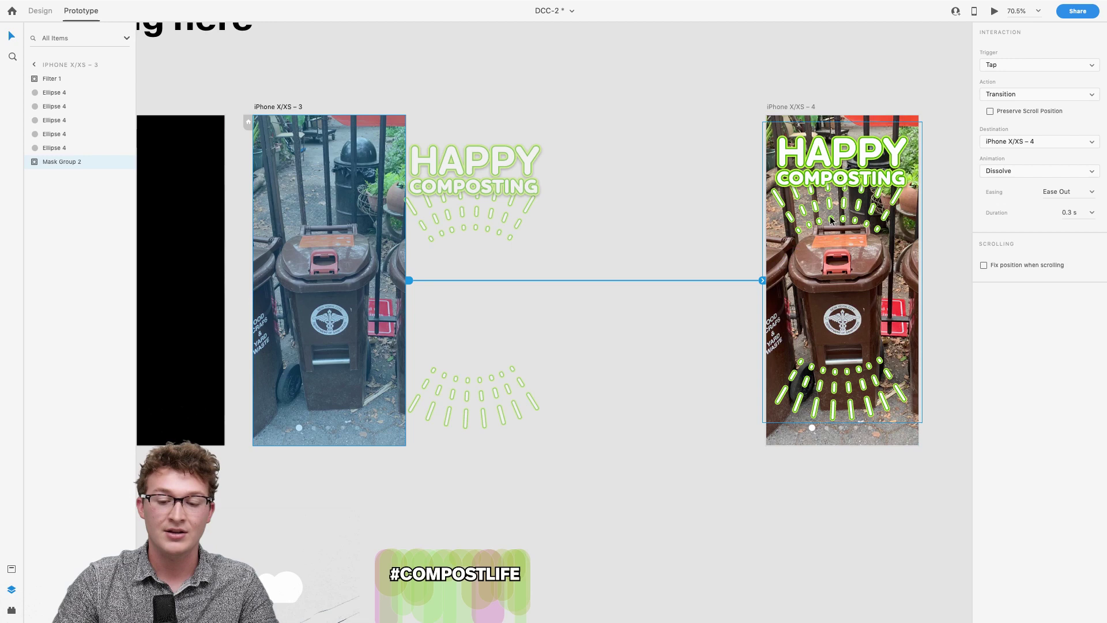
{"action": "scroll", "coordinate": [722, 250], "scroll_direction": "right", "scroll_amount": 3}
{"action": "scroll", "coordinate": [722, 249], "scroll_direction": "up", "scroll_amount": 2}
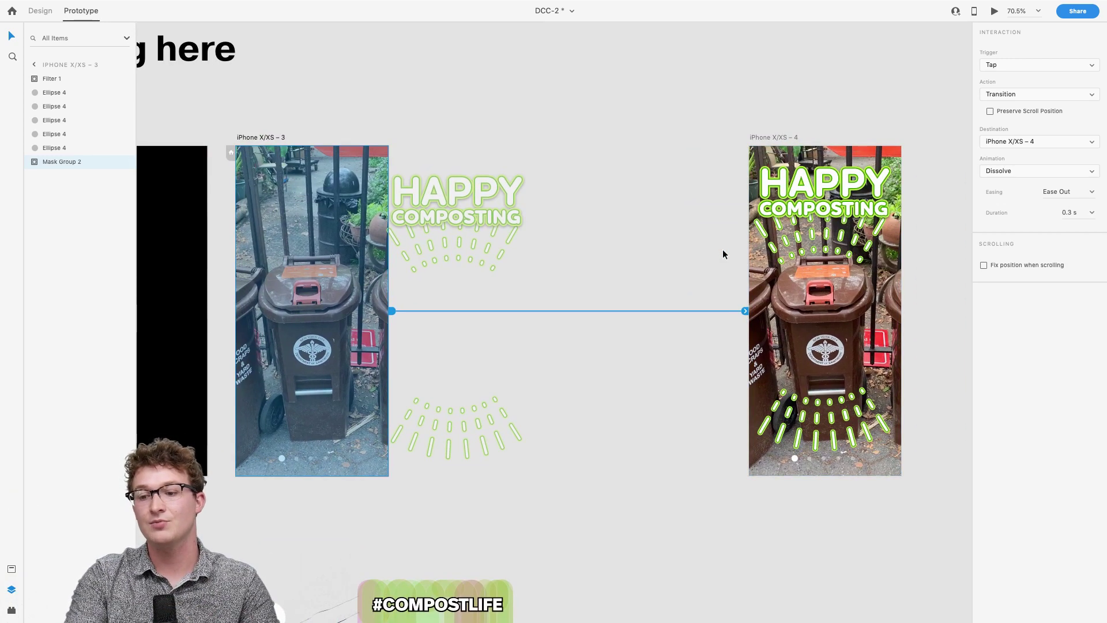
{"action": "scroll", "coordinate": [297, 423], "scroll_direction": "left", "scroll_amount": 1}
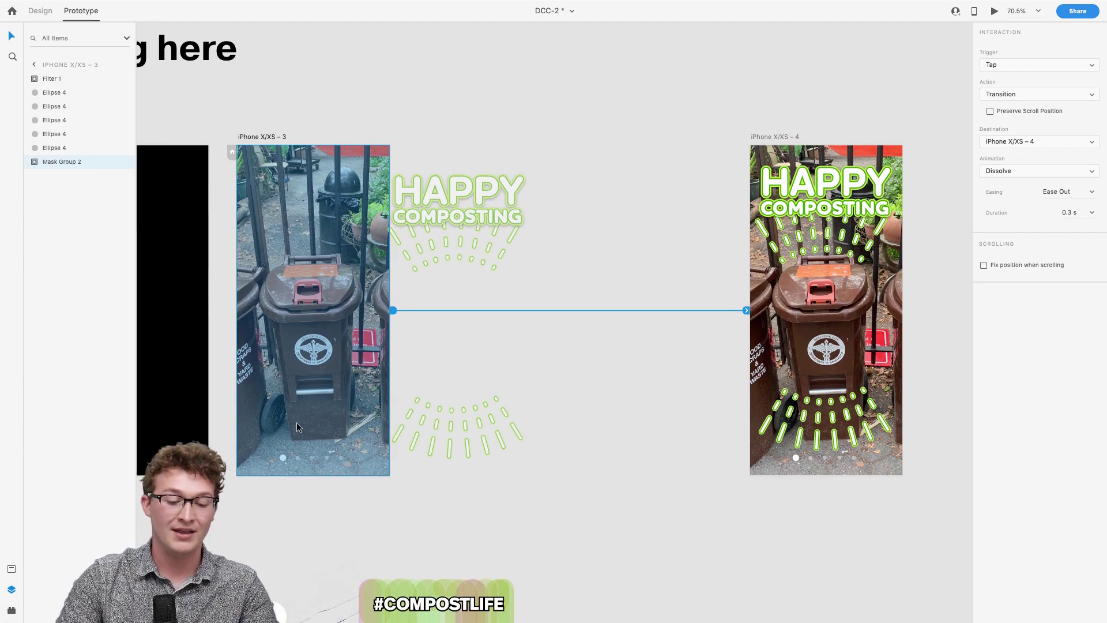
- Select the four small, semi-transparent page dots on iPhone X/XS – 3 for review, and deselect them
{"action": "scroll", "coordinate": [297, 422], "scroll_direction": "up", "scroll_amount": 5}
{"action": "left_click", "coordinate": [316, 427]}
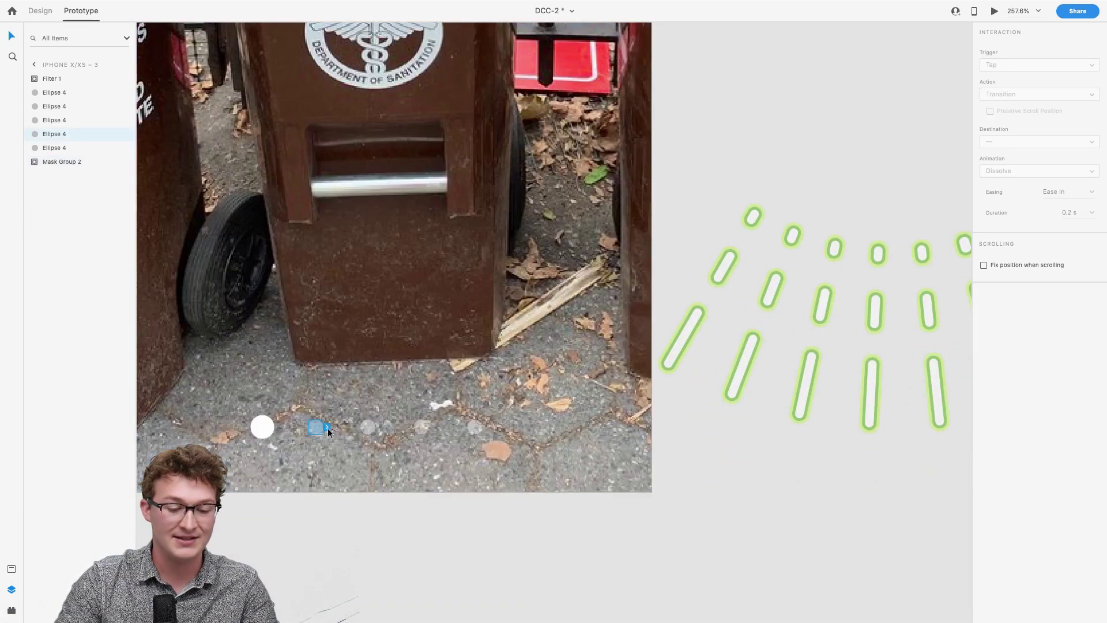
{"action": "left_click", "coordinate": [368, 428], "text": "shift"}
{"action": "left_click", "coordinate": [421, 428], "text": "shift"}
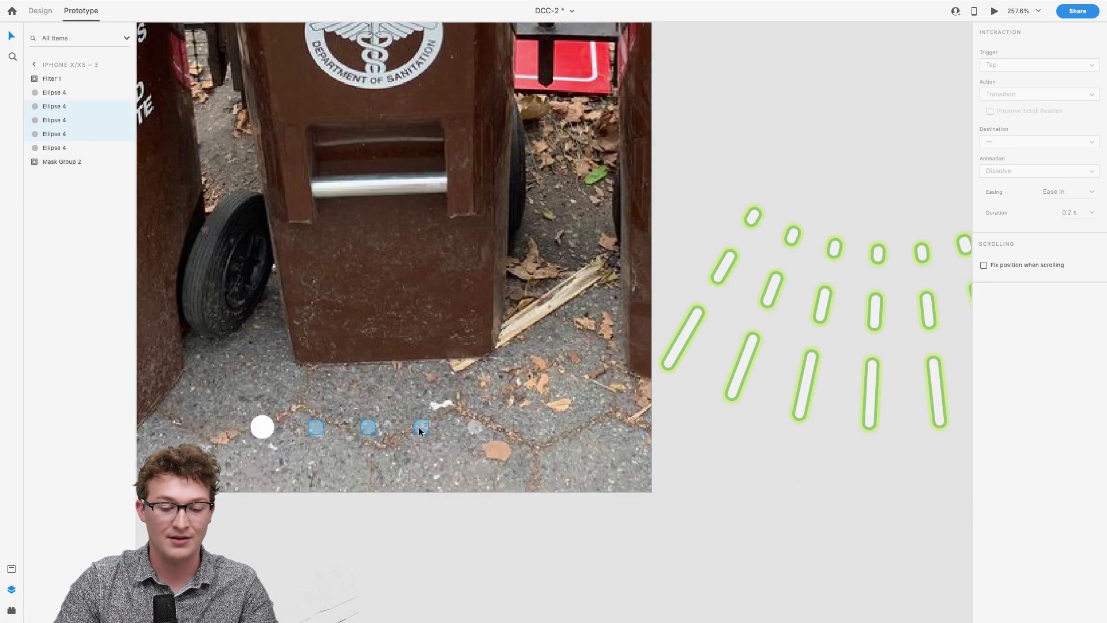
{"action": "left_click", "coordinate": [471, 426], "text": "shift"}
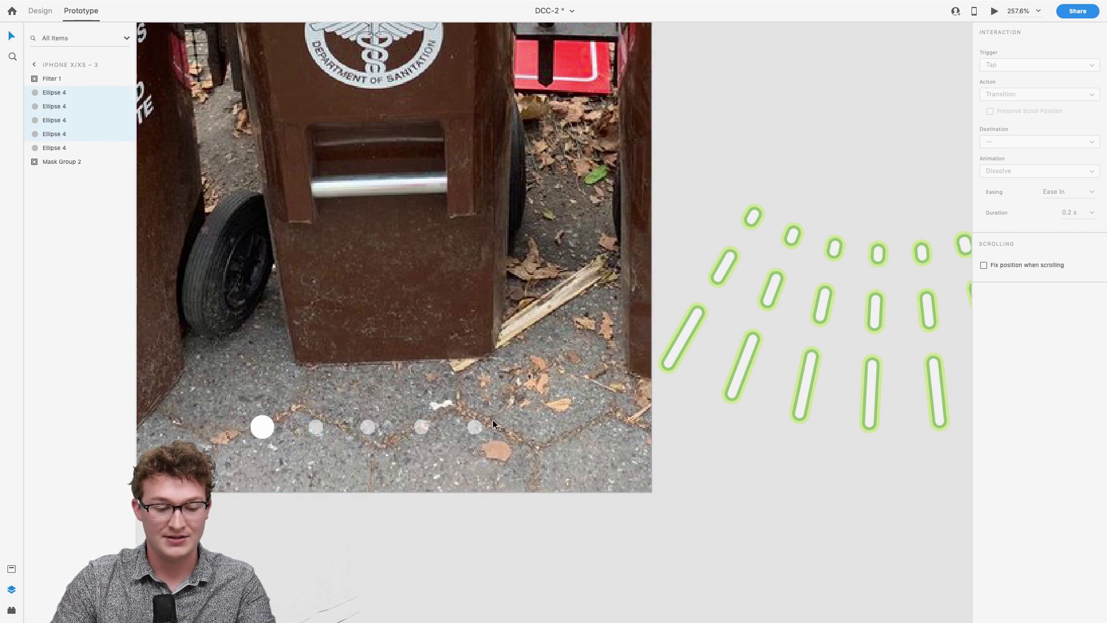
{"action": "scroll", "coordinate": [448, 457], "scroll_direction": "up", "scroll_amount": 2}
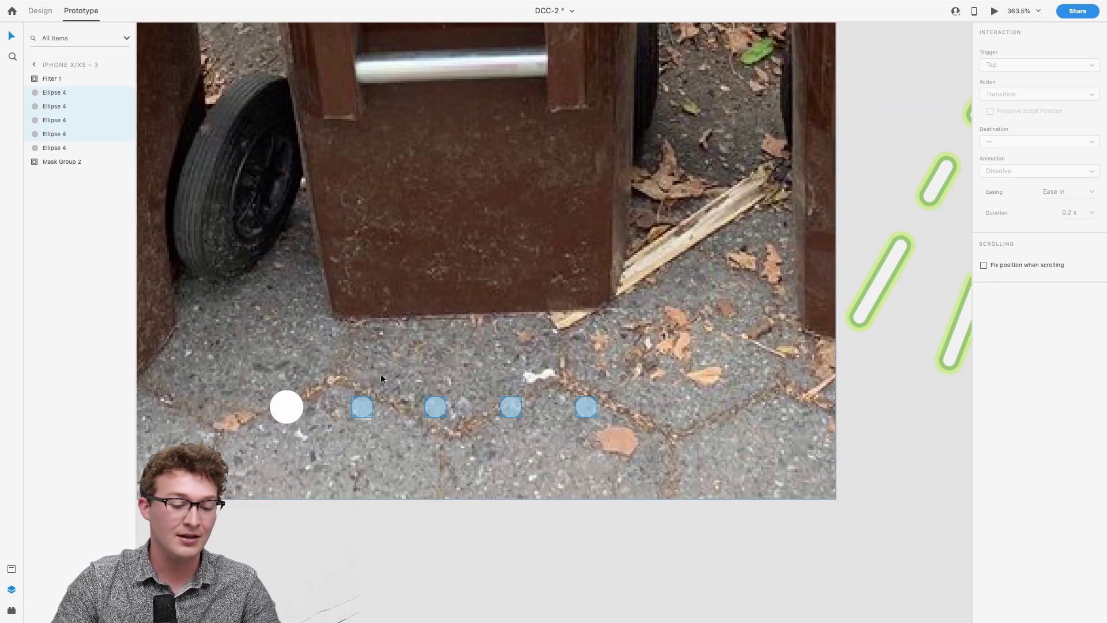
{"action": "left_click", "coordinate": [490, 502]}
{"action": "scroll", "coordinate": [490, 501], "scroll_direction": "down", "scroll_amount": 5}
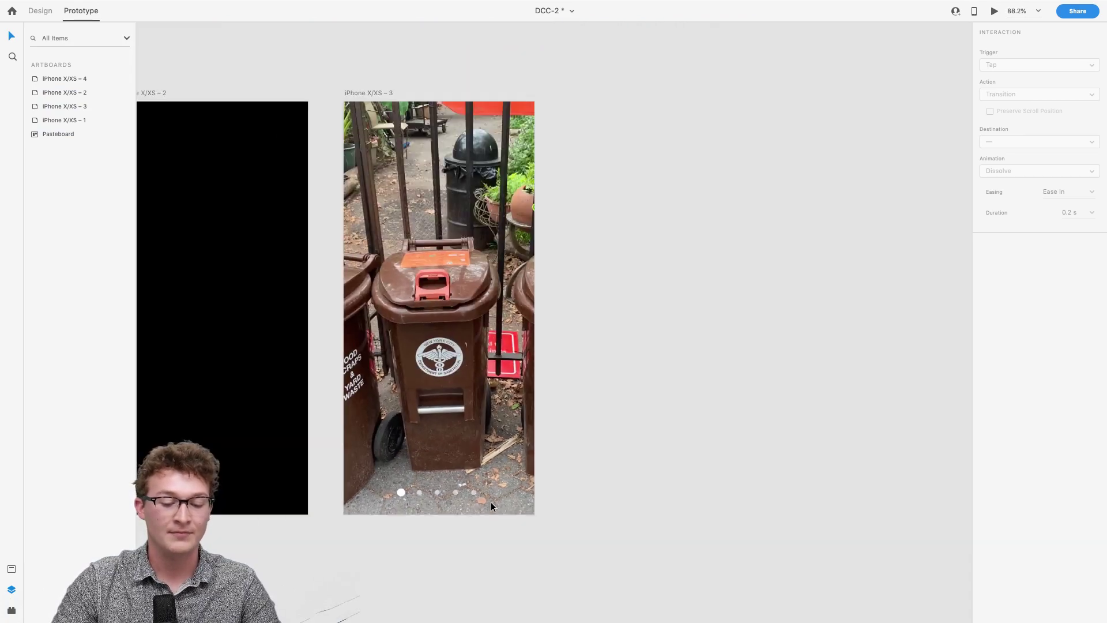
- Examine the page dots on iPhone X/XS – 4 by selecting the four small ones together
{"action": "scroll", "coordinate": [491, 502], "scroll_direction": "right", "scroll_amount": 2}
{"action": "scroll", "coordinate": [490, 501], "scroll_direction": "down", "scroll_amount": 2}
{"action": "scroll", "coordinate": [555, 492], "scroll_direction": "right", "scroll_amount": 3}
{"action": "scroll", "coordinate": [555, 493], "scroll_direction": "up", "scroll_amount": 5}
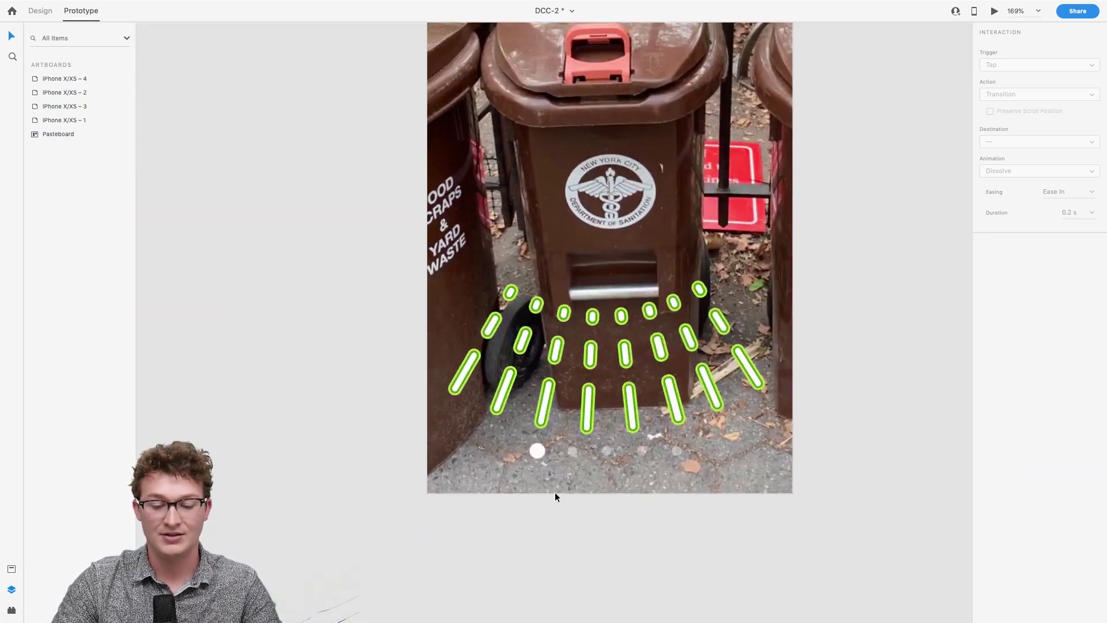
{"action": "scroll", "coordinate": [555, 492], "scroll_direction": "right", "scroll_amount": 2}
{"action": "left_click", "coordinate": [486, 458]}
{"action": "left_click", "coordinate": [521, 457], "text": "shift"}
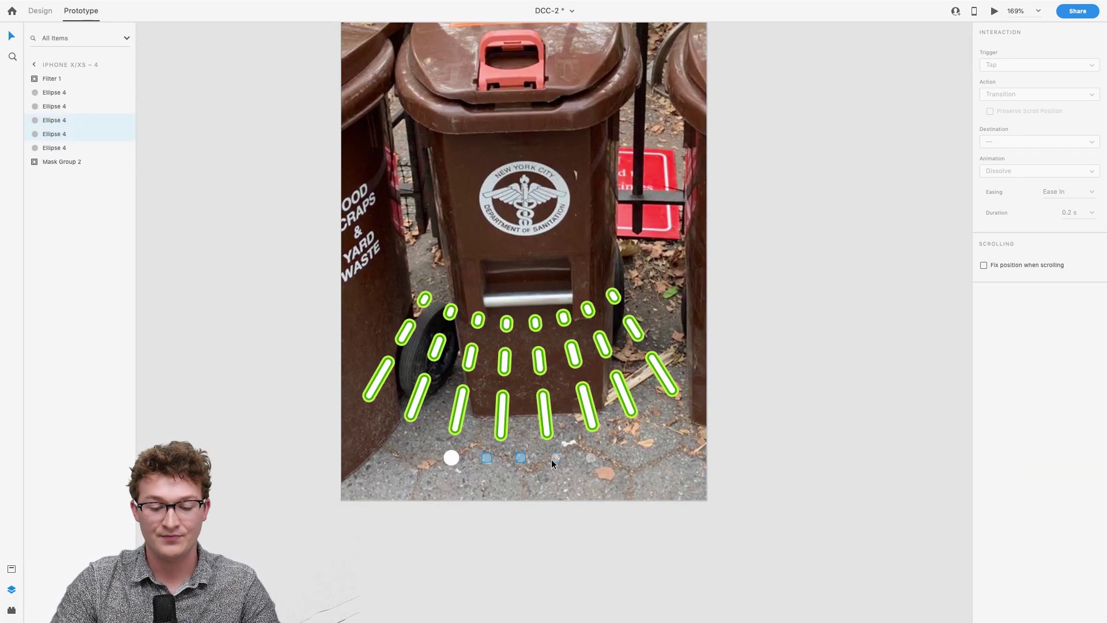
{"action": "left_click", "coordinate": [554, 458], "text": "shift"}
{"action": "left_click", "coordinate": [590, 457], "text": "shift"}
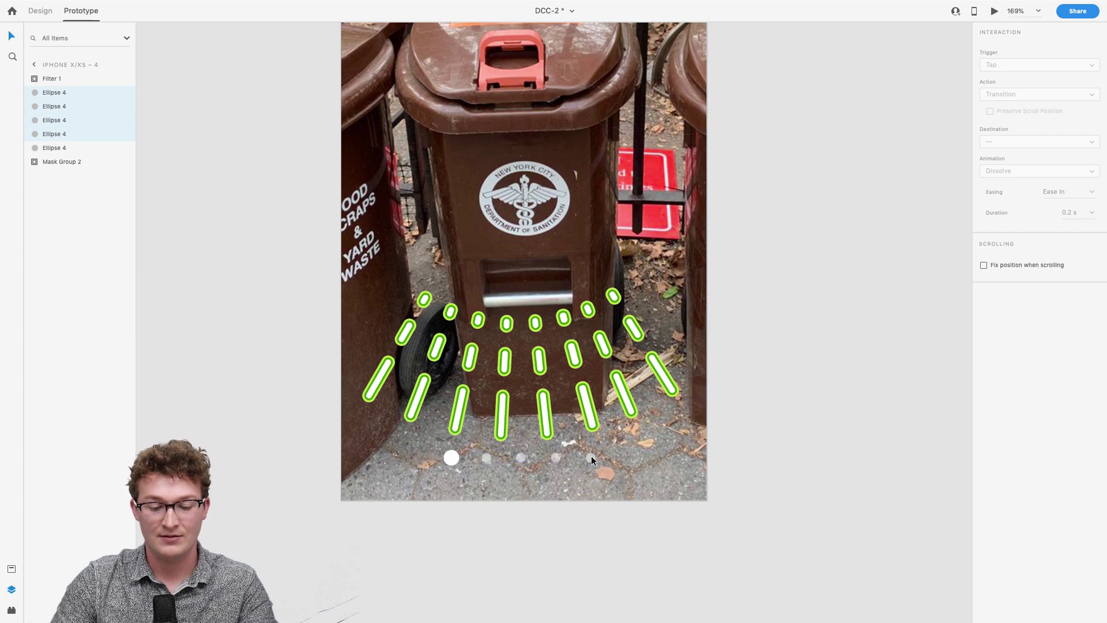
{"action": "scroll", "coordinate": [604, 462], "scroll_direction": "down", "scroll_amount": 5}
{"action": "scroll", "coordinate": [603, 462], "scroll_direction": "up", "scroll_amount": 4}
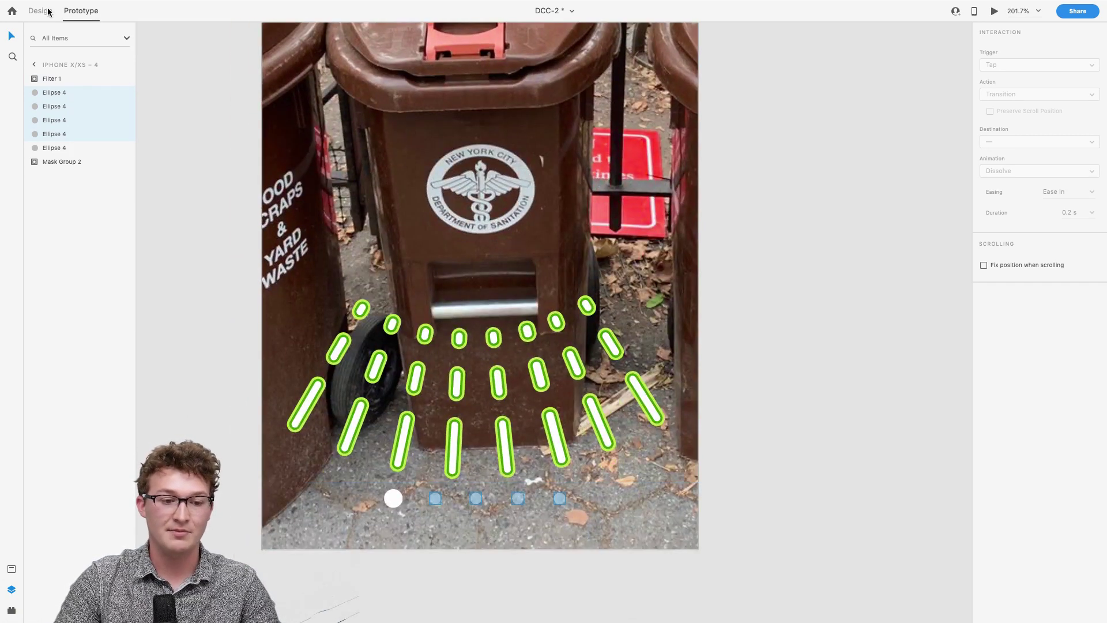
- Return to design mode and enlarge the second page dot on iPhone X/XS – 4 from its centre to 16 × 16
{"action": "left_click", "coordinate": [41, 10]}
{"action": "scroll", "coordinate": [554, 443], "scroll_direction": "up", "scroll_amount": 5}
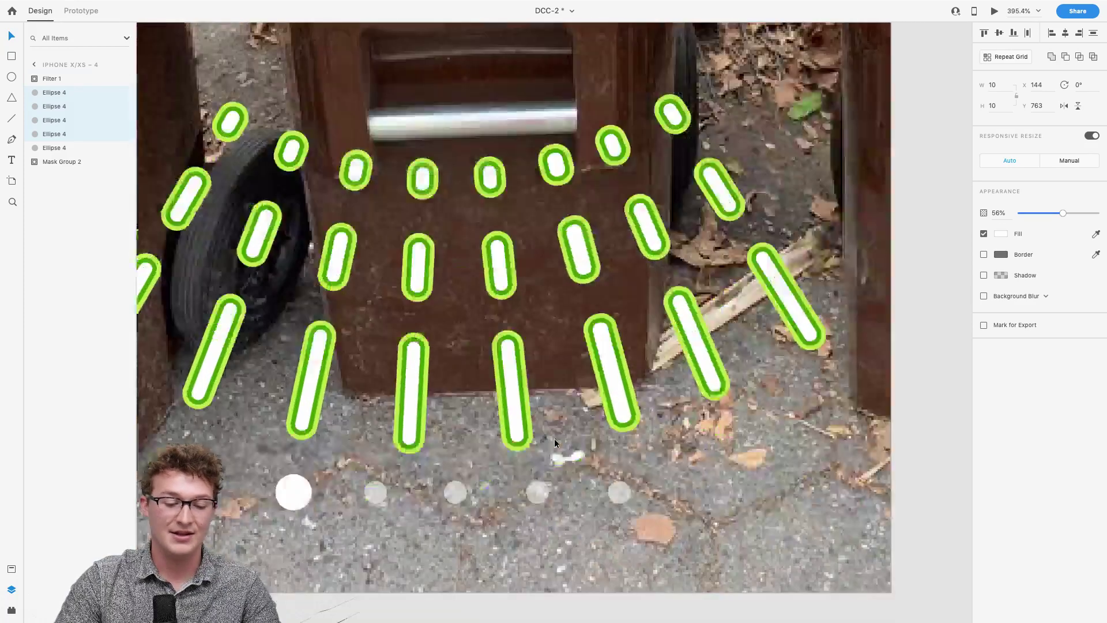
{"action": "scroll", "coordinate": [555, 443], "scroll_direction": "down", "scroll_amount": 1}
{"action": "scroll", "coordinate": [555, 443], "scroll_direction": "left", "scroll_amount": 1}
{"action": "left_click", "coordinate": [419, 443]}
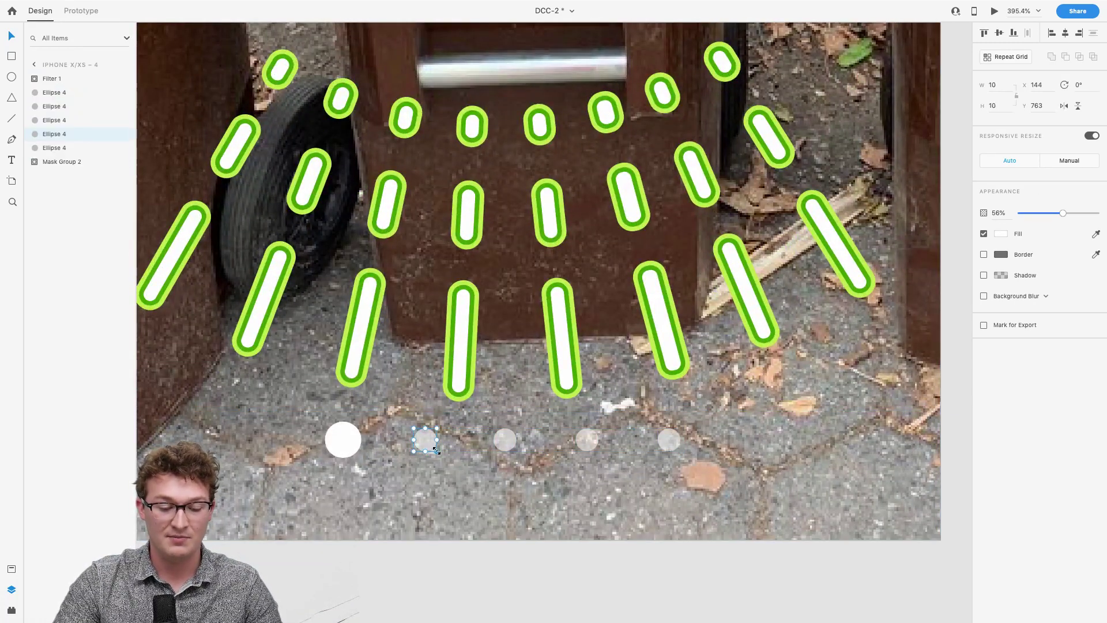
{"action": "left_click_drag", "start_coordinate": [438, 451], "coordinate": [449, 460]}
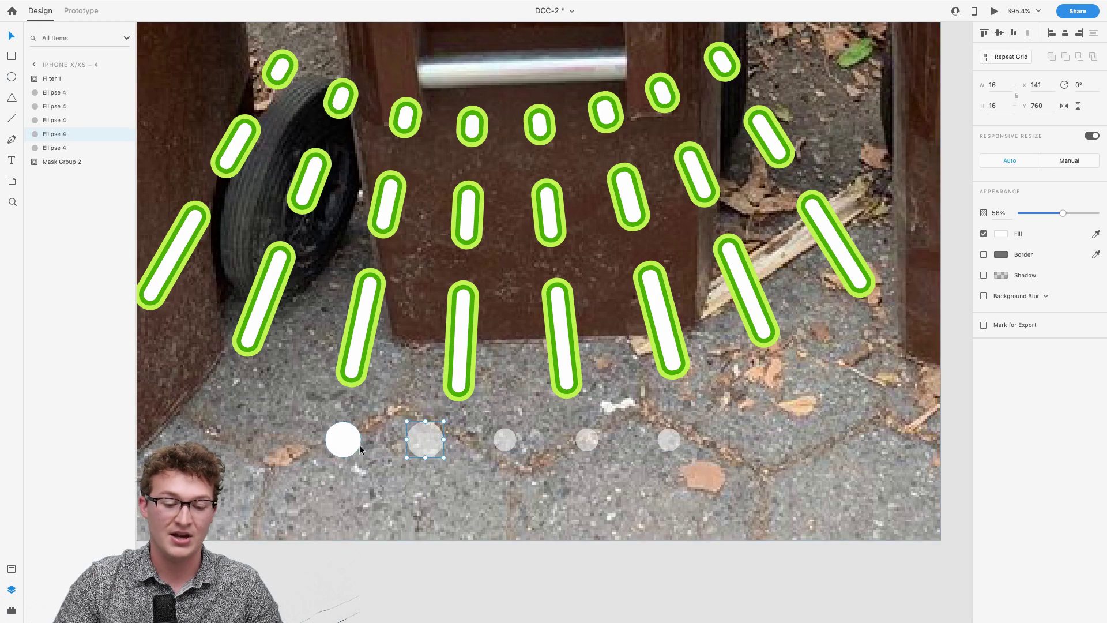
- Shrink the first page dot on iPhone X/XS – 4 to 10 × 10 about its centre and set its opacity to 56%
{"action": "left_click", "coordinate": [359, 445]}
{"action": "left_click_drag", "start_coordinate": [361, 458], "coordinate": [358, 451]}
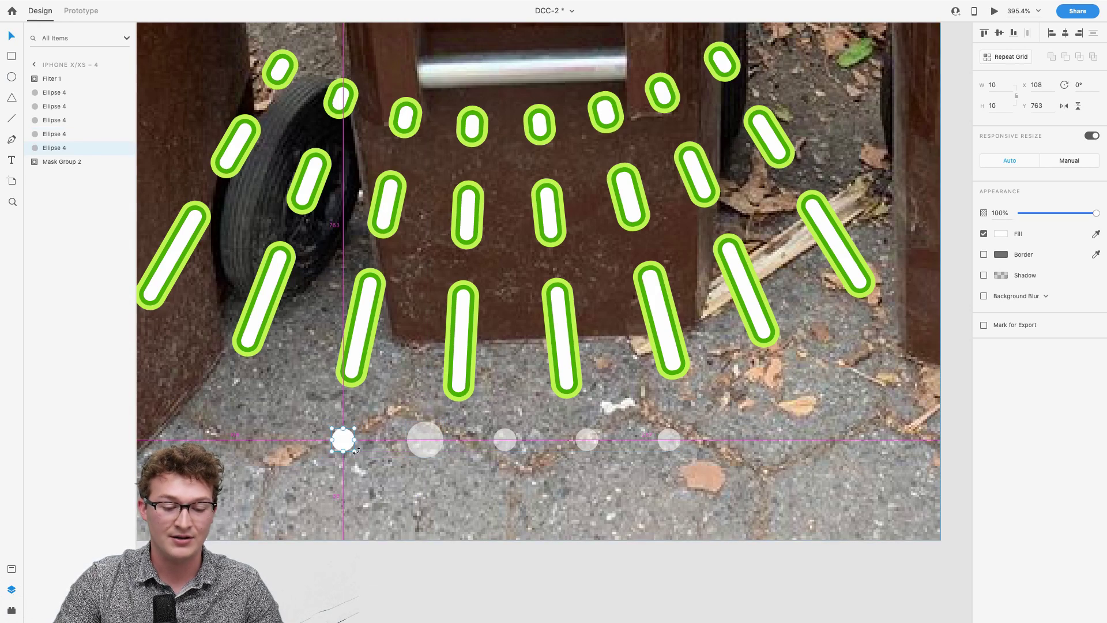
{"action": "key", "text": "5"}
{"action": "key", "text": "6"}
- Set the opacity of the enlarged second page dot on iPhone X/XS – 4 to 100%
{"action": "left_click", "coordinate": [424, 444]}
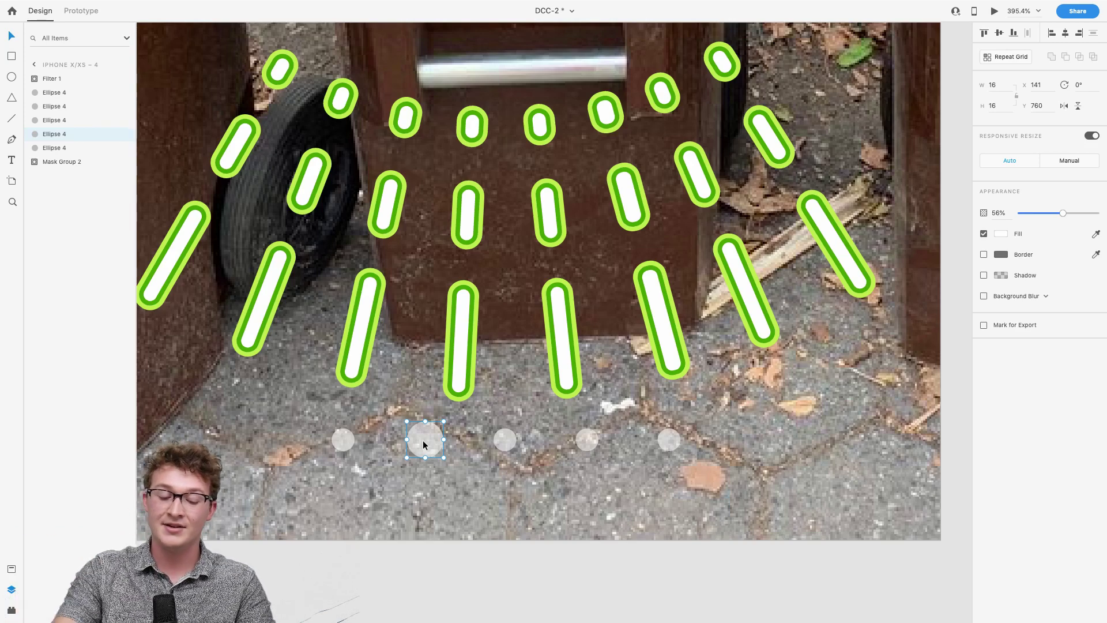
{"action": "key", "text": "0"}
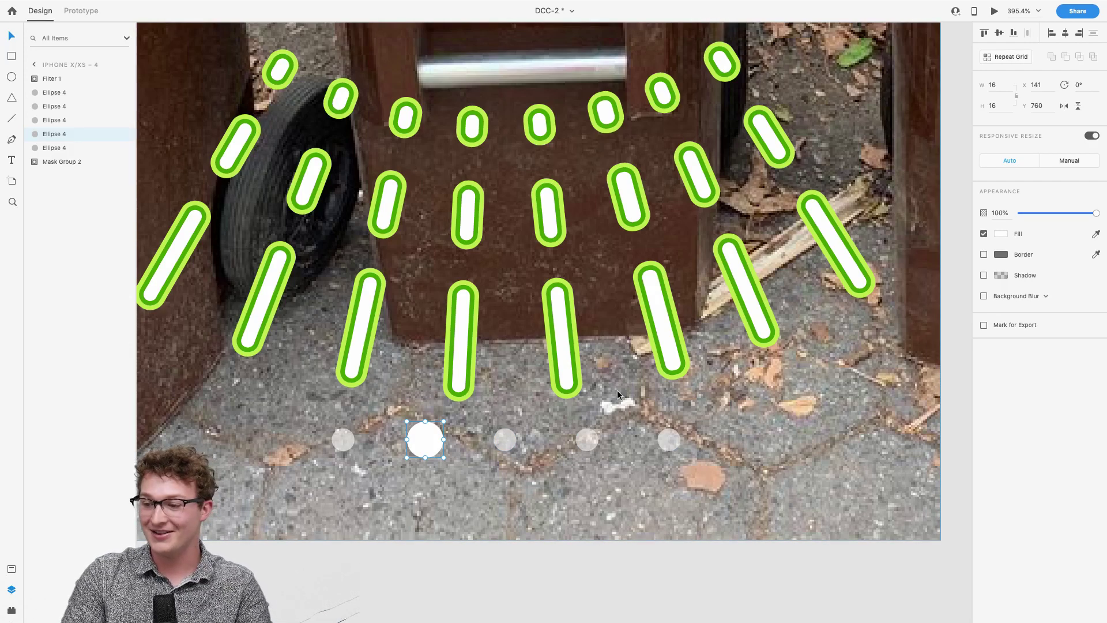
{"action": "scroll", "coordinate": [617, 393], "scroll_direction": "down", "scroll_amount": 2}
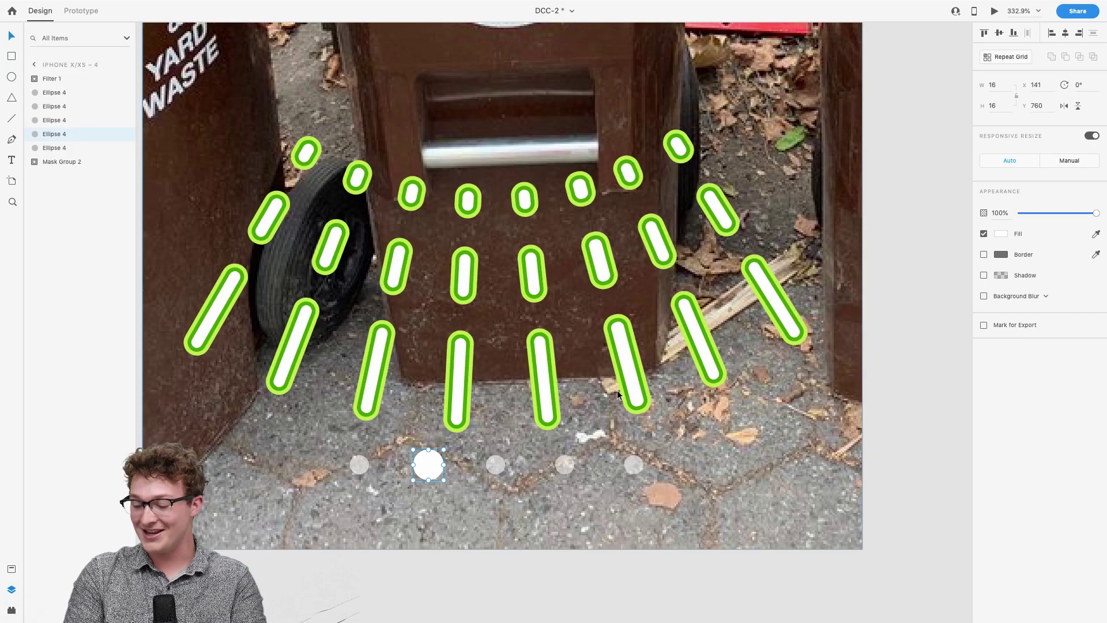
- Move the iPhone X/XS – 4 artboard close beside iPhone X/XS – 3, keeping their upper edges level
{"action": "scroll", "coordinate": [784, 338], "scroll_direction": "down", "scroll_amount": 10}
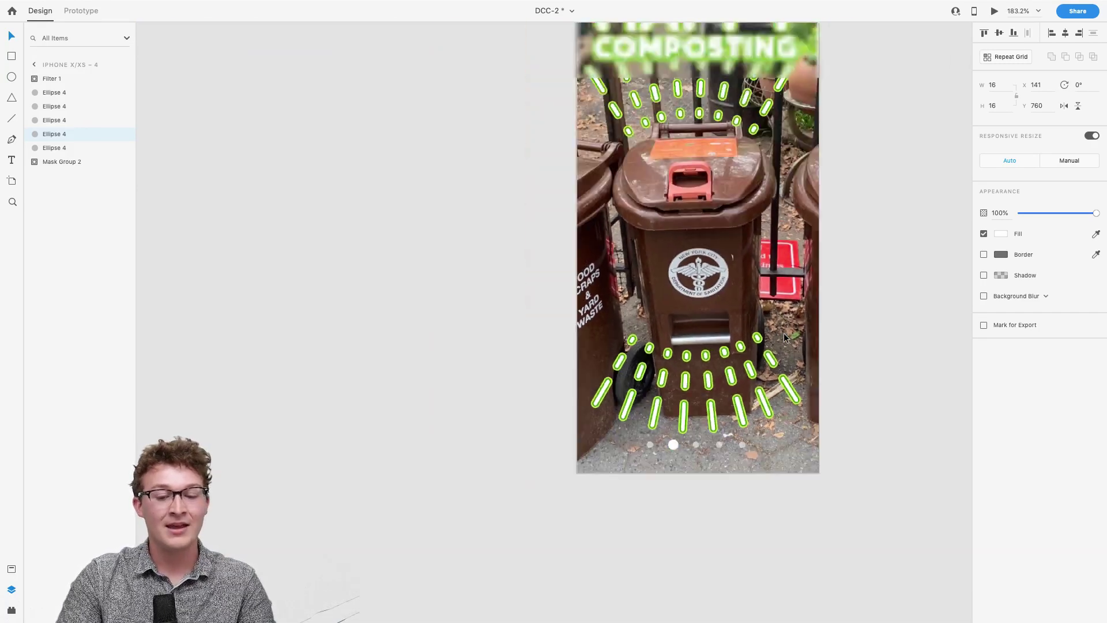
{"action": "scroll", "coordinate": [784, 338], "scroll_direction": "up", "scroll_amount": 3}
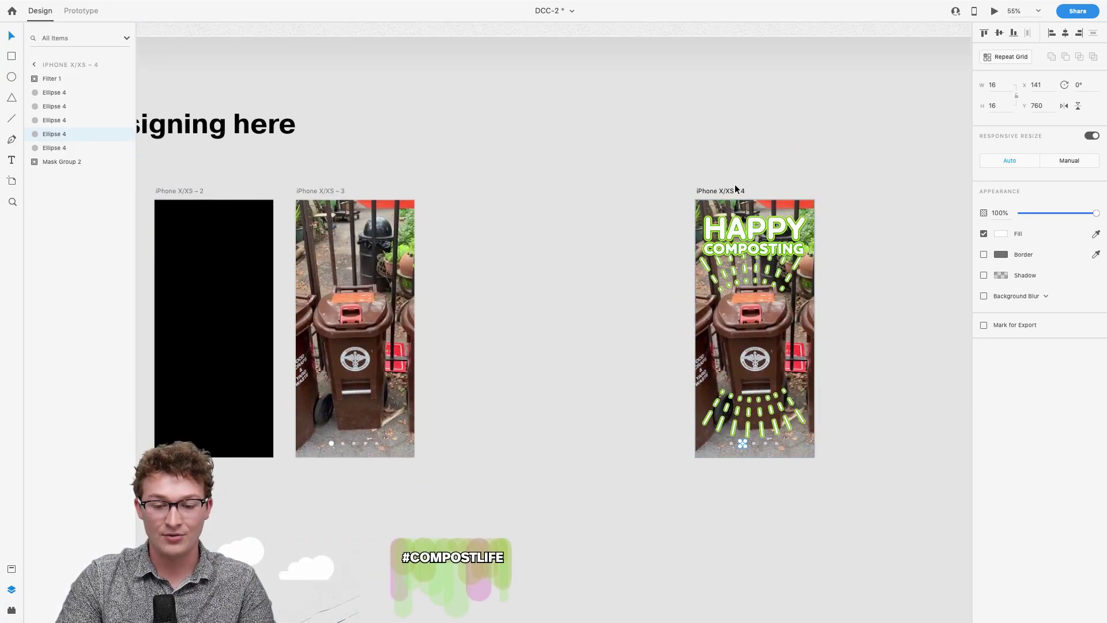
{"action": "left_click_drag", "start_coordinate": [736, 192], "coordinate": [485, 192]}
{"action": "scroll", "coordinate": [489, 273], "scroll_direction": "up", "scroll_amount": 3}
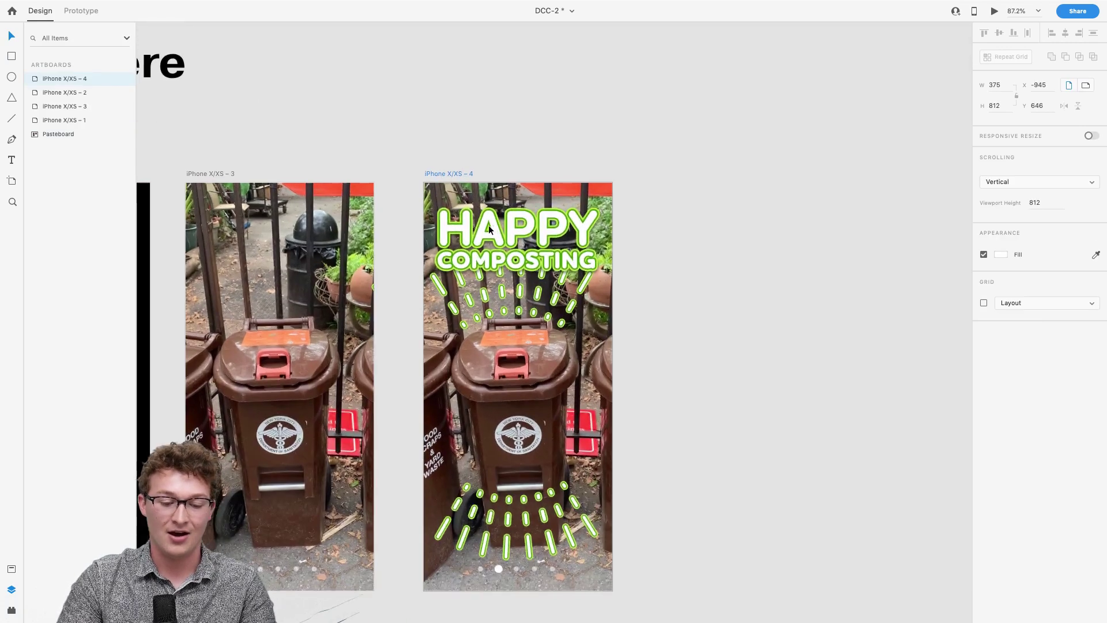
- Preview the prototype from iPhone X/XS – 3, trigger the tap transition to the filter screen, and close the preview
{"action": "left_click", "coordinate": [81, 10]}
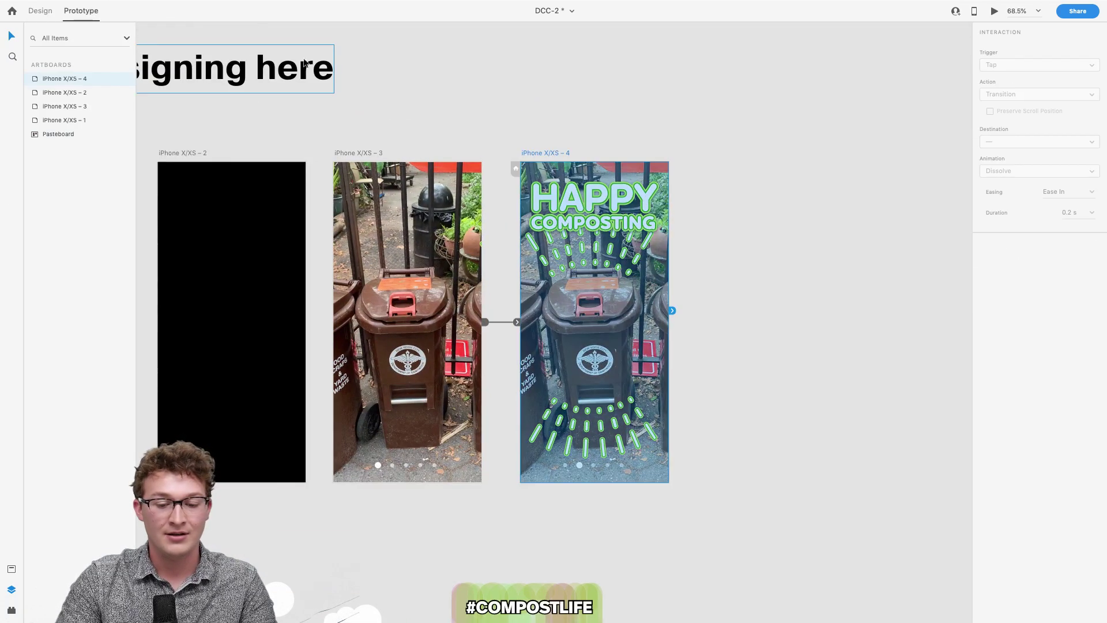
{"action": "left_click", "coordinate": [390, 241]}
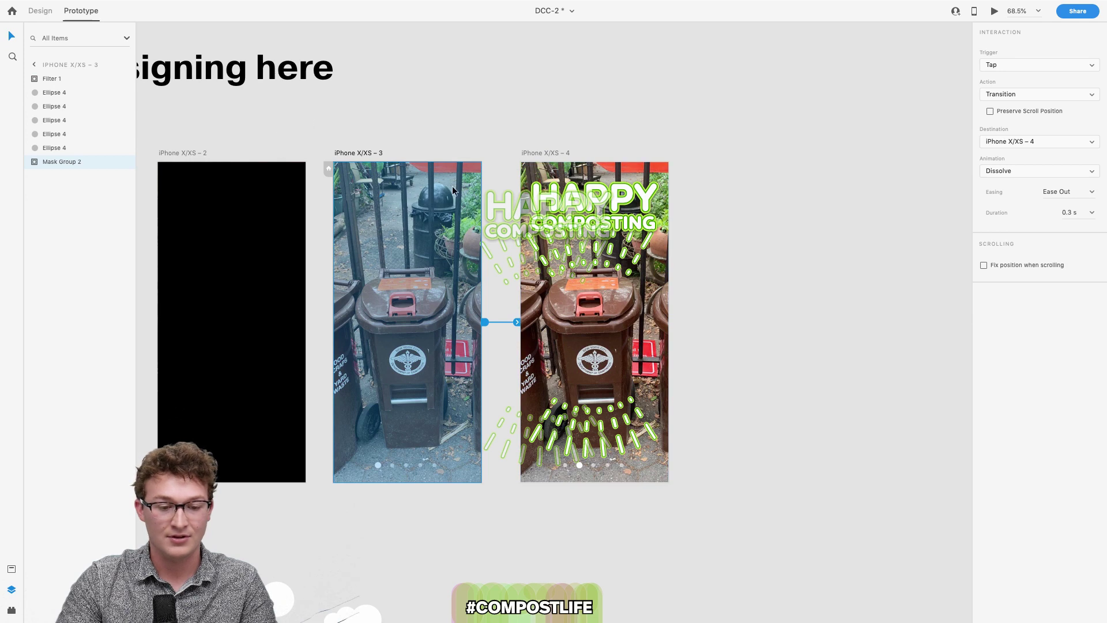
{"action": "left_click", "coordinate": [994, 11]}
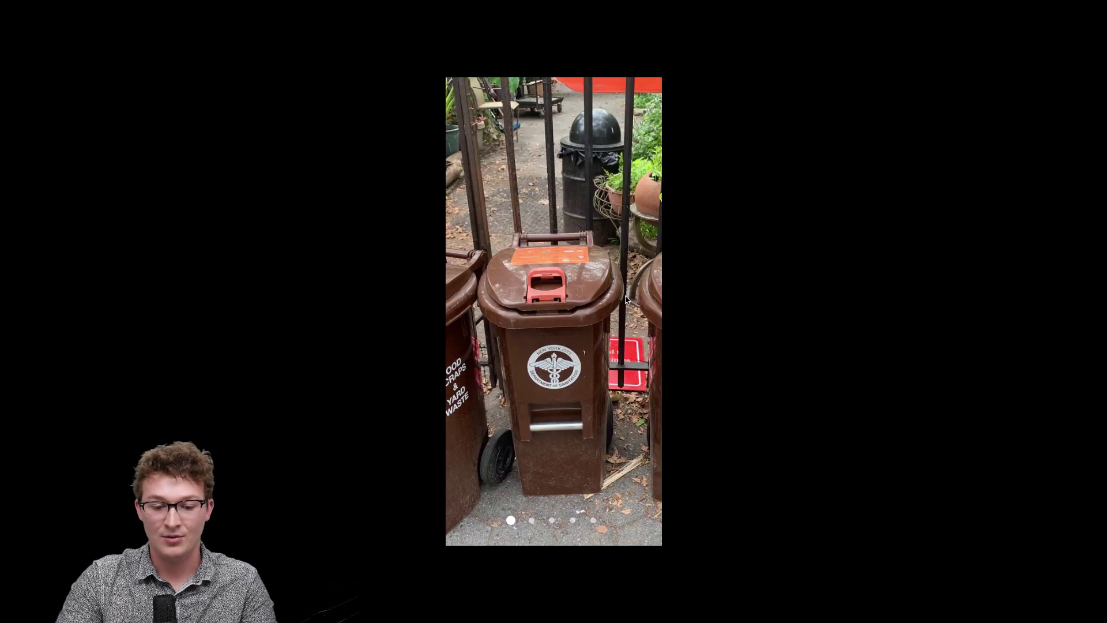
{"action": "left_click", "coordinate": [531, 306]}
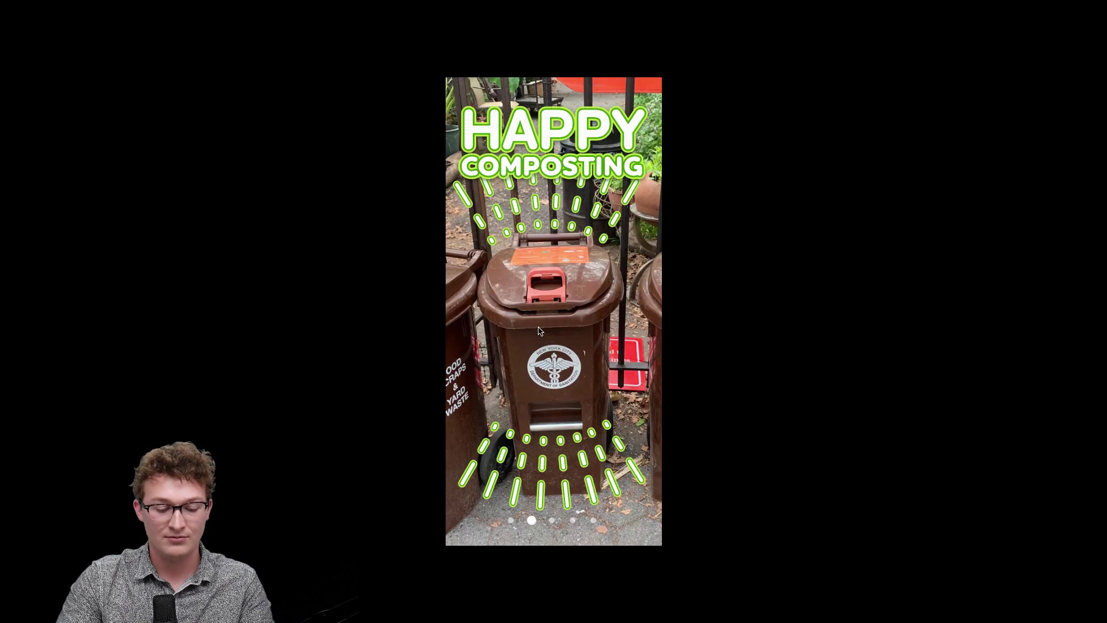
{"action": "key", "text": "Escape"}
{"action": "left_click", "coordinate": [597, 53]}
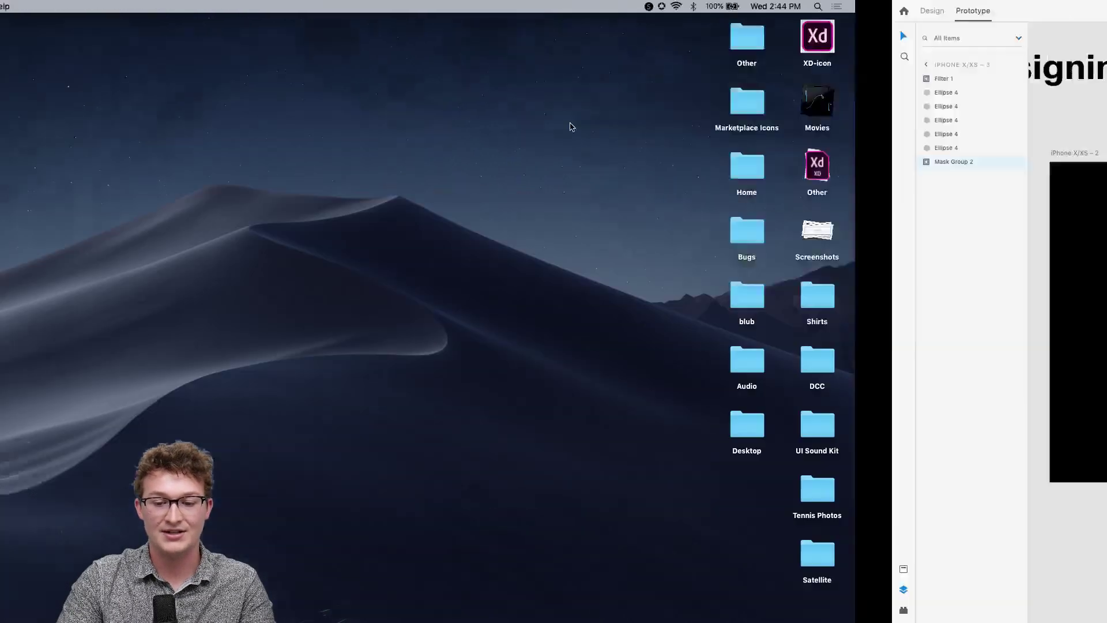
- Change the trigger of the link from the iPhone X/XS – 3 photo to Drag
{"action": "scroll", "coordinate": [514, 333], "scroll_direction": "up", "scroll_amount": 3}
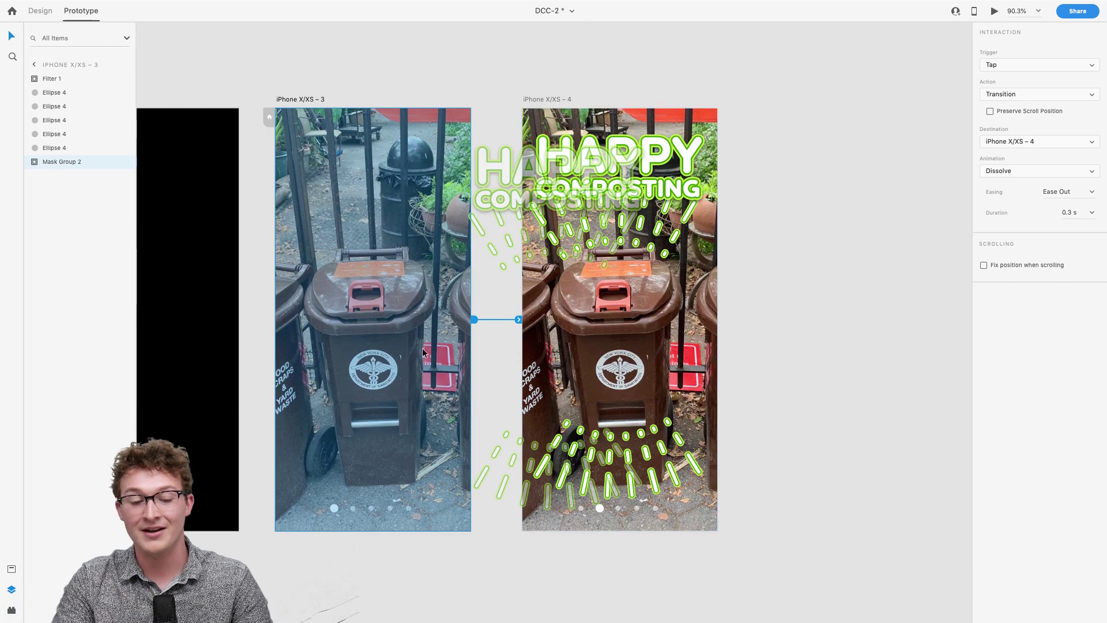
{"action": "left_click", "coordinate": [1019, 66]}
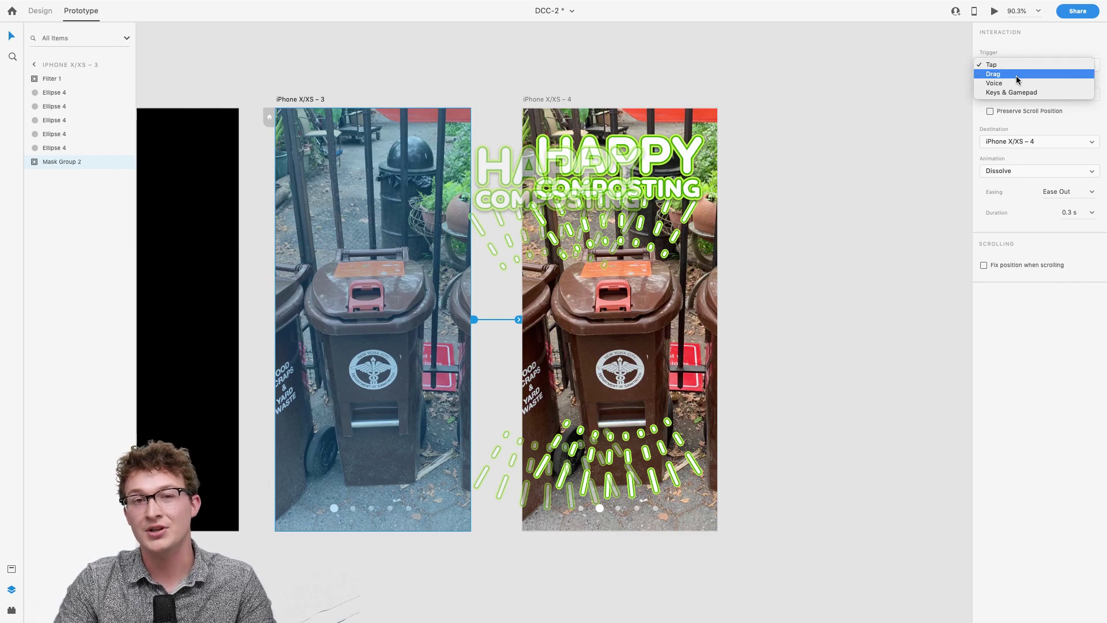
{"action": "left_click", "coordinate": [1018, 75]}
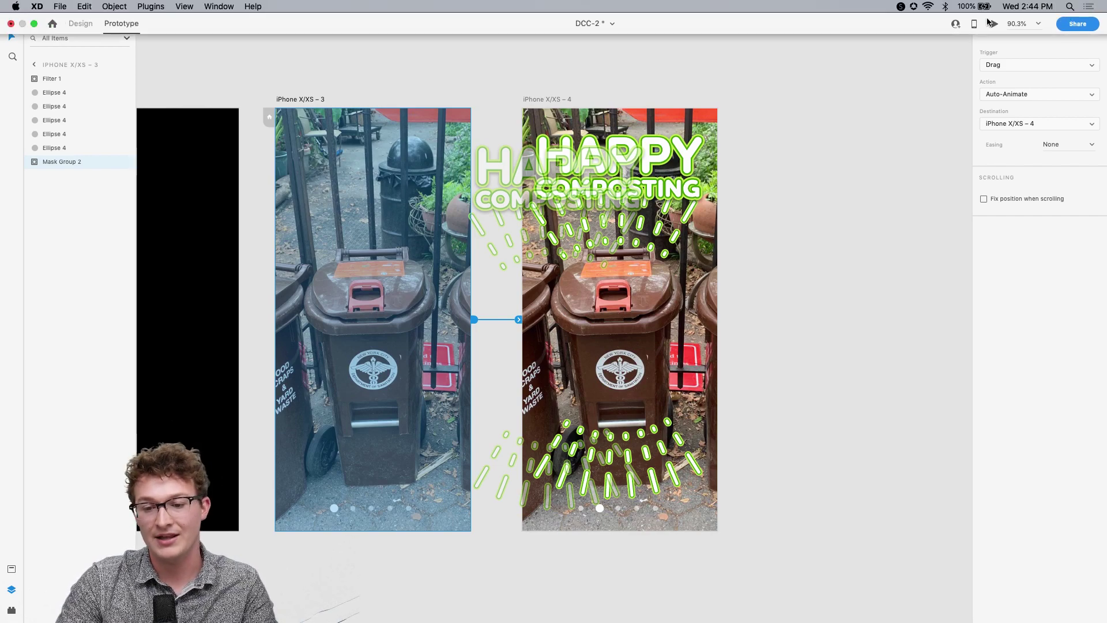
- Open the prototype preview from iPhone X/XS – 3 and return to the DCC-2 document with the preview window in front
{"action": "left_click", "coordinate": [992, 24]}
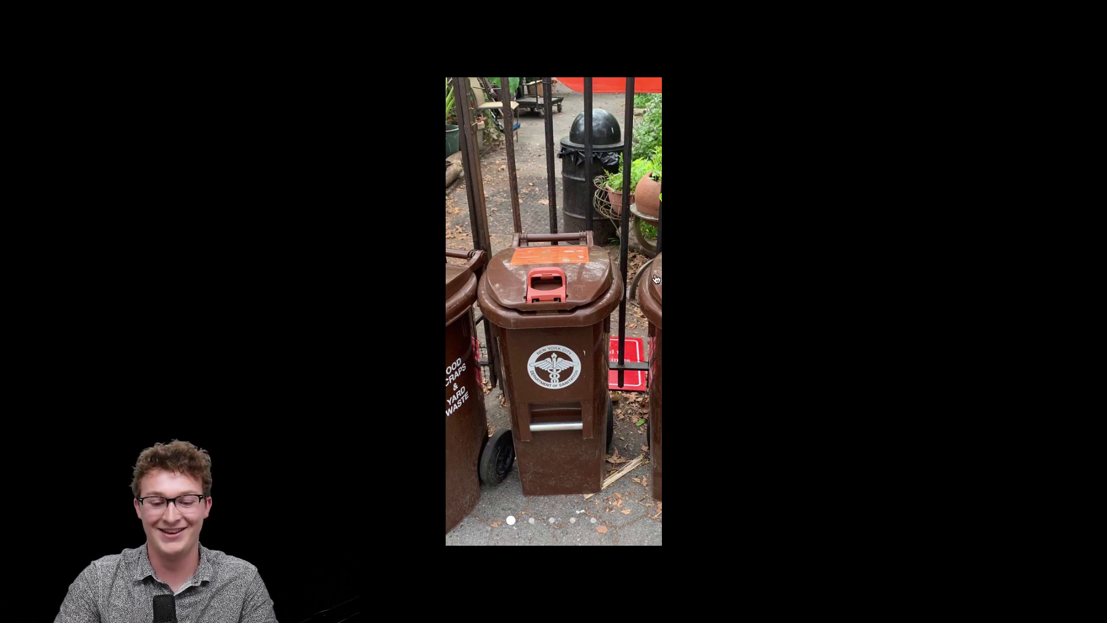
{"action": "key", "text": "Escape"}
{"action": "key", "text": "ctrl+Up"}
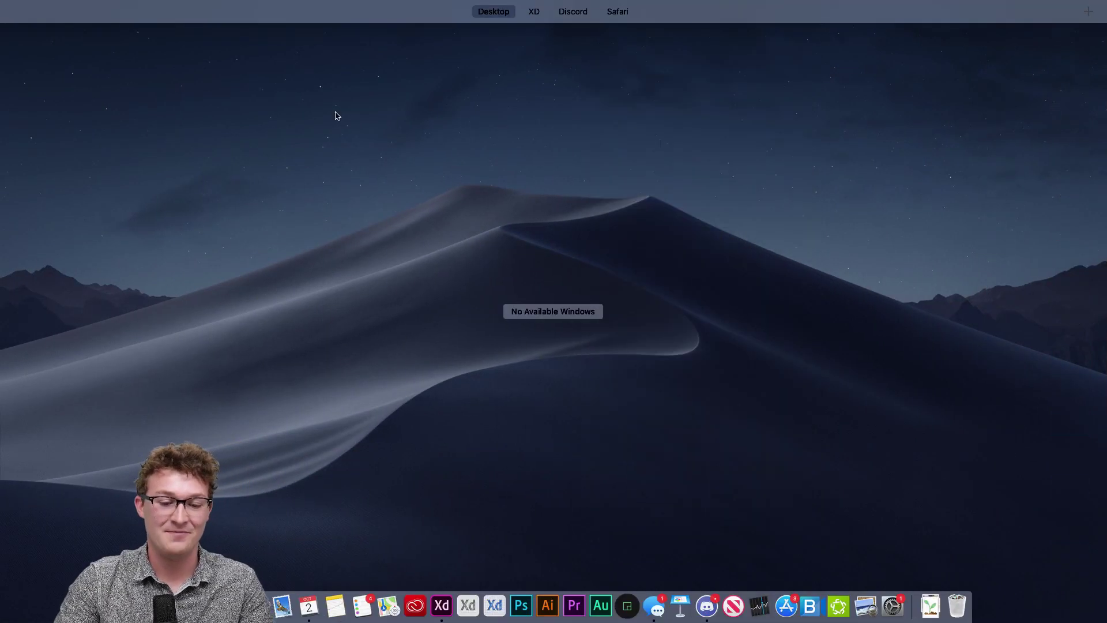
{"action": "left_click", "coordinate": [537, 56]}
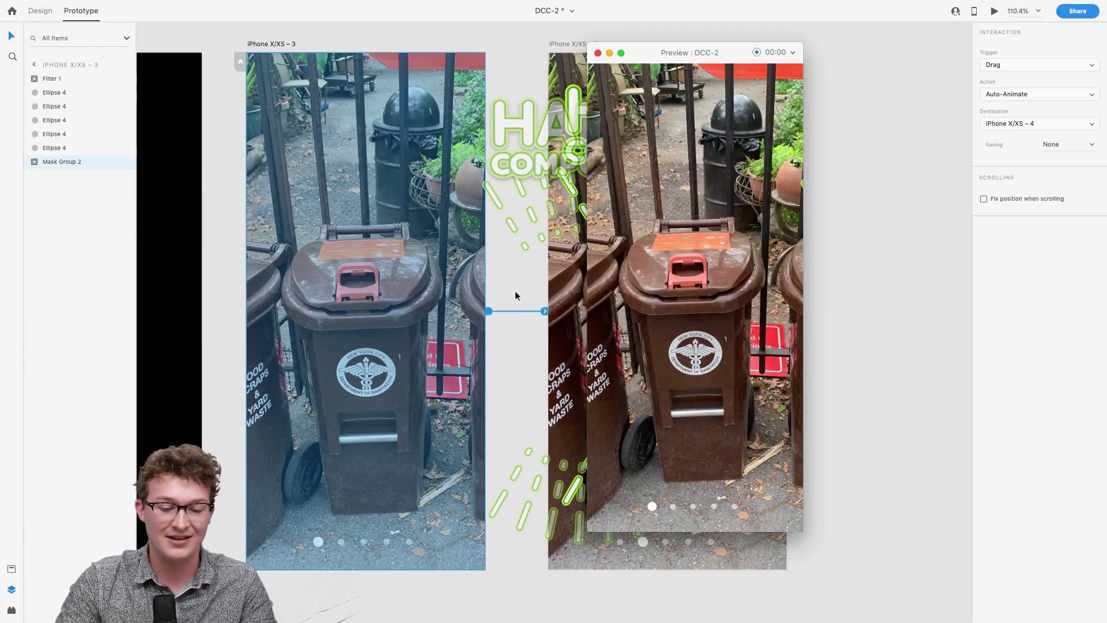
- Replace the photo's link with a Drag, Auto-Animate link from the iPhone X/XS – 3 artboard itself to iPhone X/XS – 4
{"action": "left_click", "coordinate": [532, 319]}
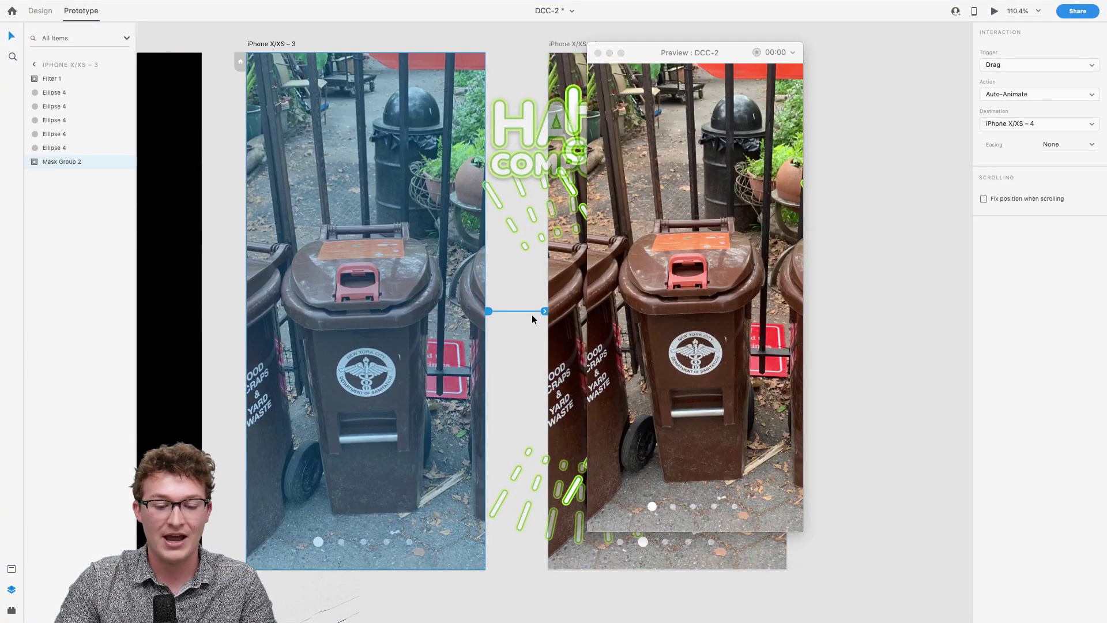
{"action": "left_click_drag", "start_coordinate": [546, 315], "coordinate": [529, 324]}
{"action": "scroll", "coordinate": [523, 345], "scroll_direction": "down", "scroll_amount": 2}
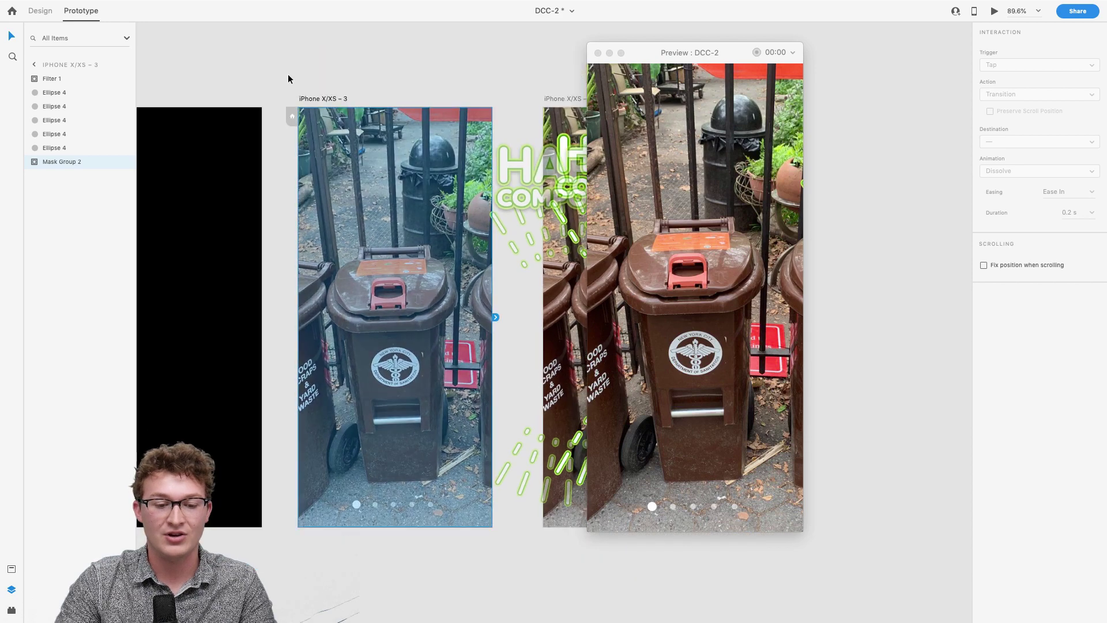
{"action": "left_click", "coordinate": [316, 101]}
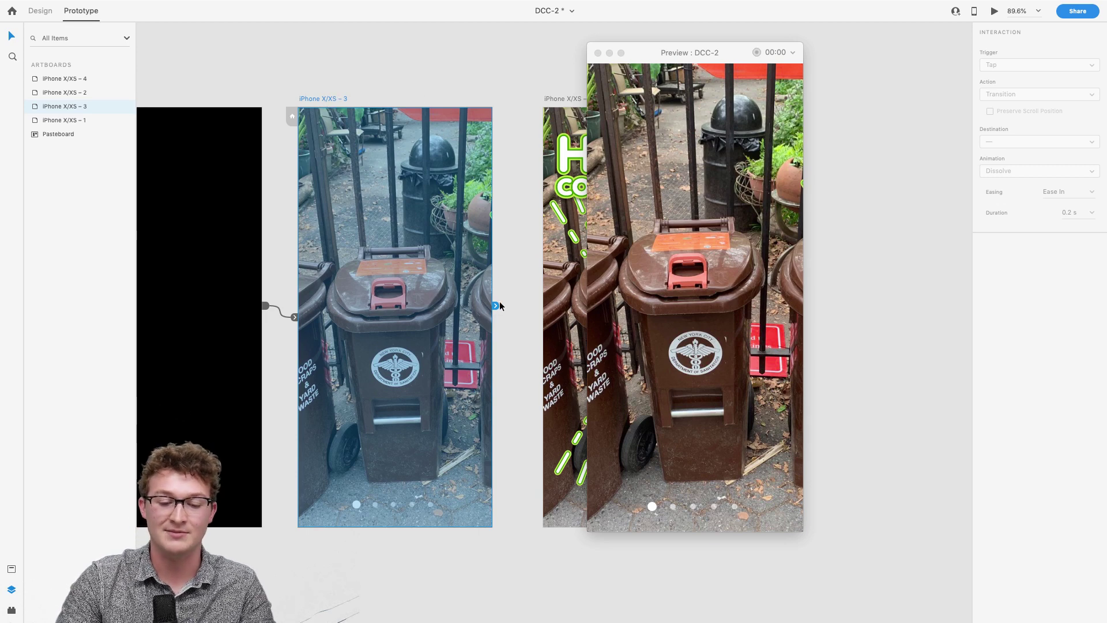
{"action": "left_click_drag", "start_coordinate": [497, 310], "coordinate": [567, 329]}
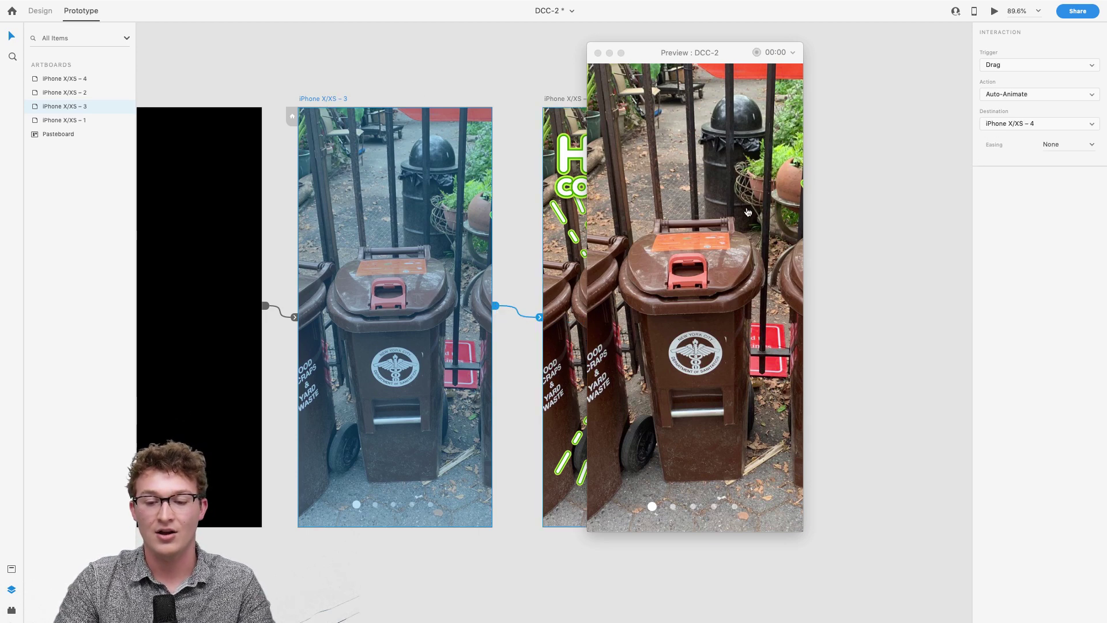
- Test the drag transition to iPhone X/XS – 4 in the preview, and move the preview window clear of the artboards
{"action": "left_click", "coordinate": [432, 293]}
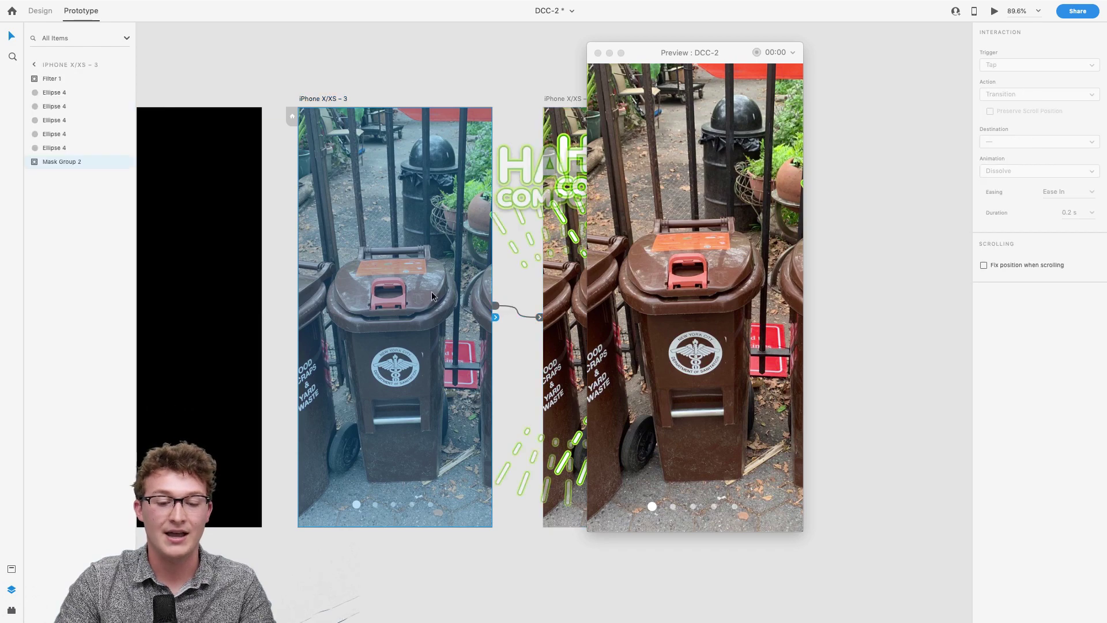
{"action": "left_click", "coordinate": [314, 99]}
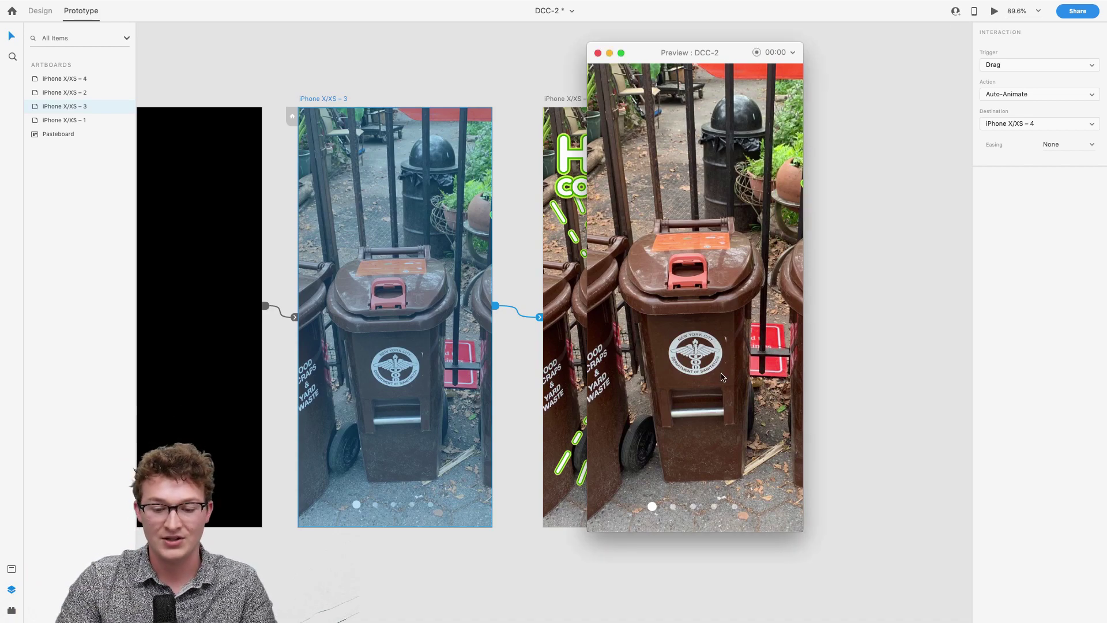
{"action": "left_click_drag", "start_coordinate": [722, 377], "coordinate": [597, 369]}
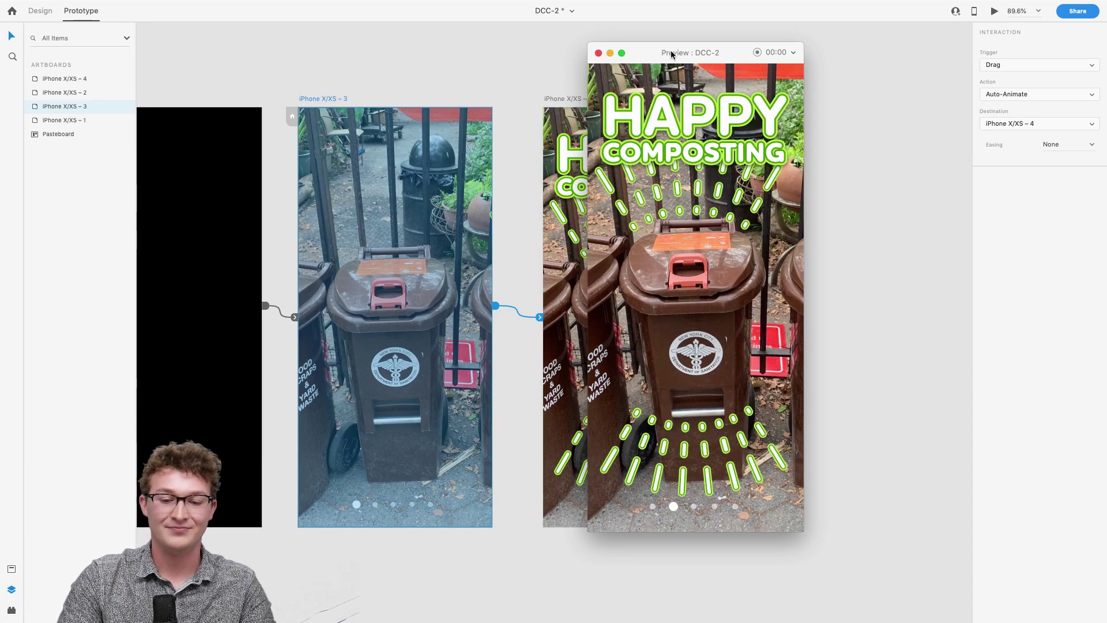
{"action": "left_click_drag", "start_coordinate": [651, 55], "coordinate": [850, 55]}
- Duplicate the iPhone X/XS – 4 artboard and place the copy close beside it with their upper edges level
{"action": "scroll", "coordinate": [587, 203], "scroll_direction": "right", "scroll_amount": 3}
{"action": "scroll", "coordinate": [587, 203], "scroll_direction": "down", "scroll_amount": 2}
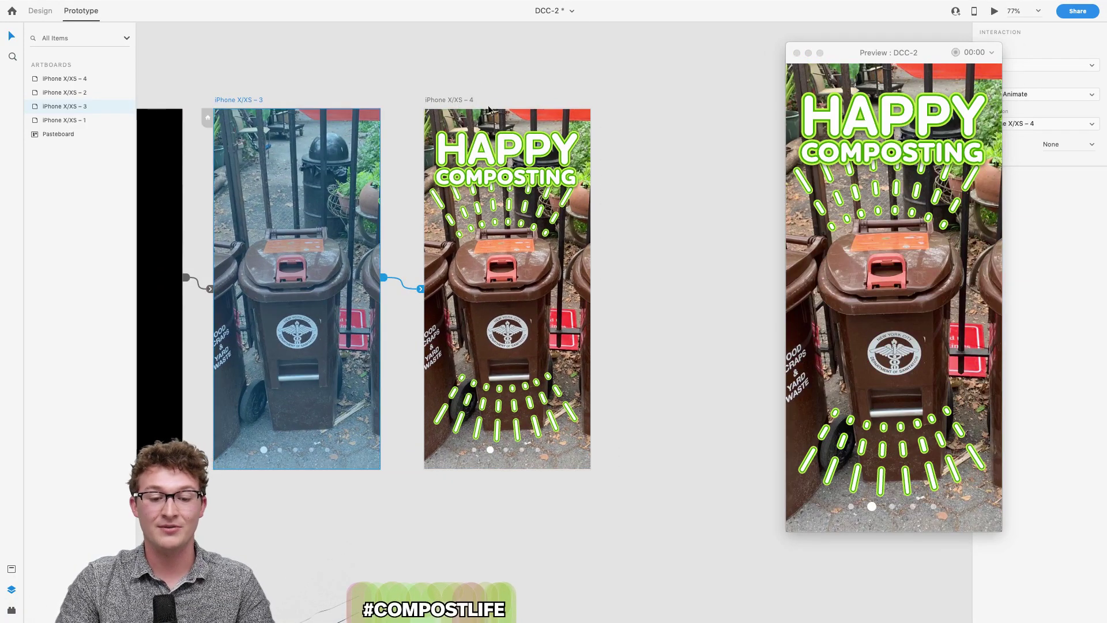
{"action": "left_click", "coordinate": [459, 101]}
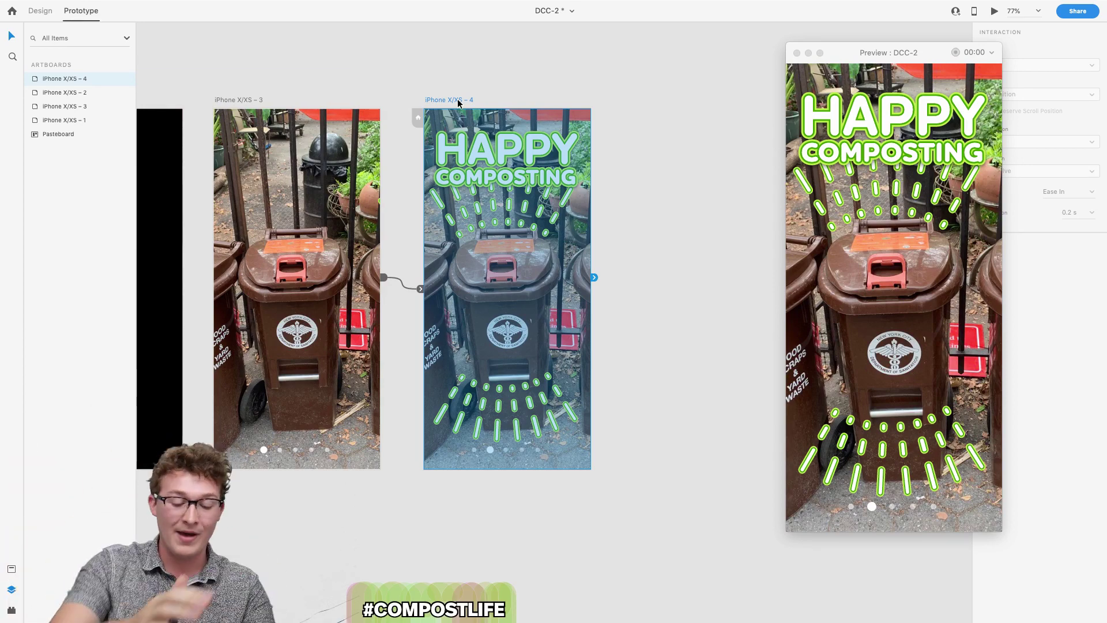
{"action": "left_click_drag", "start_coordinate": [458, 100], "coordinate": [640, 104]}
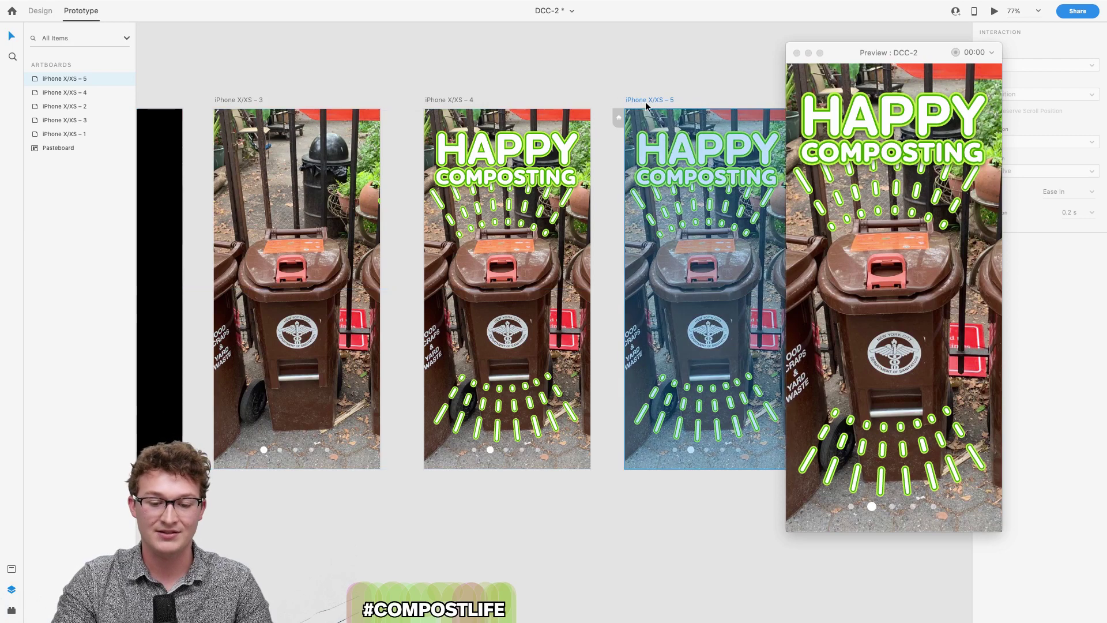
{"action": "scroll", "coordinate": [646, 101], "scroll_direction": "right", "scroll_amount": 5}
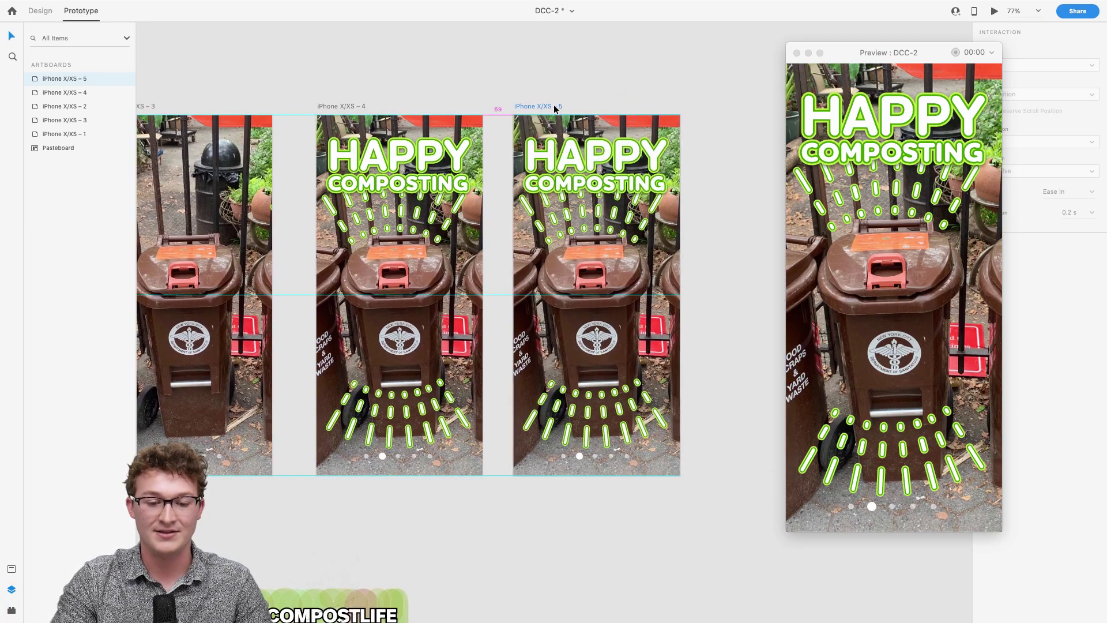
- Move the Happy Composting filter on iPhone X/XS – 5 leftward off the artboard, keeping its vertical position
{"action": "left_click", "coordinate": [628, 189]}
{"action": "scroll", "coordinate": [628, 189], "scroll_direction": "left", "scroll_amount": 3}
{"action": "left_click_drag", "start_coordinate": [695, 186], "coordinate": [555, 183]}
{"action": "scroll", "coordinate": [614, 182], "scroll_direction": "up", "scroll_amount": 5}
{"action": "scroll", "coordinate": [621, 192], "scroll_direction": "down", "scroll_amount": 3}
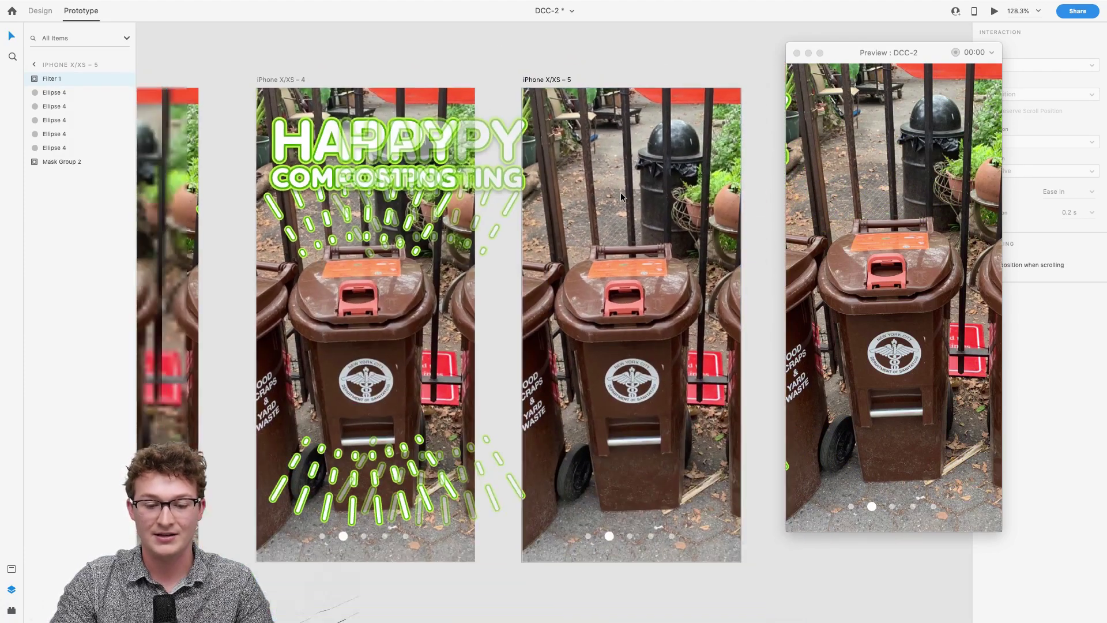
{"action": "scroll", "coordinate": [620, 192], "scroll_direction": "right", "scroll_amount": 3}
{"action": "left_click", "coordinate": [688, 169]}
- Copy the Filter 2 group with clouds and seedlings from the pasteboard onto the photo of iPhone X/XS – 5
{"action": "scroll", "coordinate": [544, 222], "scroll_direction": "down", "scroll_amount": 5}
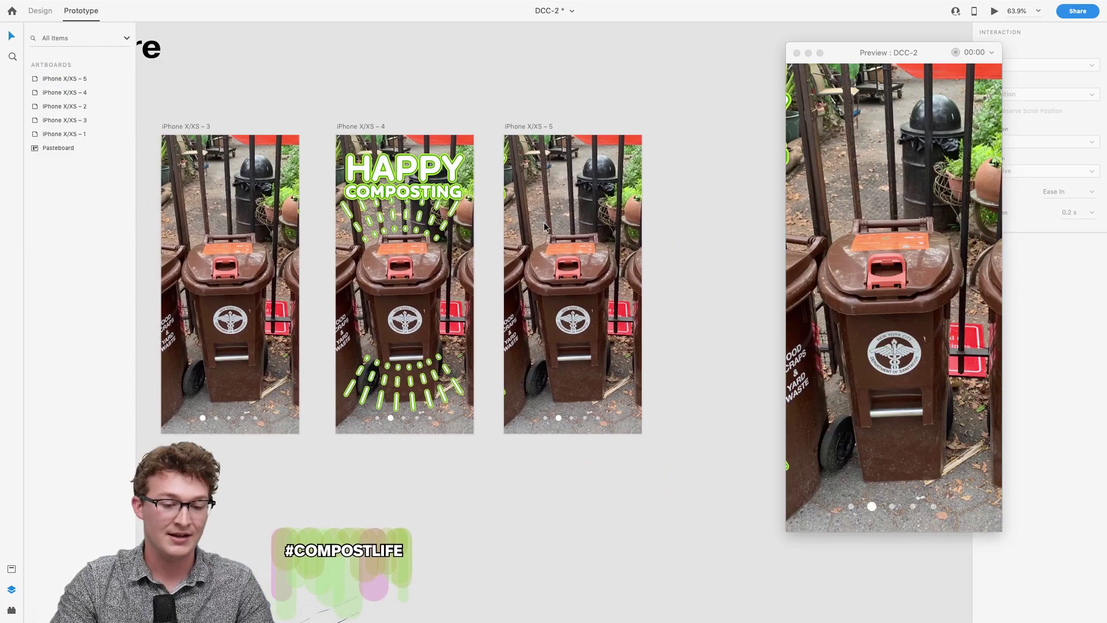
{"action": "scroll", "coordinate": [431, 373], "scroll_direction": "down", "scroll_amount": 5}
{"action": "left_click", "coordinate": [432, 373]}
{"action": "scroll", "coordinate": [434, 361], "scroll_direction": "down", "scroll_amount": 1}
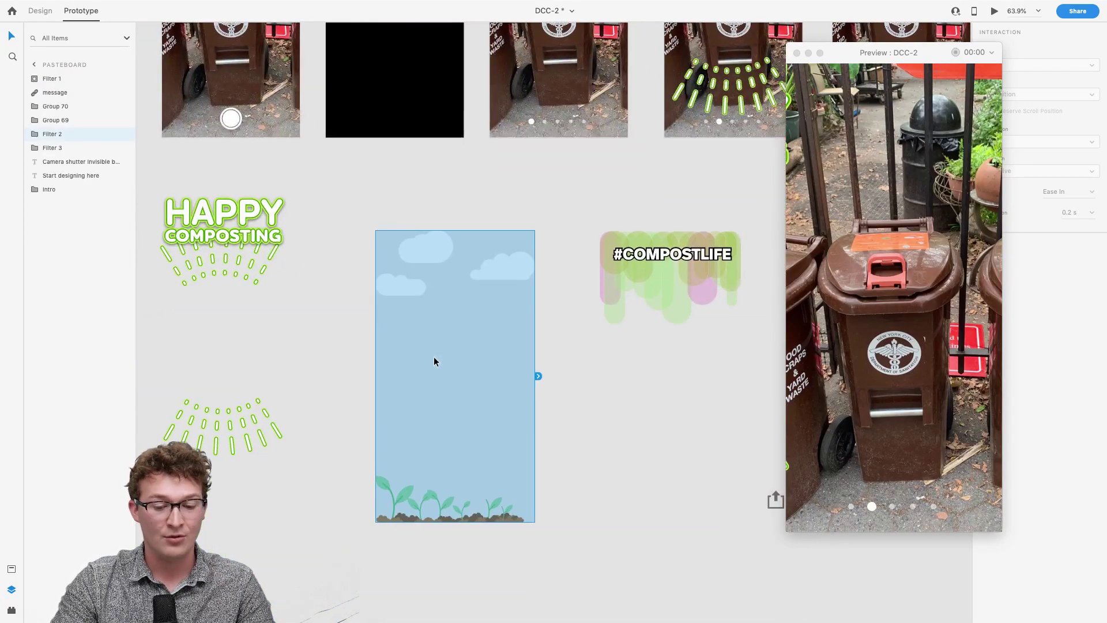
{"action": "scroll", "coordinate": [555, 374], "scroll_direction": "right", "scroll_amount": 5}
{"action": "scroll", "coordinate": [555, 374], "scroll_direction": "up", "scroll_amount": 2}
{"action": "scroll", "coordinate": [722, 186], "scroll_direction": "up", "scroll_amount": 3}
{"action": "scroll", "coordinate": [723, 186], "scroll_direction": "right", "scroll_amount": 2}
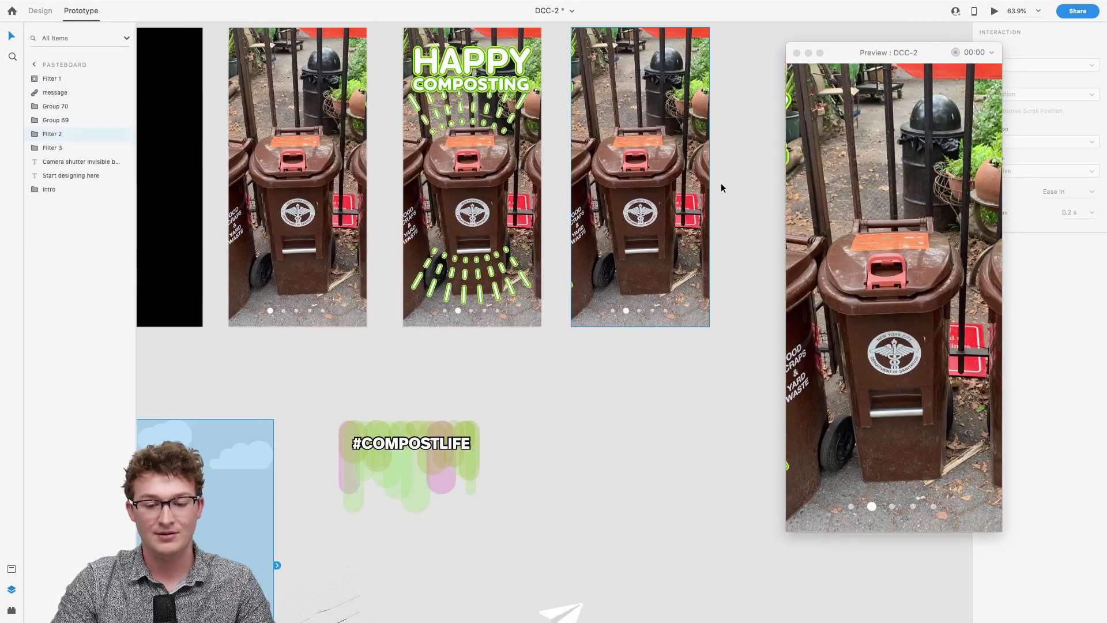
{"action": "scroll", "coordinate": [650, 199], "scroll_direction": "up", "scroll_amount": 2}
{"action": "left_click", "coordinate": [650, 199]}
{"action": "scroll", "coordinate": [650, 199], "scroll_direction": "up", "scroll_amount": 3}
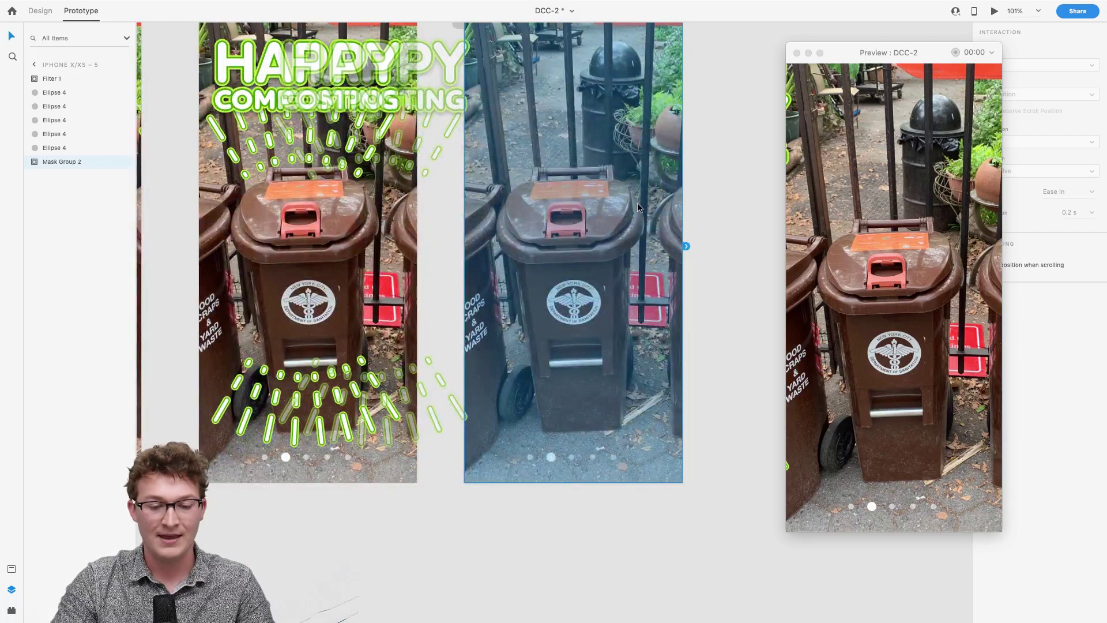
{"action": "key", "text": "ctrl+v"}
{"action": "scroll", "coordinate": [638, 202], "scroll_direction": "down", "scroll_amount": 2}
{"action": "scroll", "coordinate": [638, 195], "scroll_direction": "down", "scroll_amount": 2}
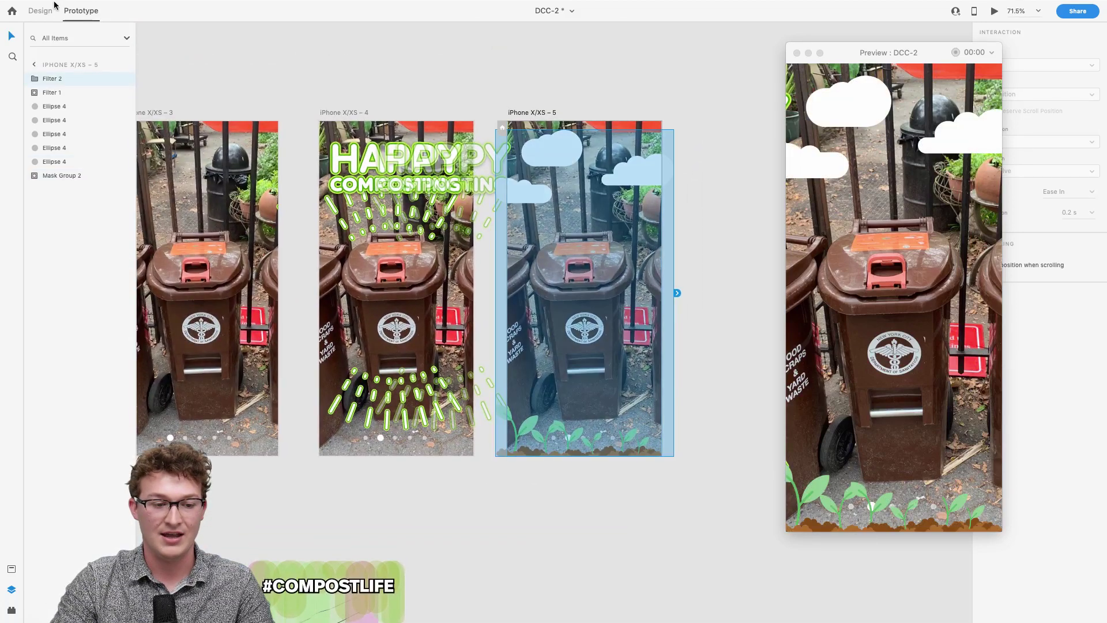
- Send Filter 2 on iPhone X/XS – 5 backward behind all page dots, directly above Mask Group 2
{"action": "scroll", "coordinate": [613, 355], "scroll_direction": "up", "scroll_amount": 3}
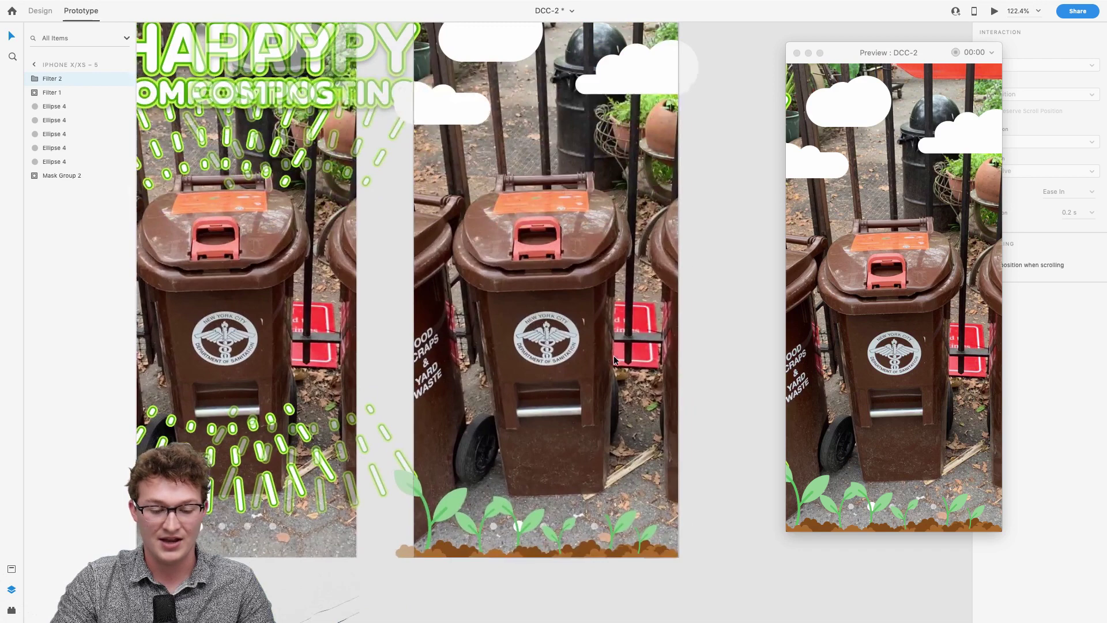
{"action": "key", "text": "ctrl+bracketleft"}
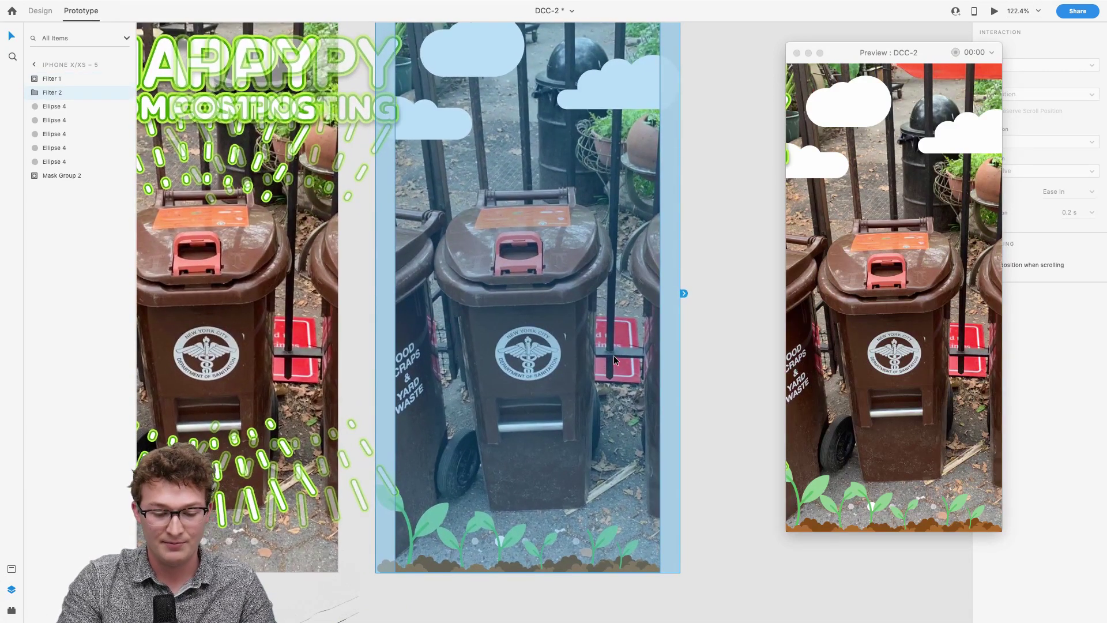
{"action": "key", "text": "ctrl+bracketleft"}
{"action": "key", "text": "ctrl+bracketleft"}
{"action": "key", "text": "ctrl+bracketleft"}
{"action": "key", "text": "ctrl+bracketleft"}
{"action": "key", "text": "ctrl+bracketleft"}
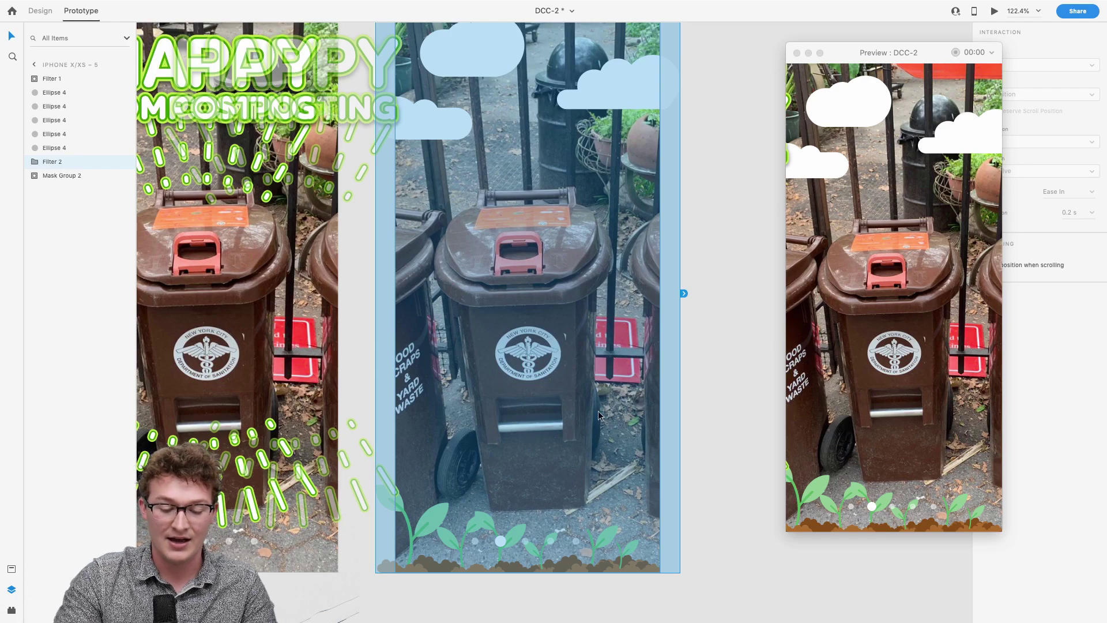
{"action": "scroll", "coordinate": [556, 480], "scroll_direction": "up", "scroll_amount": 5}
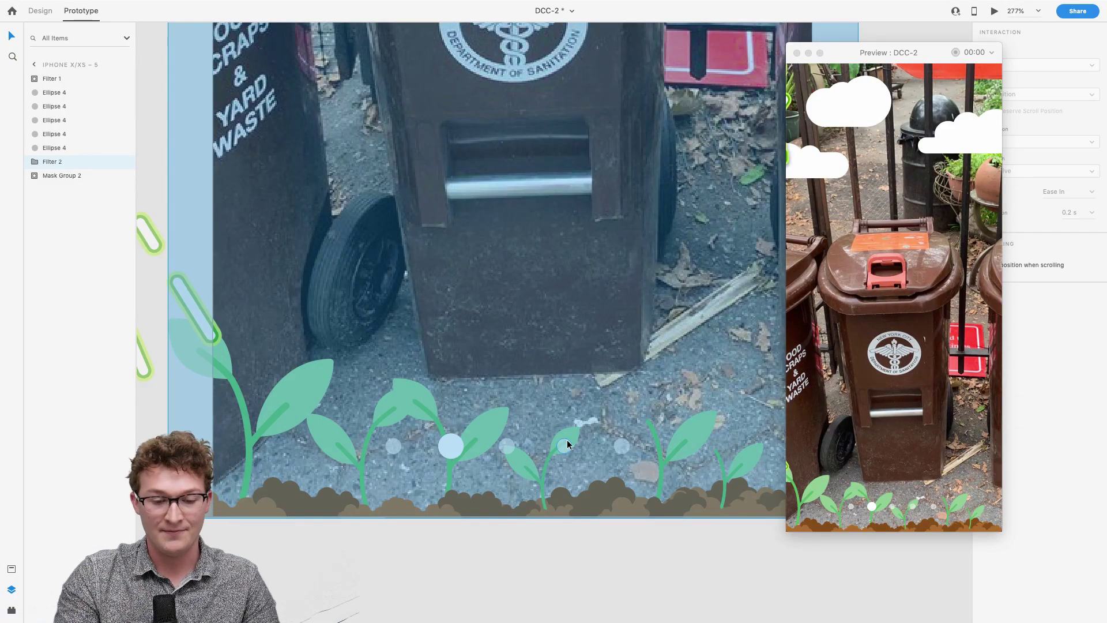
{"action": "scroll", "coordinate": [470, 499], "scroll_direction": "down", "scroll_amount": 3}
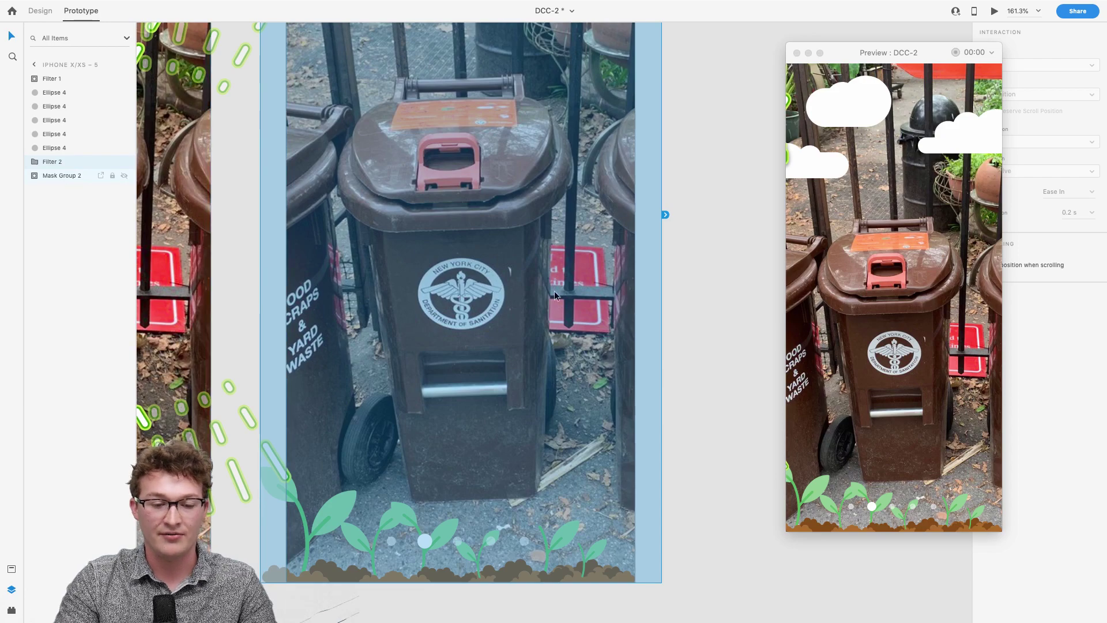
- Nudge Filter 1 farther left until no part of it overlaps the iPhone X/XS – 5 artboard
{"action": "scroll", "coordinate": [555, 291], "scroll_direction": "down", "scroll_amount": 3}
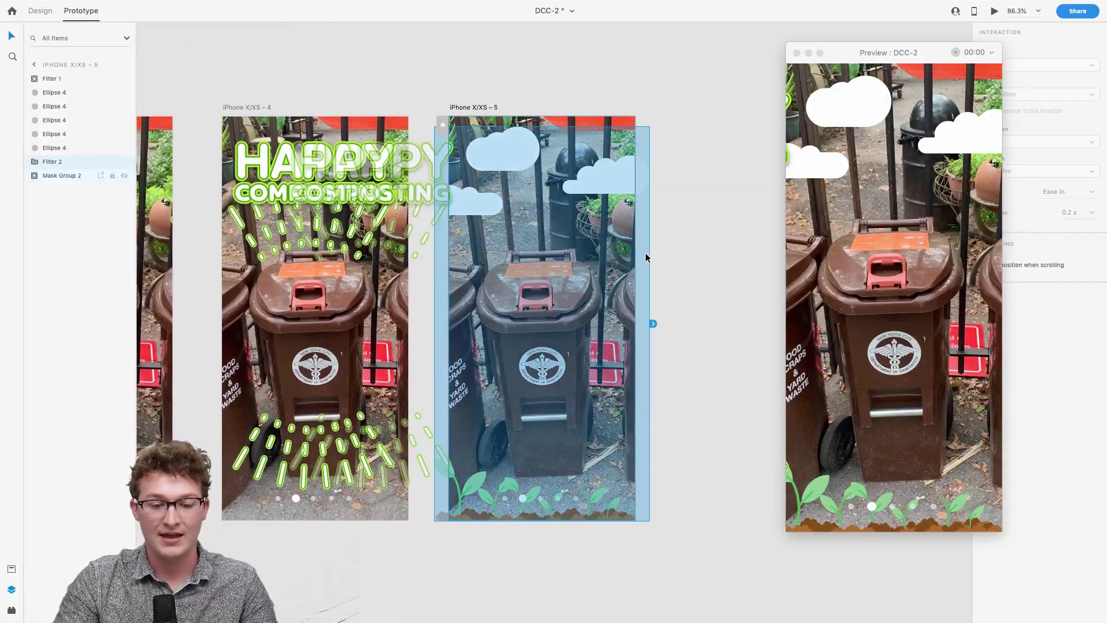
{"action": "left_click", "coordinate": [656, 249]}
{"action": "left_click", "coordinate": [451, 195]}
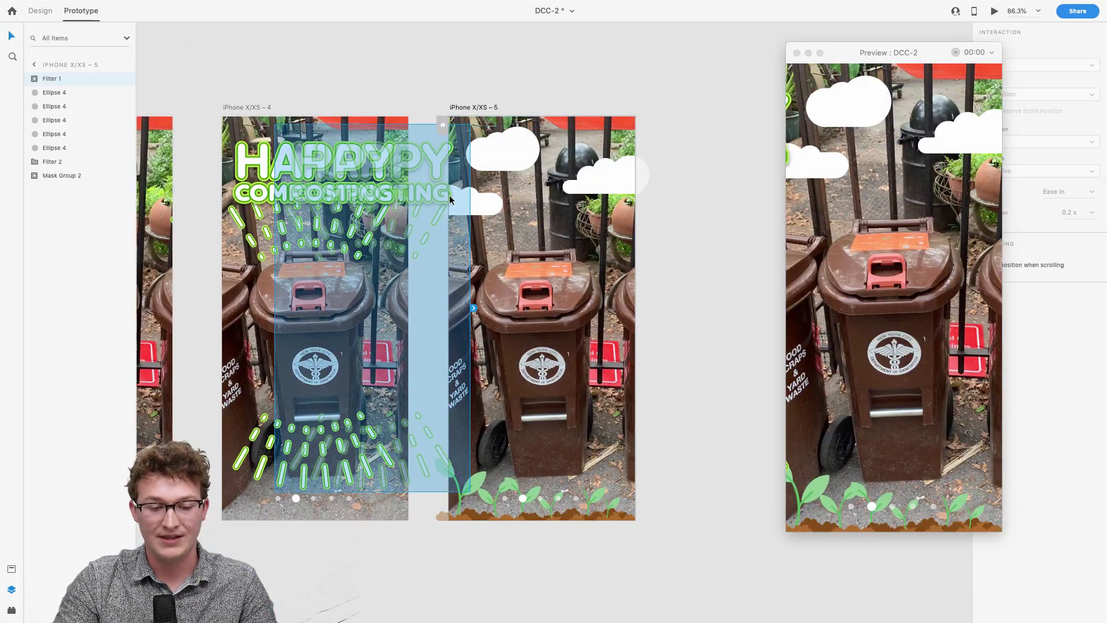
{"action": "scroll", "coordinate": [449, 195], "scroll_direction": "up", "scroll_amount": 5}
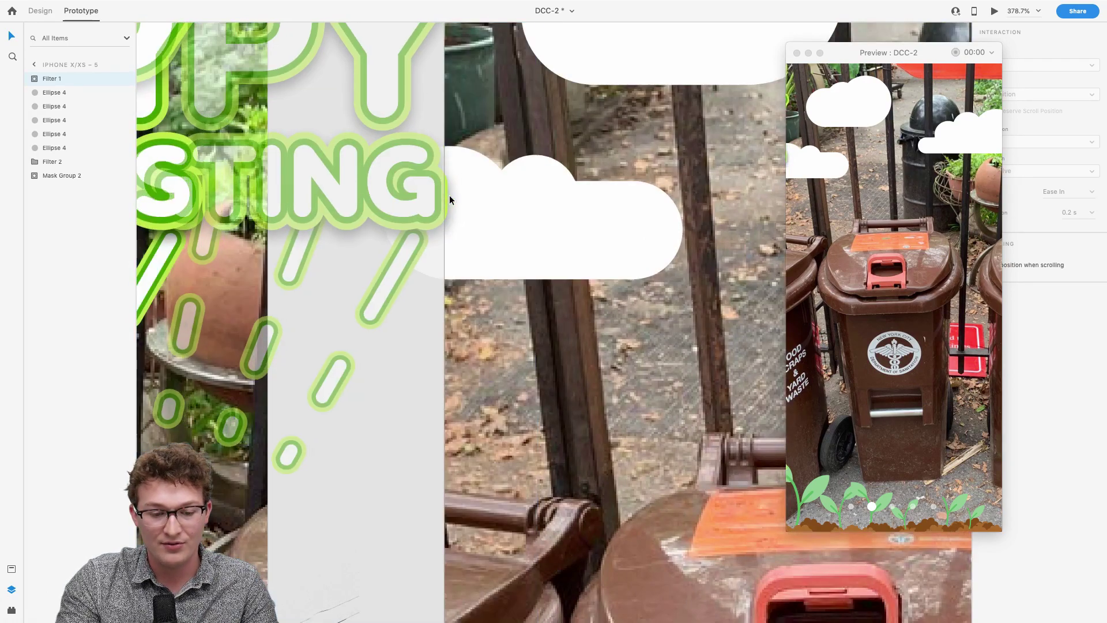
{"action": "left_click", "coordinate": [407, 361]}
{"action": "scroll", "coordinate": [407, 361], "scroll_direction": "down", "scroll_amount": 4}
{"action": "scroll", "coordinate": [406, 361], "scroll_direction": "down", "scroll_amount": 2}
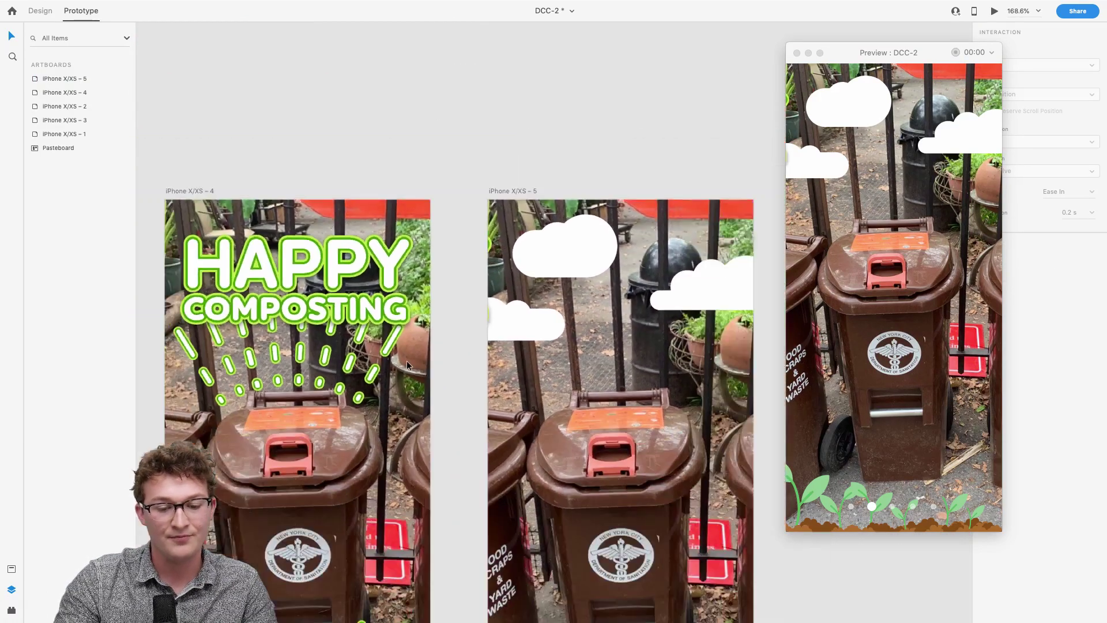
- Copy Filter 2 from iPhone X/XS – 5 into the iPhone X/XS – 4 artboard
{"action": "scroll", "coordinate": [407, 359], "scroll_direction": "right", "scroll_amount": 3}
{"action": "scroll", "coordinate": [408, 359], "scroll_direction": "down", "scroll_amount": 3}
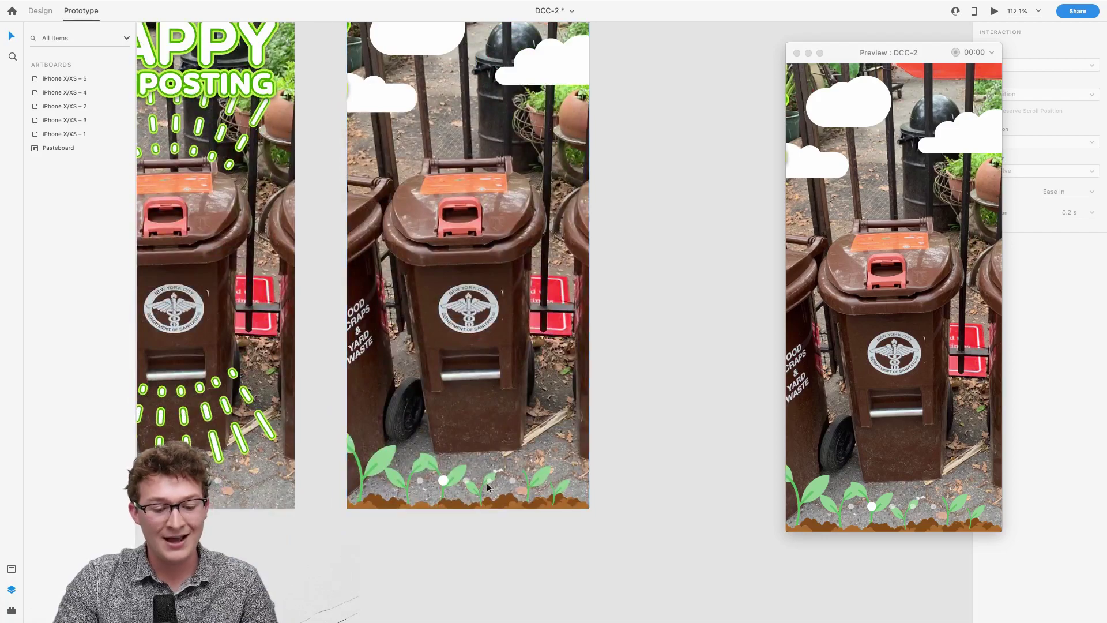
{"action": "scroll", "coordinate": [620, 497], "scroll_direction": "up", "scroll_amount": 2}
{"action": "scroll", "coordinate": [621, 497], "scroll_direction": "right", "scroll_amount": 1}
{"action": "scroll", "coordinate": [621, 497], "scroll_direction": "down", "scroll_amount": 2}
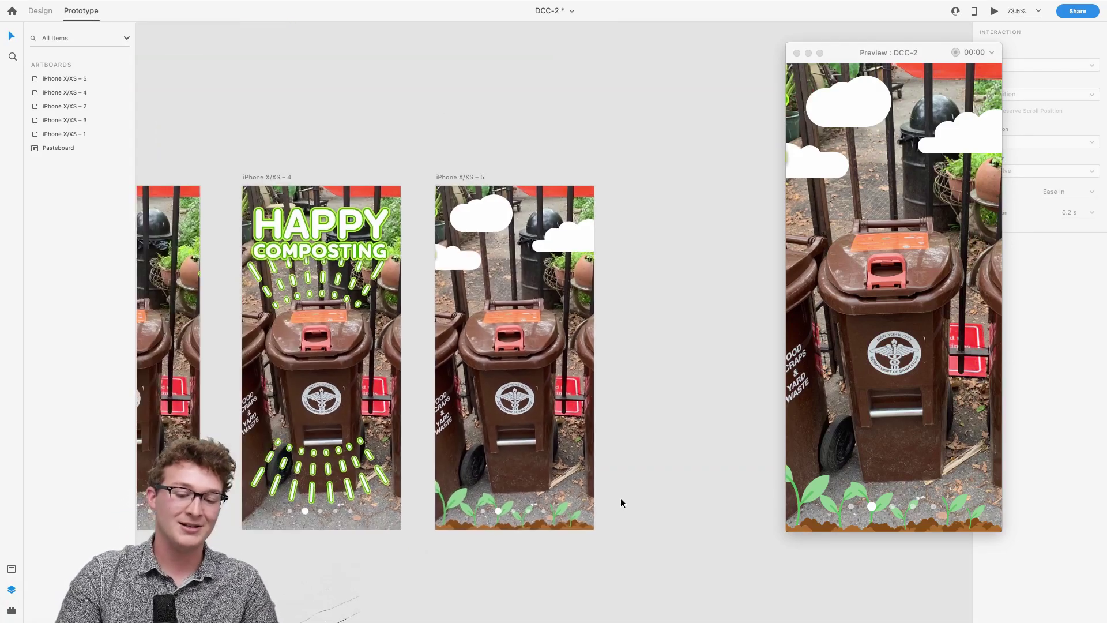
{"action": "scroll", "coordinate": [621, 497], "scroll_direction": "left", "scroll_amount": 1}
{"action": "left_click", "coordinate": [518, 208]}
{"action": "scroll", "coordinate": [518, 211], "scroll_direction": "down", "scroll_amount": 2}
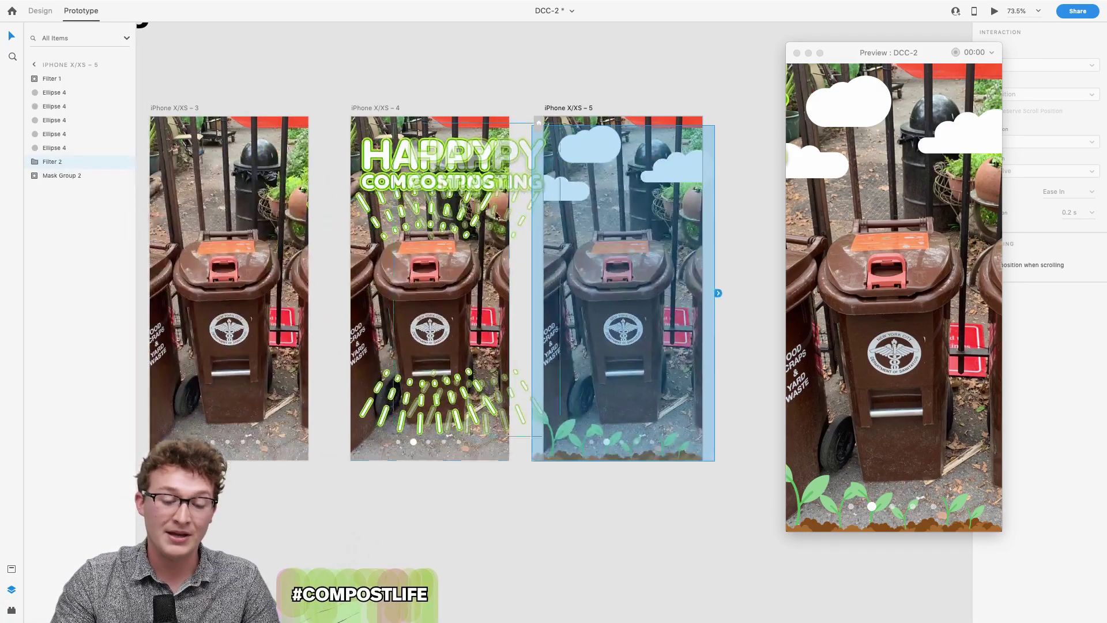
{"action": "left_click", "coordinate": [378, 110]}
{"action": "scroll", "coordinate": [441, 228], "scroll_direction": "up", "scroll_amount": 3}
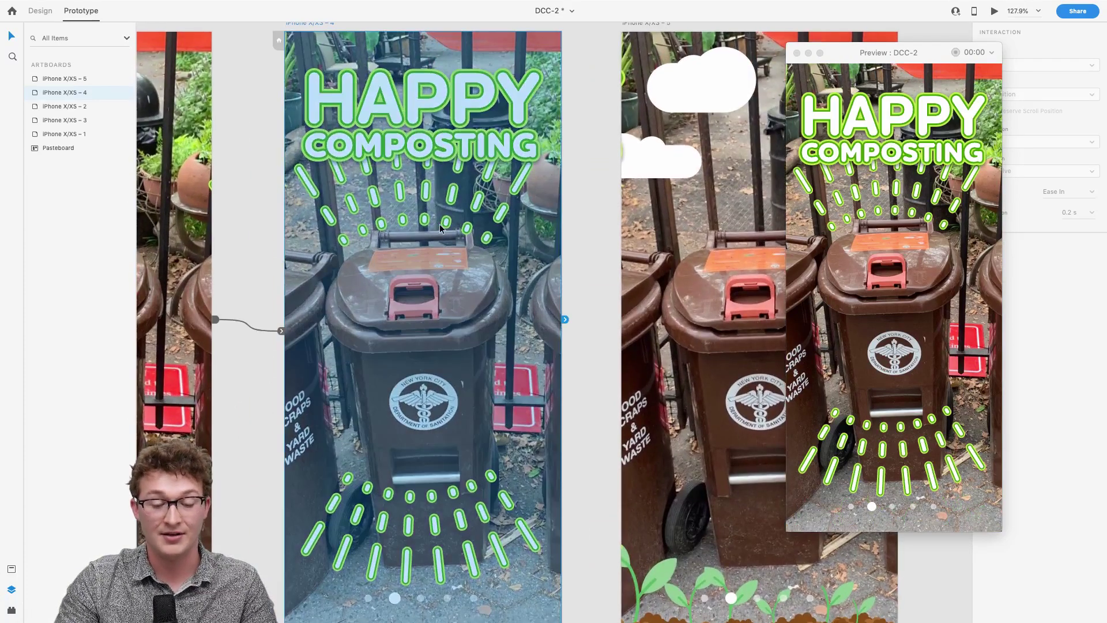
{"action": "left_click", "coordinate": [467, 269]}
- Shift Filter 2 of iPhone X/XS – 4 rightward until its edge sits just outside the artboard's right side
{"action": "scroll", "coordinate": [467, 268], "scroll_direction": "down", "scroll_amount": 3}
{"action": "scroll", "coordinate": [467, 269], "scroll_direction": "up", "scroll_amount": 5}
{"action": "scroll", "coordinate": [467, 271], "scroll_direction": "down", "scroll_amount": 3}
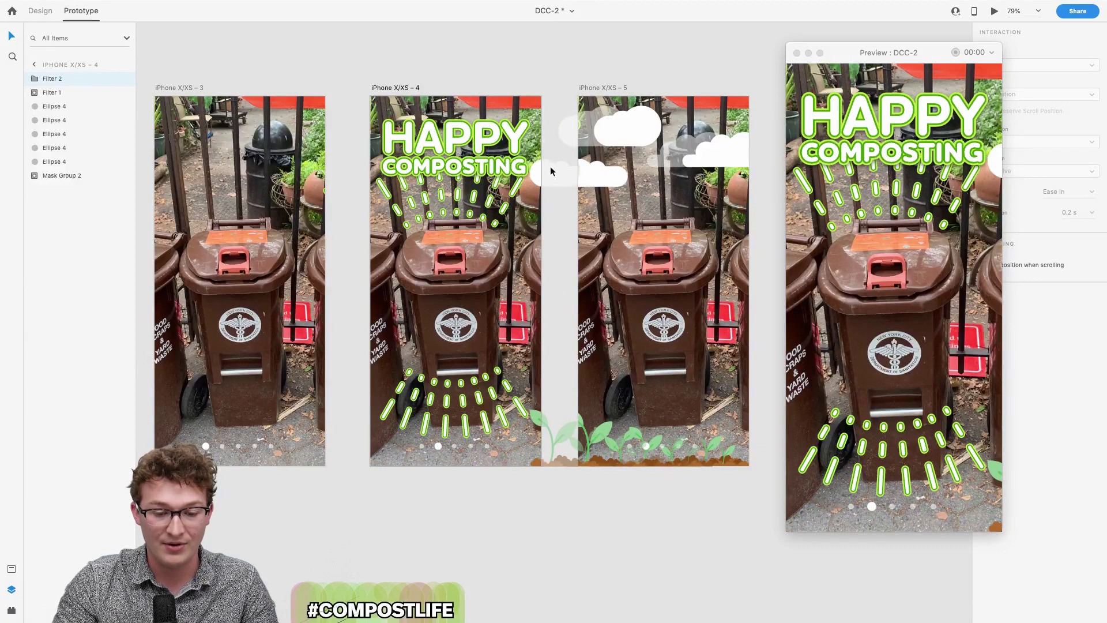
{"action": "scroll", "coordinate": [552, 166], "scroll_direction": "up", "scroll_amount": 5}
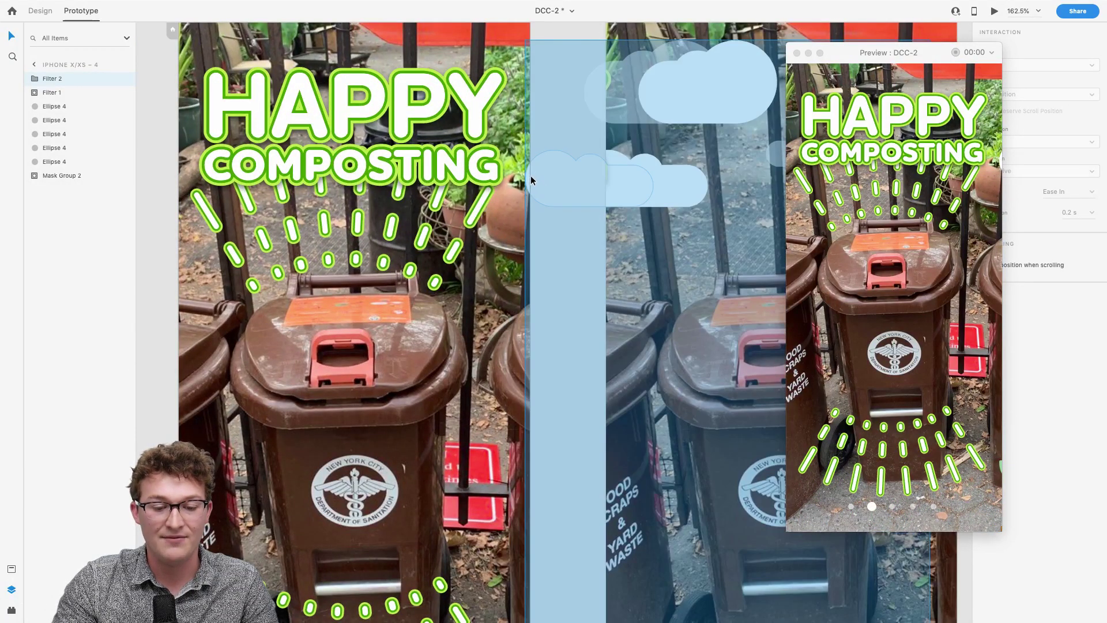
{"action": "scroll", "coordinate": [531, 176], "scroll_direction": "up", "scroll_amount": 5}
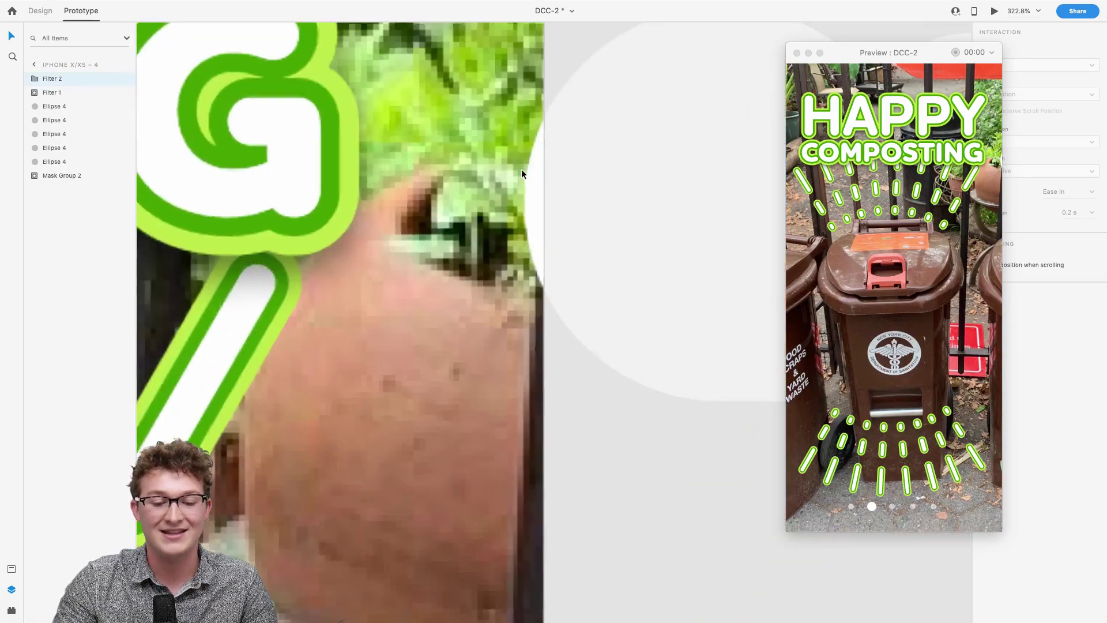
{"action": "scroll", "coordinate": [522, 168], "scroll_direction": "left", "scroll_amount": 5}
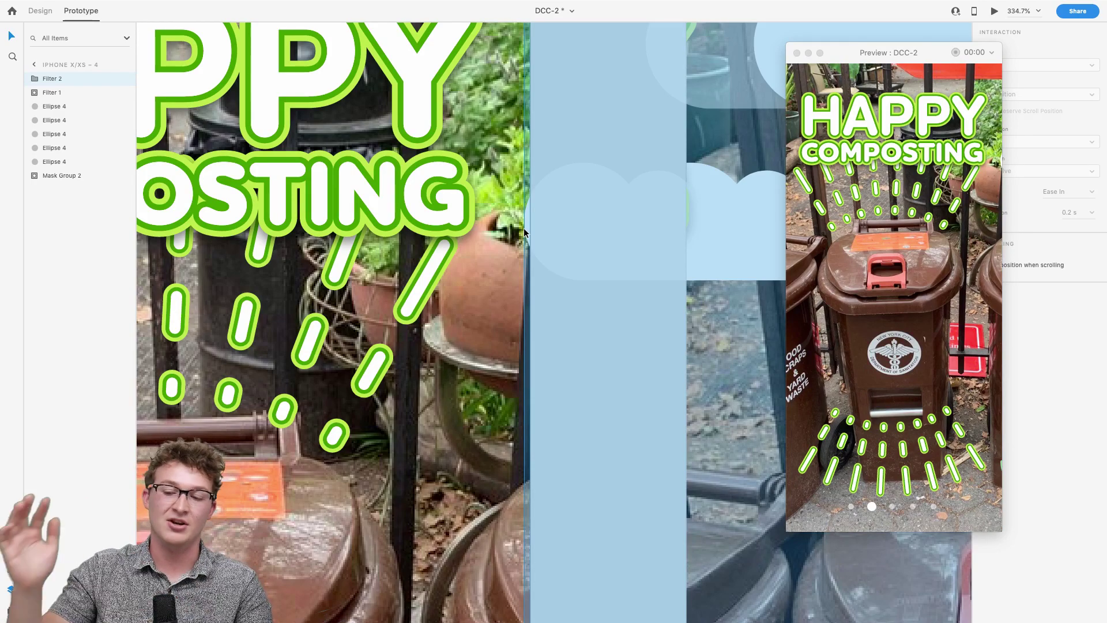
{"action": "scroll", "coordinate": [544, 118], "scroll_direction": "down", "scroll_amount": 10}
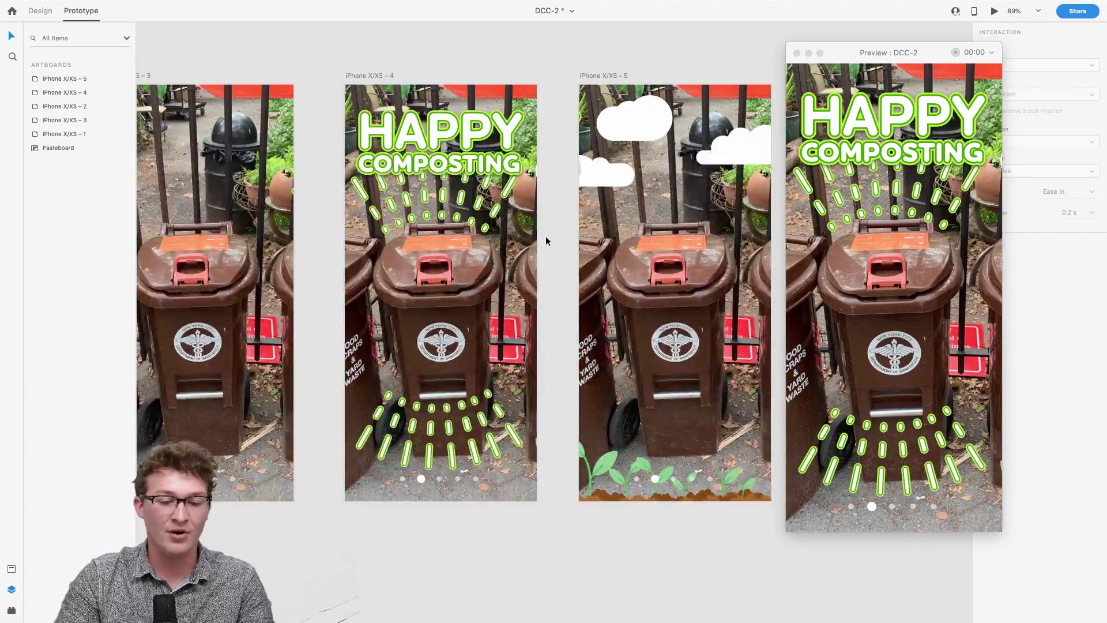
{"action": "scroll", "coordinate": [546, 237], "scroll_direction": "up", "scroll_amount": 3}
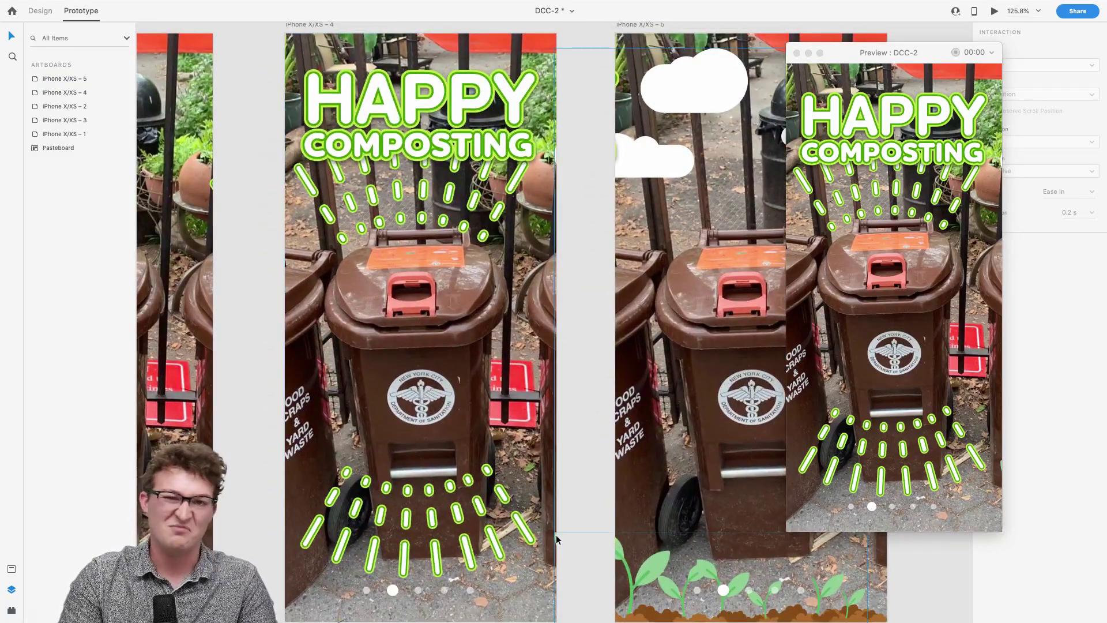
{"action": "scroll", "coordinate": [560, 492], "scroll_direction": "down", "scroll_amount": 3}
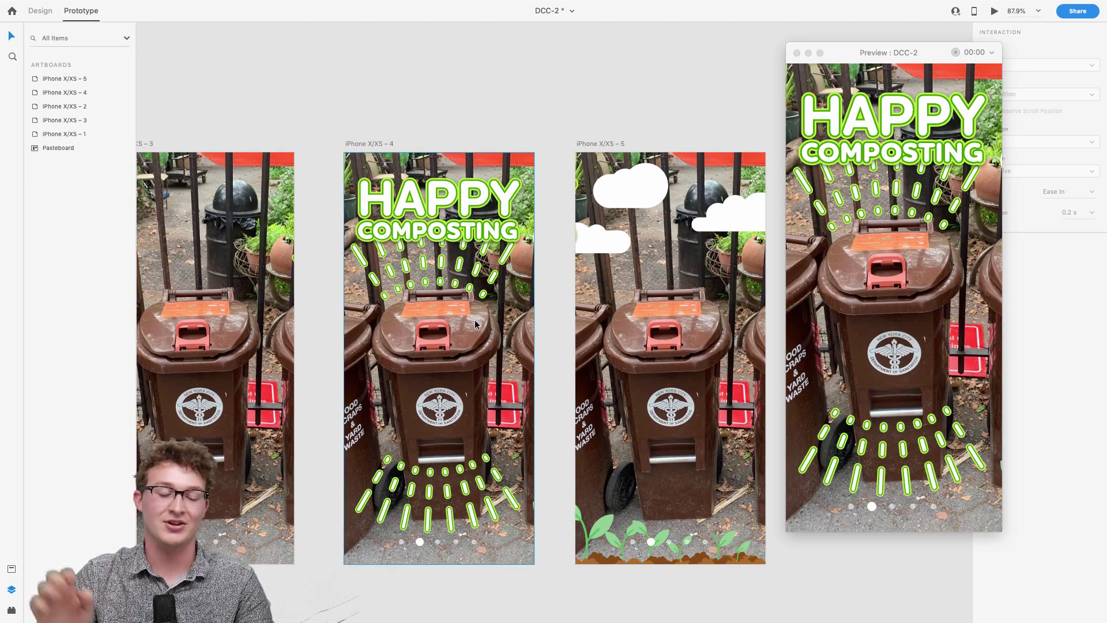
{"action": "scroll", "coordinate": [479, 259], "scroll_direction": "up", "scroll_amount": 5}
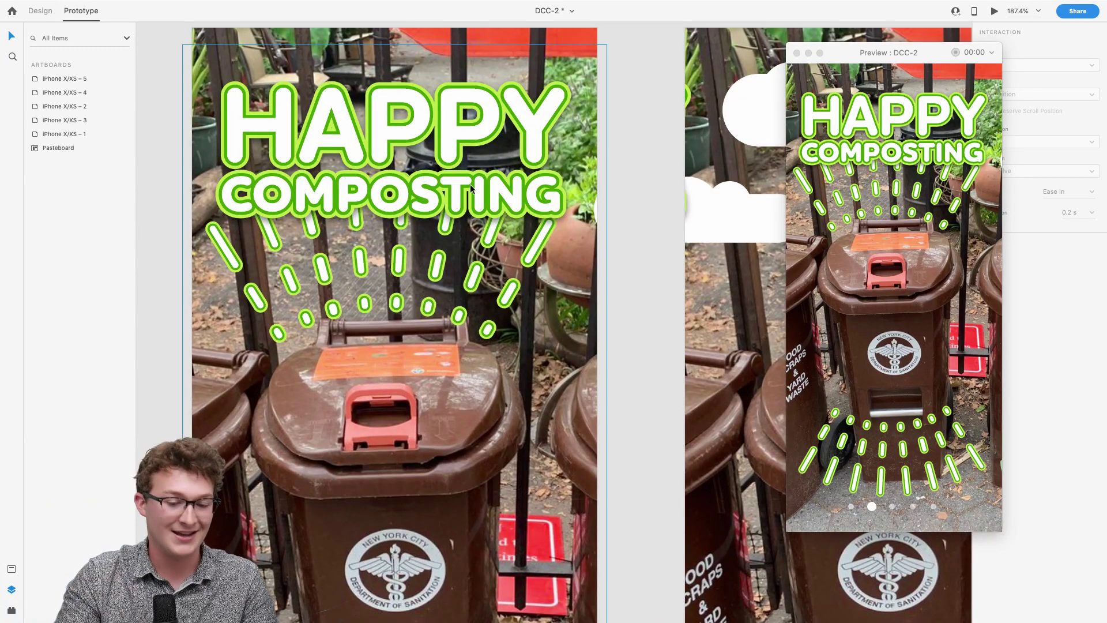
{"action": "scroll", "coordinate": [470, 185], "scroll_direction": "down", "scroll_amount": 5}
{"action": "scroll", "coordinate": [470, 187], "scroll_direction": "up", "scroll_amount": 2}
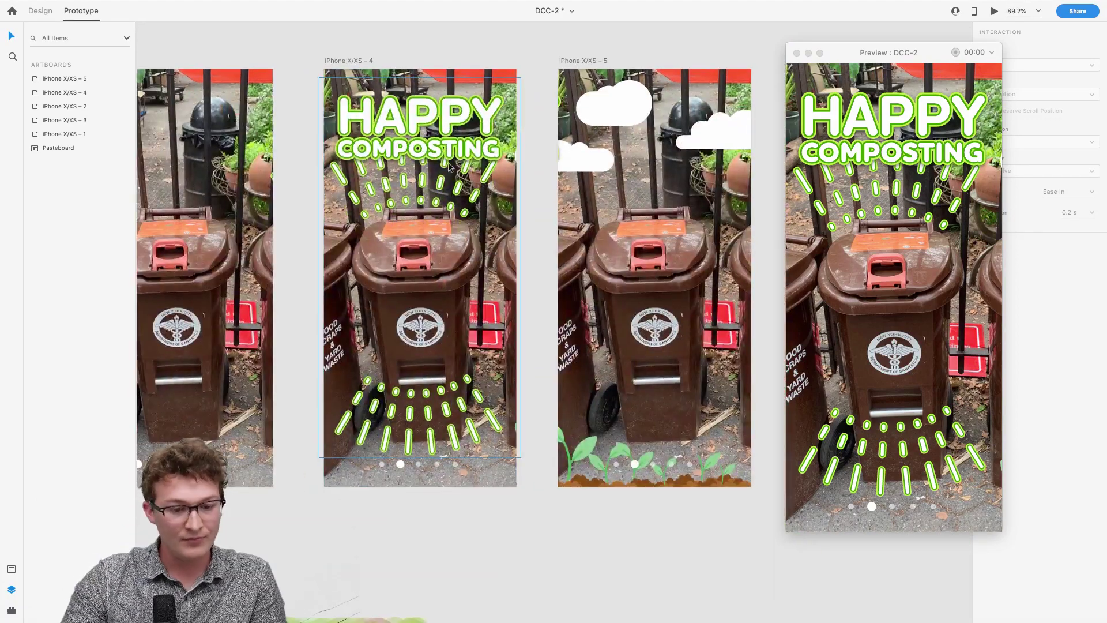
{"action": "scroll", "coordinate": [448, 162], "scroll_direction": "left", "scroll_amount": 2}
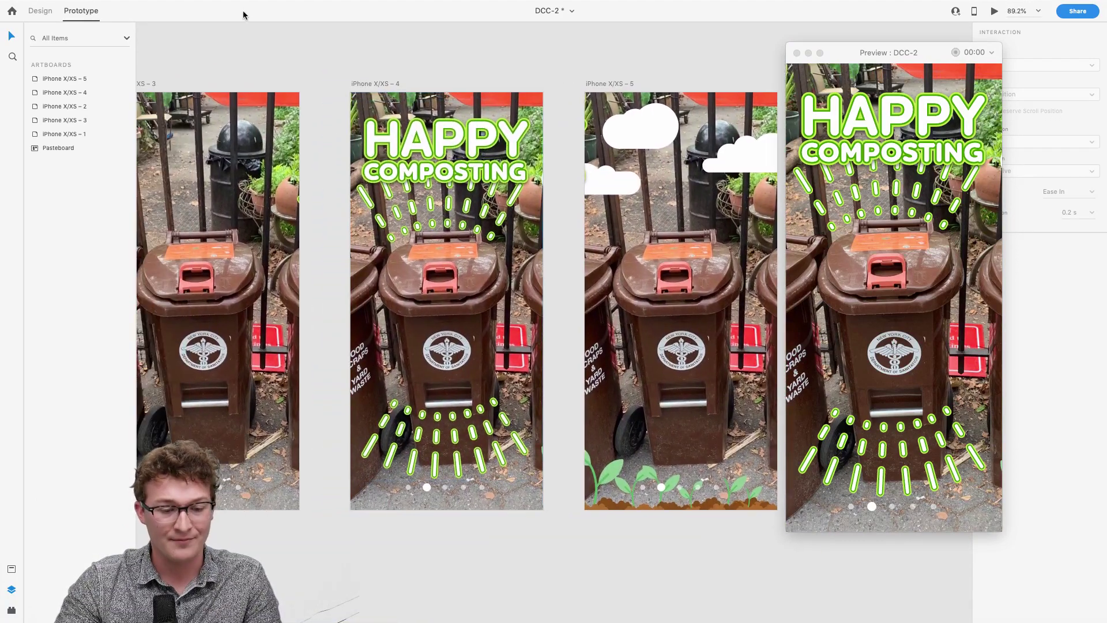
{"action": "left_click", "coordinate": [373, 83]}
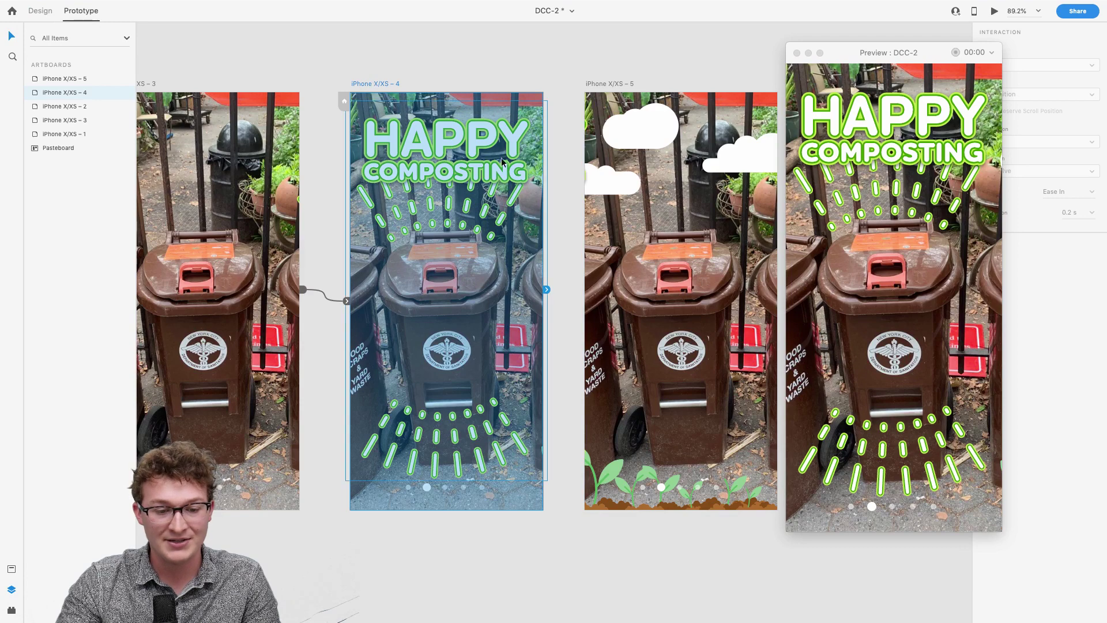
{"action": "left_click", "coordinate": [532, 72]}
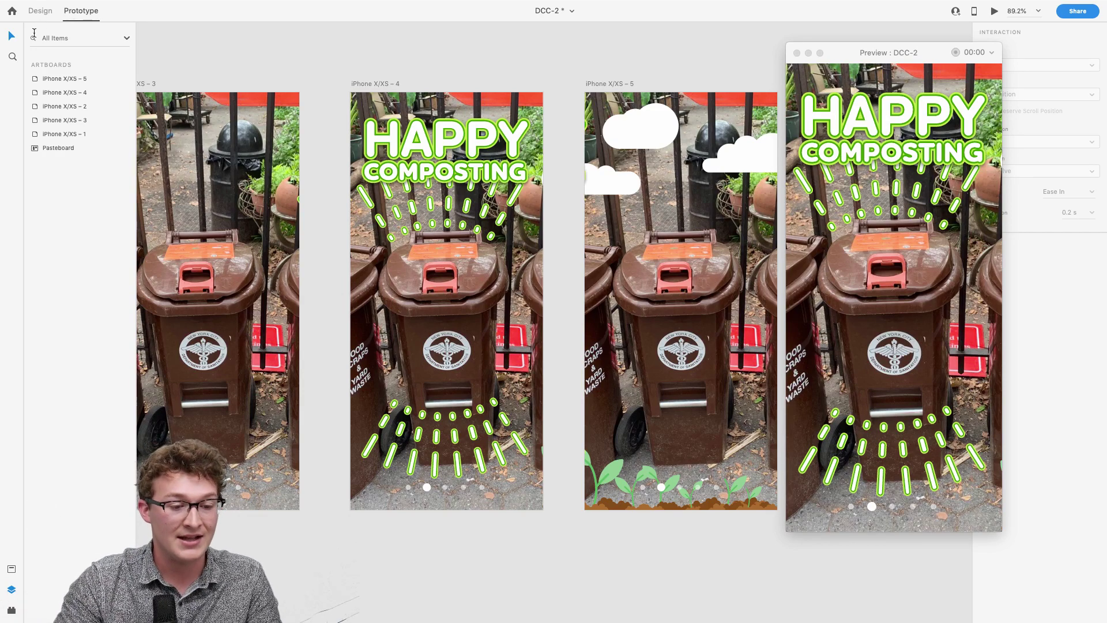
- Draw a full-height rectangle about 176 × 813 over the right half of iPhone X/XS – 4, and duplicate it over the left half
{"action": "left_click", "coordinate": [43, 12]}
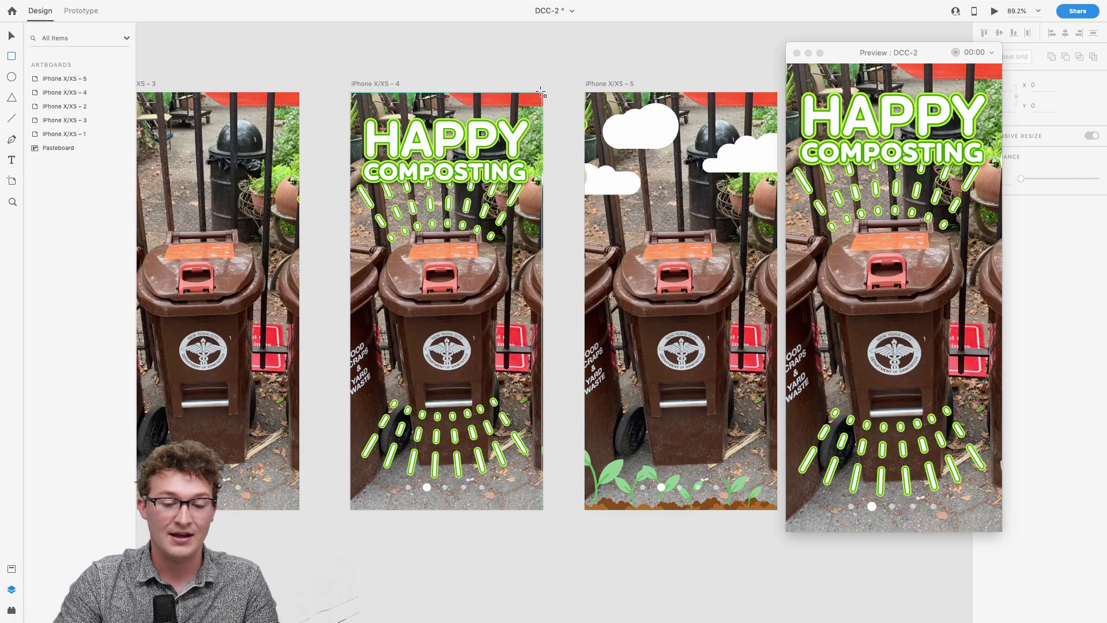
{"action": "mouse_move", "coordinate": [541, 93]}
{"action": "left_mouse_down"}
{"action": "mouse_move", "coordinate": [445, 388]}
{"action": "mouse_move", "coordinate": [462, 507]}
{"action": "mouse_move", "coordinate": [452, 511]}
{"action": "left_mouse_up"}
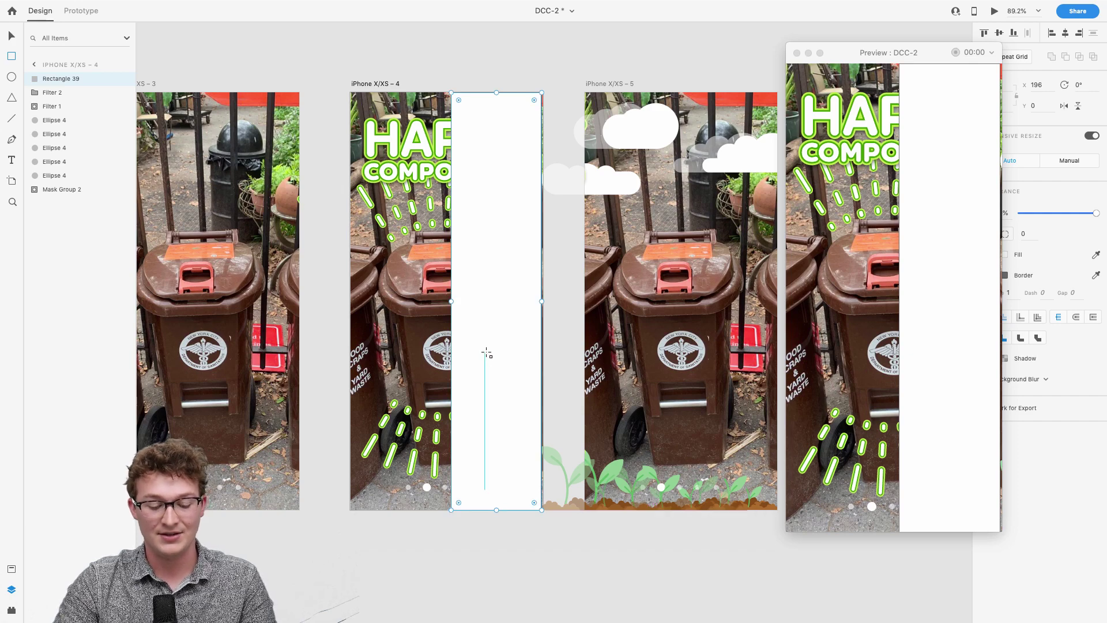
{"action": "key", "text": "v"}
{"action": "left_click_drag", "start_coordinate": [499, 341], "coordinate": [427, 354]}
{"action": "scroll", "coordinate": [409, 343], "scroll_direction": "up", "scroll_amount": 3}
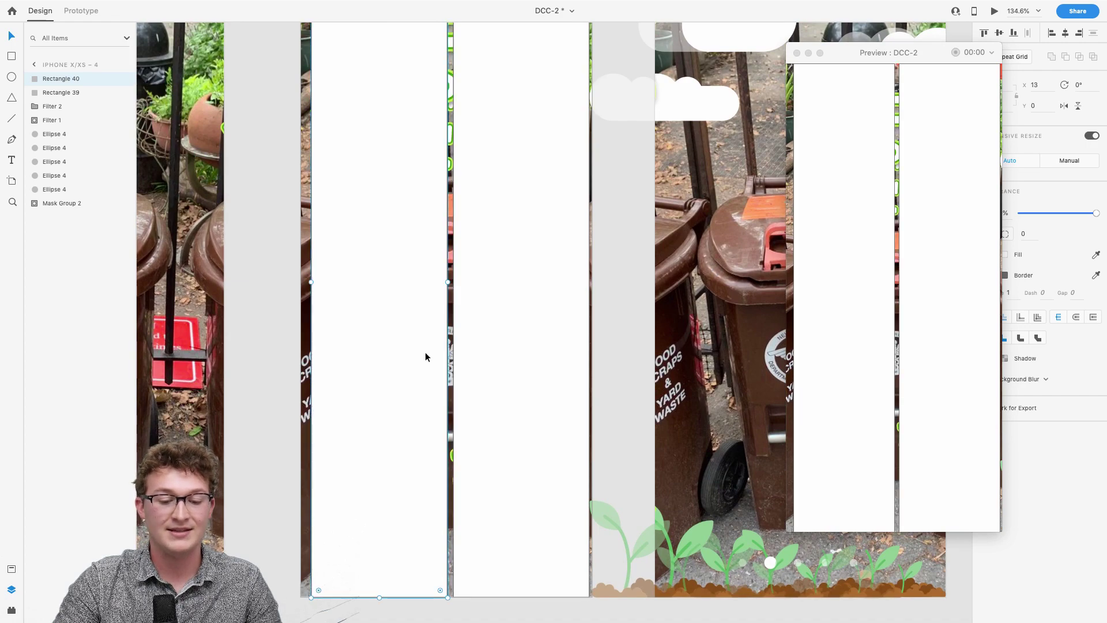
- Set the opacity of both half-screen rectangles to 0%, close the preview window, and remove the rectangles' borders
{"action": "left_click", "coordinate": [509, 344], "text": "shift"}
{"action": "scroll", "coordinate": [509, 345], "scroll_direction": "down", "scroll_amount": 3}
{"action": "left_click", "coordinate": [1056, 213]}
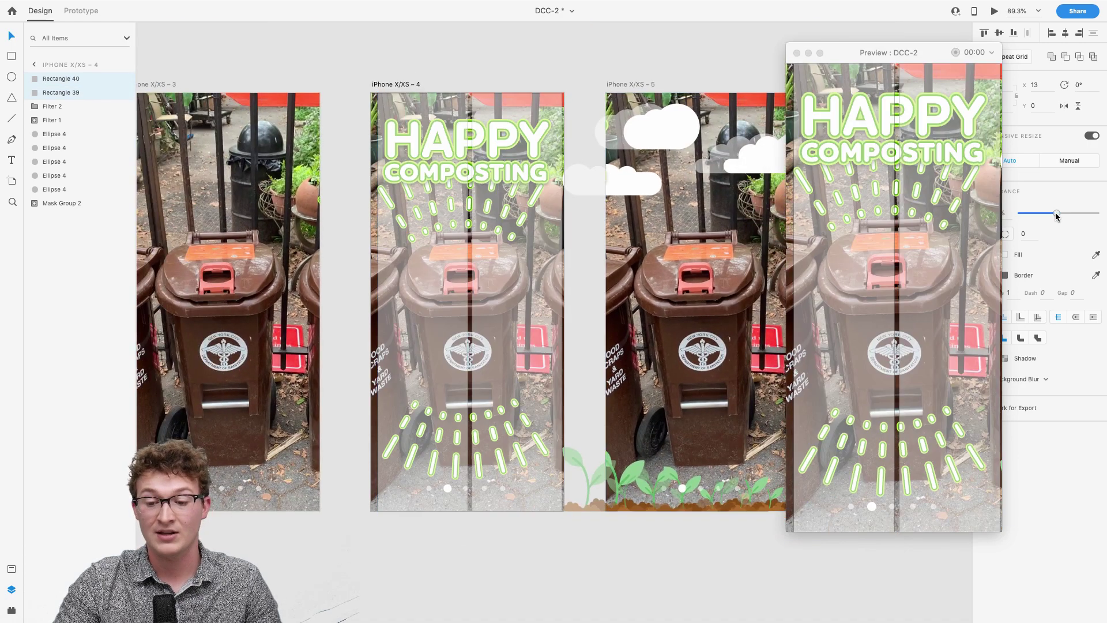
{"action": "left_click_drag", "start_coordinate": [1056, 216], "coordinate": [1021, 214]}
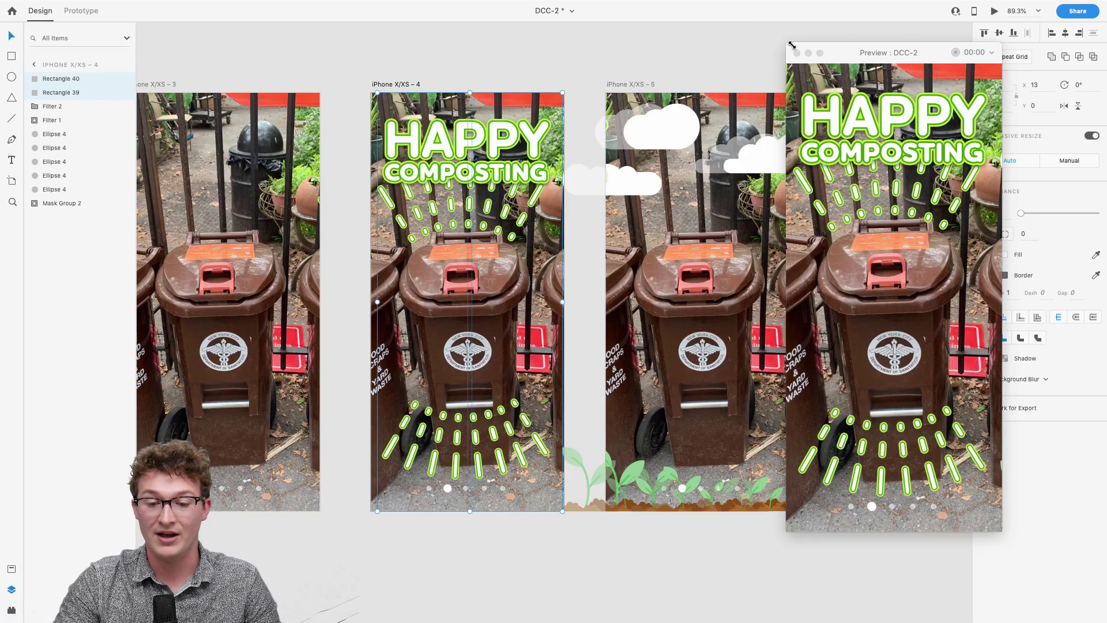
{"action": "left_click", "coordinate": [797, 53]}
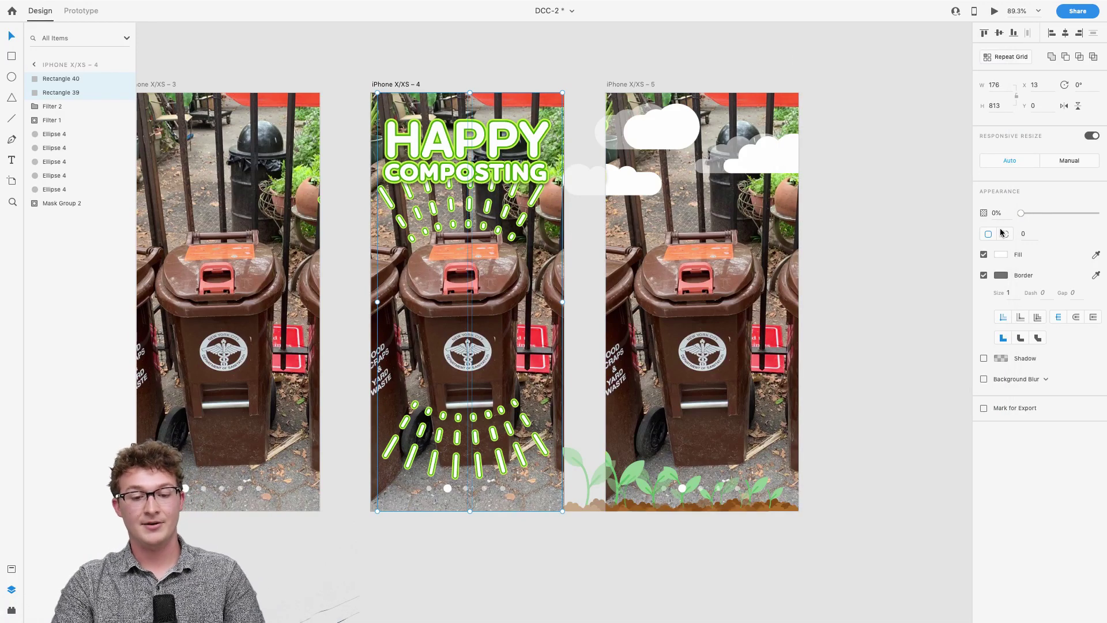
{"action": "left_click", "coordinate": [985, 275]}
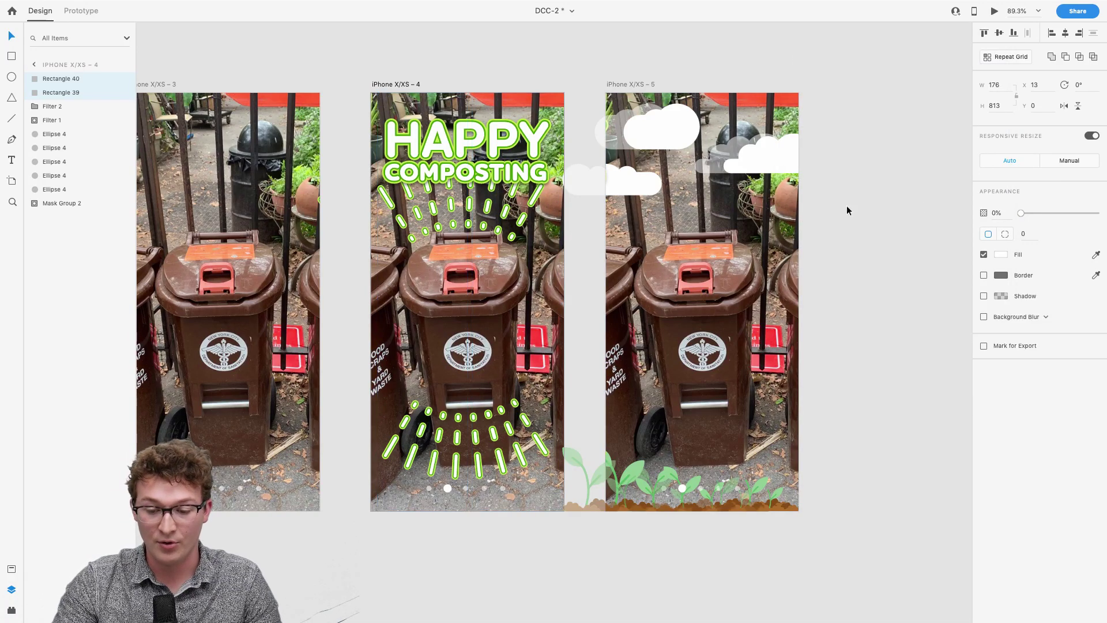
- Link the invisible right-half rectangle of iPhone X/XS – 4 to iPhone X/XS – 5 with a Drag trigger and Auto-Animate
{"action": "left_click", "coordinate": [530, 65]}
{"action": "left_click", "coordinate": [514, 108]}
{"action": "scroll", "coordinate": [561, 166], "scroll_direction": "up", "scroll_amount": 3}
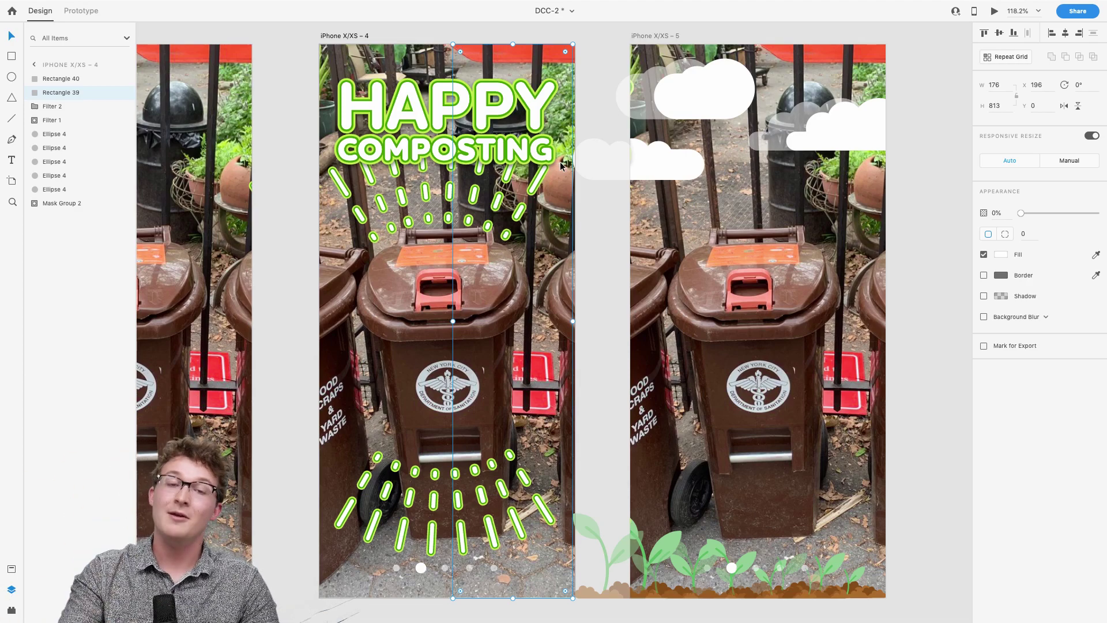
{"action": "scroll", "coordinate": [550, 169], "scroll_direction": "down", "scroll_amount": 3}
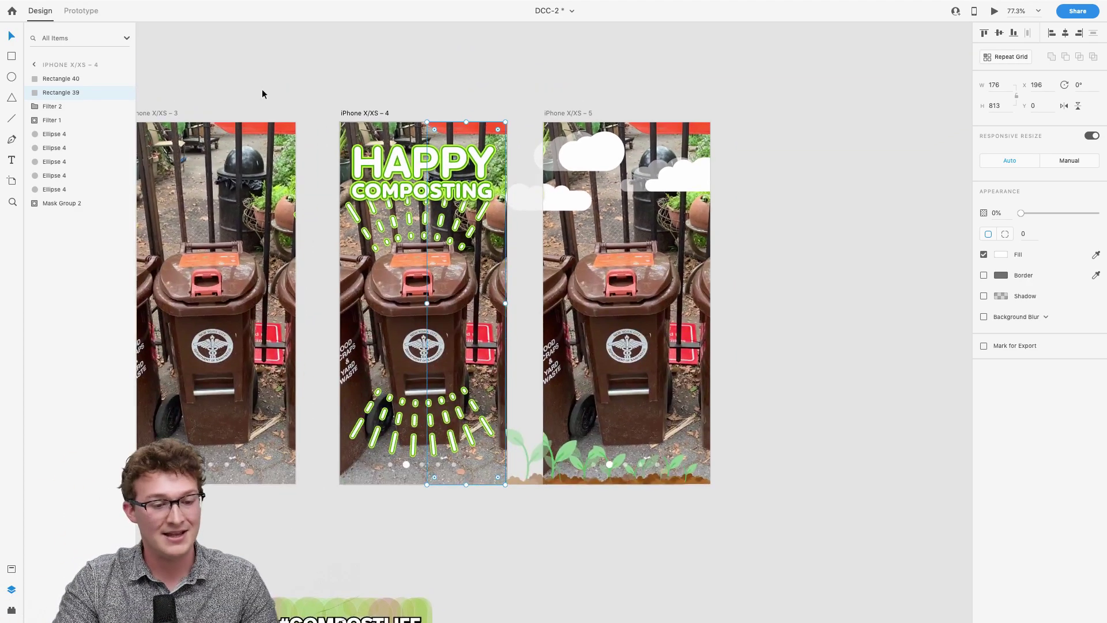
{"action": "left_click", "coordinate": [74, 16]}
{"action": "scroll", "coordinate": [302, 162], "scroll_direction": "up", "scroll_amount": 5}
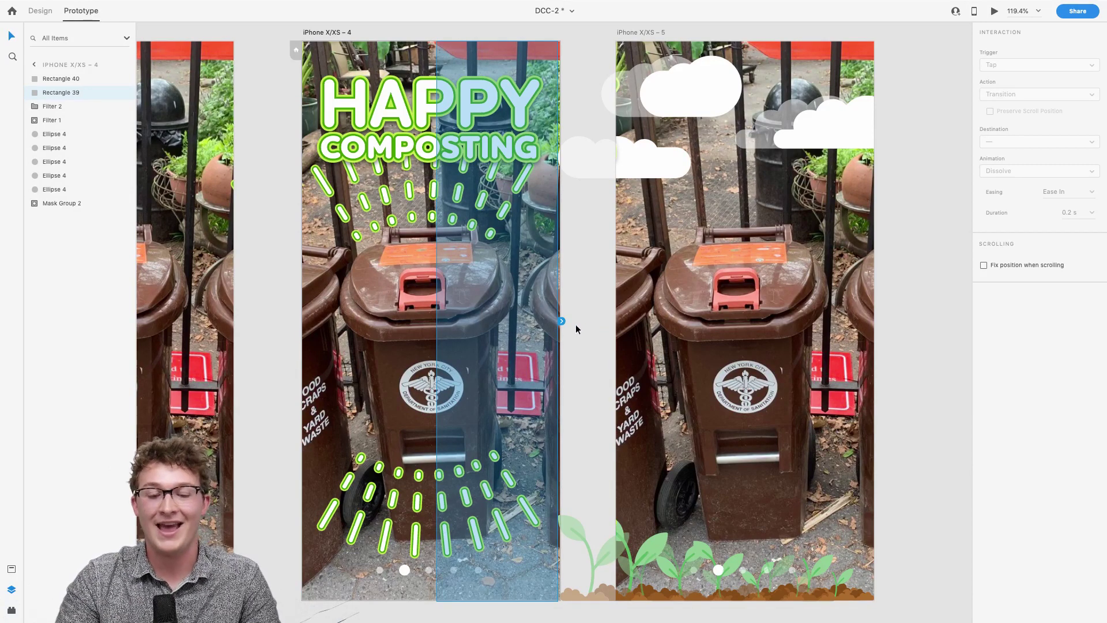
{"action": "left_click_drag", "start_coordinate": [564, 321], "coordinate": [759, 362]}
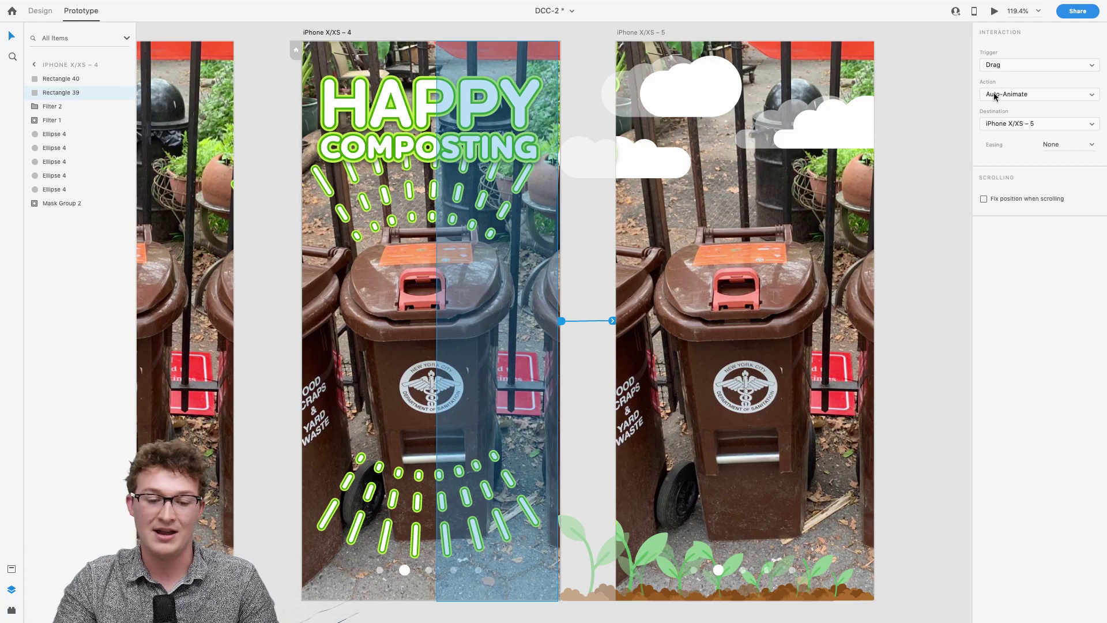
- Link the invisible left-half rectangle of iPhone X/XS – 4 to iPhone X/XS – 3 with a Drag trigger and Auto-Animate
{"action": "scroll", "coordinate": [676, 299], "scroll_direction": "down", "scroll_amount": 3}
{"action": "left_click", "coordinate": [474, 343]}
{"action": "scroll", "coordinate": [475, 344], "scroll_direction": "up", "scroll_amount": 2}
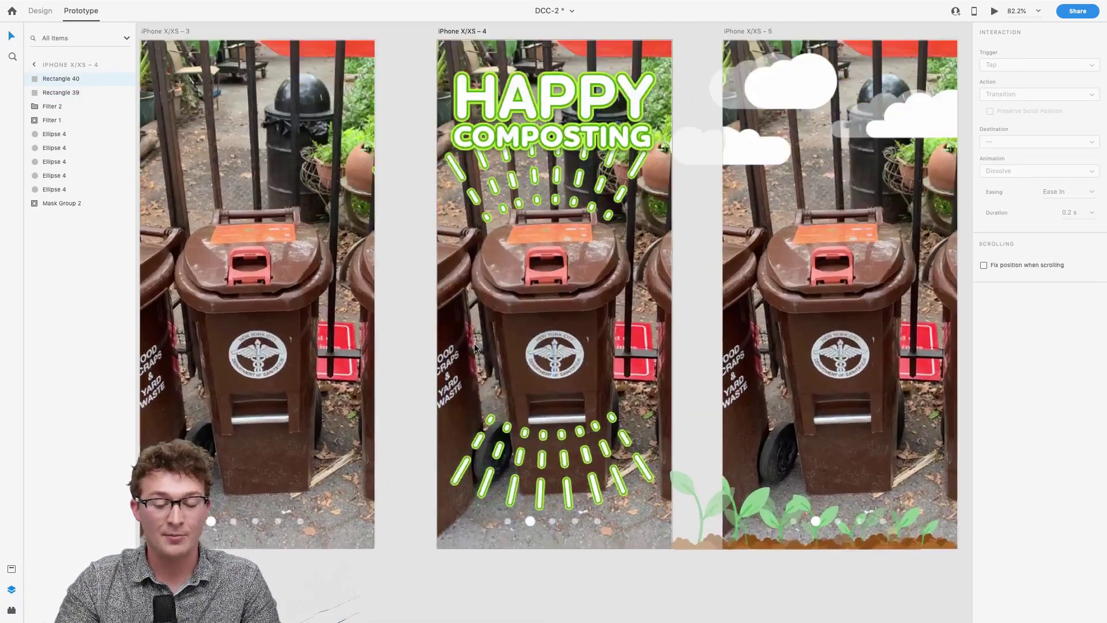
{"action": "scroll", "coordinate": [474, 345], "scroll_direction": "up", "scroll_amount": 2}
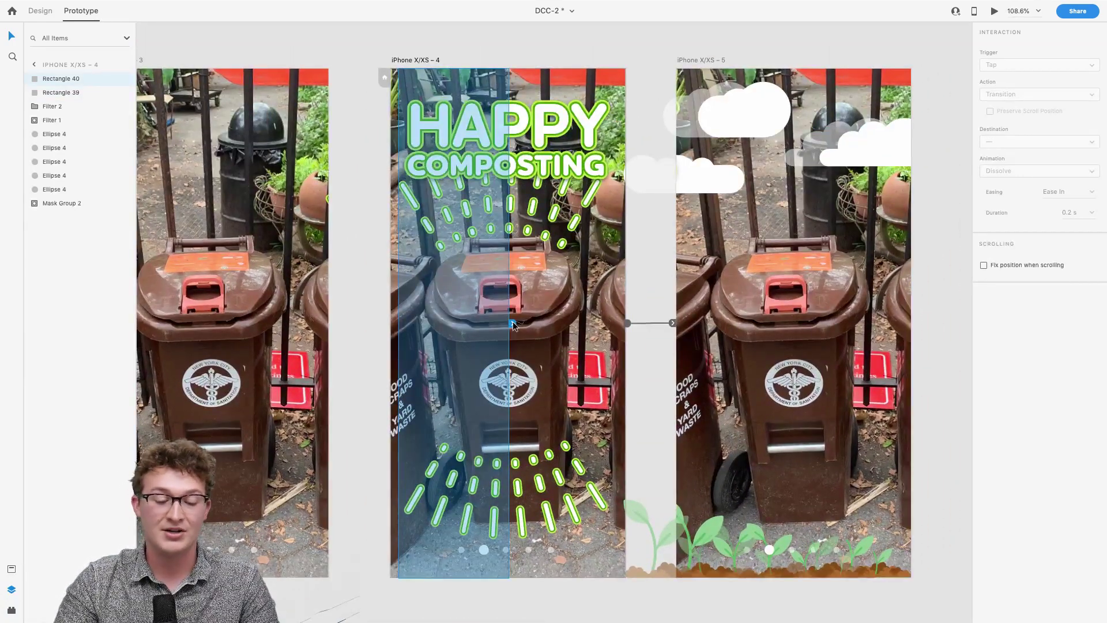
{"action": "left_click_drag", "start_coordinate": [513, 324], "coordinate": [220, 384]}
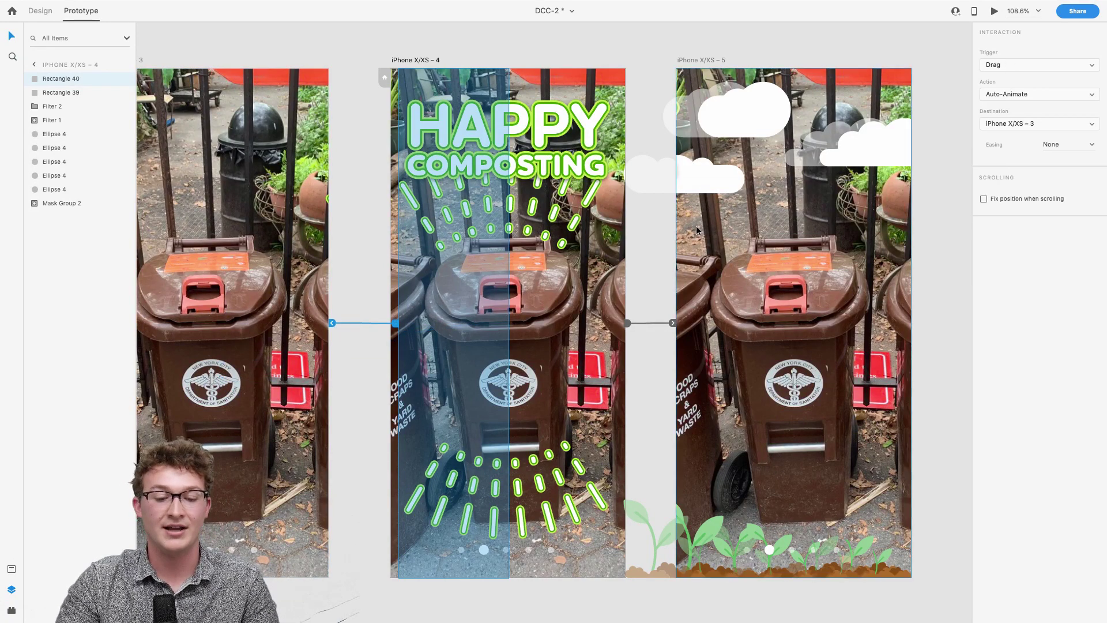
- Check the interaction of the right-half rectangle on iPhone X/XS – 4, and inspect the background photo of iPhone X/XS – 3
{"action": "scroll", "coordinate": [699, 227], "scroll_direction": "down", "scroll_amount": 2}
{"action": "left_click", "coordinate": [583, 239]}
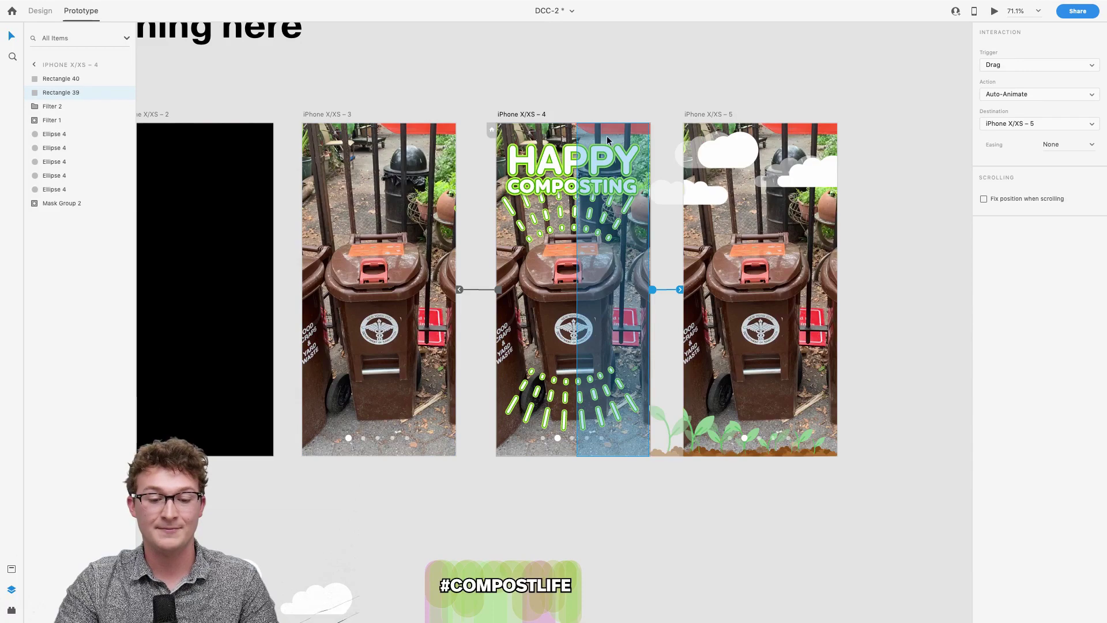
{"action": "left_click", "coordinate": [529, 113]}
{"action": "scroll", "coordinate": [476, 141], "scroll_direction": "up", "scroll_amount": 2}
{"action": "left_click", "coordinate": [315, 148]}
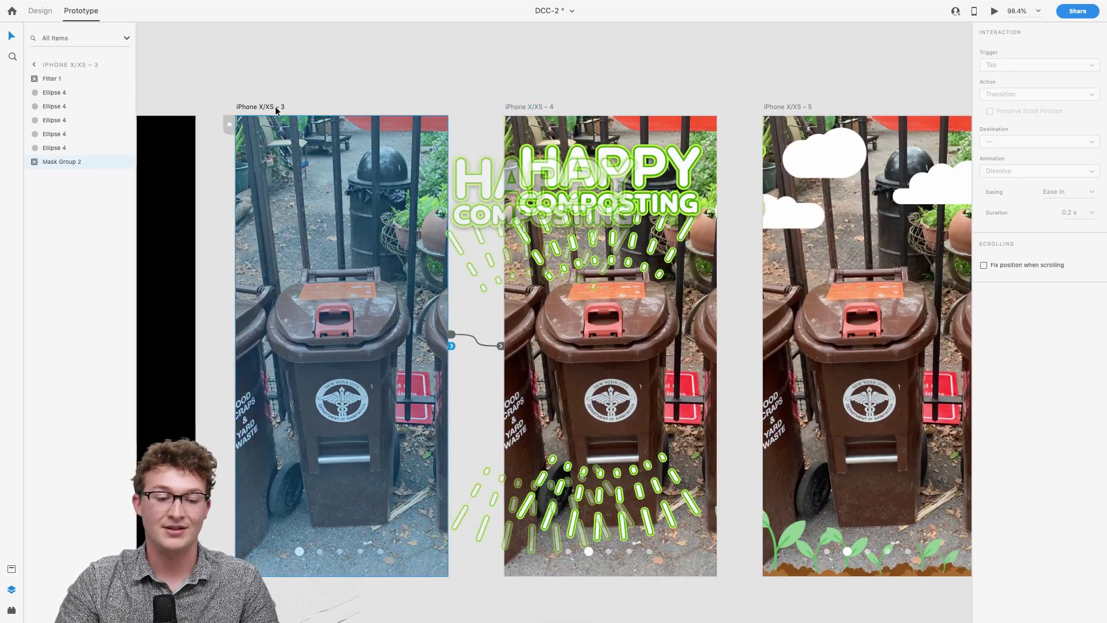
- Preview the prototype from iPhone X/XS – 1 and take the photo with the shutter button
{"action": "scroll", "coordinate": [303, 154], "scroll_direction": "down", "scroll_amount": 3}
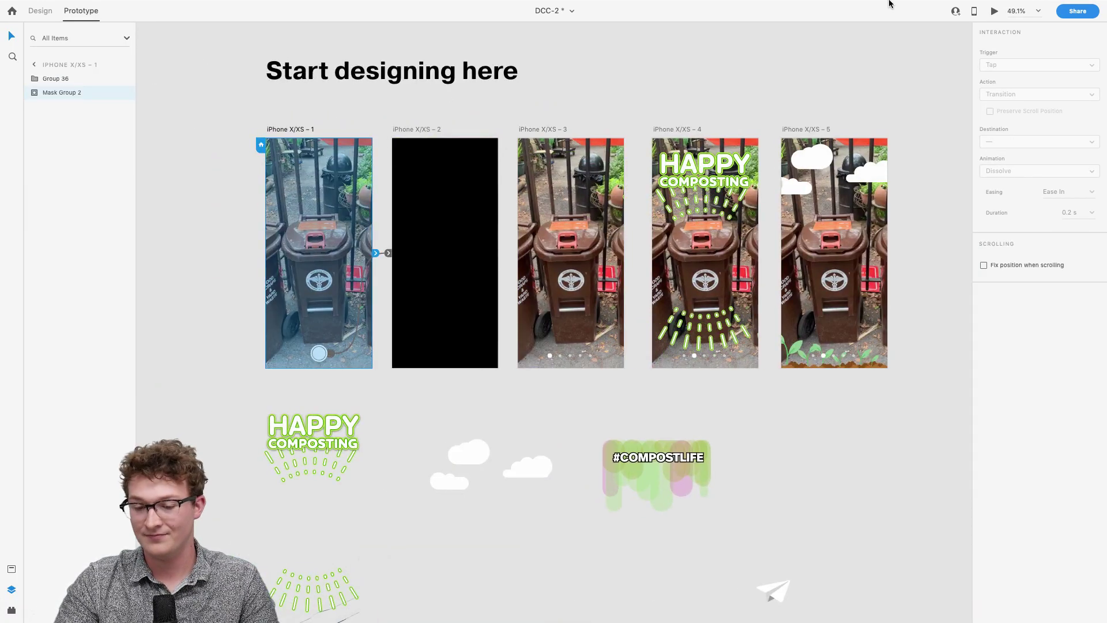
{"action": "left_click", "coordinate": [998, 23]}
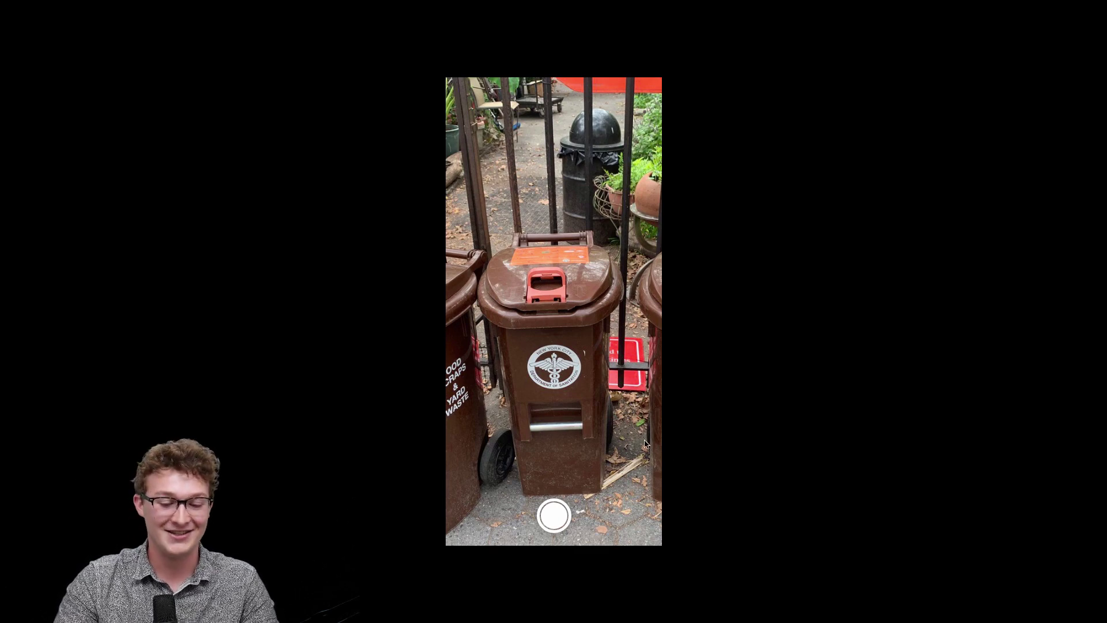
{"action": "left_click", "coordinate": [551, 515]}
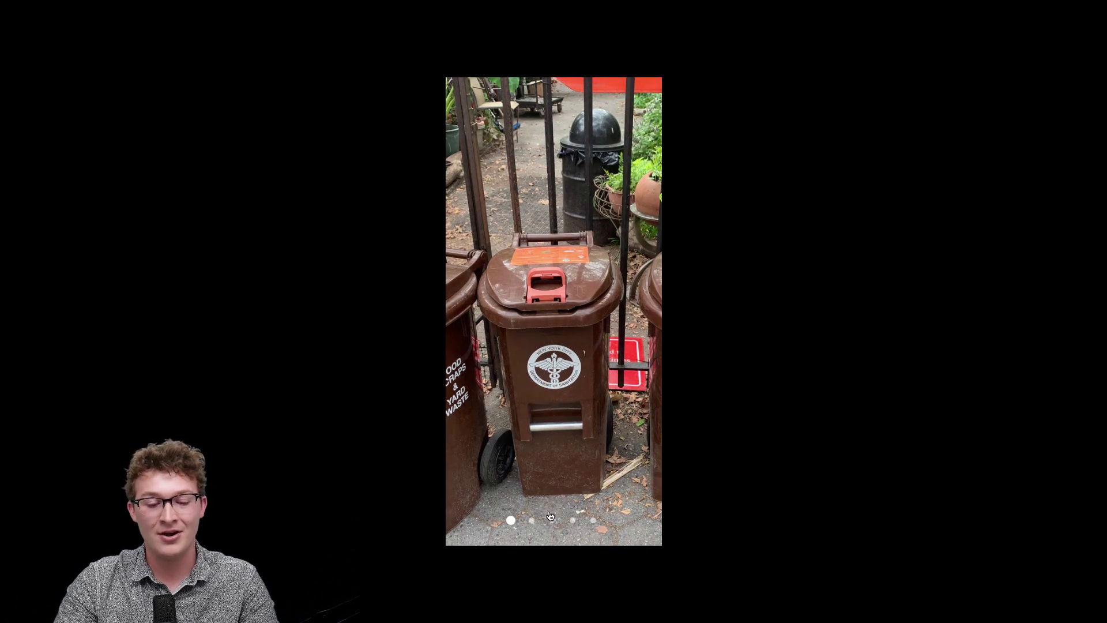
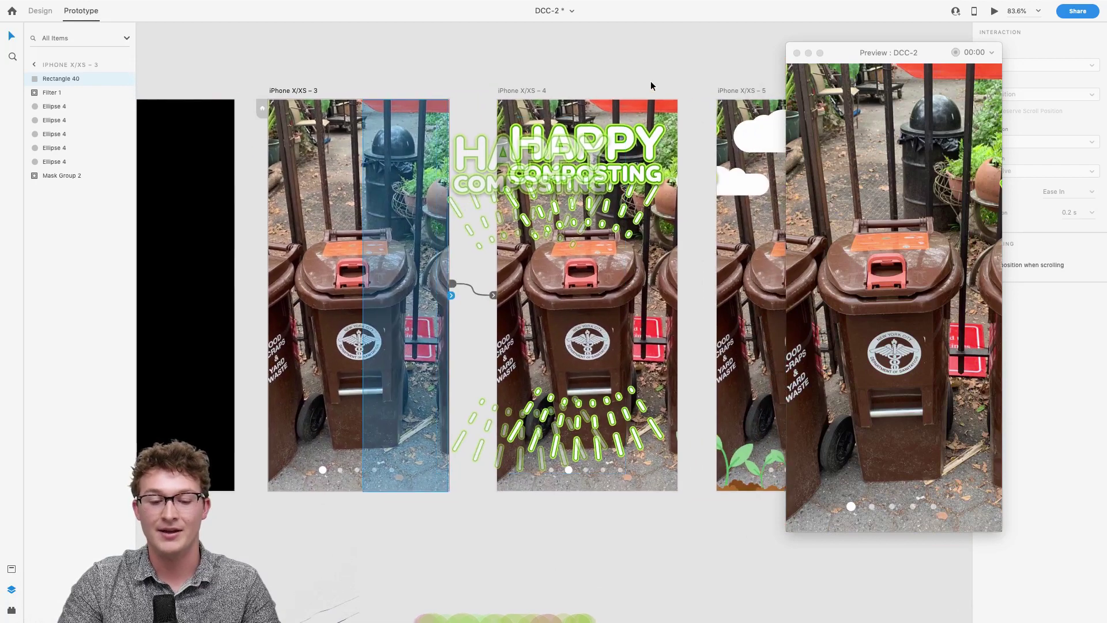
- Test the drag transitions in the preview window, starting from the unfiltered photo of iPhone X/XS – 3
{"action": "left_click", "coordinate": [929, 236]}
{"action": "left_click", "coordinate": [930, 237]}
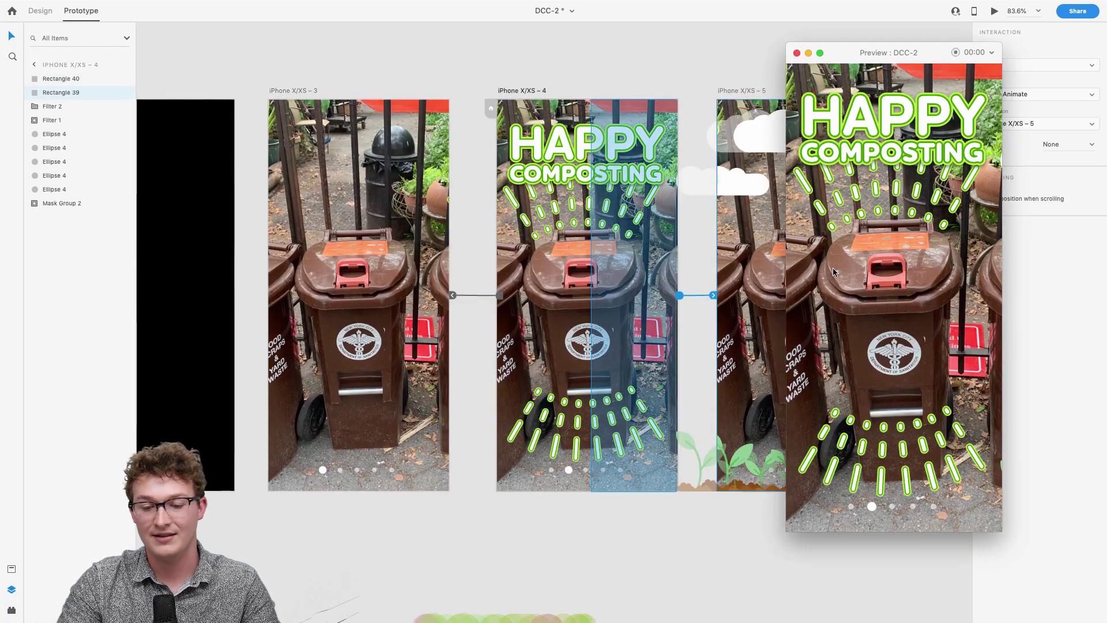
{"action": "left_click", "coordinate": [835, 283]}
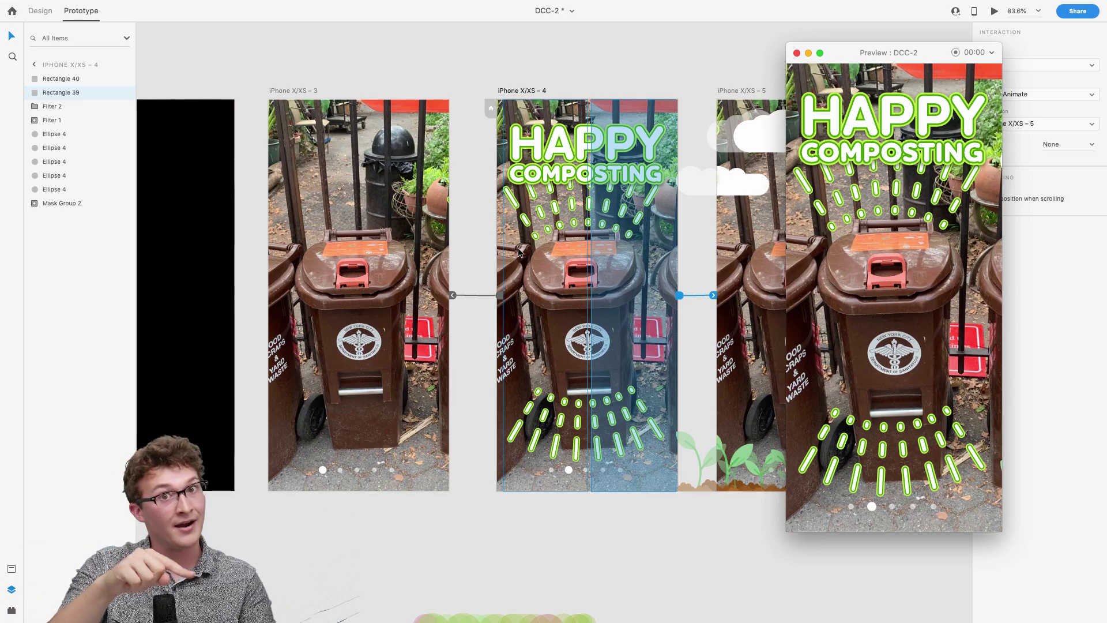
- Inspect the link from the left-half rectangle of iPhone X/XS – 4 back to iPhone X/XS – 3
{"action": "left_click", "coordinate": [339, 258]}
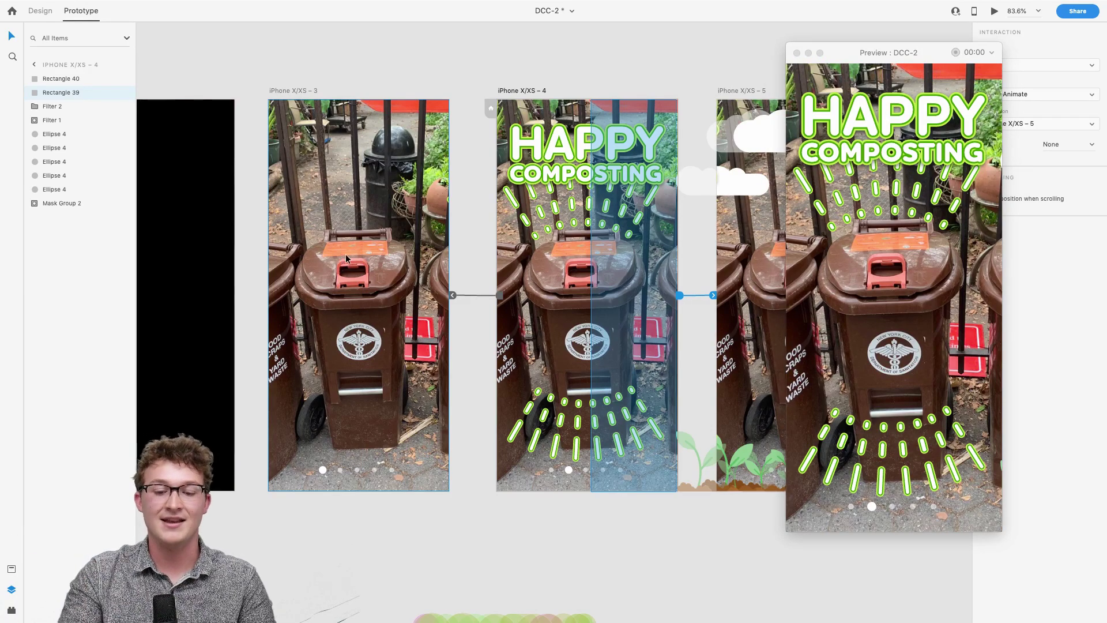
{"action": "scroll", "coordinate": [404, 254], "scroll_direction": "right", "scroll_amount": 2}
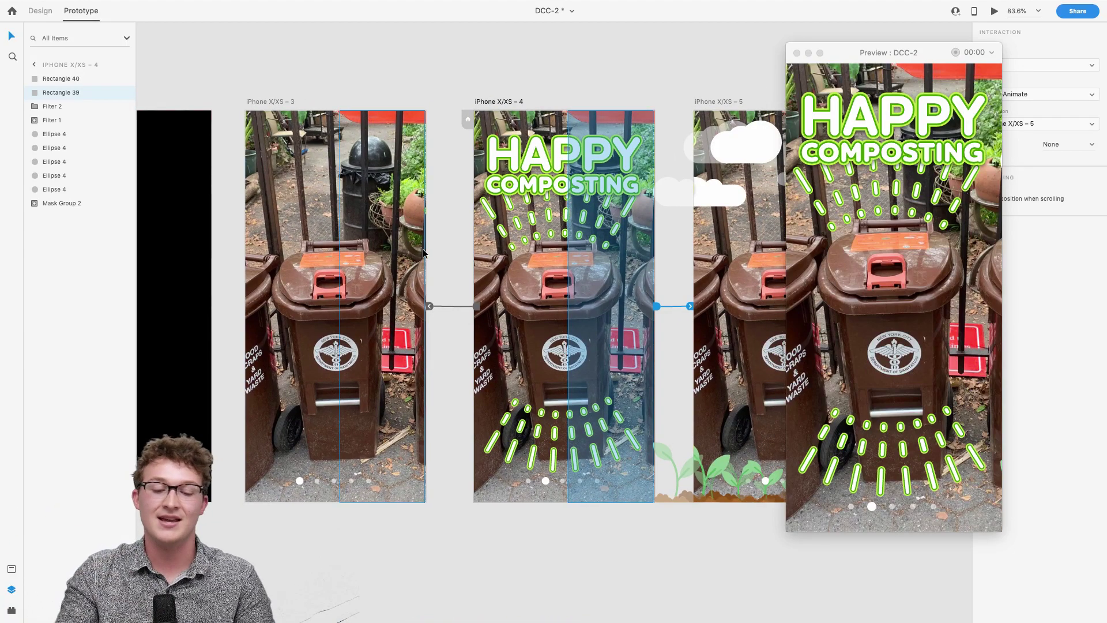
{"action": "scroll", "coordinate": [415, 254], "scroll_direction": "right", "scroll_amount": 5}
{"action": "left_click", "coordinate": [388, 253]}
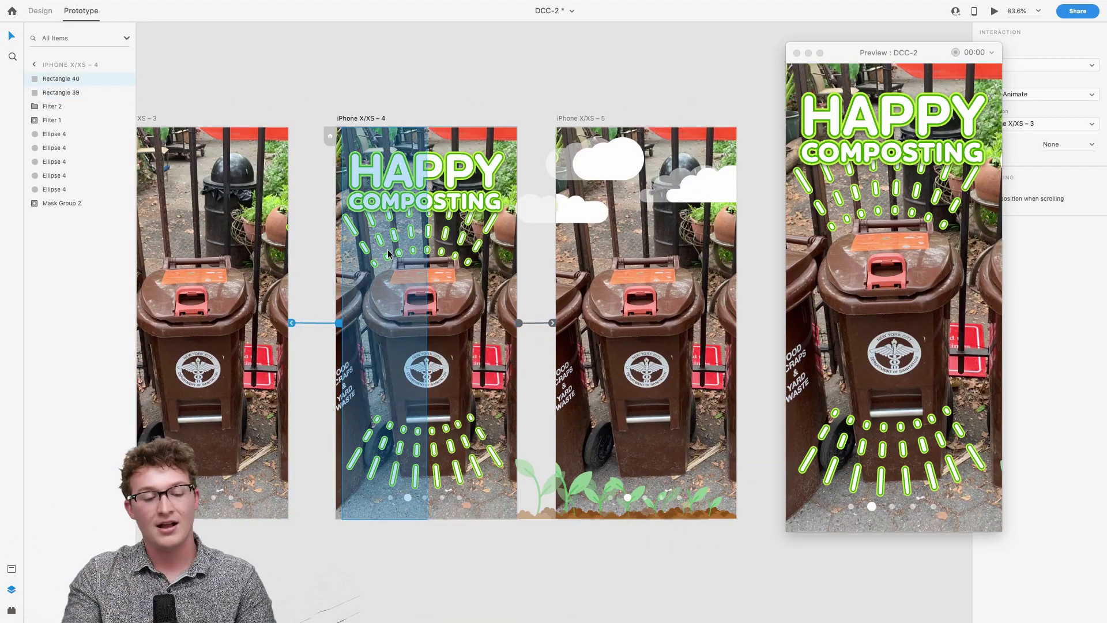
- Inspect the link from the right-half rectangle of iPhone X/XS – 4 to iPhone X/XS – 5, and check iPhone X/XS – 5
{"action": "left_click", "coordinate": [462, 282]}
{"action": "scroll", "coordinate": [461, 286], "scroll_direction": "right", "scroll_amount": 2}
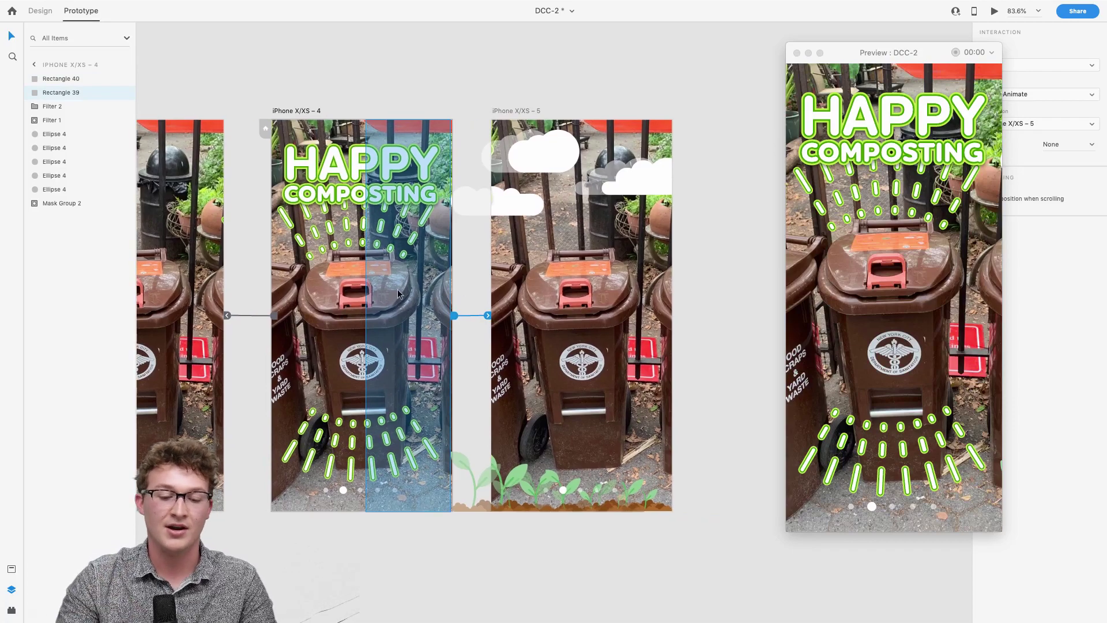
{"action": "scroll", "coordinate": [381, 291], "scroll_direction": "up", "scroll_amount": 2}
{"action": "scroll", "coordinate": [363, 294], "scroll_direction": "down", "scroll_amount": 4}
{"action": "left_click", "coordinate": [452, 303]}
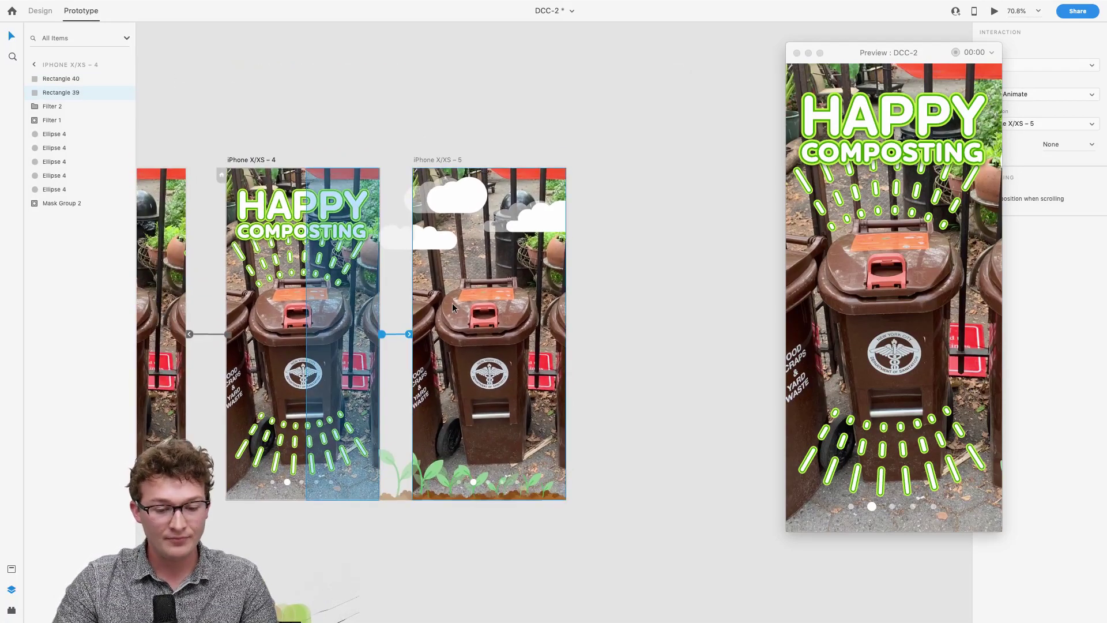
{"action": "scroll", "coordinate": [452, 302], "scroll_direction": "up", "scroll_amount": 2}
{"action": "scroll", "coordinate": [452, 303], "scroll_direction": "down", "scroll_amount": 3}
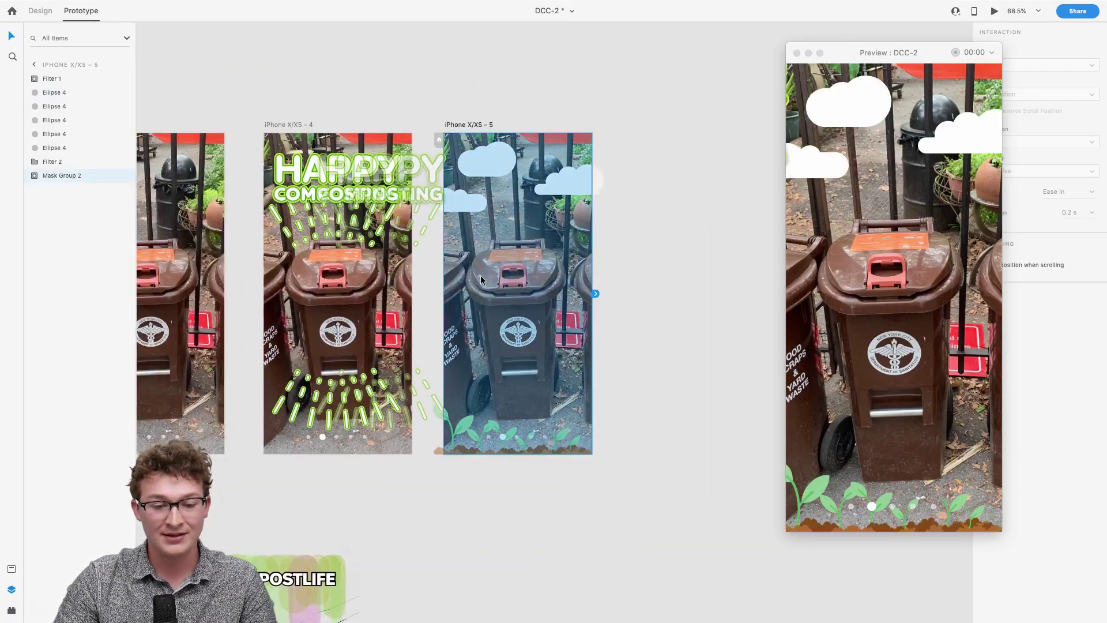
- Copy both half-screen rectangles from iPhone X/XS – 4 and paste them onto iPhone X/XS – 5
{"action": "left_click", "coordinate": [323, 283]}
{"action": "left_click", "coordinate": [387, 285], "text": "shift"}
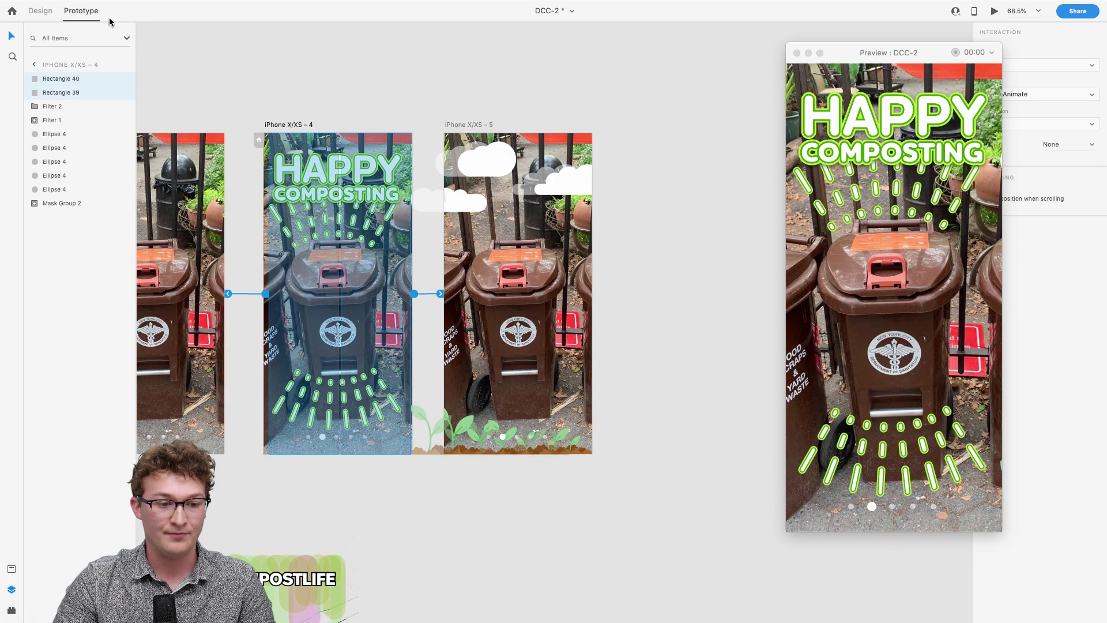
{"action": "left_click", "coordinate": [46, 11]}
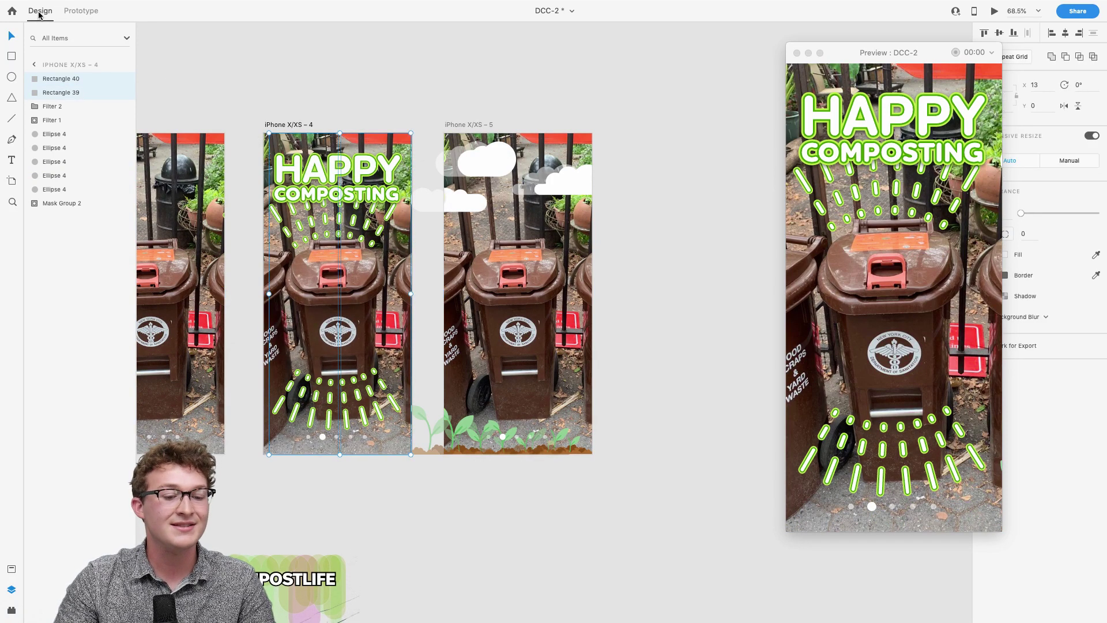
{"action": "left_click", "coordinate": [487, 291]}
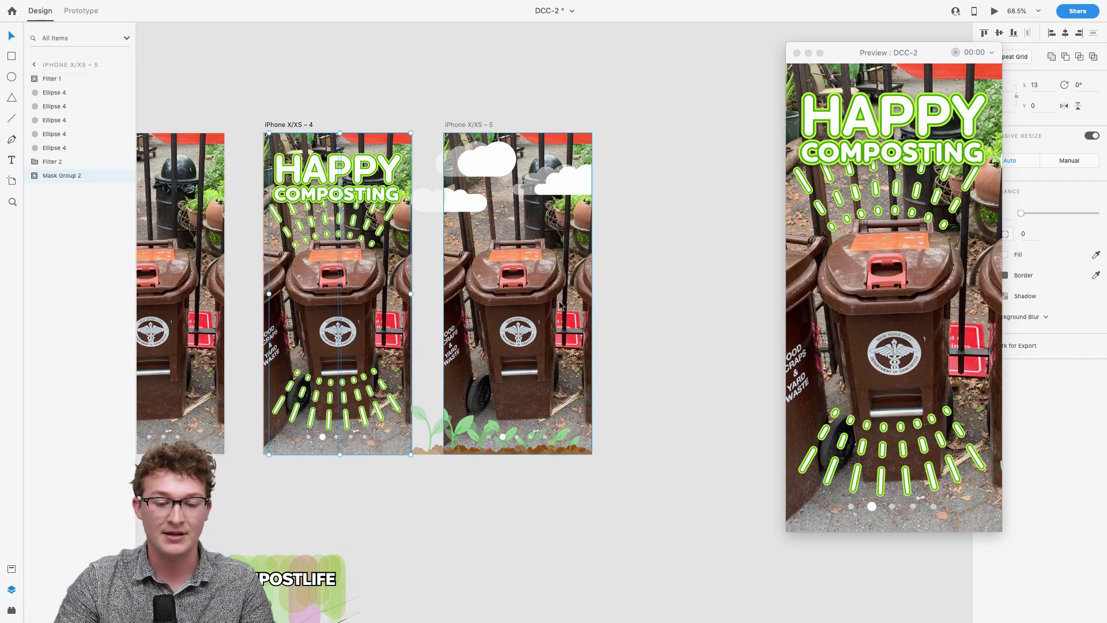
{"action": "left_click", "coordinate": [560, 305], "text": "shift"}
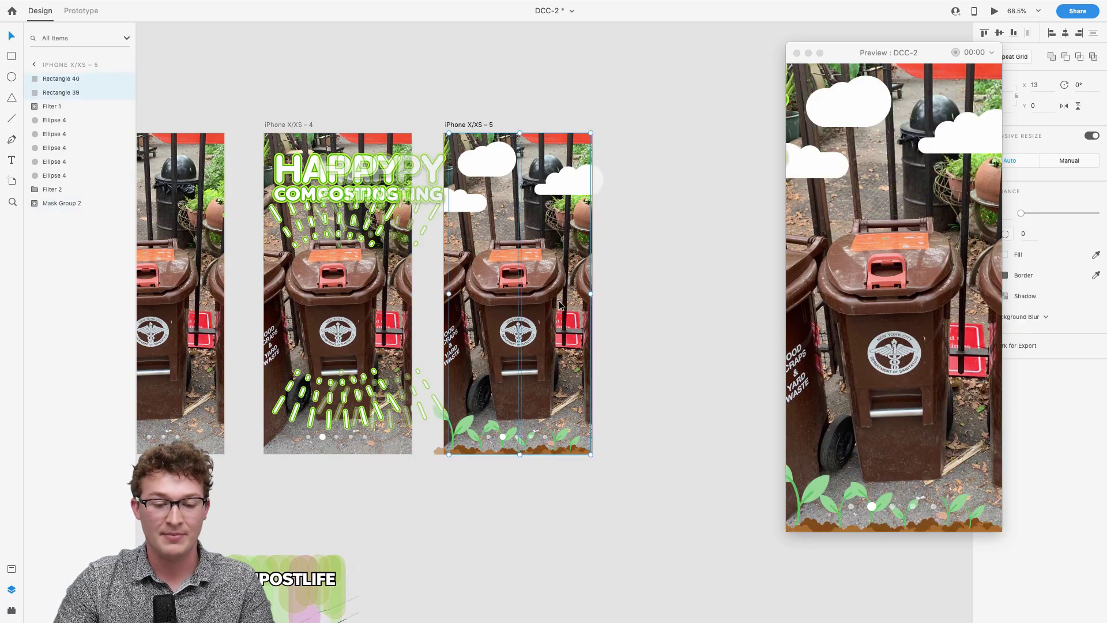
- Link the left-half rectangle of iPhone X/XS – 5 back to iPhone X/XS – 4 as a prototype interaction
{"action": "left_click", "coordinate": [92, 15]}
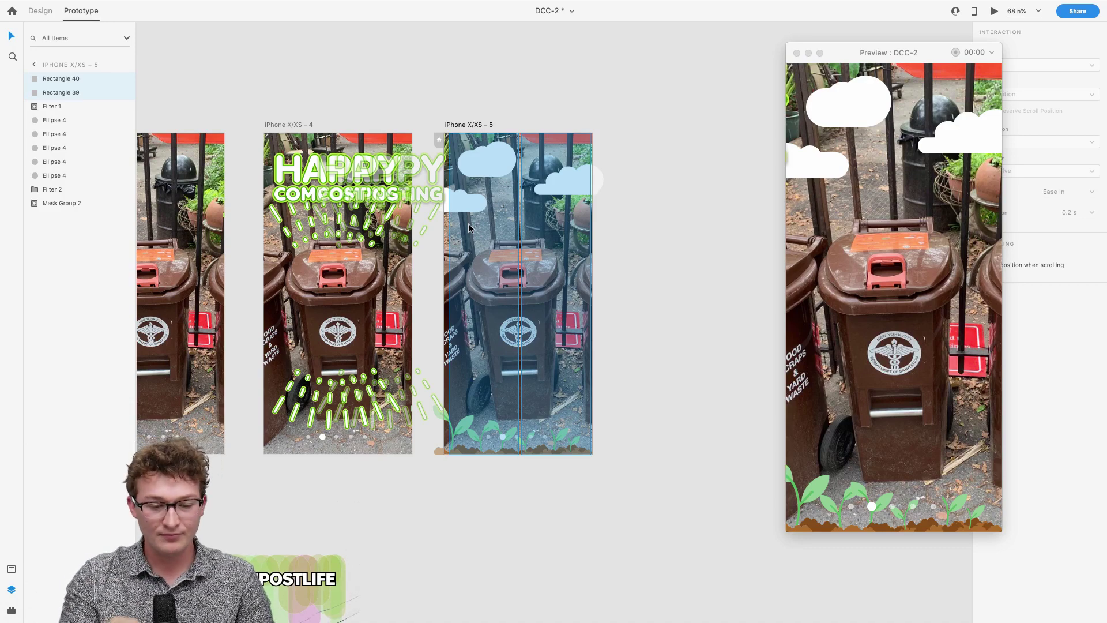
{"action": "scroll", "coordinate": [469, 223], "scroll_direction": "up", "scroll_amount": 3}
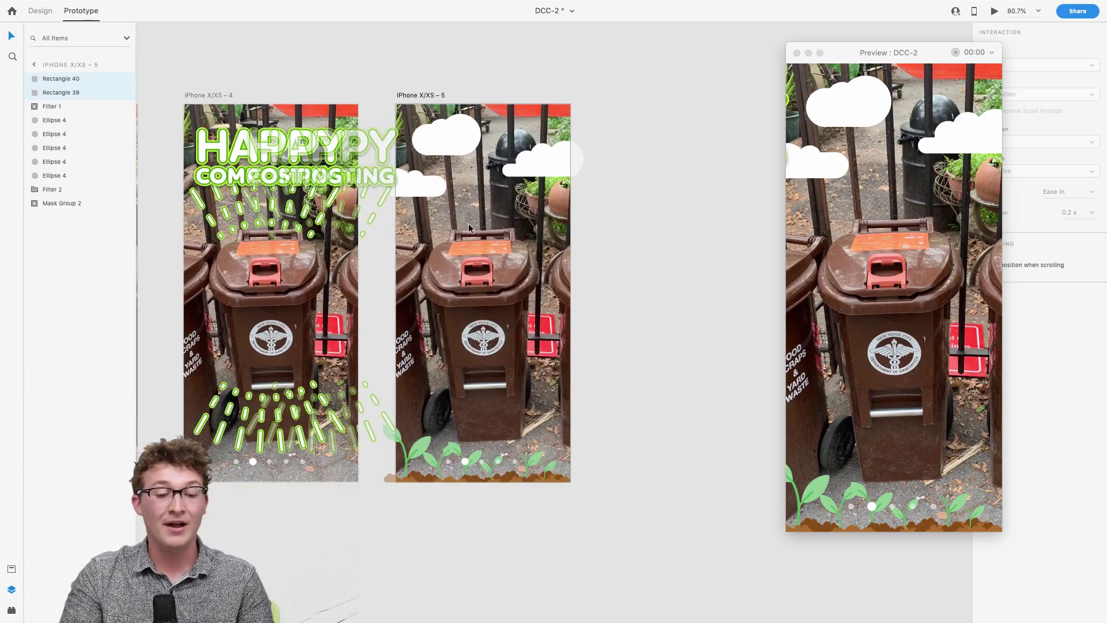
{"action": "scroll", "coordinate": [469, 227], "scroll_direction": "up", "scroll_amount": 3}
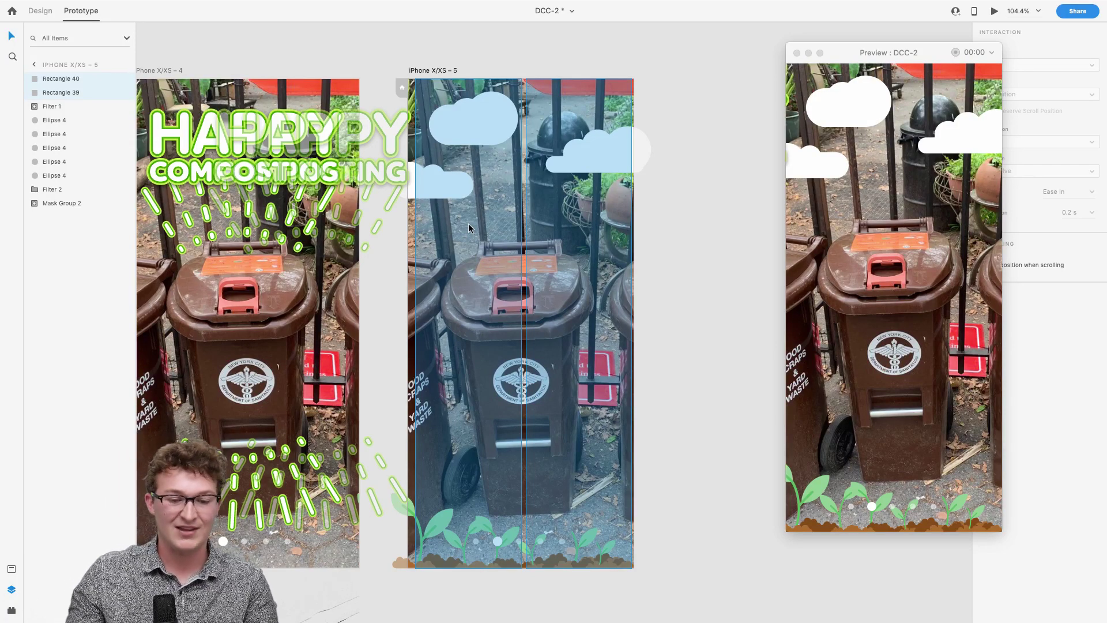
{"action": "left_click", "coordinate": [370, 53]}
{"action": "left_click", "coordinate": [501, 289]}
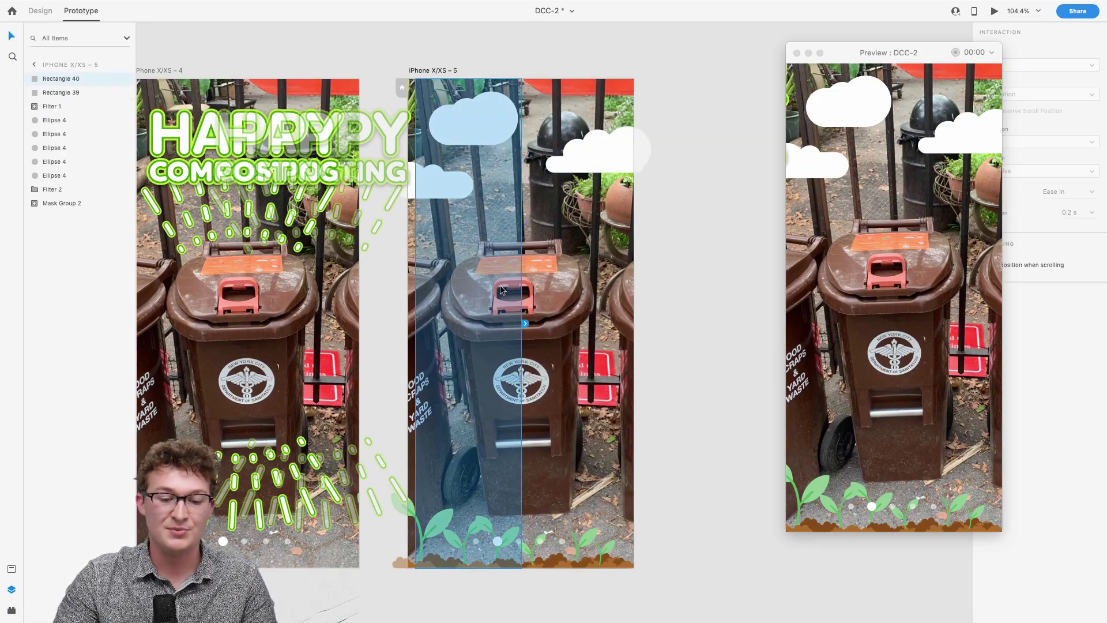
{"action": "scroll", "coordinate": [516, 302], "scroll_direction": "down", "scroll_amount": 1}
{"action": "scroll", "coordinate": [515, 302], "scroll_direction": "left", "scroll_amount": 2}
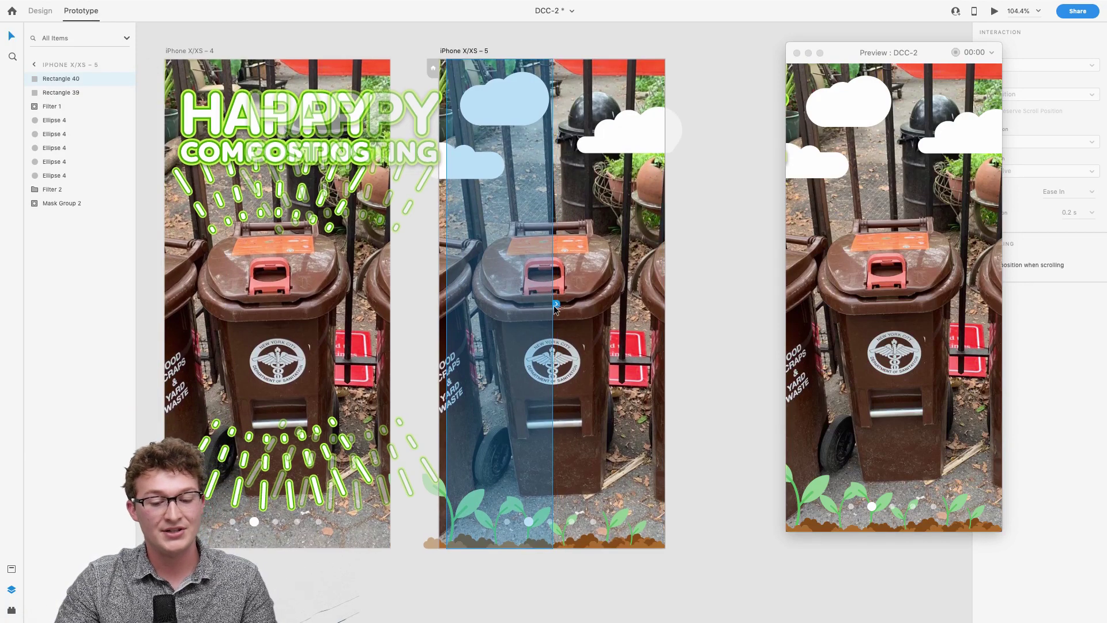
{"action": "left_click_drag", "start_coordinate": [557, 304], "coordinate": [398, 323]}
- Delete the right-half rectangle from iPhone X/XS – 5
{"action": "left_click", "coordinate": [598, 330]}
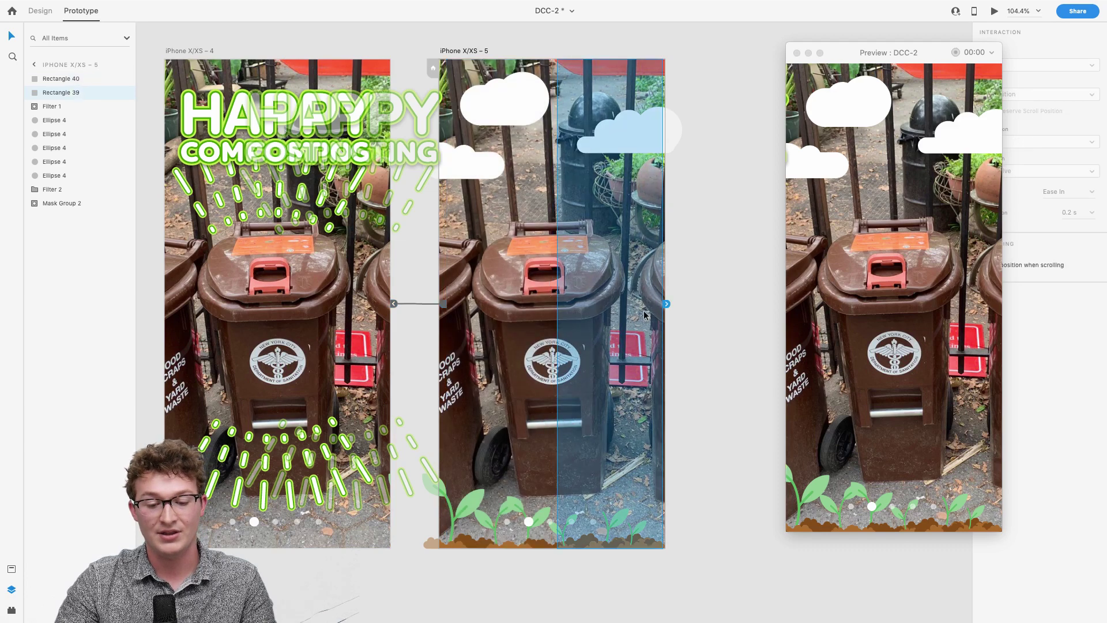
{"action": "scroll", "coordinate": [669, 307], "scroll_direction": "down", "scroll_amount": 5}
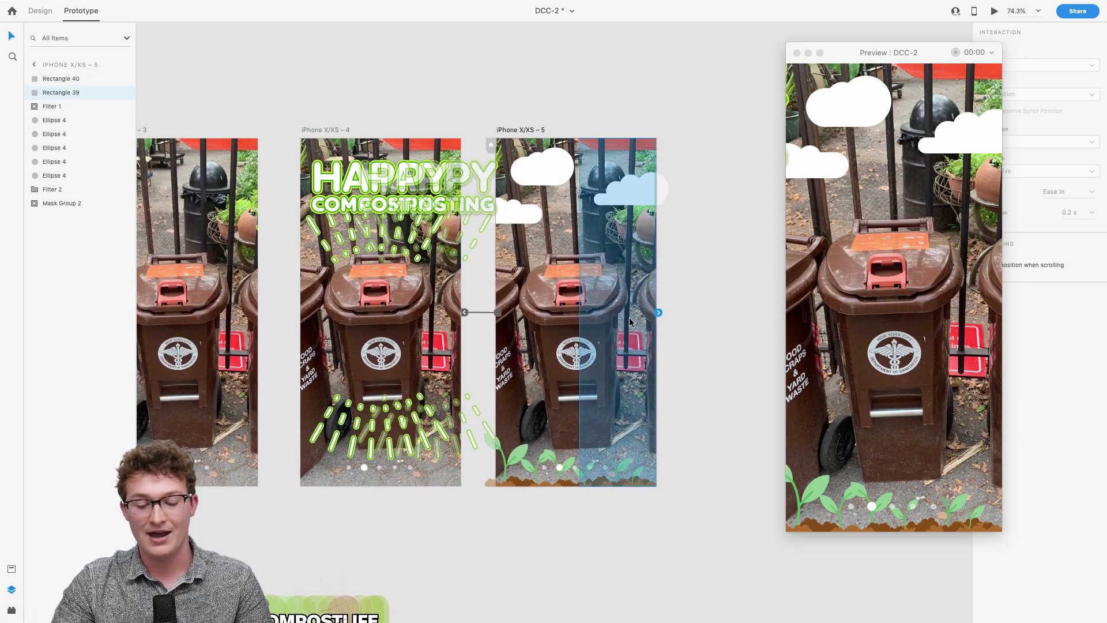
{"action": "scroll", "coordinate": [628, 317], "scroll_direction": "down", "scroll_amount": 5}
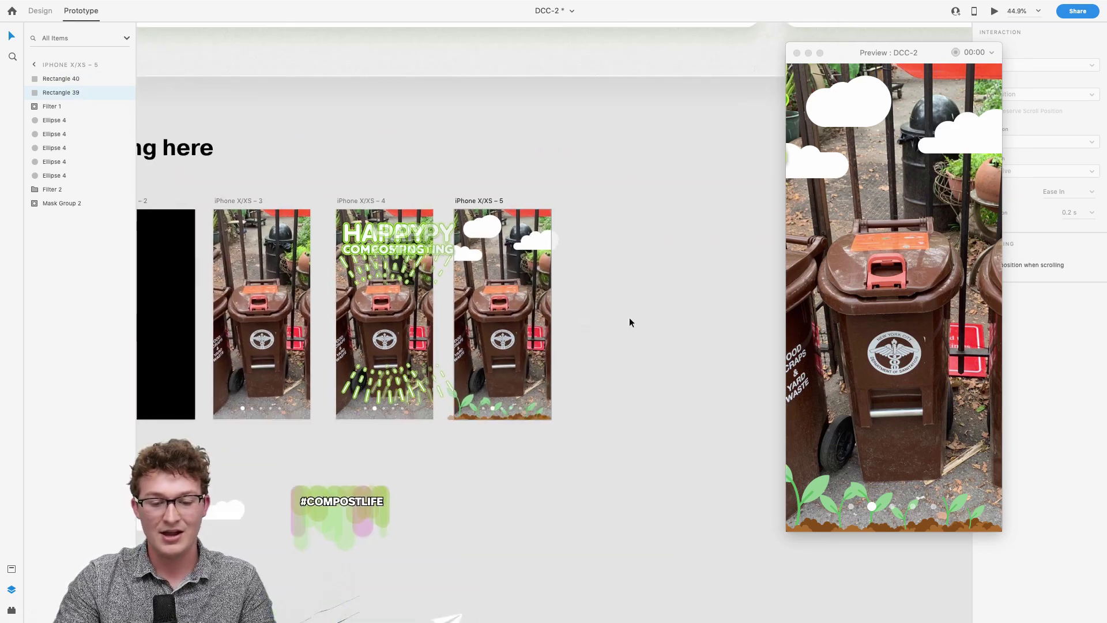
{"action": "scroll", "coordinate": [642, 262], "scroll_direction": "left", "scroll_amount": 5}
{"action": "scroll", "coordinate": [643, 286], "scroll_direction": "up", "scroll_amount": 5}
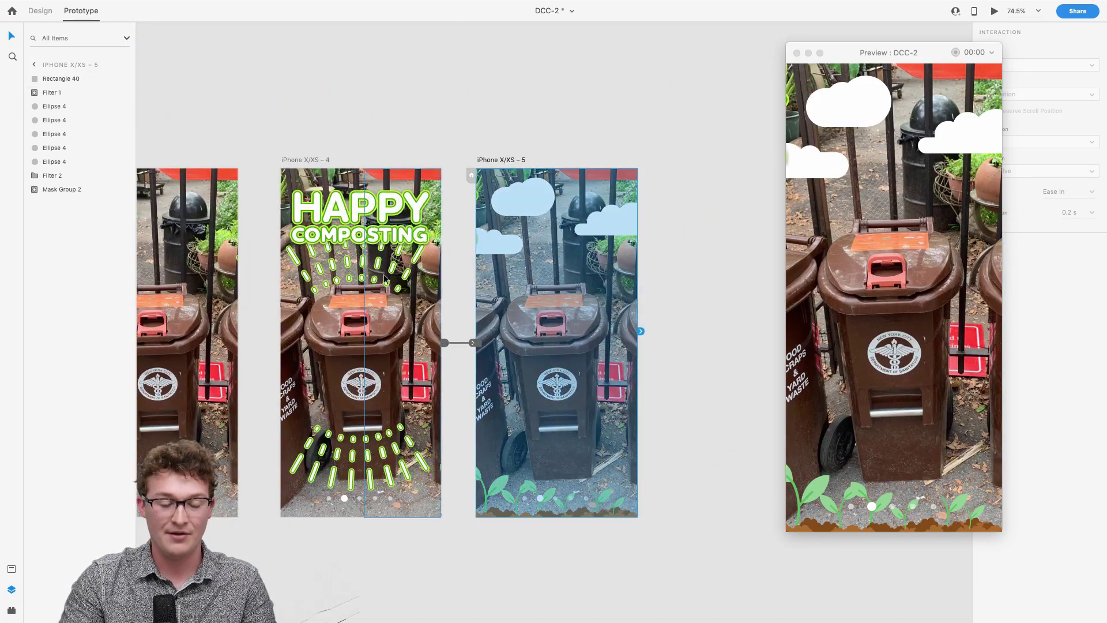
- Test the swipe from iPhone X/XS – 4 to iPhone X/XS – 5 in the preview, and close the preview window
{"action": "left_click", "coordinate": [416, 323]}
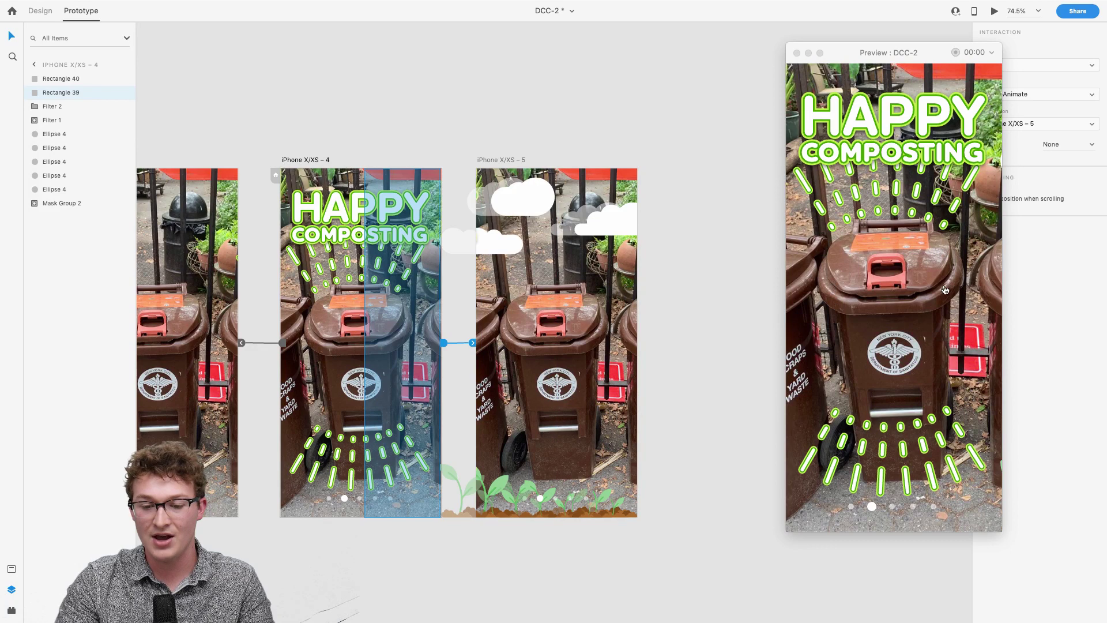
{"action": "left_click", "coordinate": [836, 308]}
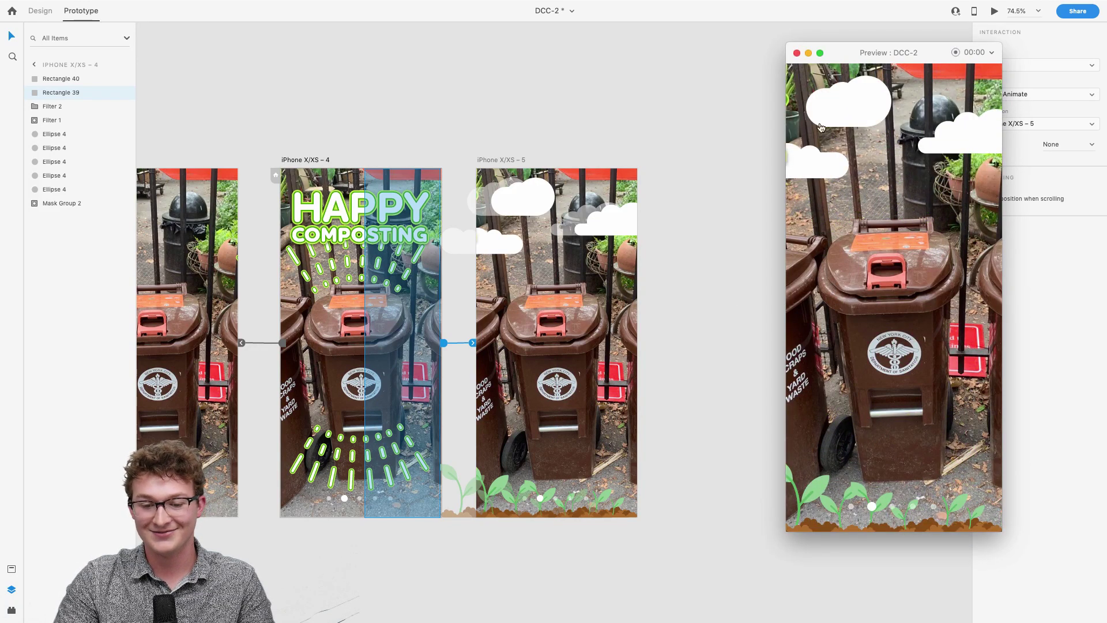
{"action": "left_click", "coordinate": [797, 53]}
{"action": "scroll", "coordinate": [313, 320], "scroll_direction": "up", "scroll_amount": 3}
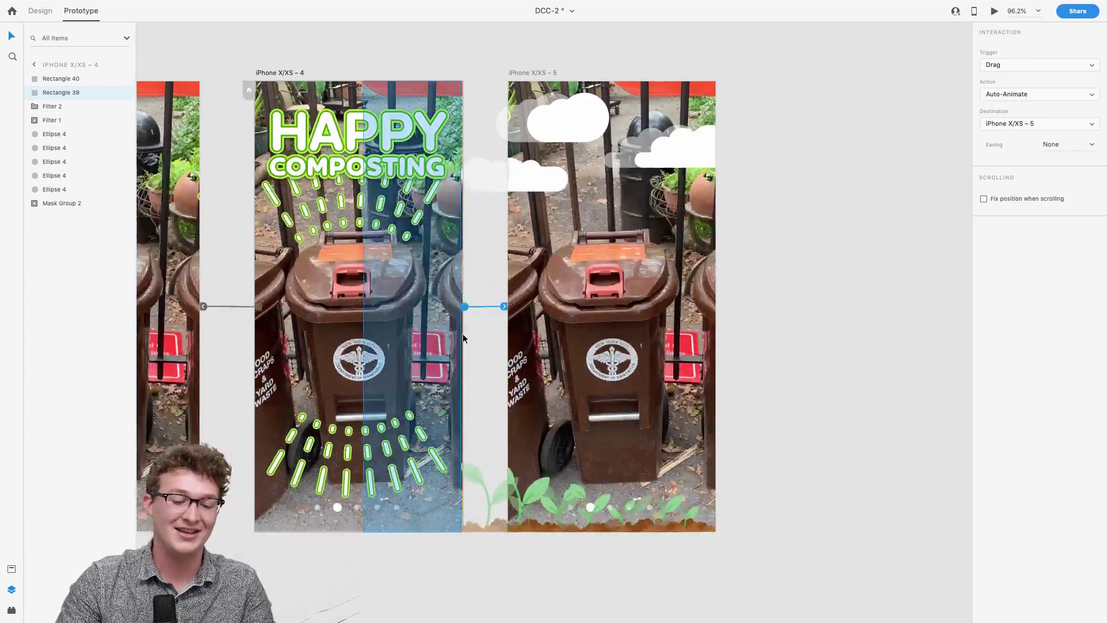
- Shift the backward drag rectangles on iPhone X/XS – 4, to X 53, and on iPhone X/XS – 5 inward toward the artboard's middle
{"action": "left_click", "coordinate": [313, 320]}
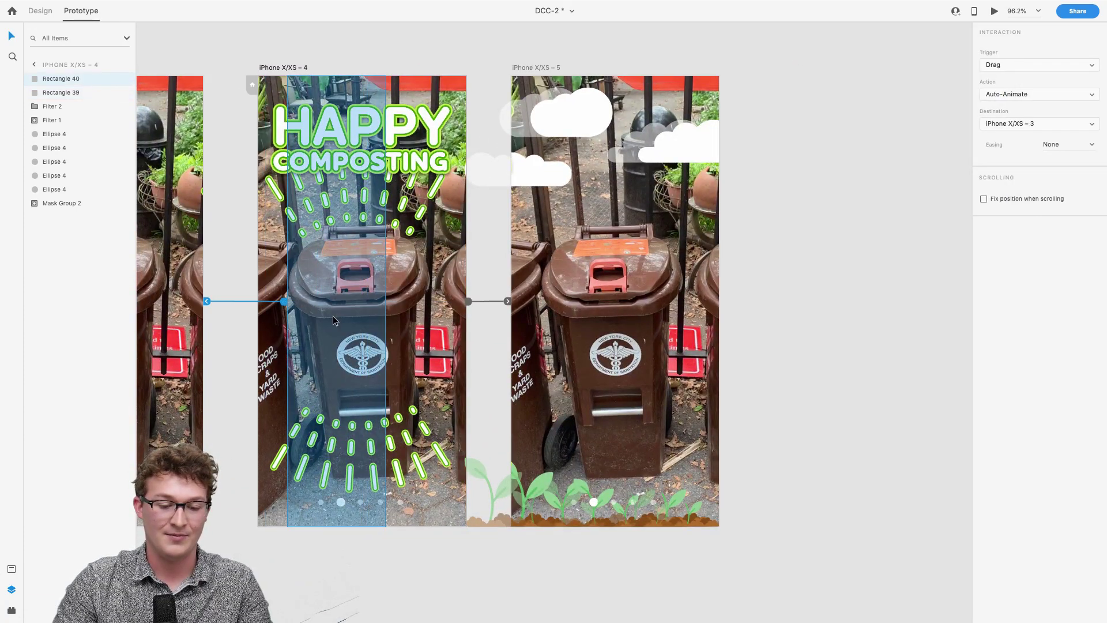
{"action": "left_click", "coordinate": [424, 317]}
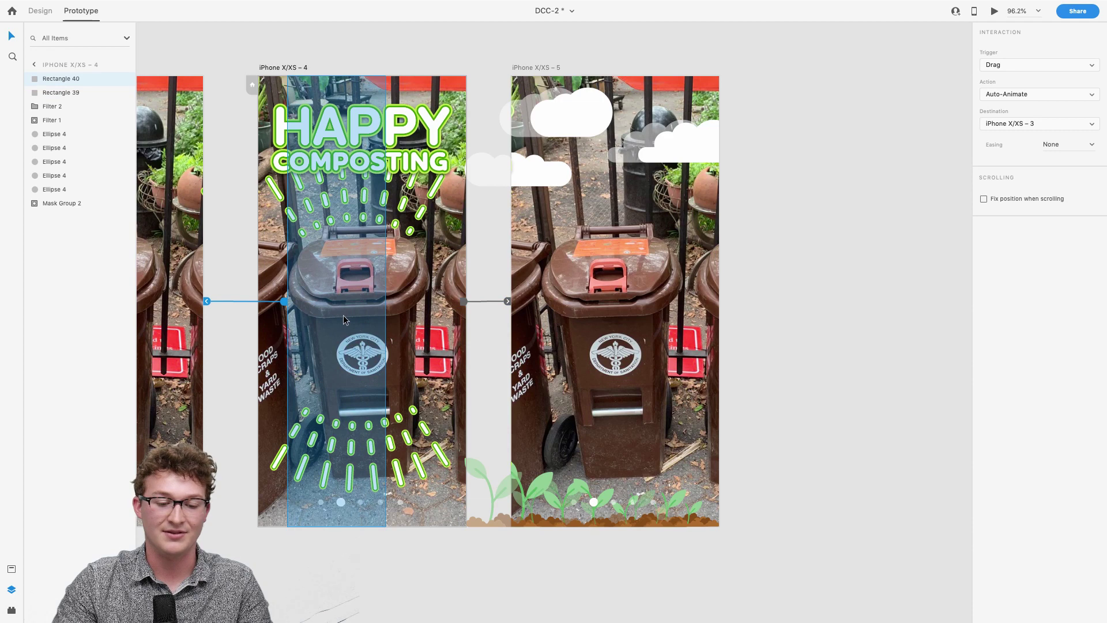
{"action": "left_click", "coordinate": [600, 313]}
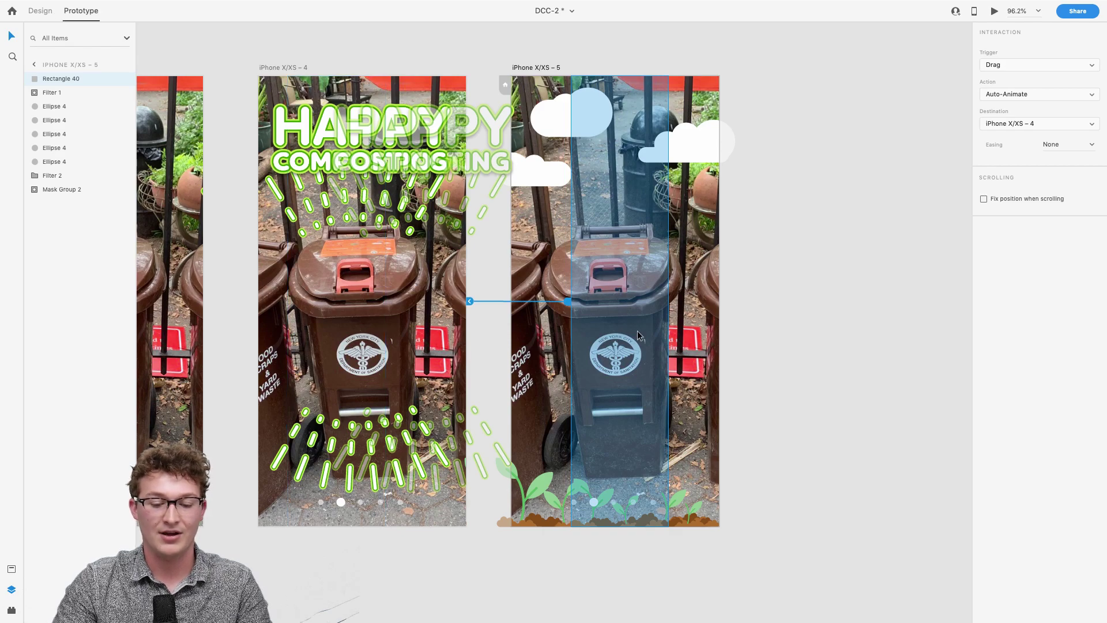
- Try resizing the enlarged page indicator dot on iPhone X/XS – 4 in Design mode, and undo the change
{"action": "left_click", "coordinate": [358, 508]}
{"action": "scroll", "coordinate": [357, 504], "scroll_direction": "up", "scroll_amount": 5}
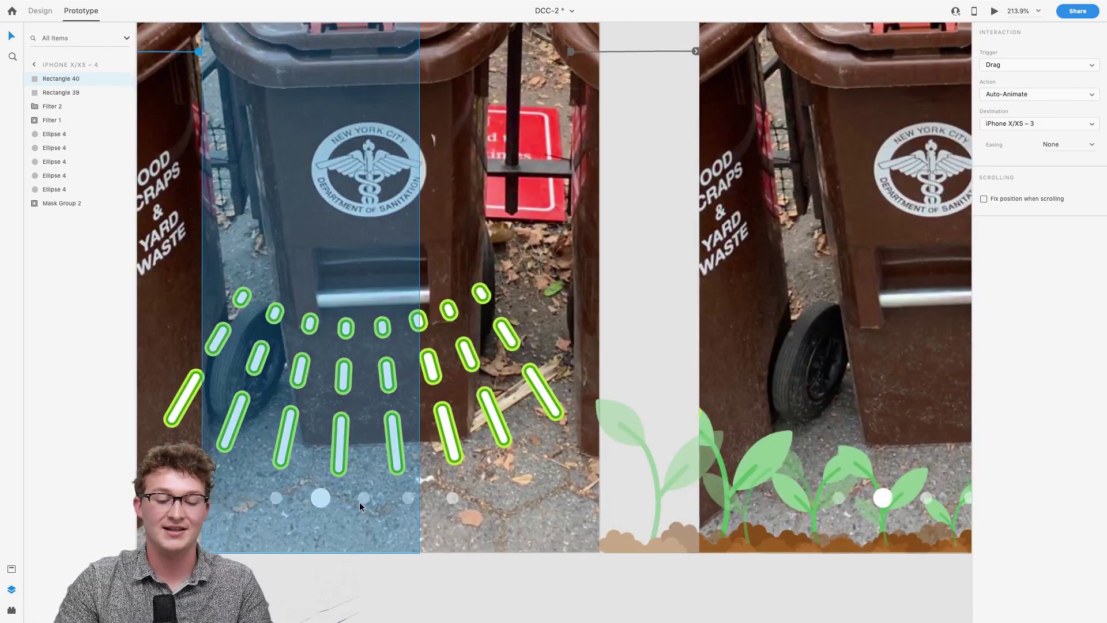
{"action": "scroll", "coordinate": [359, 502], "scroll_direction": "up", "scroll_amount": 3}
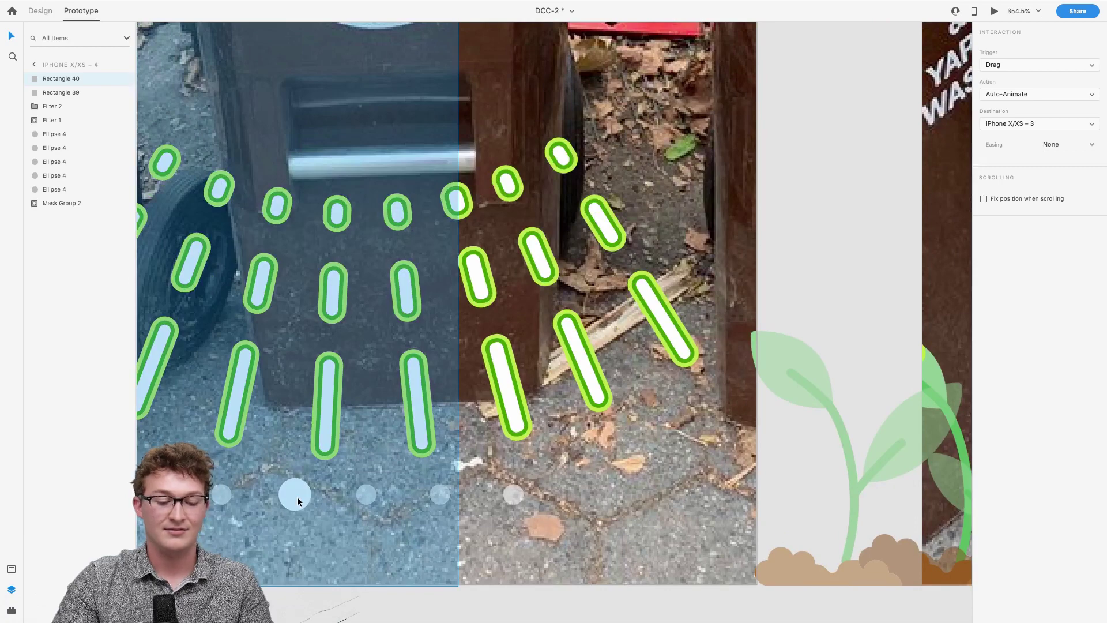
{"action": "scroll", "coordinate": [364, 487], "scroll_direction": "down", "scroll_amount": 3}
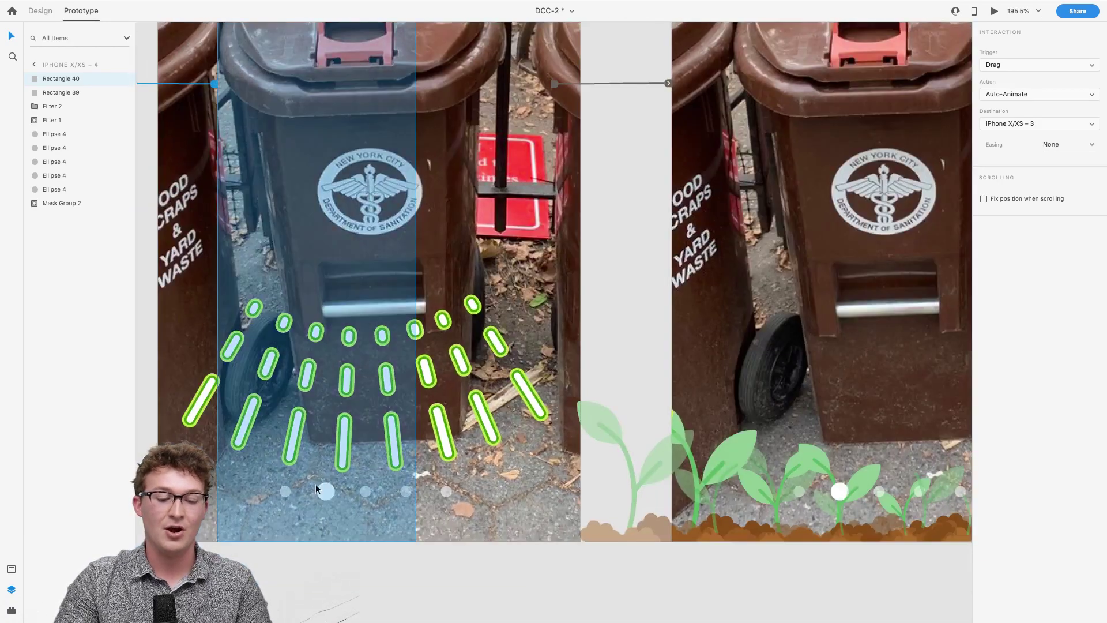
{"action": "scroll", "coordinate": [324, 489], "scroll_direction": "up", "scroll_amount": 3}
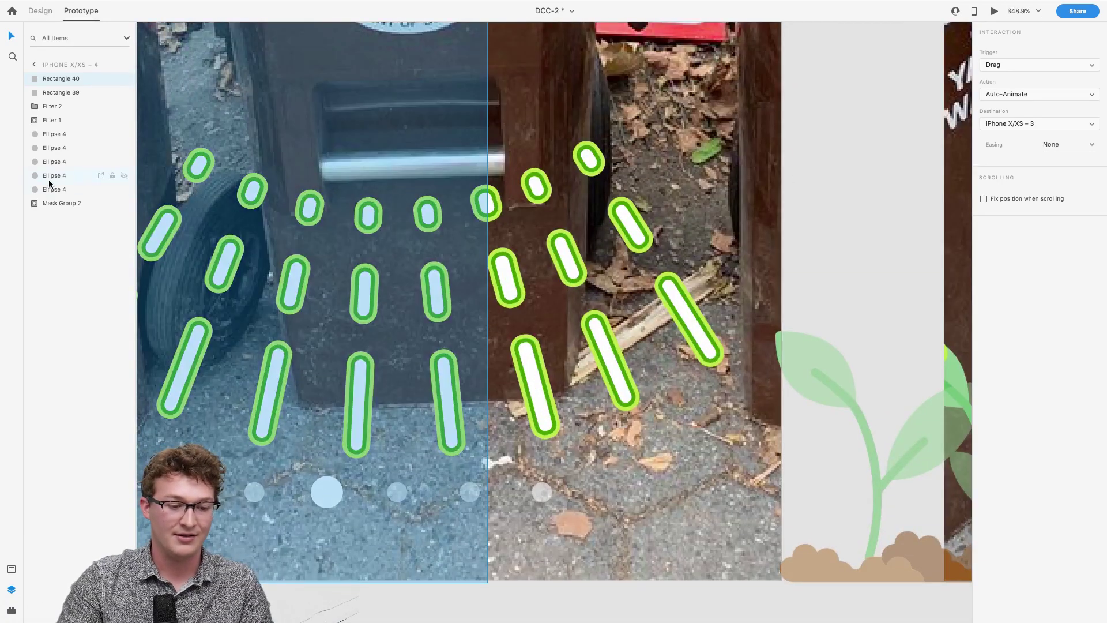
{"action": "left_click", "coordinate": [55, 175]}
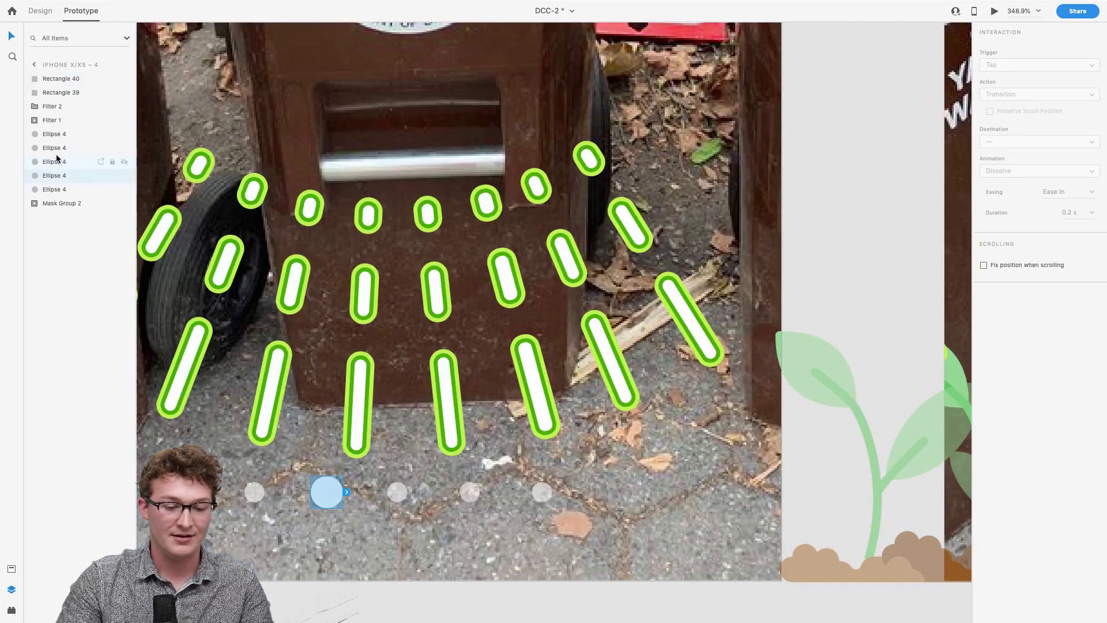
{"action": "left_click", "coordinate": [39, 12]}
{"action": "left_click_drag", "start_coordinate": [343, 508], "coordinate": [336, 505]}
{"action": "key", "text": "super+z"}
{"action": "scroll", "coordinate": [327, 496], "scroll_direction": "down", "scroll_amount": 10}
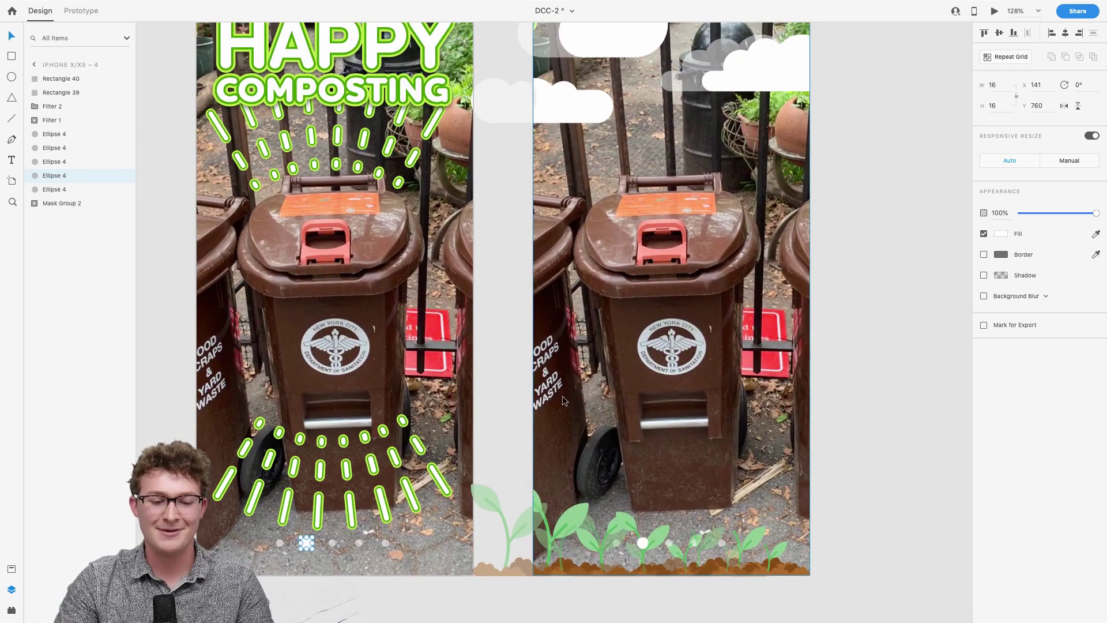
{"action": "left_click", "coordinate": [514, 386]}
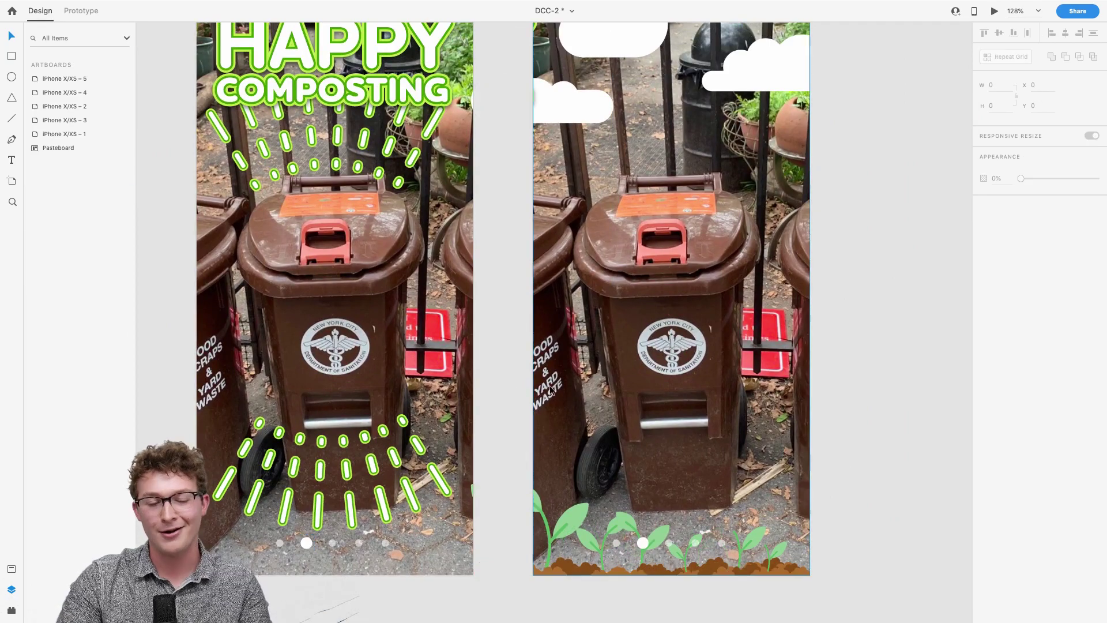
- Preview the prototype from iPhone X/XS – 4 and test the swipe to the cloud and sprout filter
{"action": "scroll", "coordinate": [520, 388], "scroll_direction": "down", "scroll_amount": 3}
{"action": "scroll", "coordinate": [470, 210], "scroll_direction": "left", "scroll_amount": 2}
{"action": "scroll", "coordinate": [470, 210], "scroll_direction": "down", "scroll_amount": 3}
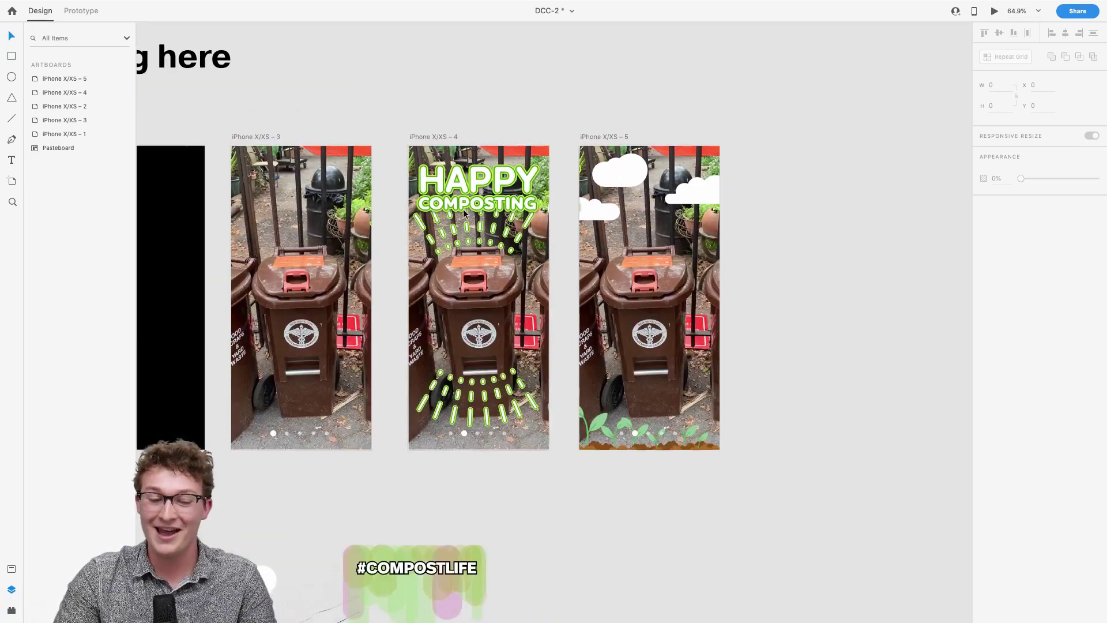
{"action": "left_click", "coordinate": [469, 211]}
{"action": "left_click", "coordinate": [994, 11]}
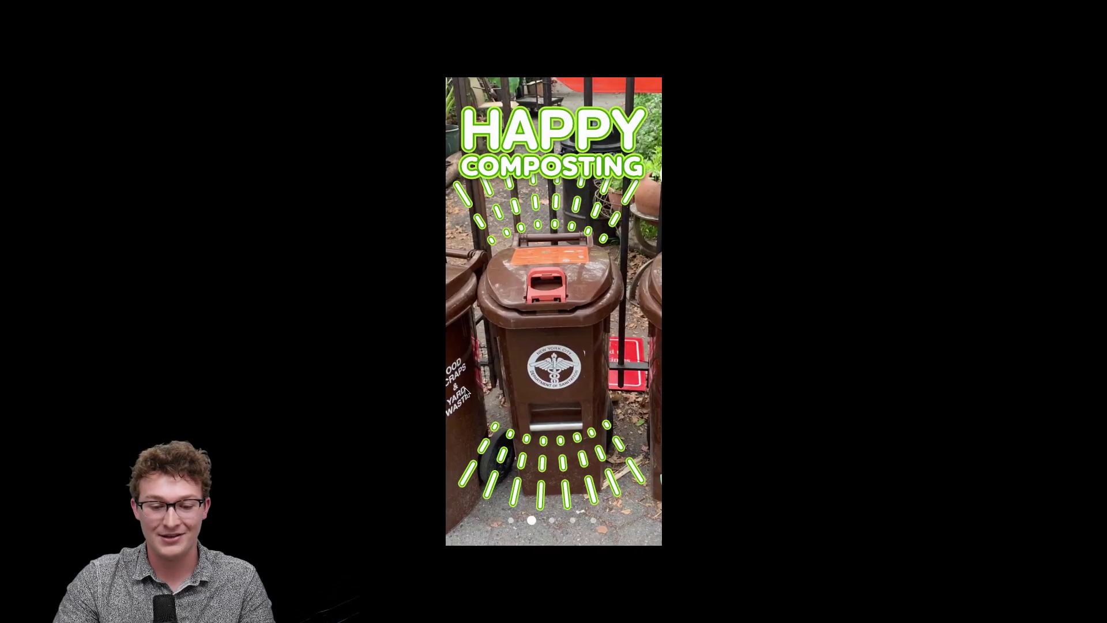
{"action": "left_click", "coordinate": [587, 368]}
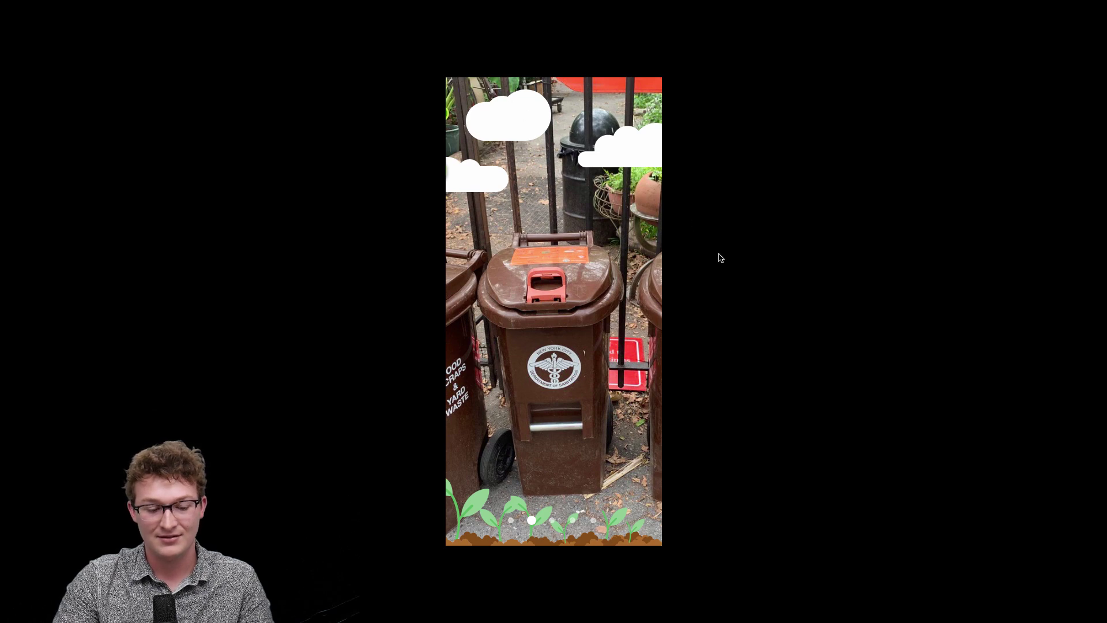
- Leave the full-screen preview and return to the iPhone X/XS – 4 and iPhone X/XS – 5 artboards in XD
{"action": "key", "text": "Escape"}
{"action": "key", "text": "ctrl+Up"}
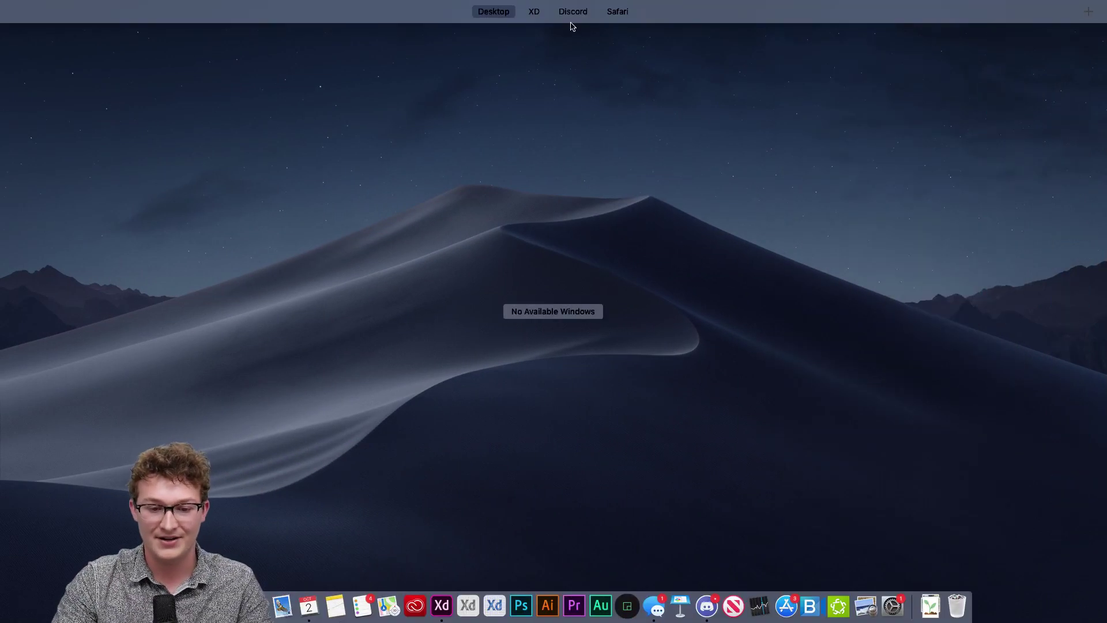
{"action": "mouse_move", "coordinate": [530, 70]}
{"action": "left_click", "coordinate": [465, 68]}
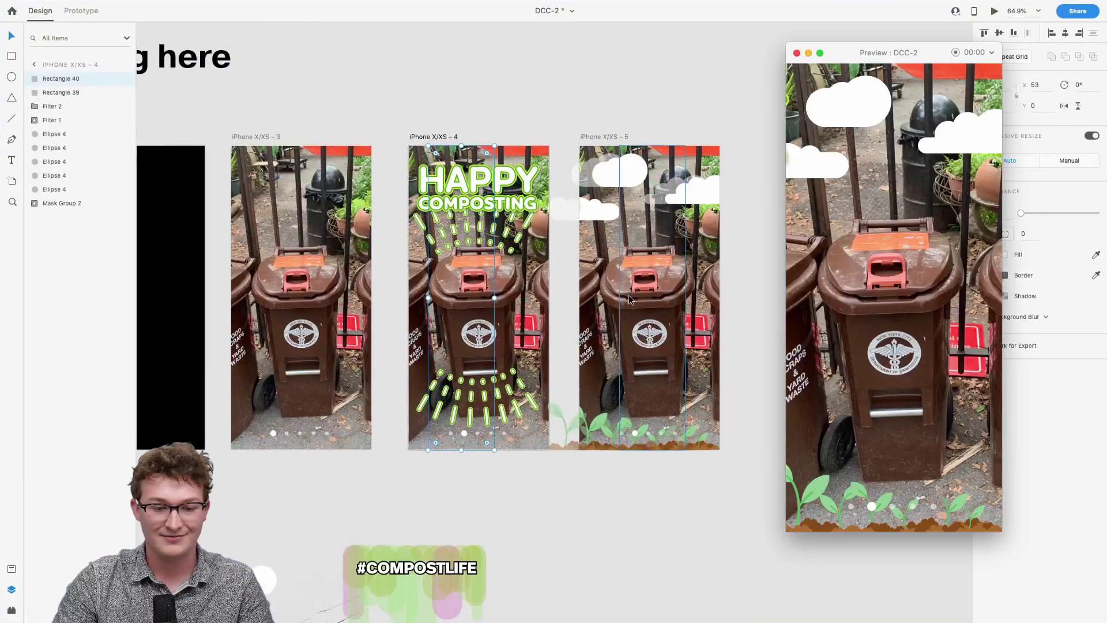
{"action": "scroll", "coordinate": [516, 282], "scroll_direction": "right", "scroll_amount": 5}
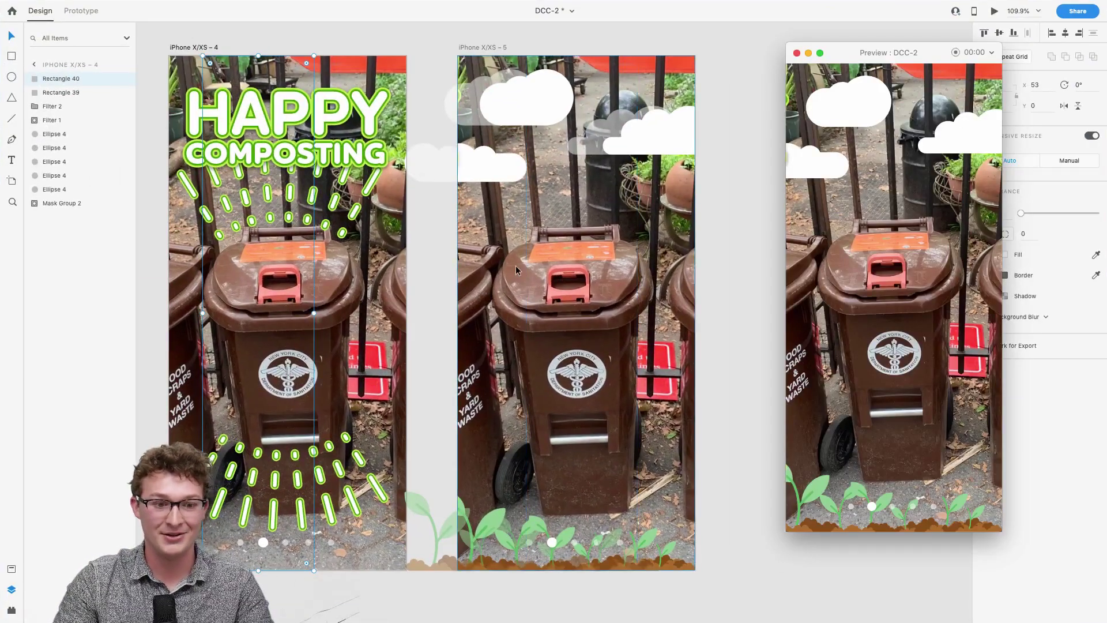
- Check the drag rectangles on iPhone X/XS – 4, then delete the backward drag rectangle on iPhone X/XS – 5
{"action": "scroll", "coordinate": [516, 265], "scroll_direction": "left", "scroll_amount": 3}
{"action": "scroll", "coordinate": [516, 266], "scroll_direction": "up", "scroll_amount": 1}
{"action": "left_click", "coordinate": [333, 285]}
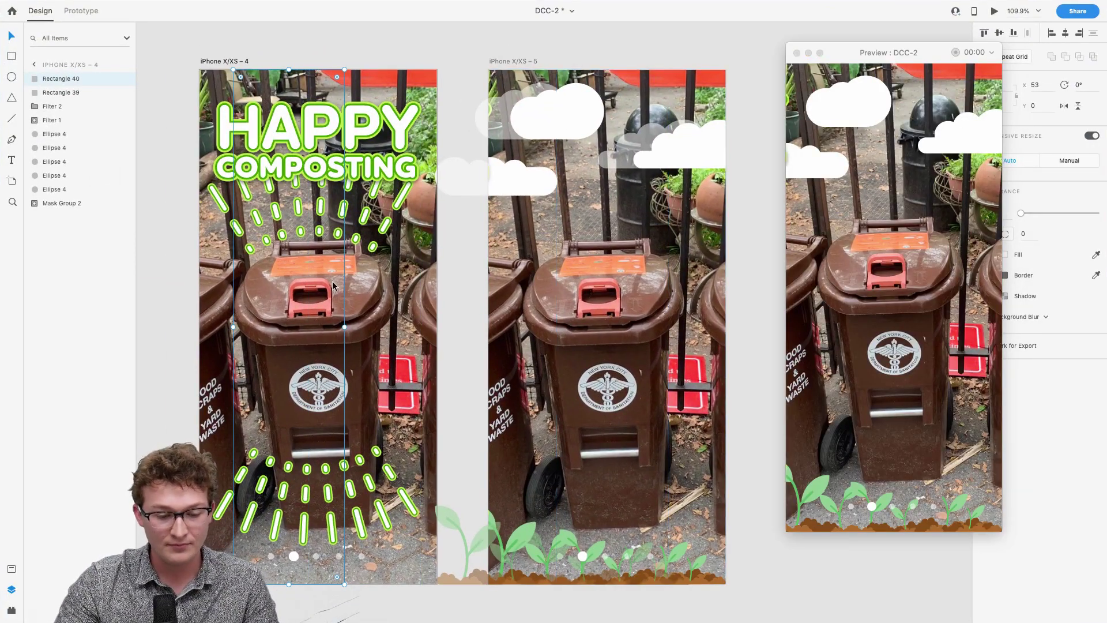
{"action": "left_click", "coordinate": [412, 312], "text": "shift"}
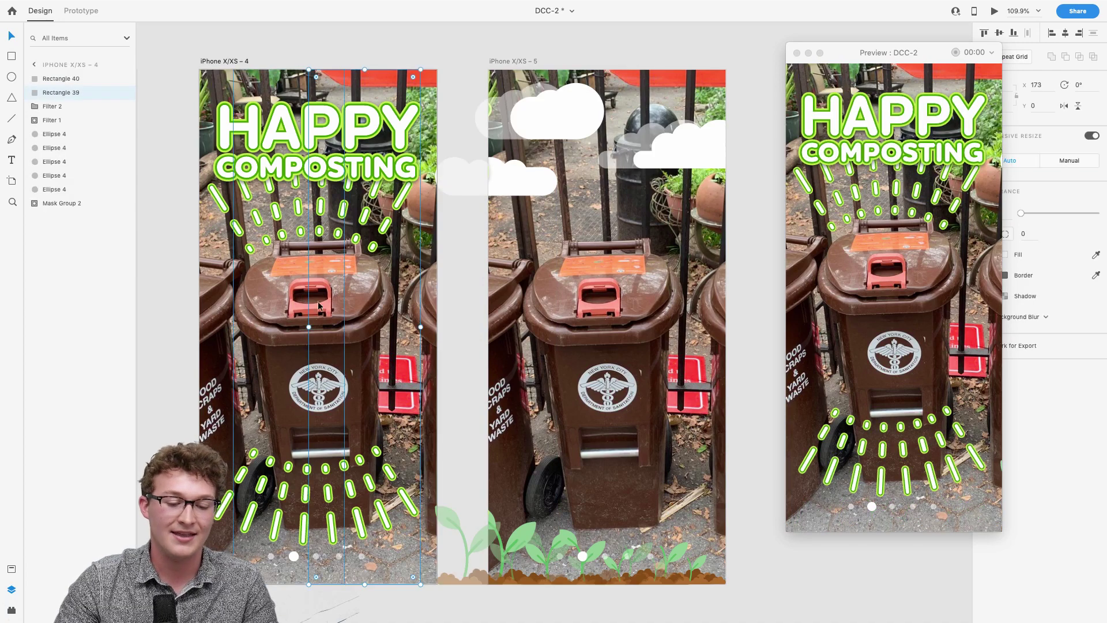
{"action": "left_click", "coordinate": [460, 341]}
{"action": "left_click_drag", "start_coordinate": [325, 334], "coordinate": [285, 334]}
{"action": "left_click_drag", "start_coordinate": [370, 335], "coordinate": [553, 344]}
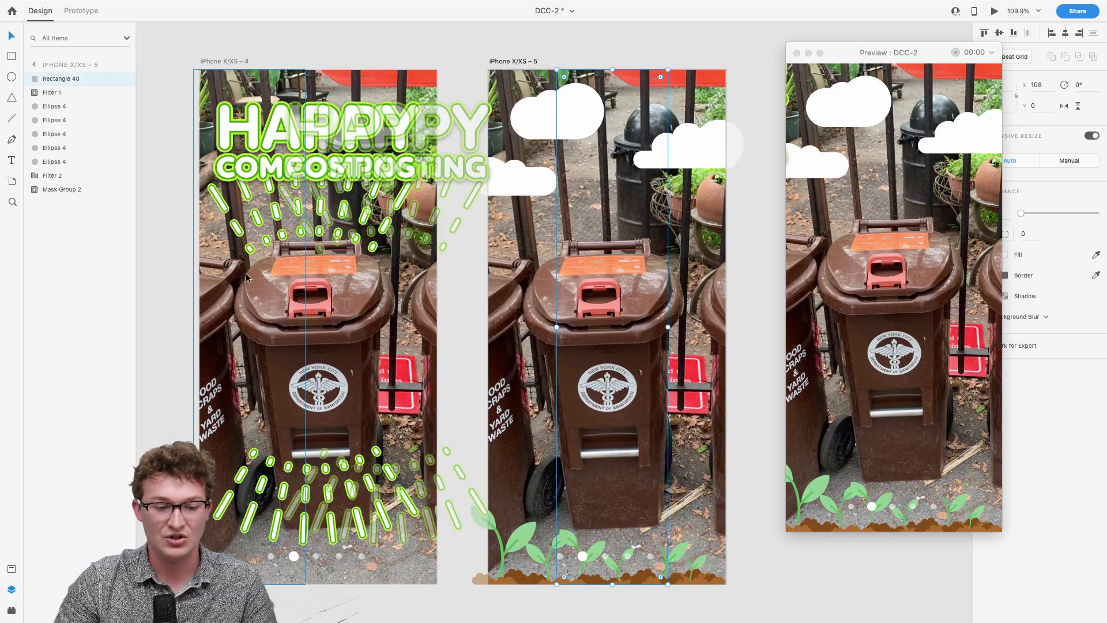
{"action": "key", "text": "Delete"}
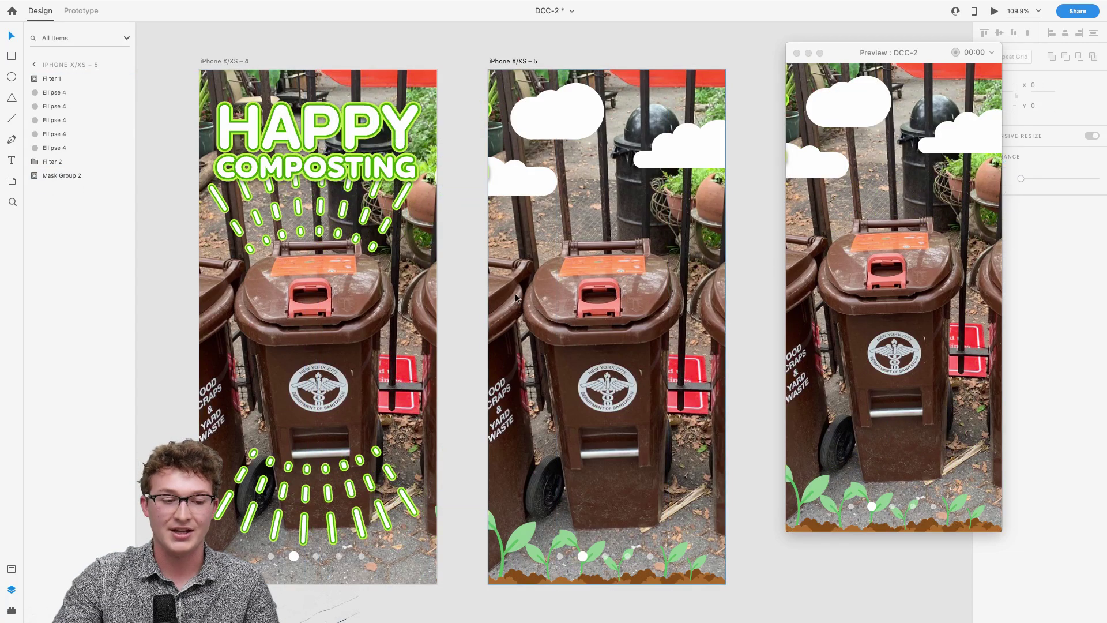
- Draw a 250 by 779 rectangle at X 54, Y 16 on iPhone X/XS – 5 and set its opacity to 0%
{"action": "left_click", "coordinate": [80, 11]}
{"action": "left_click", "coordinate": [40, 11]}
{"action": "left_click", "coordinate": [12, 56]}
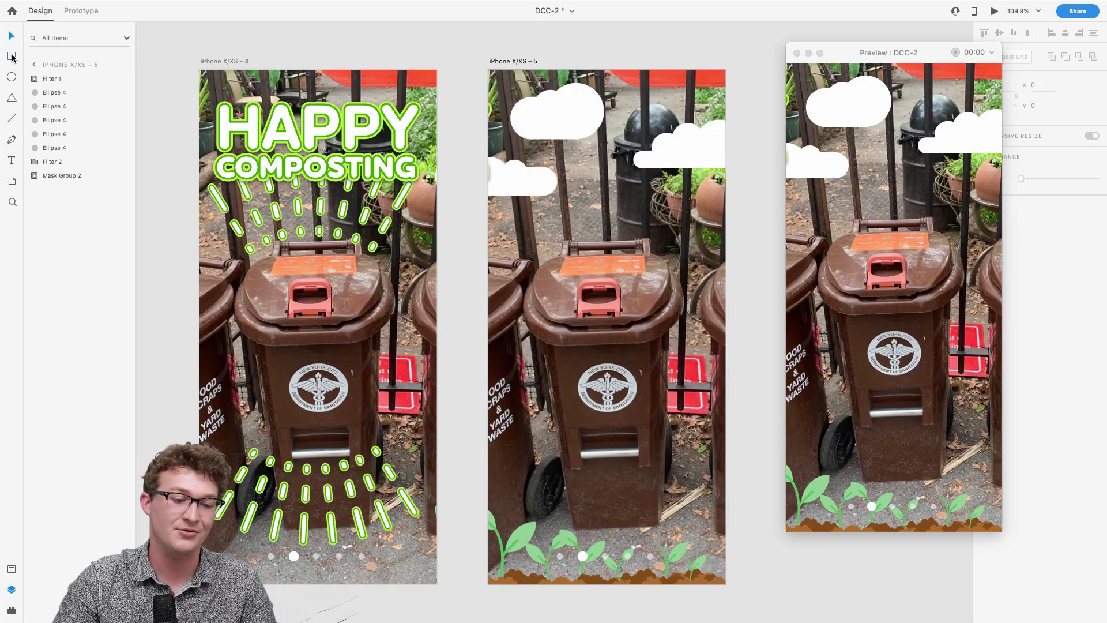
{"action": "left_click_drag", "start_coordinate": [523, 81], "coordinate": [680, 573]}
{"action": "left_click_drag", "start_coordinate": [1050, 216], "coordinate": [1020, 214]}
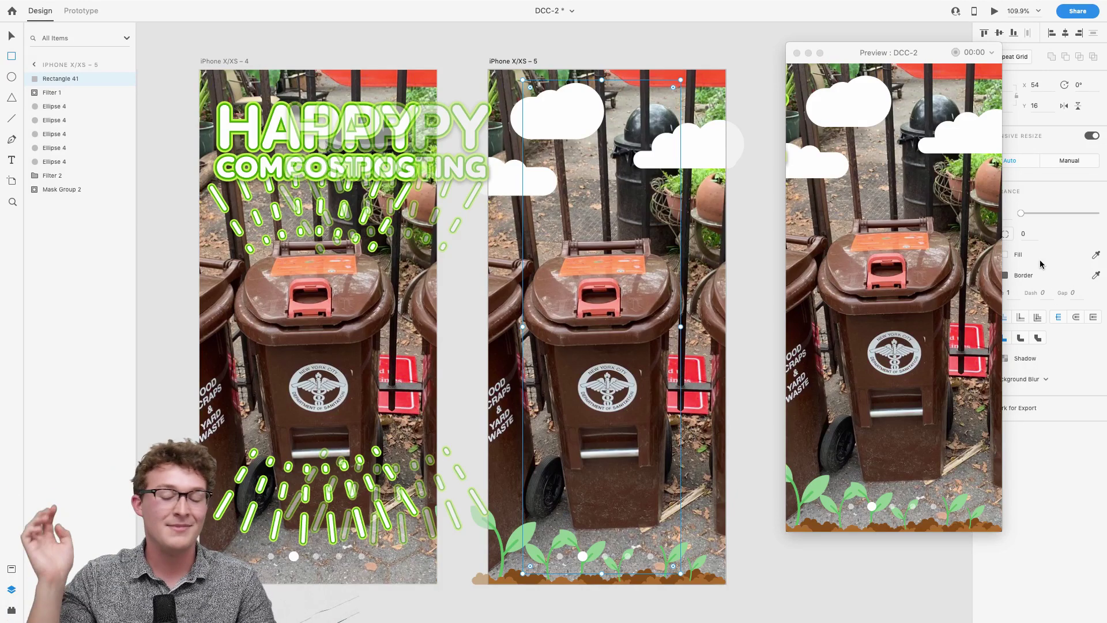
{"action": "left_click_drag", "start_coordinate": [932, 60], "coordinate": [881, 59]}
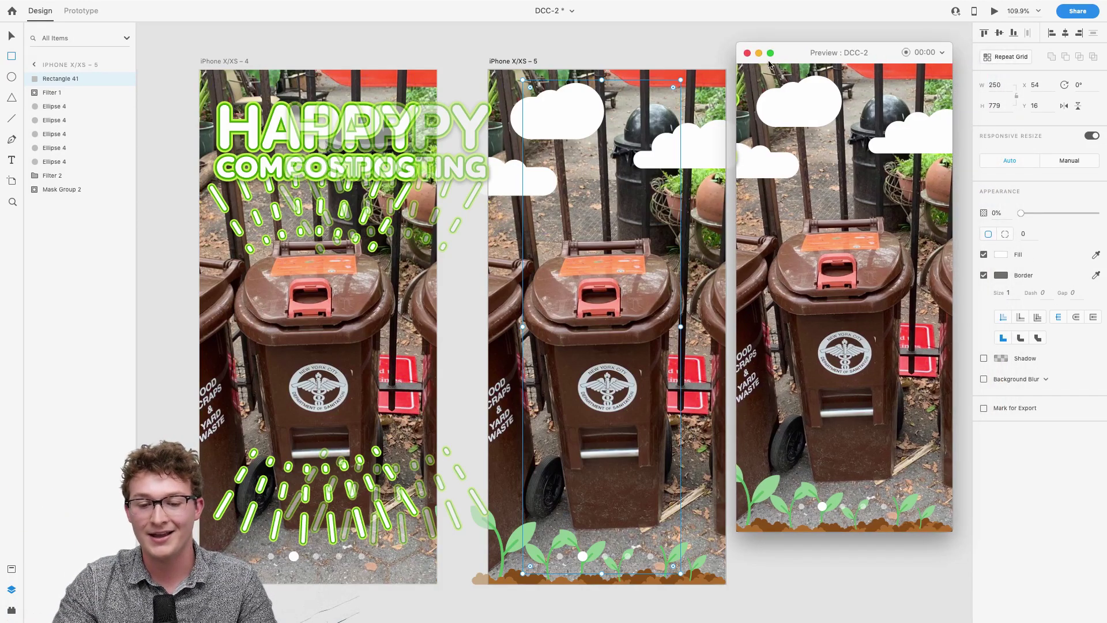
{"action": "left_click", "coordinate": [971, 349]}
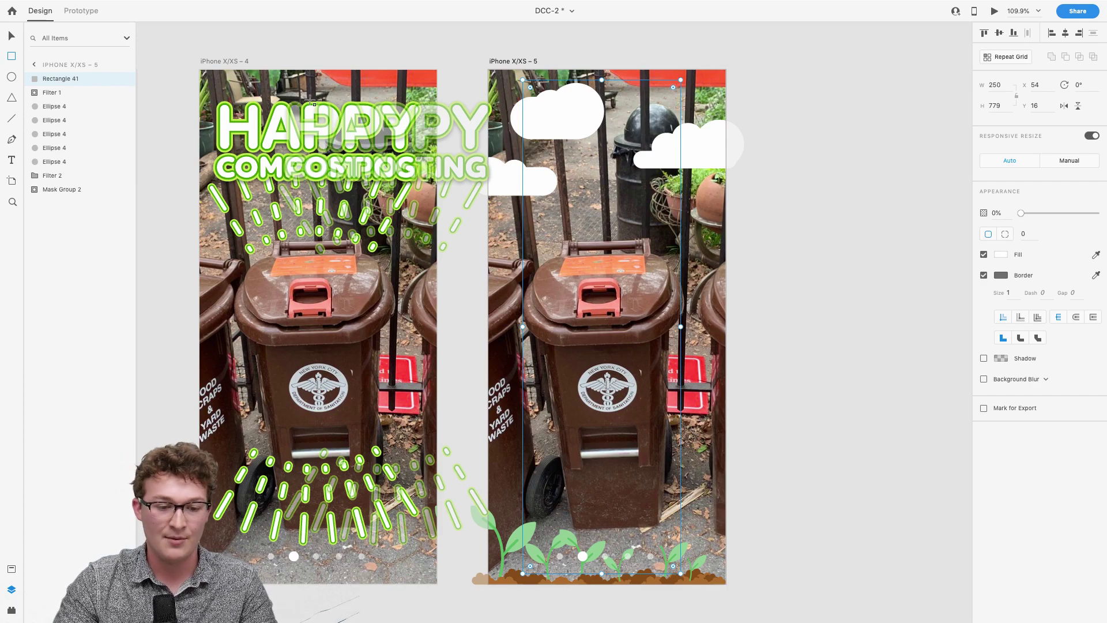
- Place a copy of the invisible 250 by 779 rectangle on iPhone X/XS – 4 and move it right to X 194
{"action": "left_click", "coordinate": [219, 61]}
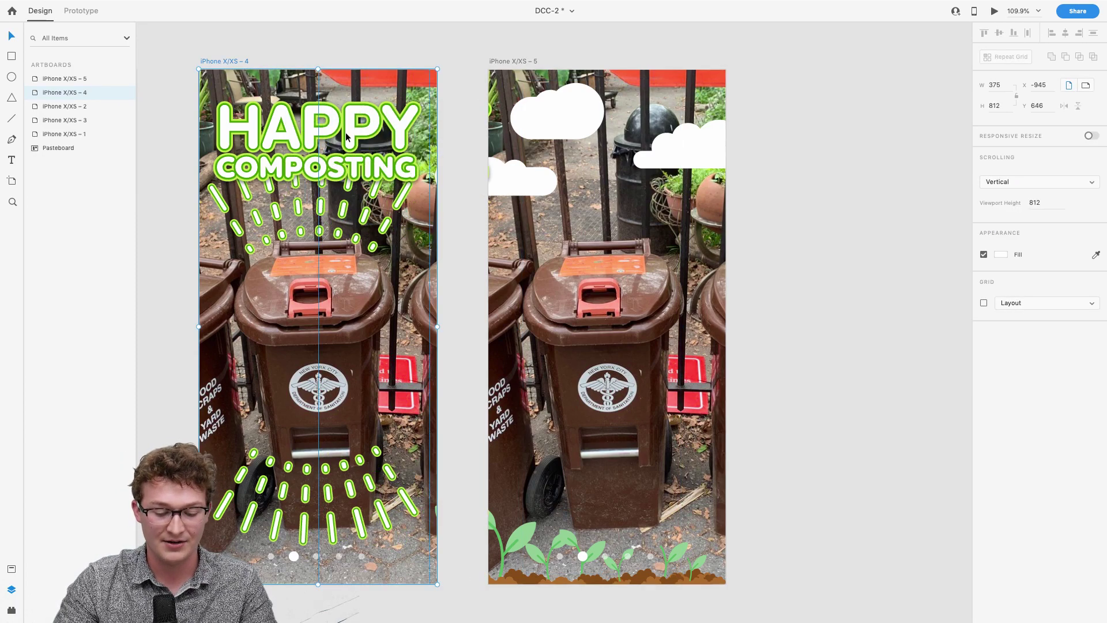
{"action": "left_click", "coordinate": [311, 263]}
{"action": "key", "text": "shift+Right"}
{"action": "key", "text": "shift+Right"}
{"action": "key", "text": "shift+Right"}
{"action": "key", "text": "shift+Right"}
{"action": "key", "text": "shift+Right"}
{"action": "key", "text": "shift+Right"}
{"action": "key", "text": "shift+Right"}
{"action": "key", "text": "shift+Right"}
{"action": "key", "text": "shift+Right"}
{"action": "key", "text": "shift+Right"}
{"action": "key", "text": "shift+Right"}
{"action": "key", "text": "shift+Right"}
{"action": "key", "text": "shift+Right"}
{"action": "key", "text": "shift+Right"}
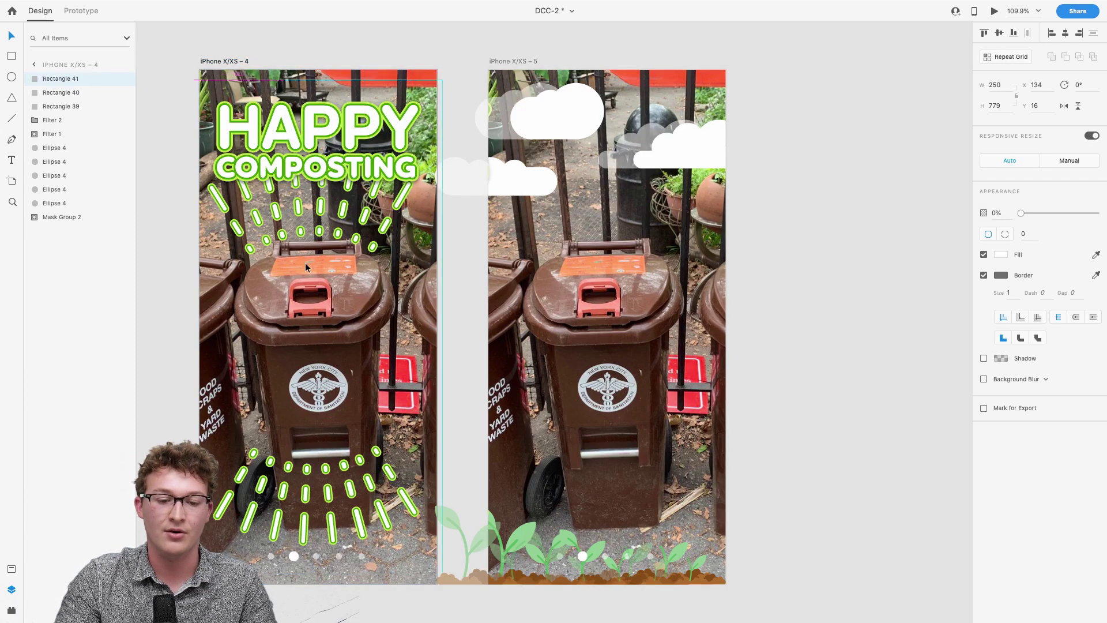
- Link the invisible rectangle on iPhone X/XS – 5 to iPhone X/XS – 4 with a Drag trigger and Auto-Animate
{"action": "left_click", "coordinate": [81, 11]}
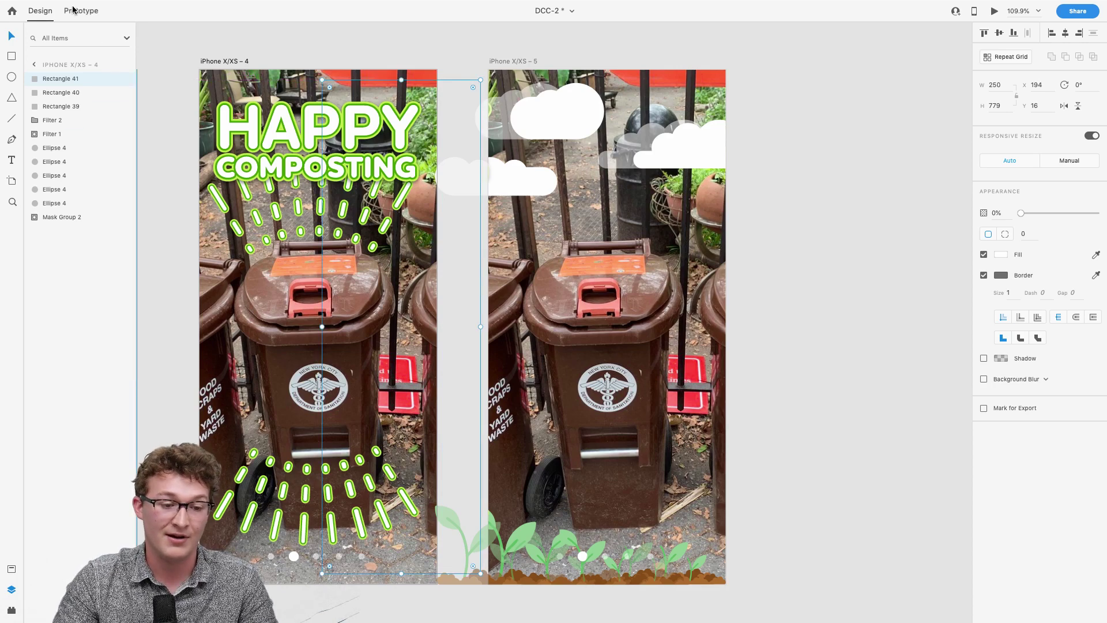
{"action": "left_click", "coordinate": [600, 387]}
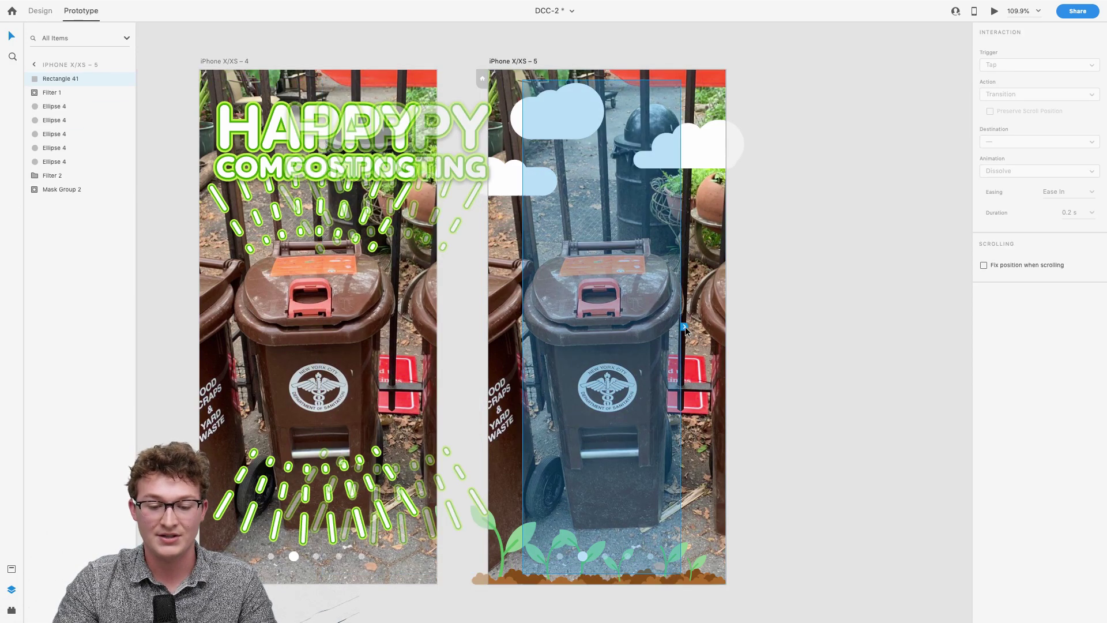
{"action": "left_click_drag", "start_coordinate": [685, 326], "coordinate": [427, 271]}
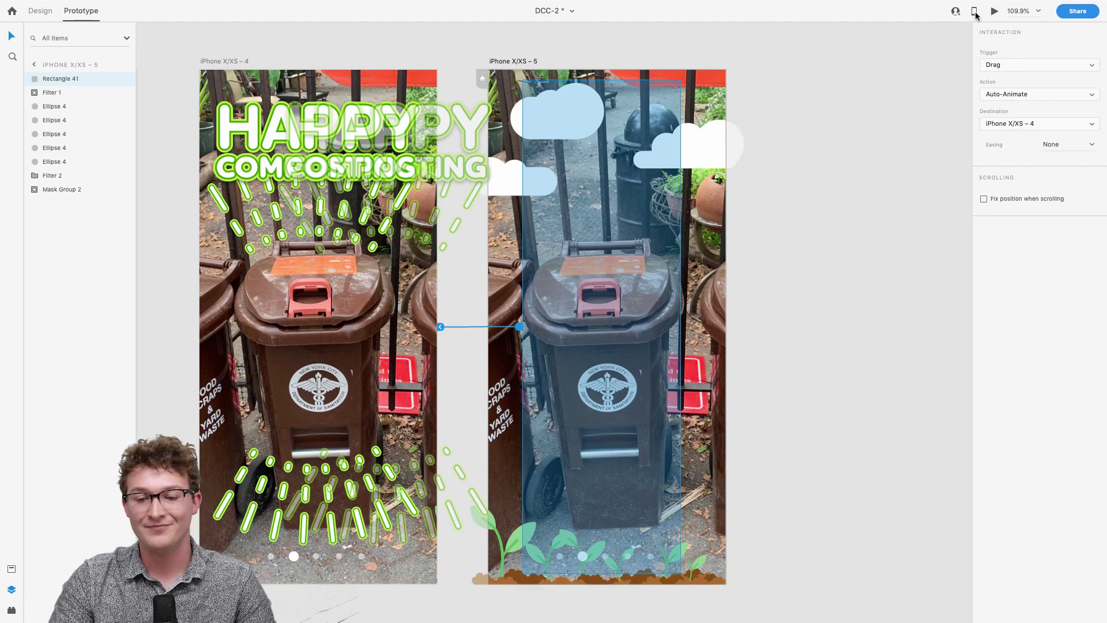
- Preview the prototype in full screen, then leave the preview and return to the XD document
{"action": "left_click", "coordinate": [994, 12]}
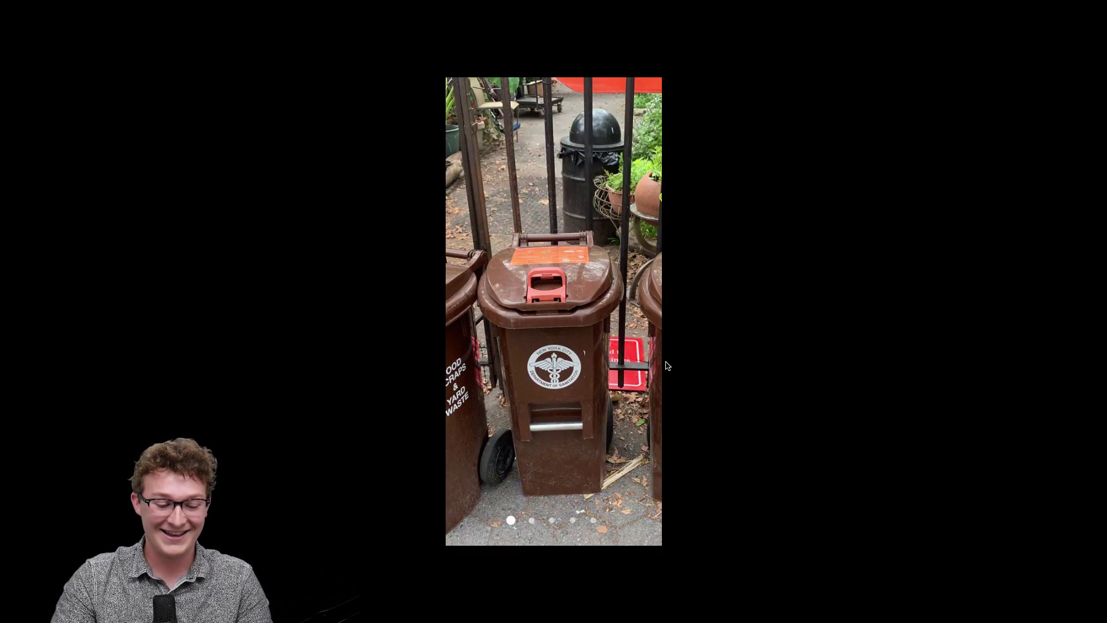
{"action": "key", "text": "Escape"}
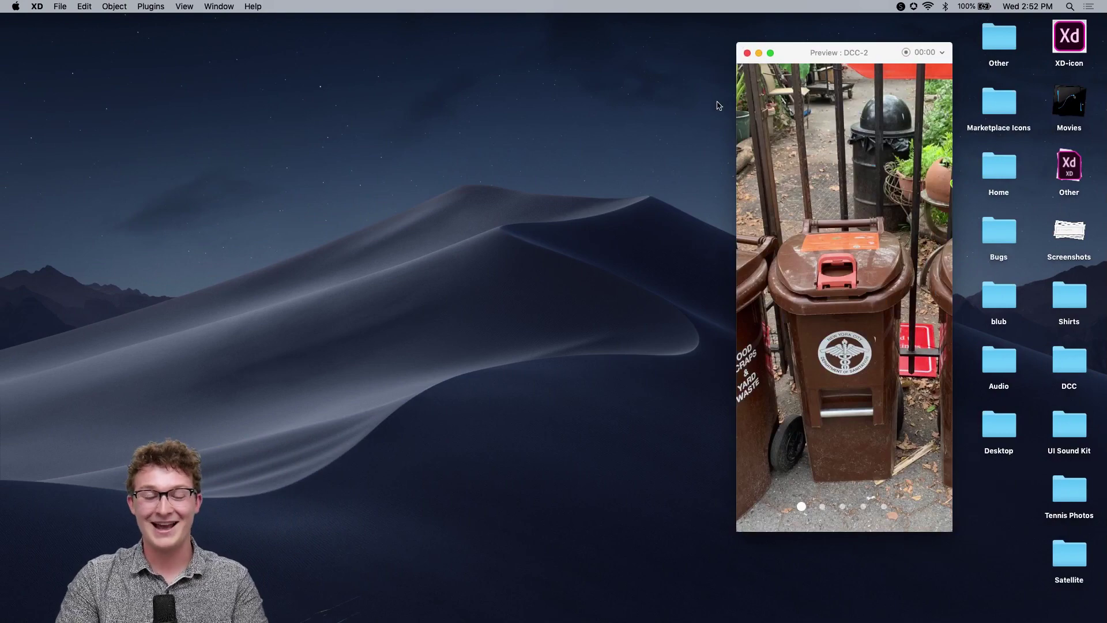
{"action": "key", "text": "ctrl+Up"}
{"action": "left_click", "coordinate": [496, 43]}
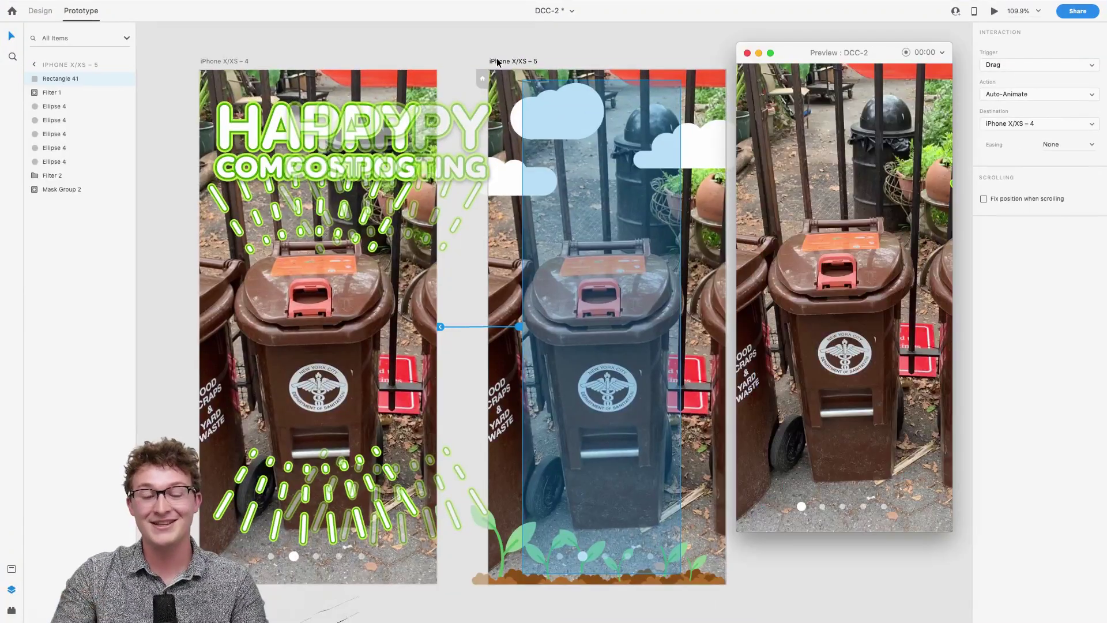
- Deselect the drag rectangle in the prototype view and close the preview window
{"action": "scroll", "coordinate": [476, 111], "scroll_direction": "down", "scroll_amount": 3}
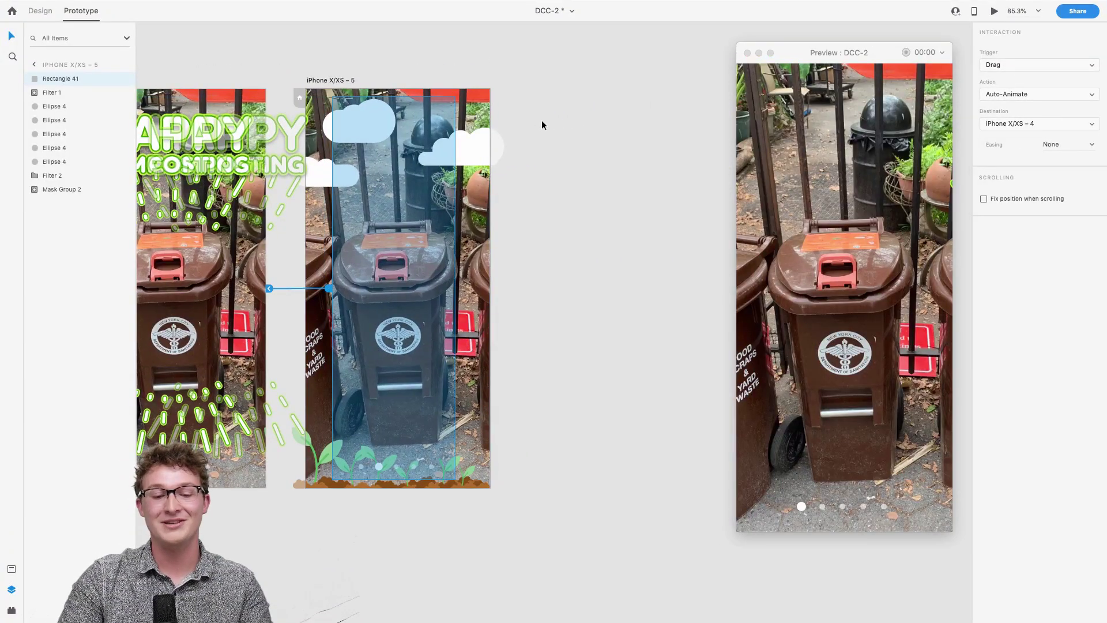
{"action": "scroll", "coordinate": [541, 125], "scroll_direction": "left", "scroll_amount": 3}
{"action": "scroll", "coordinate": [542, 125], "scroll_direction": "up", "scroll_amount": 1}
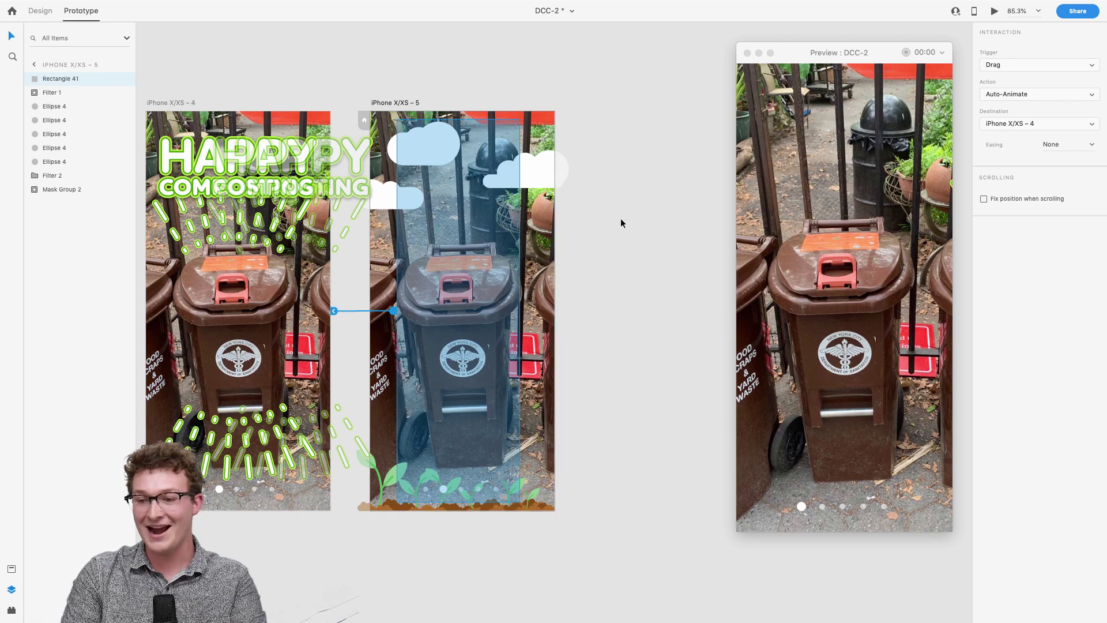
{"action": "left_click", "coordinate": [646, 249]}
{"action": "scroll", "coordinate": [594, 254], "scroll_direction": "left", "scroll_amount": 3}
{"action": "scroll", "coordinate": [543, 259], "scroll_direction": "right", "scroll_amount": 4}
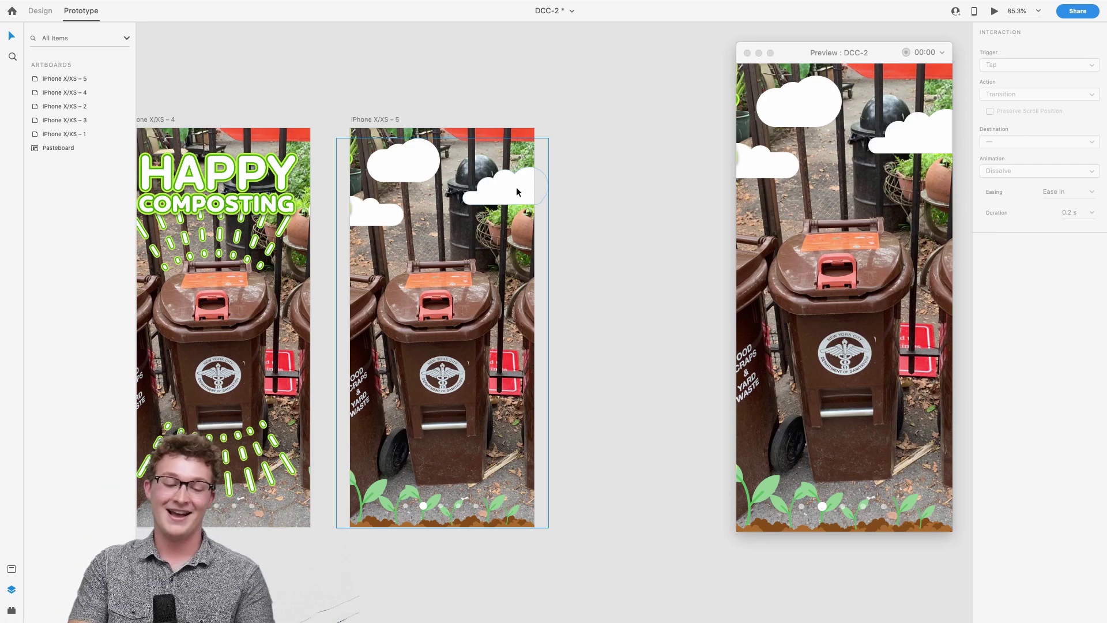
{"action": "scroll", "coordinate": [555, 233], "scroll_direction": "up", "scroll_amount": 3}
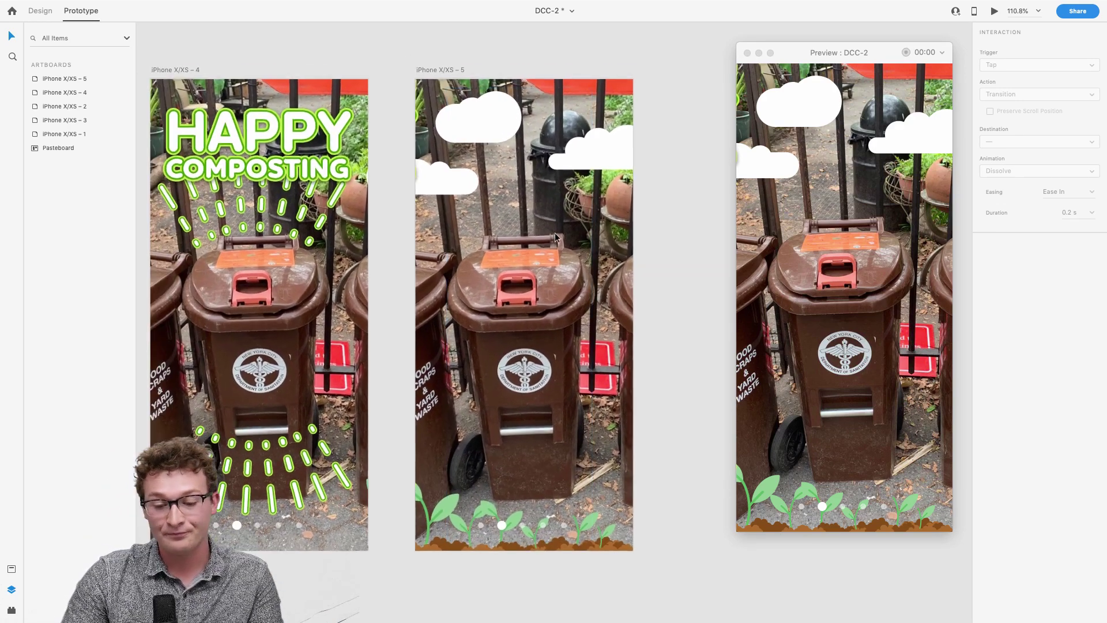
{"action": "left_click", "coordinate": [748, 53]}
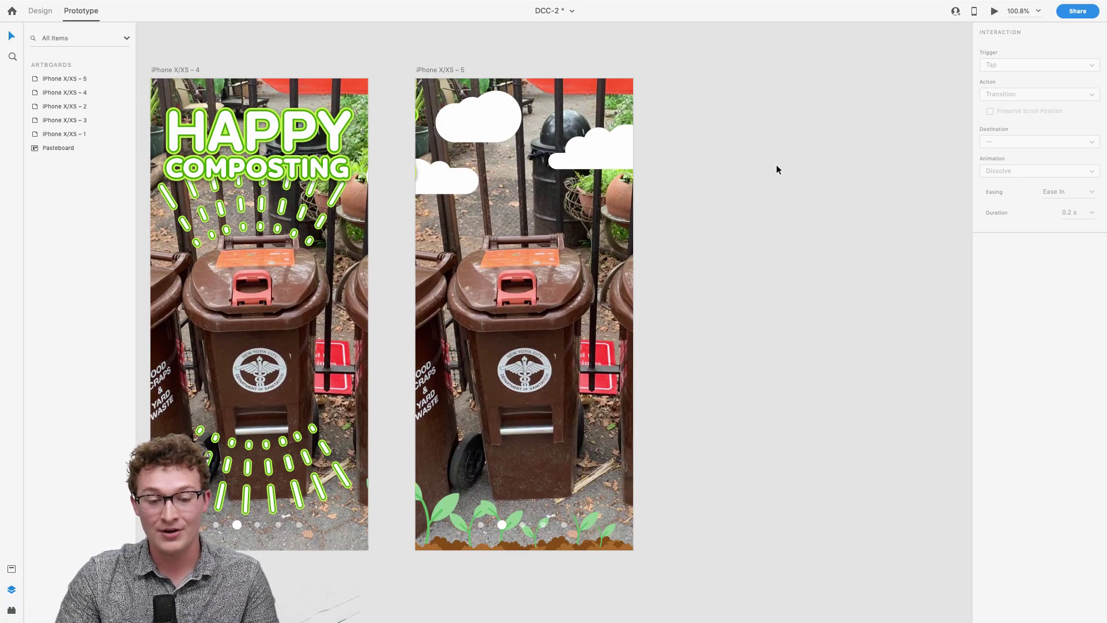
- Create a Share for Review link for DCC-2 that anyone with the link can view
{"action": "left_click", "coordinate": [1078, 14]}
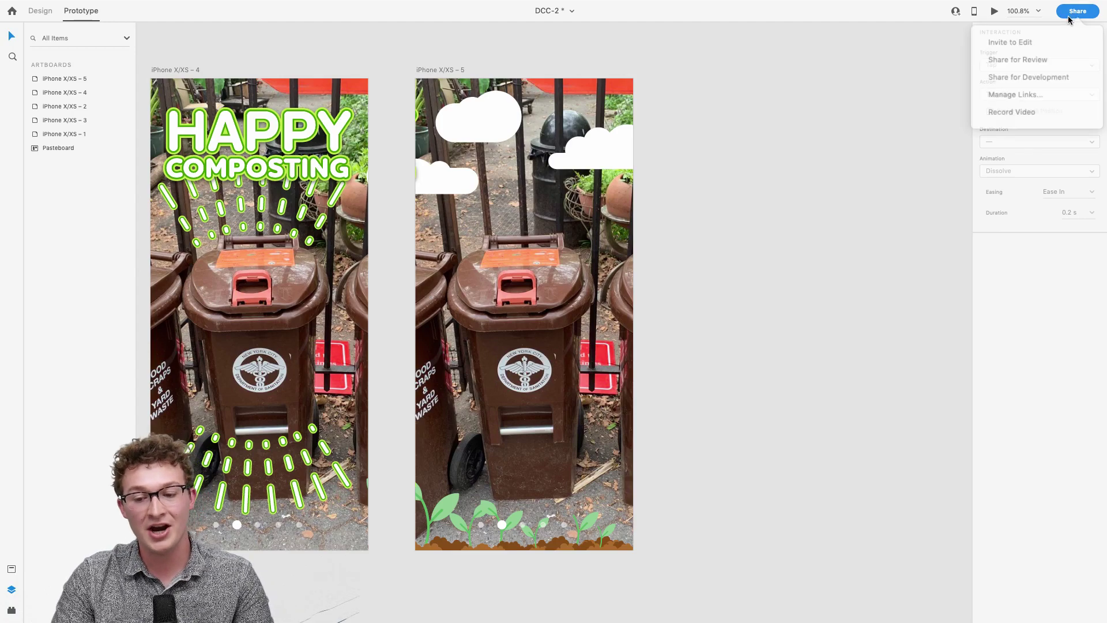
{"action": "left_click", "coordinate": [1020, 58]}
{"action": "left_click", "coordinate": [991, 334]}
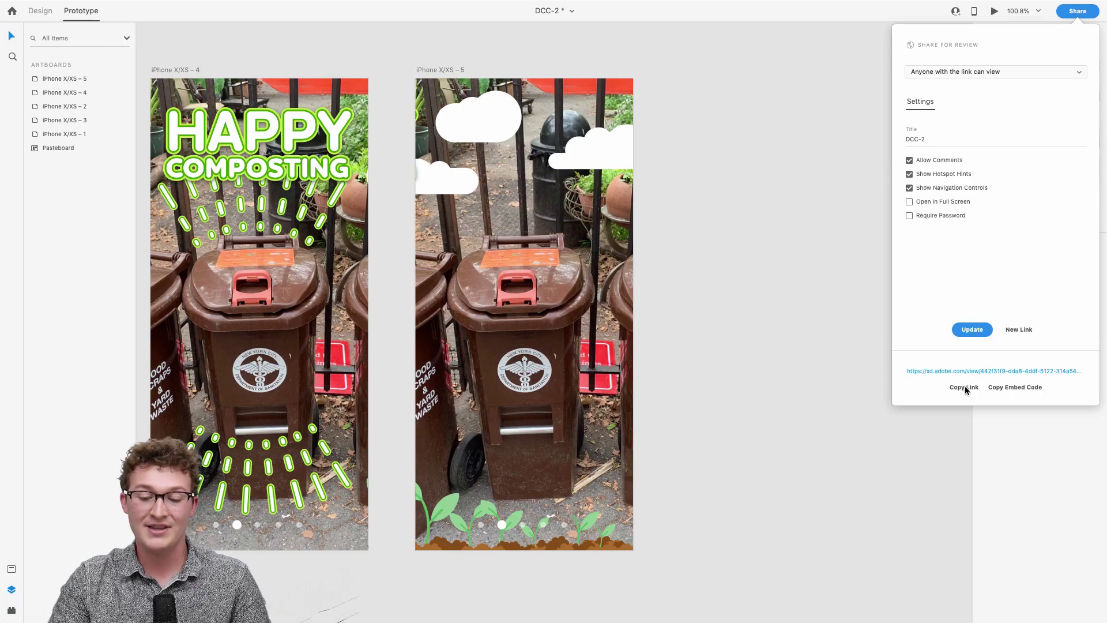
- Switch to Discord and view the Adobe XD server's current-challenge channel
{"action": "key", "text": "ctrl+Up"}
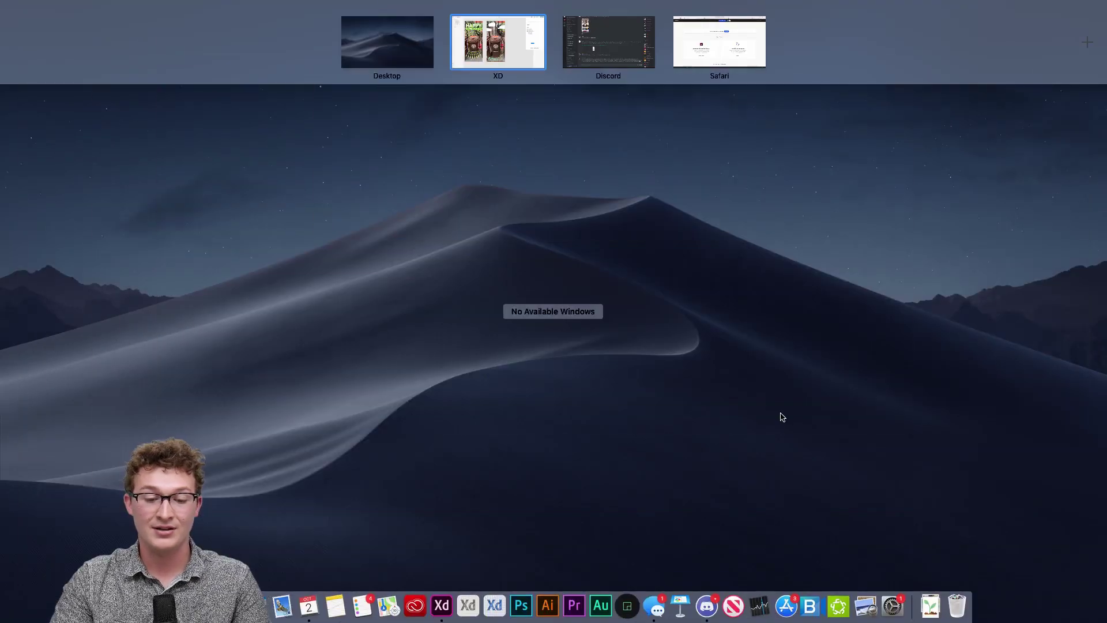
{"action": "left_click", "coordinate": [652, 34]}
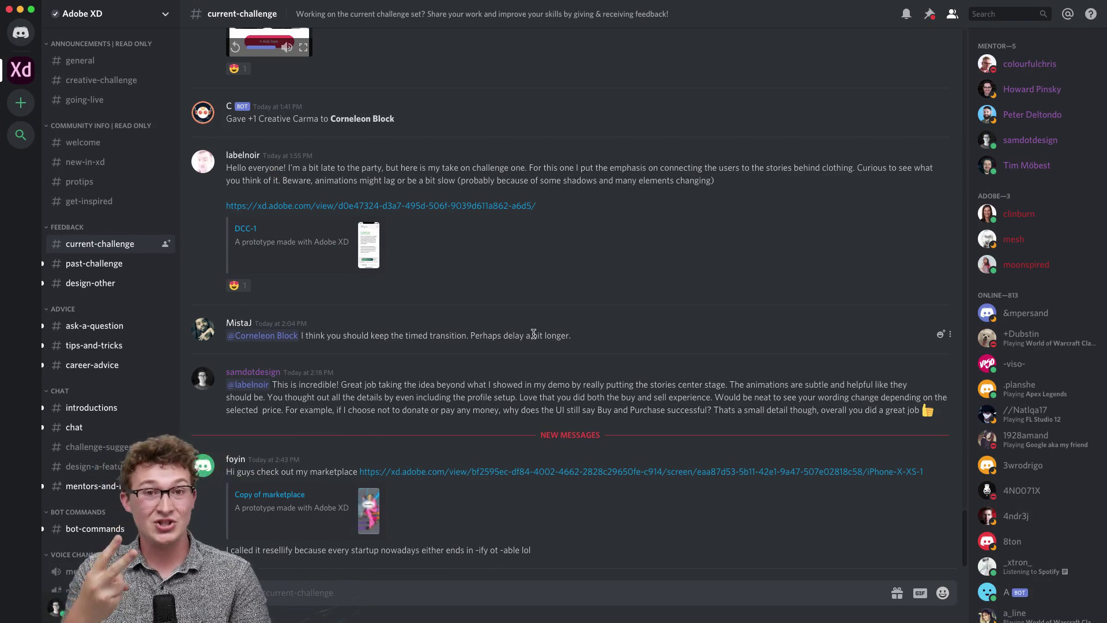
- Return to Adobe XD and copy the embed code of the shared DCC-2 prototype
{"action": "key", "text": "ctrl+Up"}
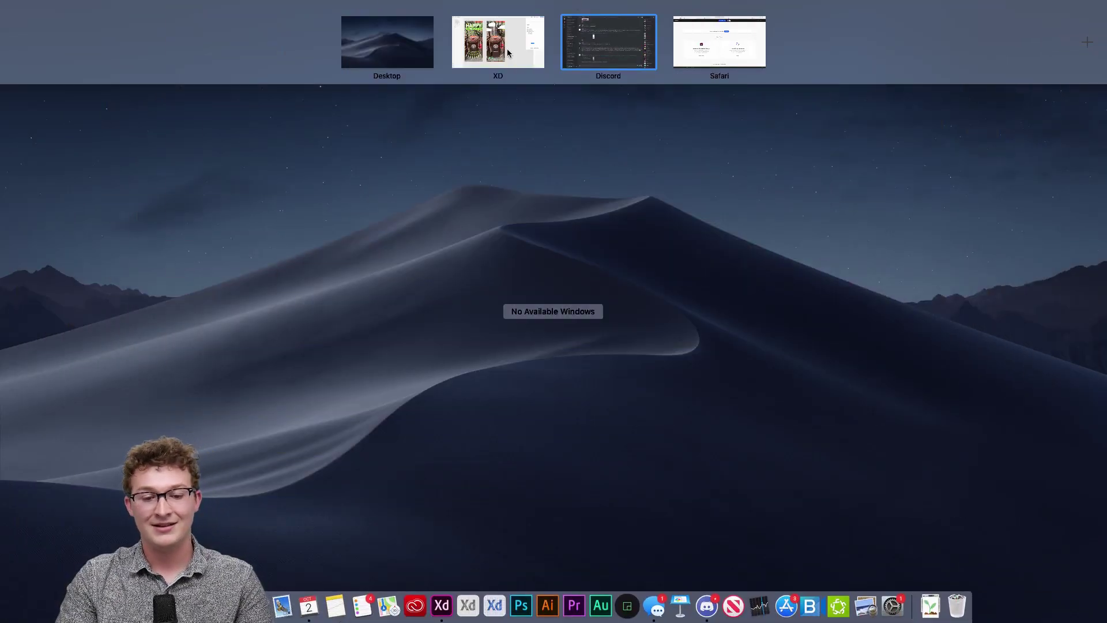
{"action": "left_click", "coordinate": [510, 52]}
{"action": "scroll", "coordinate": [819, 234], "scroll_direction": "left", "scroll_amount": 3}
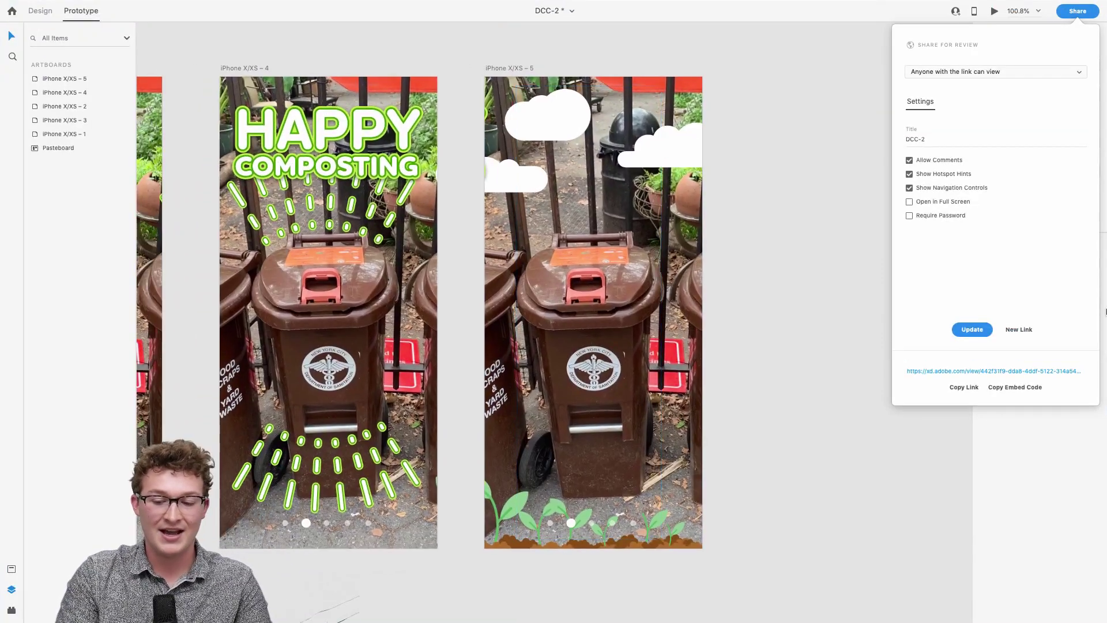
{"action": "left_click", "coordinate": [1010, 389]}
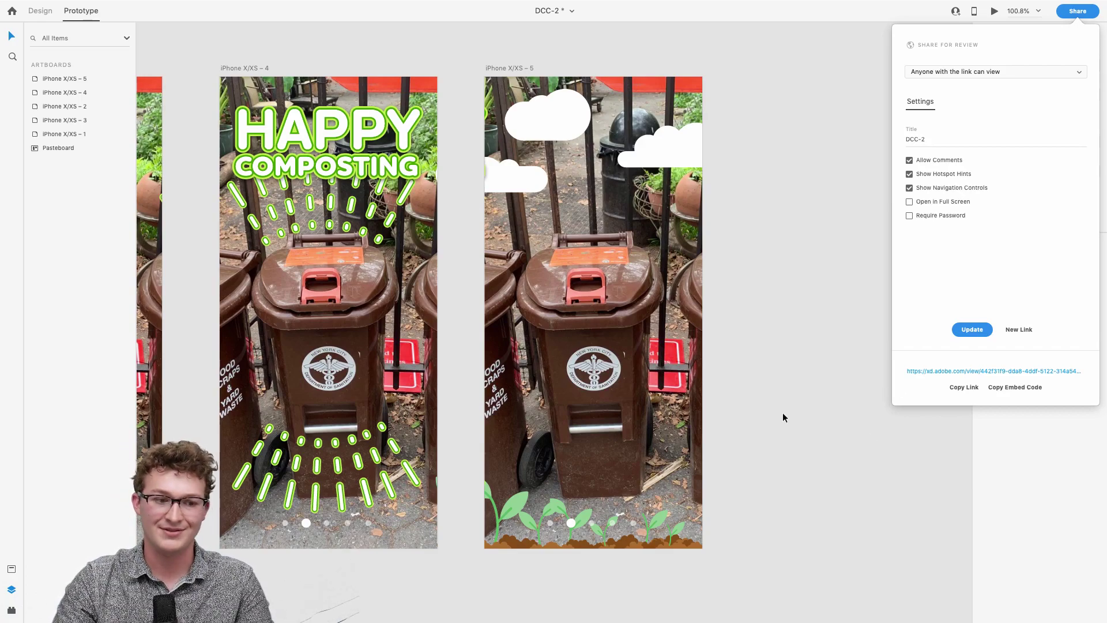
- Switch to Safari, view the Behance XD challenge page and go to the Behance Create Project editor
{"action": "key", "text": "ctrl+Up"}
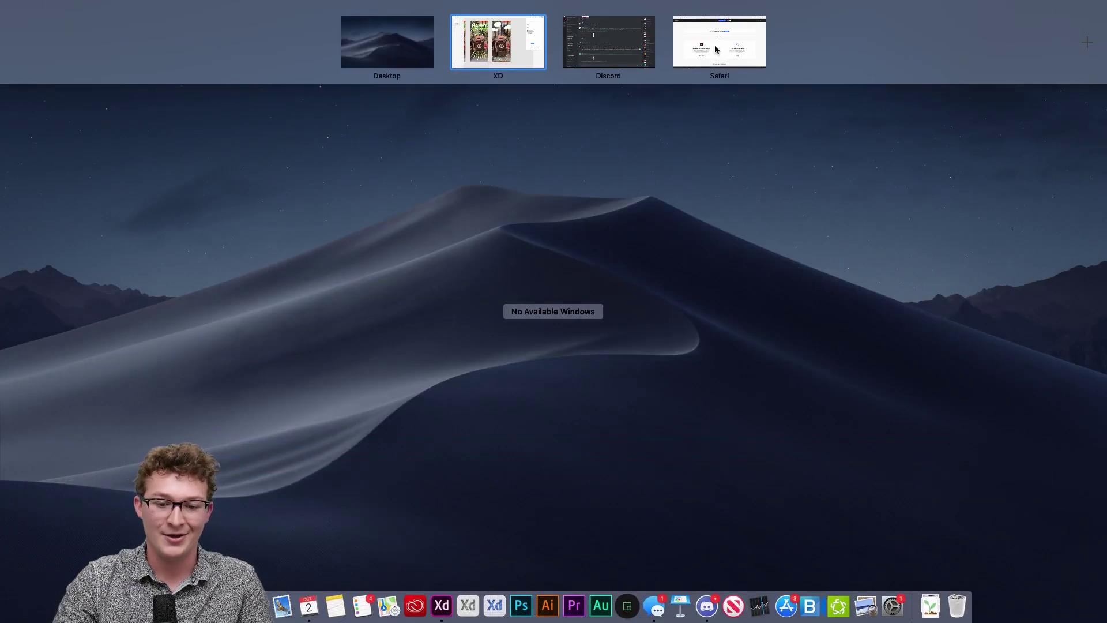
{"action": "left_click", "coordinate": [717, 51]}
{"action": "scroll", "coordinate": [485, 298], "scroll_direction": "up", "scroll_amount": 2}
{"action": "scroll", "coordinate": [485, 299], "scroll_direction": "down", "scroll_amount": 2}
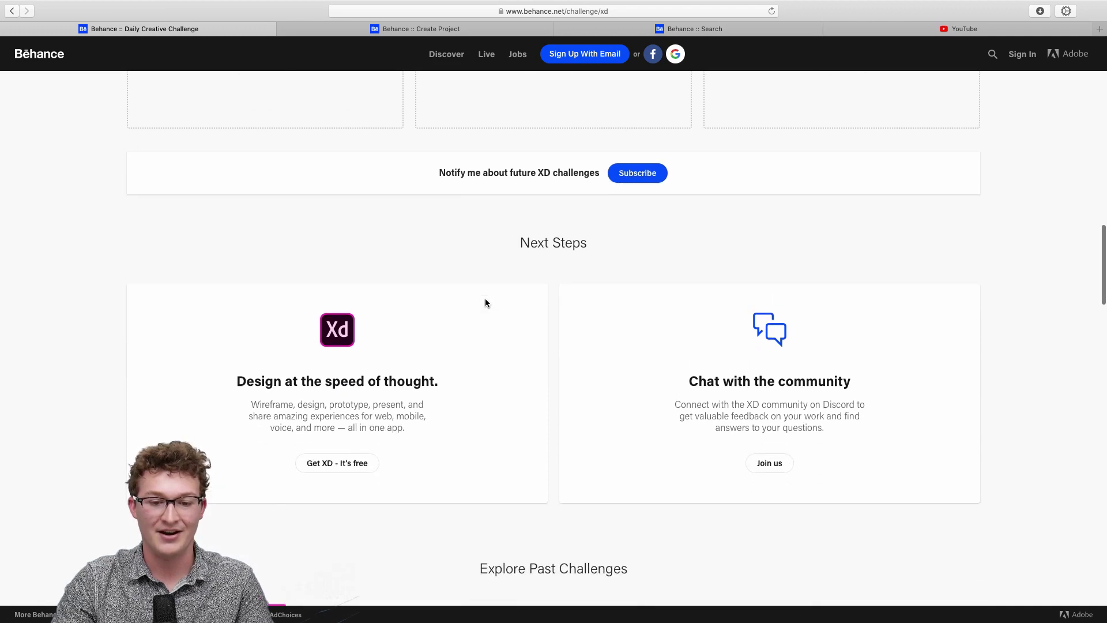
{"action": "left_click", "coordinate": [407, 28]}
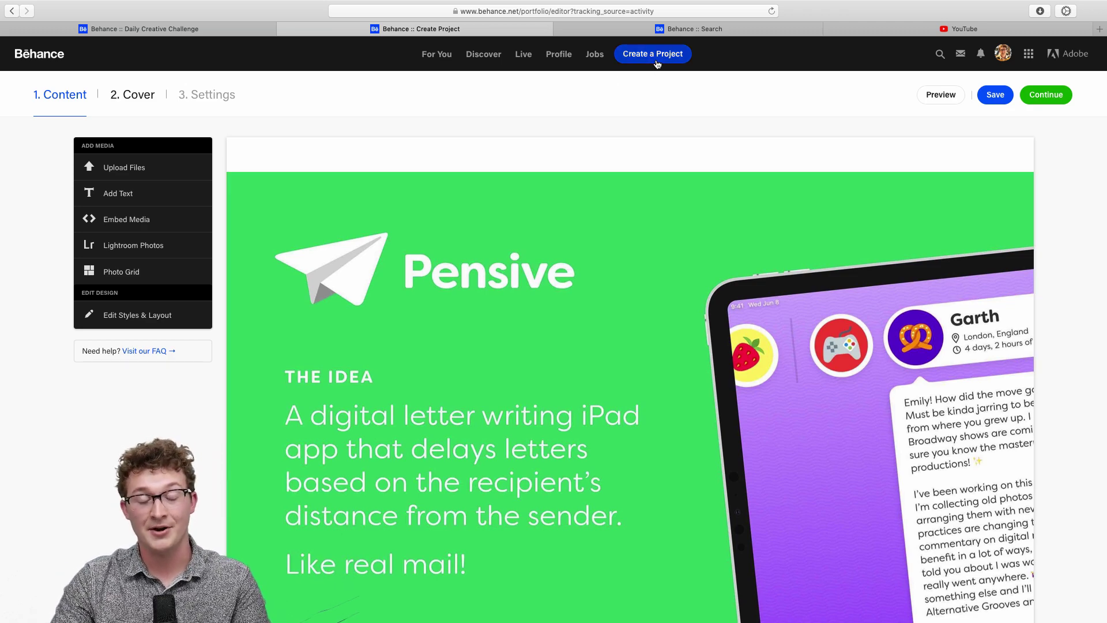
- Look through the Pensive case study in the Behance project editor, down to its Writing a Letter section
{"action": "scroll", "coordinate": [587, 276], "scroll_direction": "down", "scroll_amount": 10}
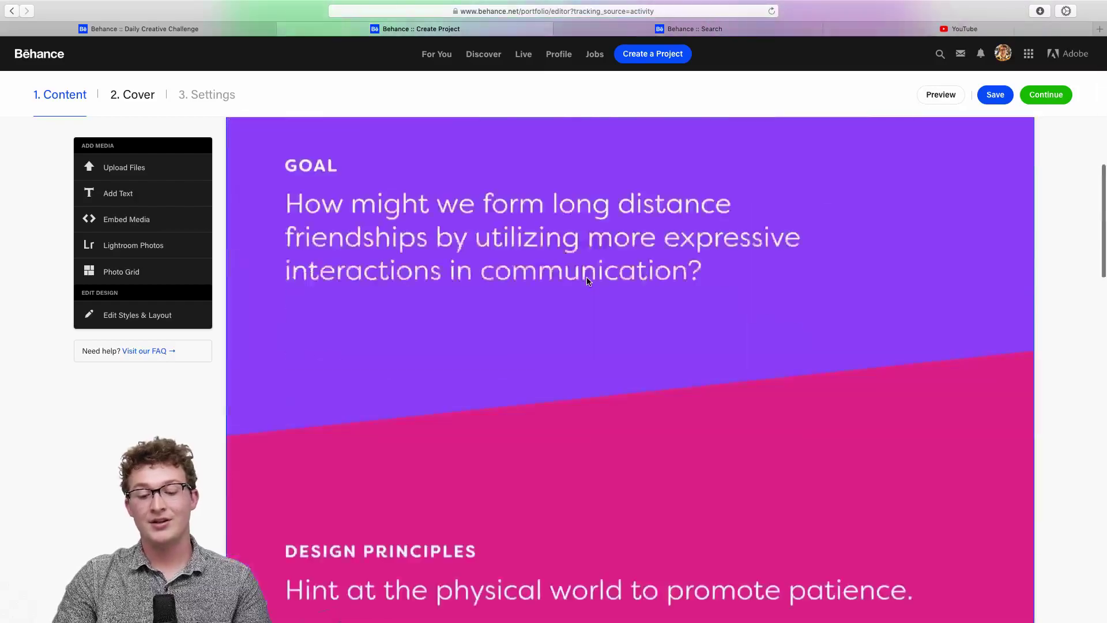
{"action": "scroll", "coordinate": [588, 281], "scroll_direction": "down", "scroll_amount": 8}
{"action": "scroll", "coordinate": [588, 281], "scroll_direction": "up", "scroll_amount": 15}
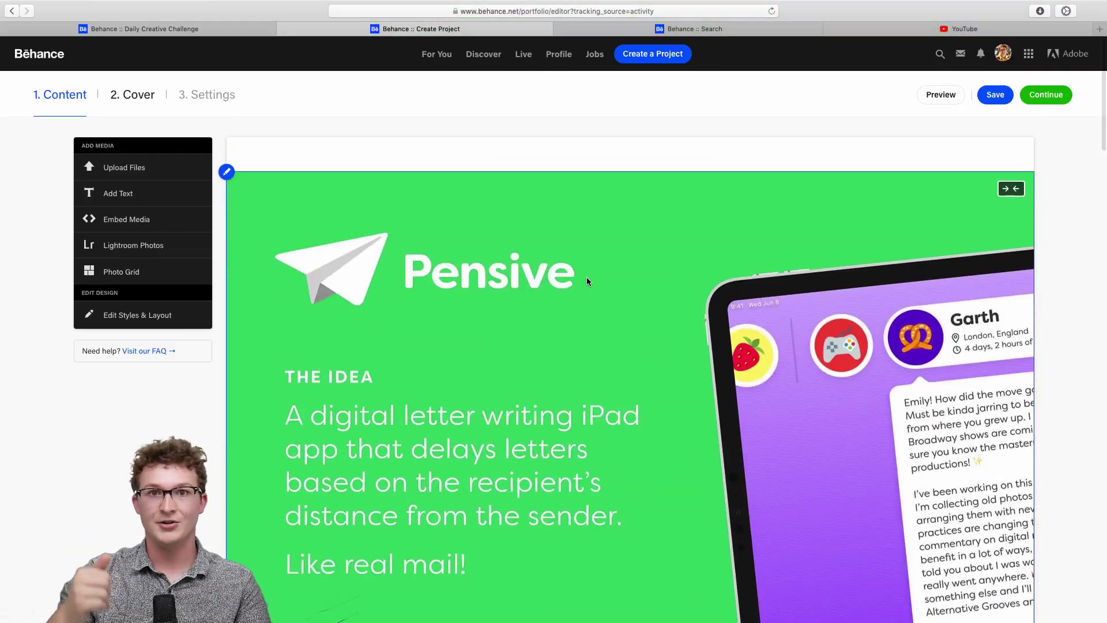
{"action": "scroll", "coordinate": [588, 281], "scroll_direction": "down", "scroll_amount": 15}
{"action": "scroll", "coordinate": [588, 281], "scroll_direction": "up", "scroll_amount": 10}
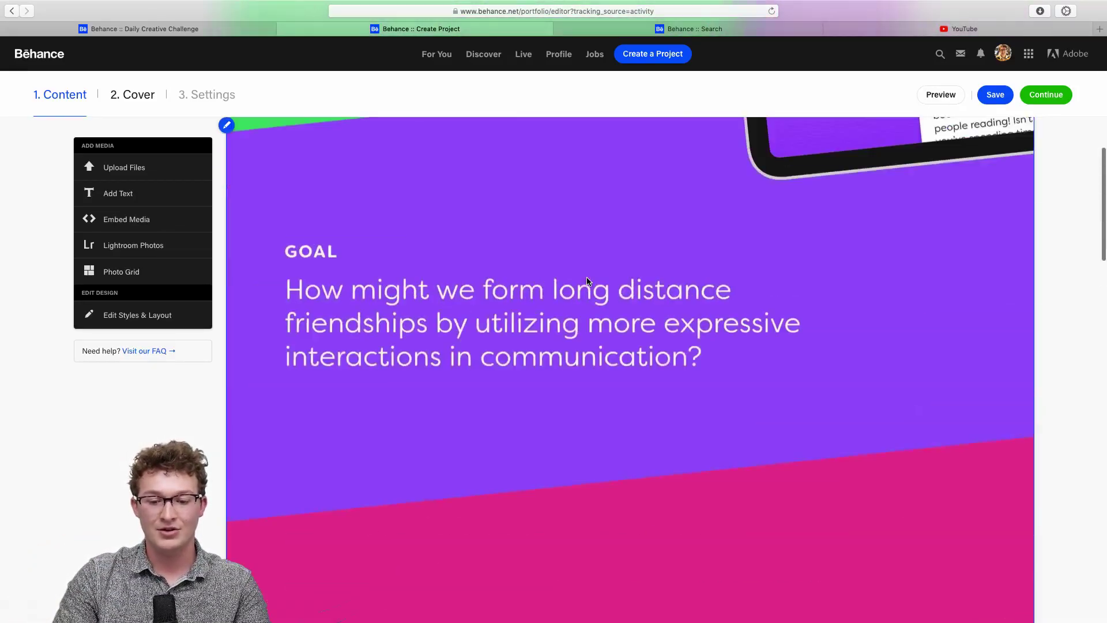
{"action": "scroll", "coordinate": [587, 281], "scroll_direction": "down", "scroll_amount": 15}
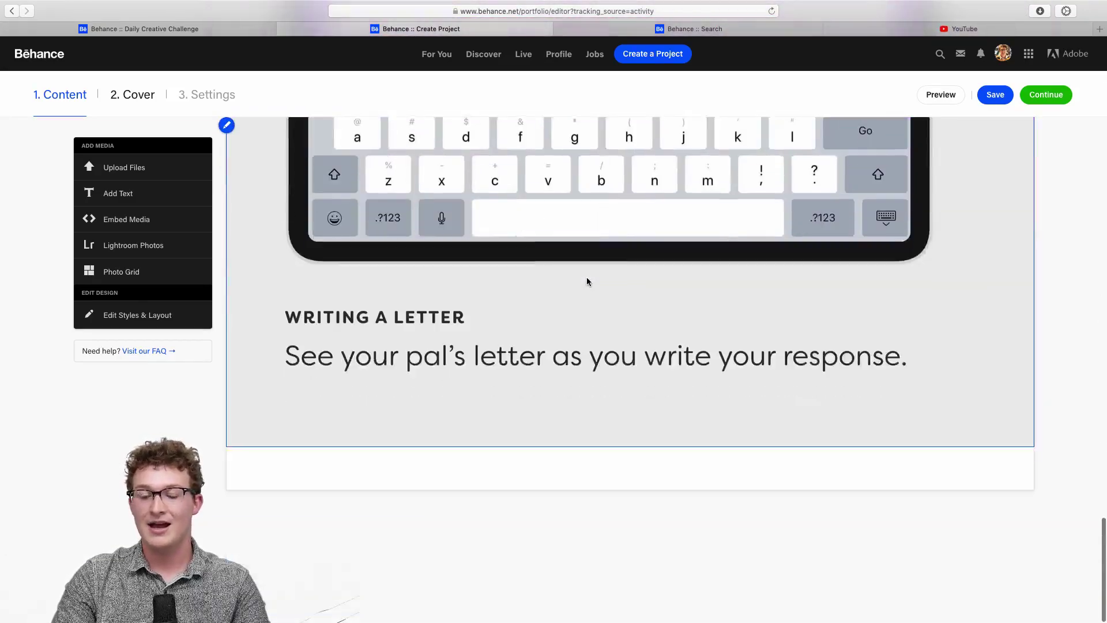
- Review the opening of the Pensive case study again, including its Idea, Goal and Design Principles sections
{"action": "scroll", "coordinate": [588, 281], "scroll_direction": "up", "scroll_amount": 20}
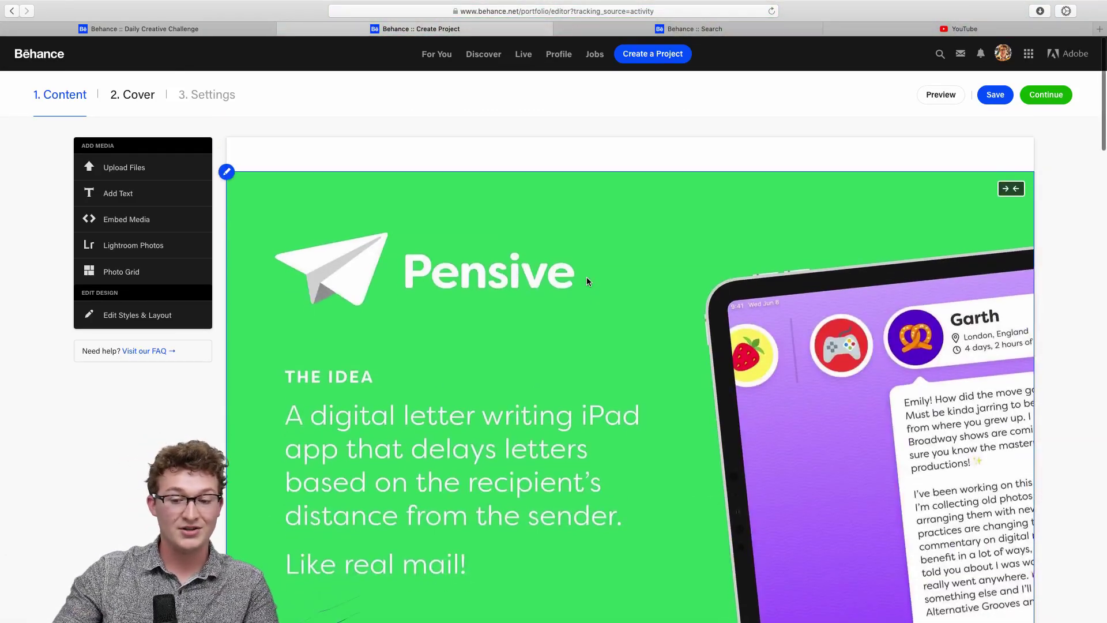
{"action": "scroll", "coordinate": [588, 281], "scroll_direction": "down", "scroll_amount": 5}
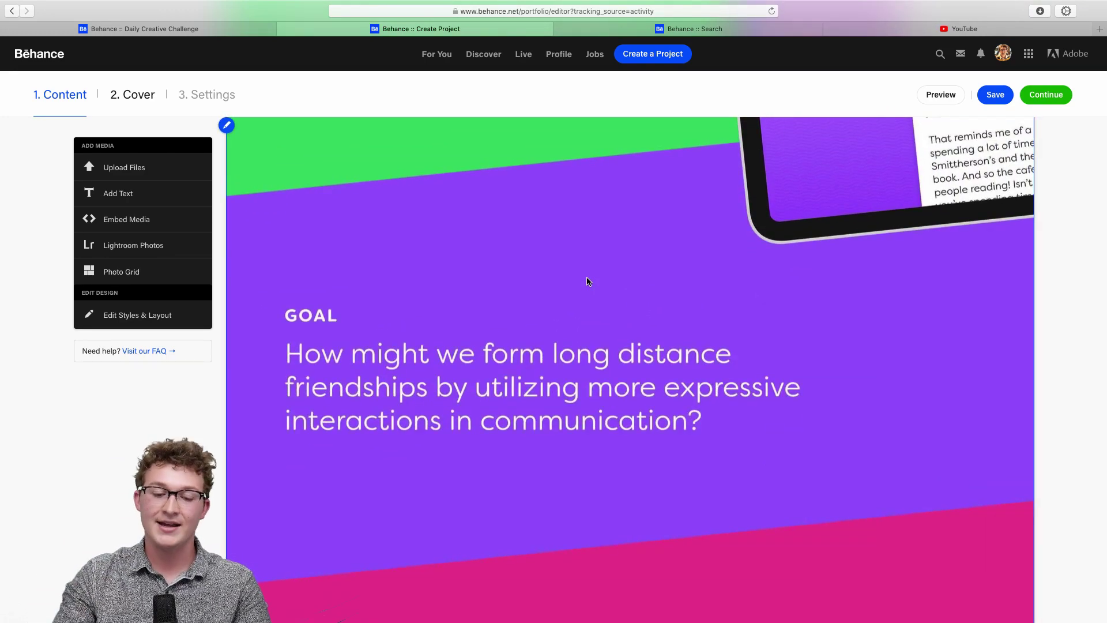
{"action": "scroll", "coordinate": [589, 281], "scroll_direction": "up", "scroll_amount": 6}
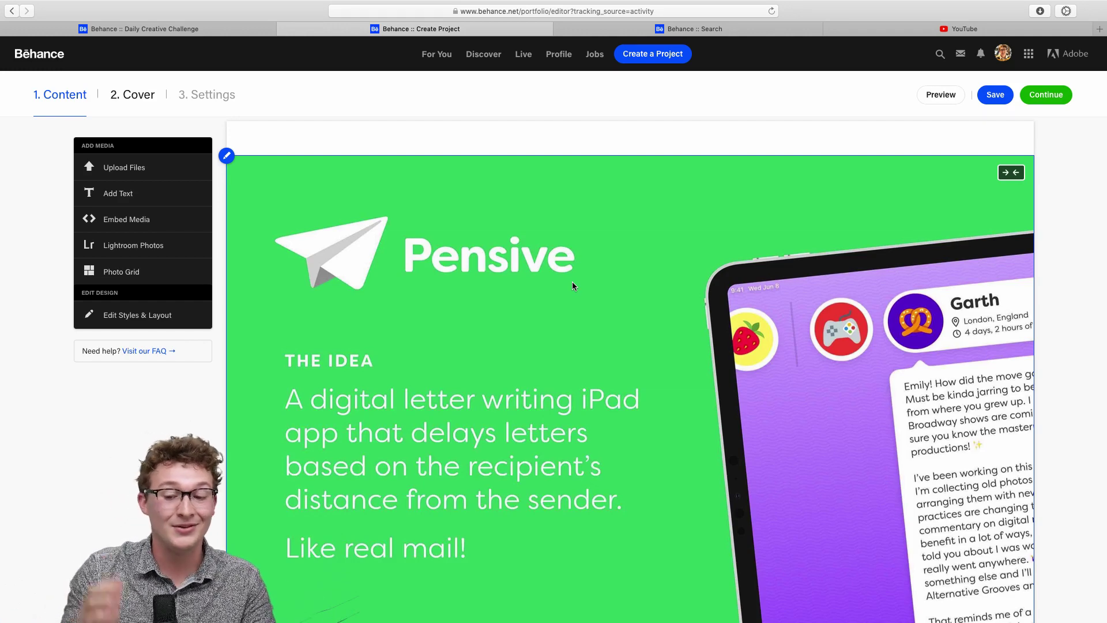
{"action": "scroll", "coordinate": [574, 285], "scroll_direction": "up", "scroll_amount": 2}
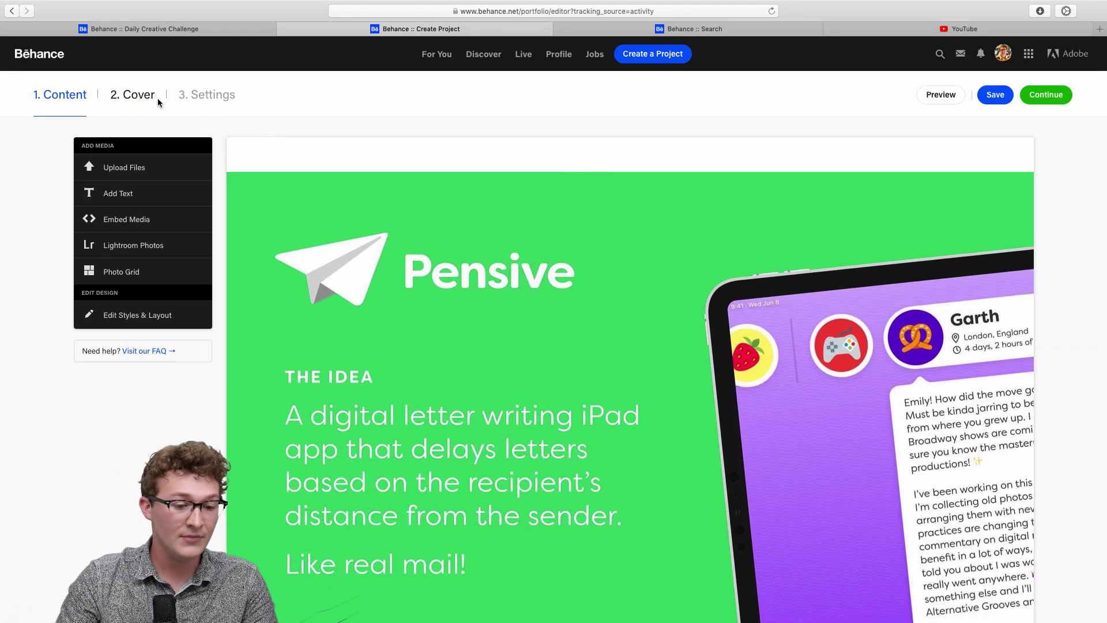
{"action": "scroll", "coordinate": [547, 396], "scroll_direction": "down", "scroll_amount": 10}
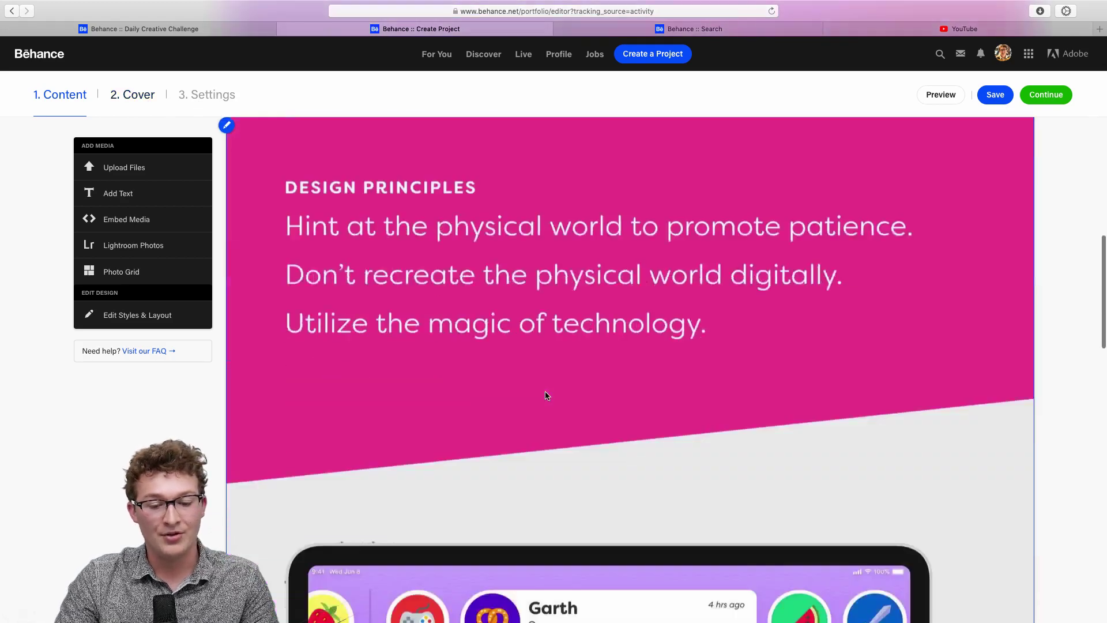
{"action": "scroll", "coordinate": [546, 396], "scroll_direction": "up", "scroll_amount": 10}
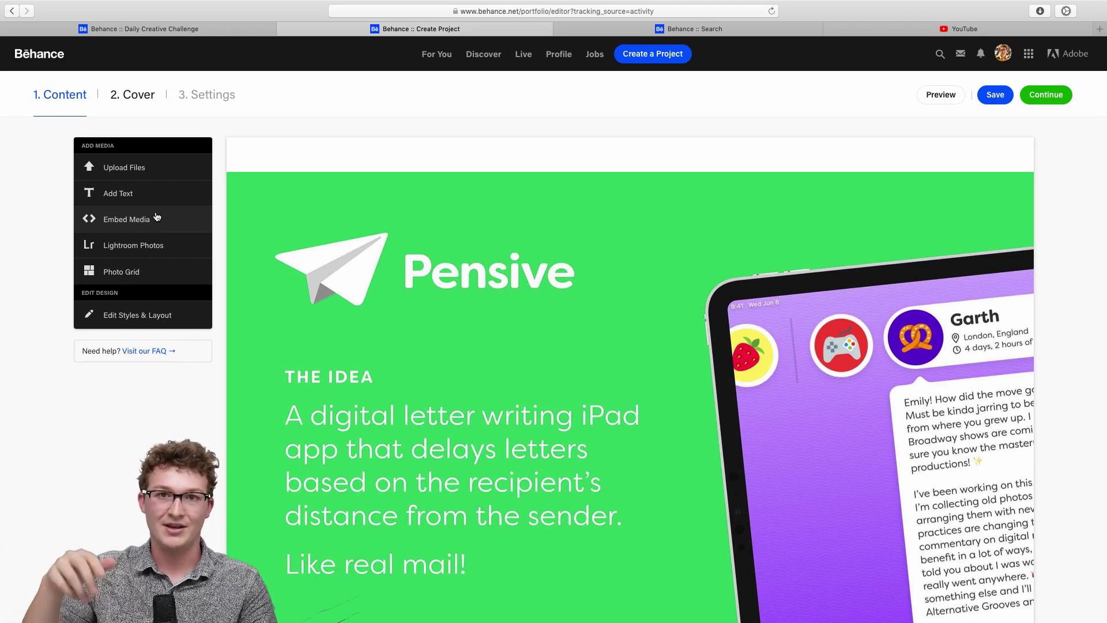
- Give the project cover the title "Title" and accept the cover image crop to continue to the project settings
{"action": "left_click", "coordinate": [139, 97]}
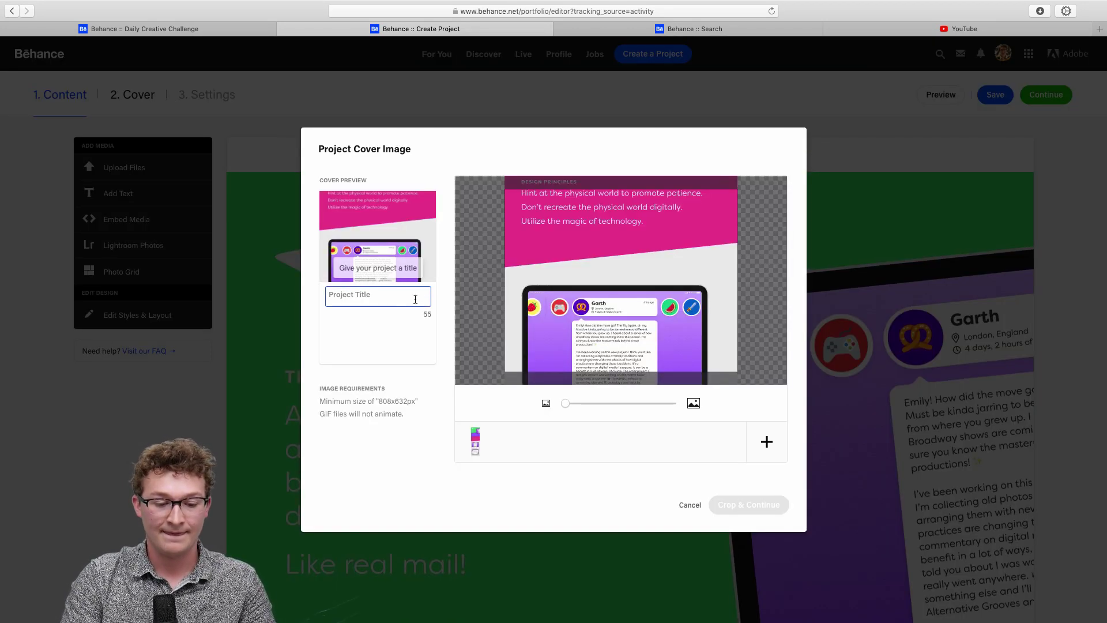
{"action": "type", "text": "Title"}
{"action": "key", "text": "Return"}
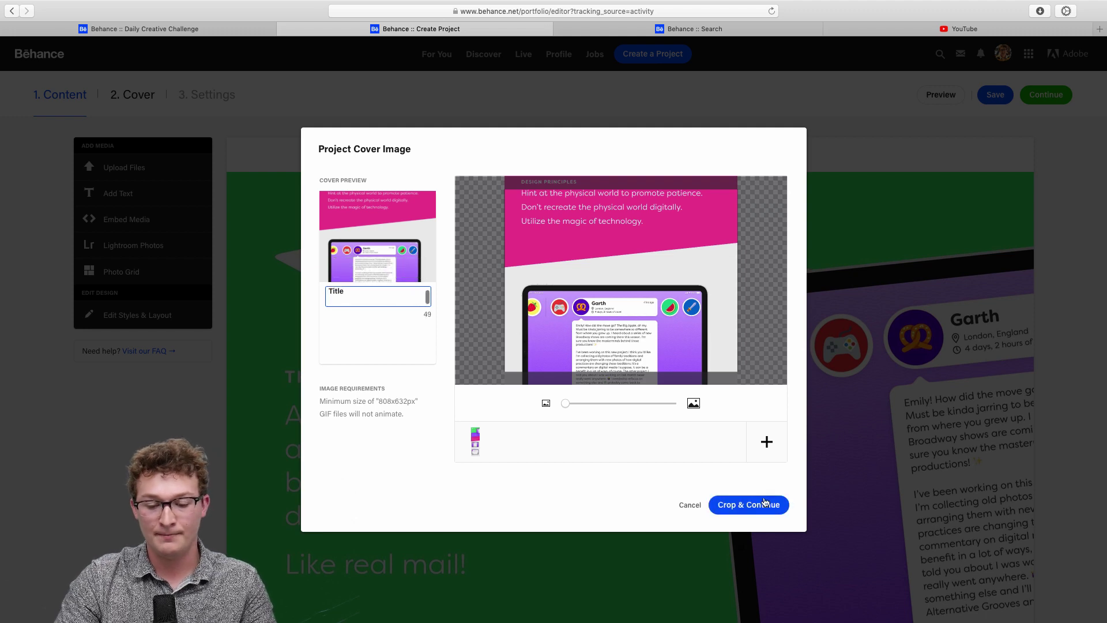
{"action": "left_click", "coordinate": [744, 504]}
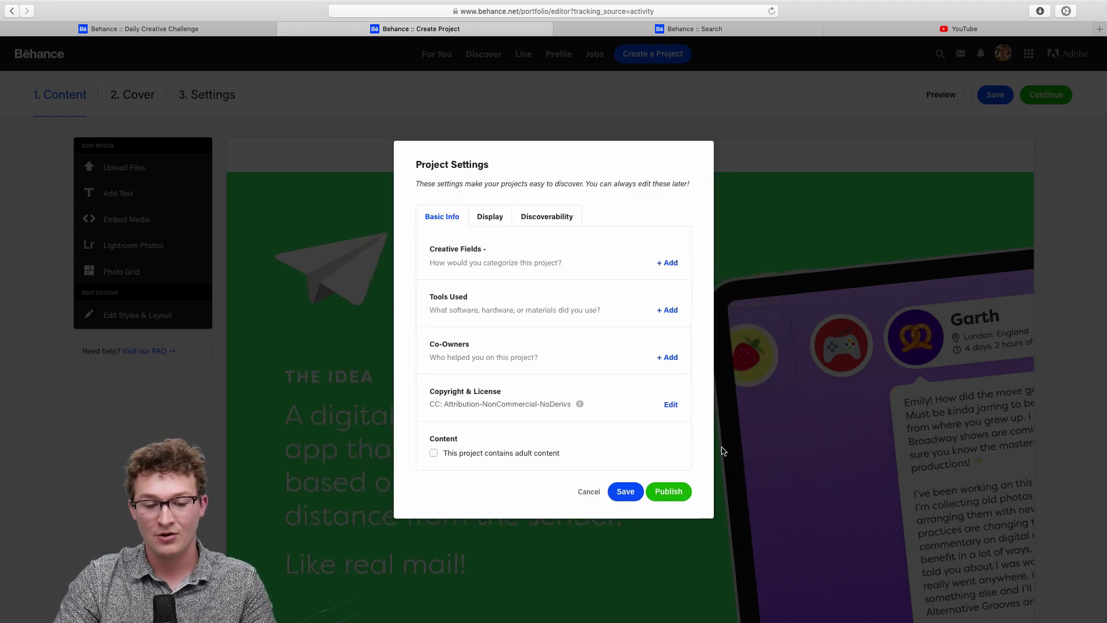
- Enter xddailychallenge as a keyword in the project's discoverability settings
{"action": "left_click", "coordinate": [556, 223]}
{"action": "left_click", "coordinate": [506, 316]}
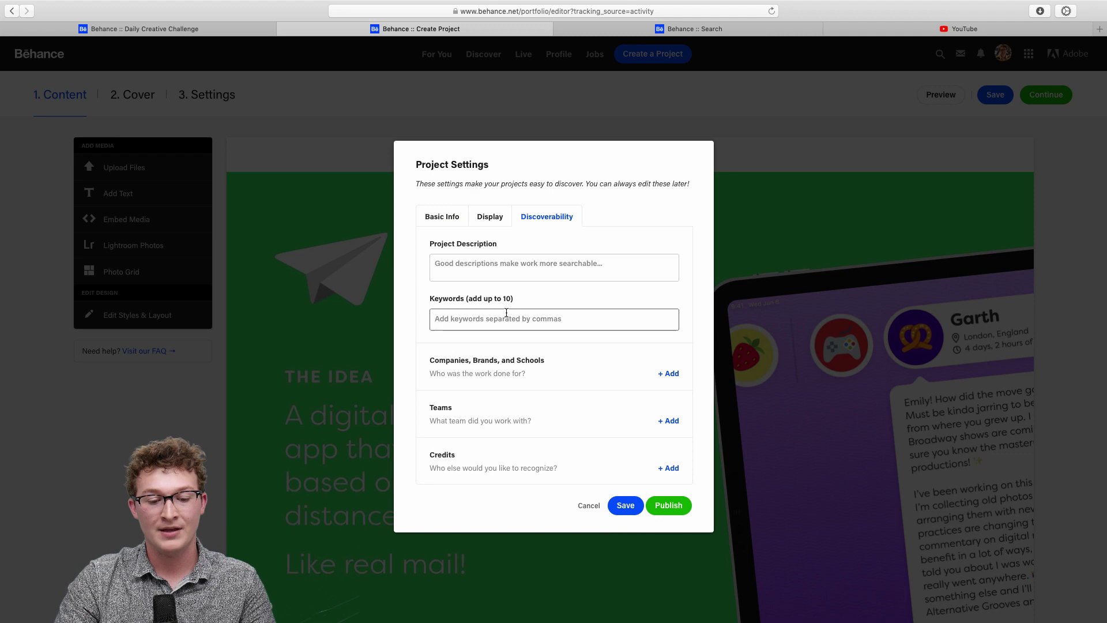
{"action": "type", "text": "x"}
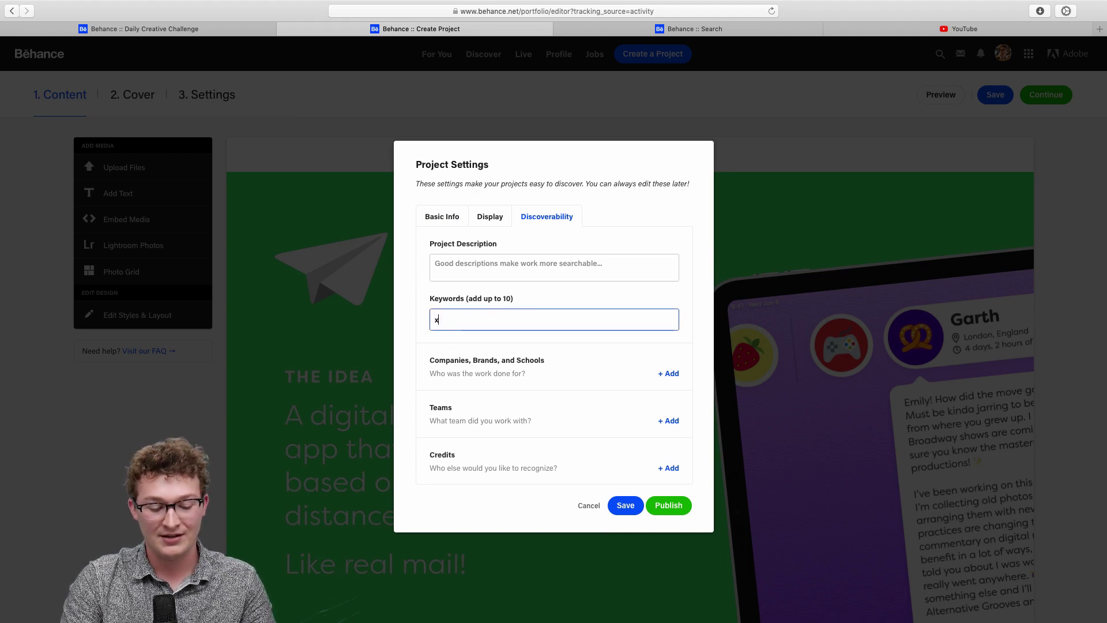
{"action": "type", "text": "ddailychallenge"}
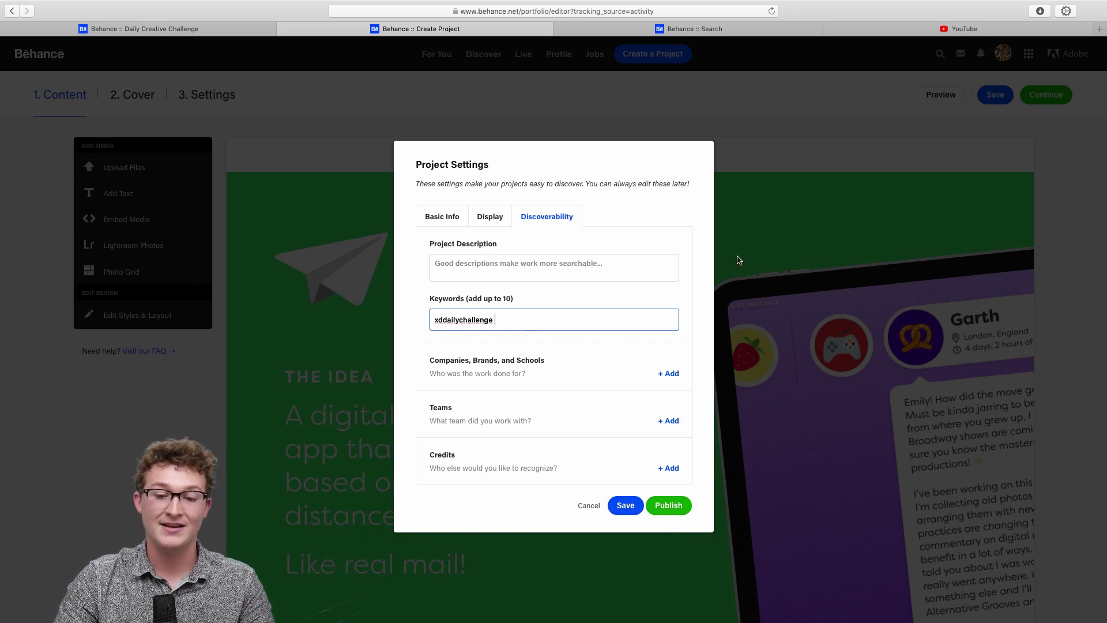
- Look over the recent projects in the open Behance search for xddailychallenge
{"action": "left_click", "coordinate": [753, 33]}
{"action": "scroll", "coordinate": [559, 229], "scroll_direction": "down", "scroll_amount": 4}
{"action": "scroll", "coordinate": [558, 229], "scroll_direction": "up", "scroll_amount": 4}
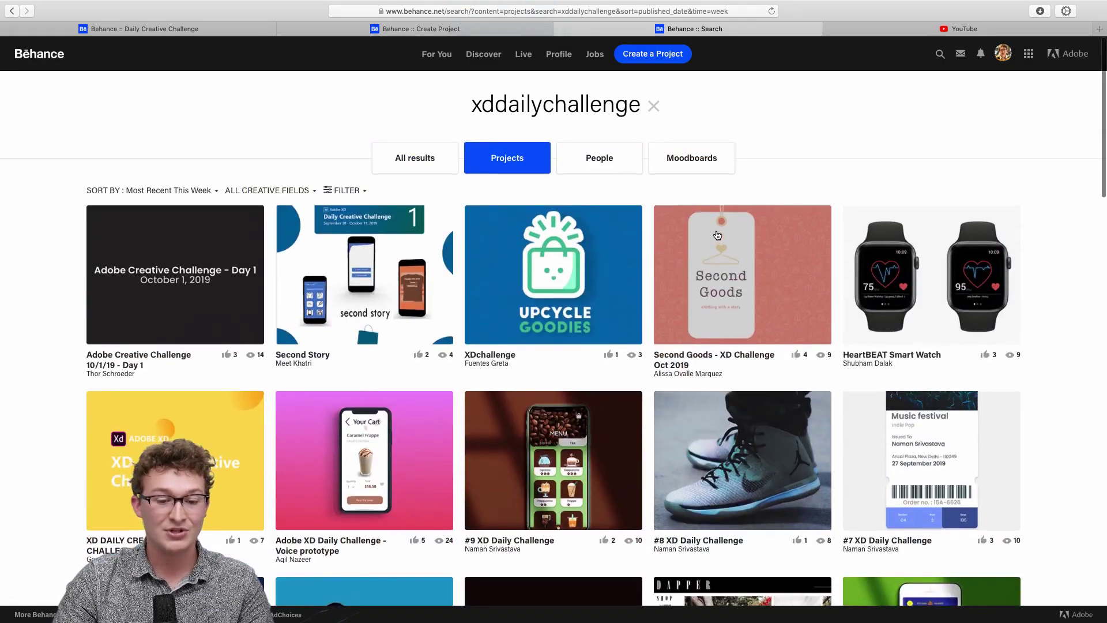